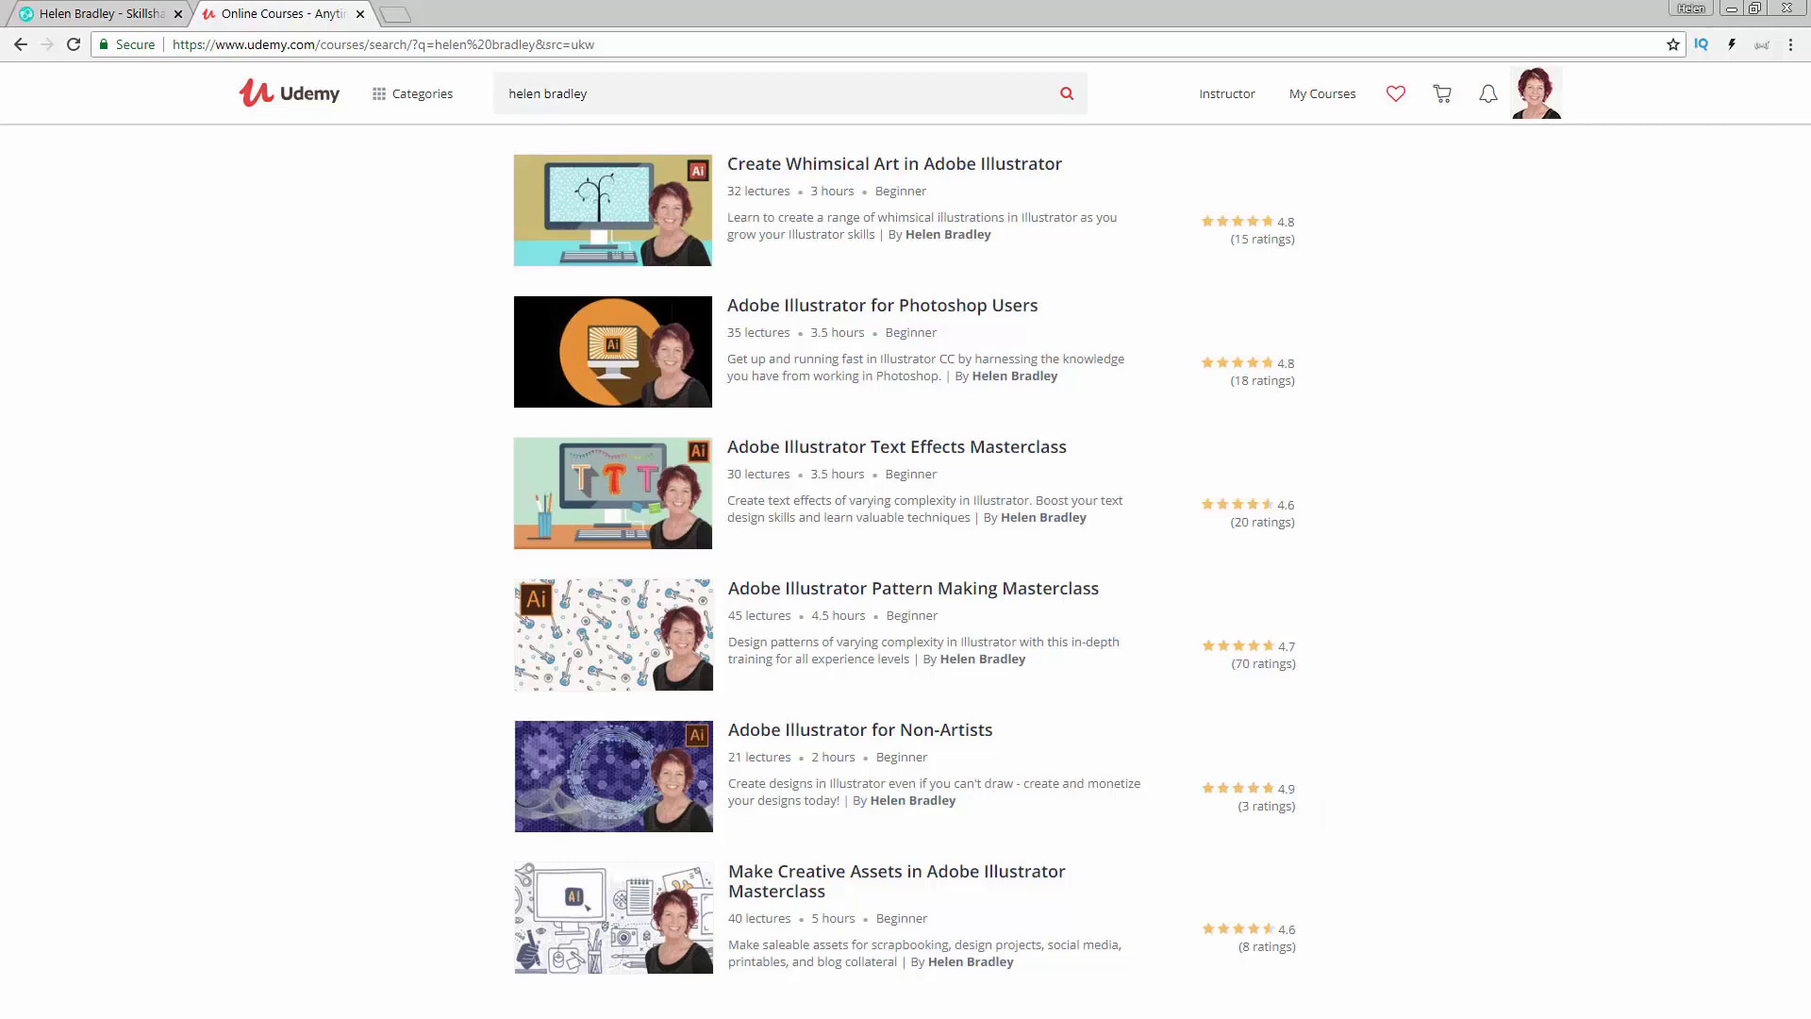
left_click(647, 586)
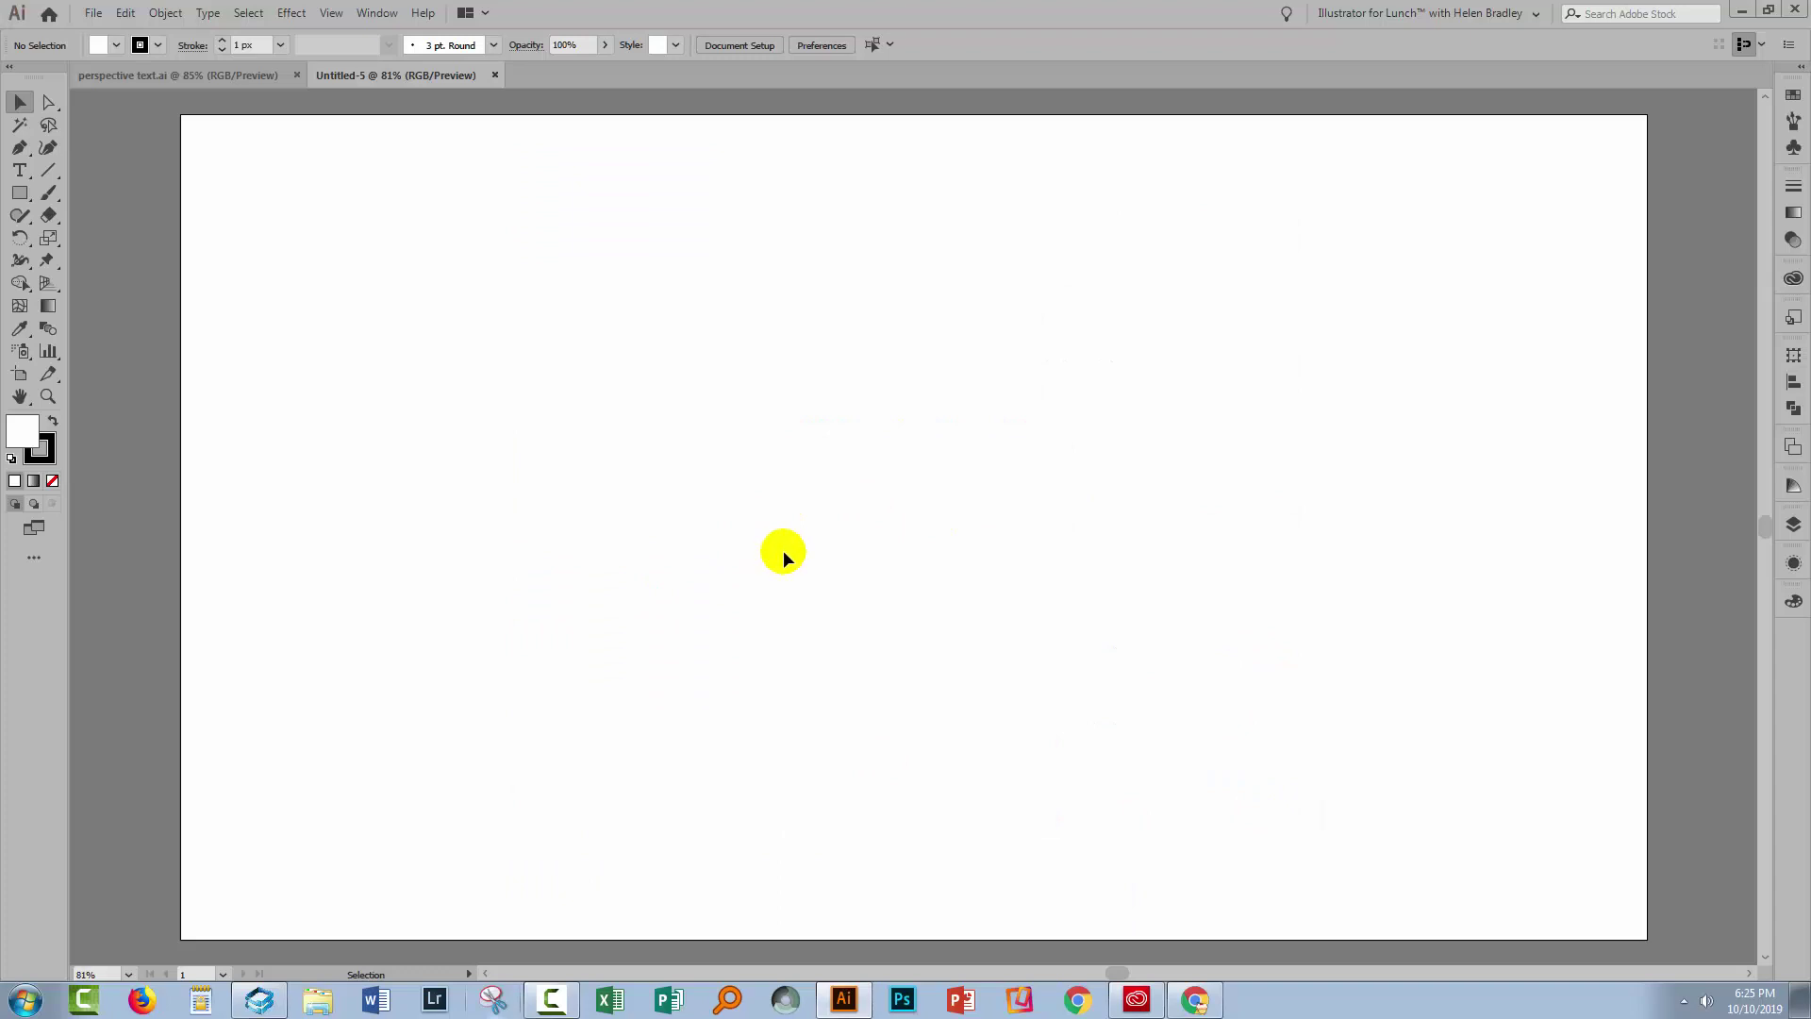
- Display the two-point perspective grid on the blank artboard with the Perspective Grid tool and hide it again
left_click(44, 285)
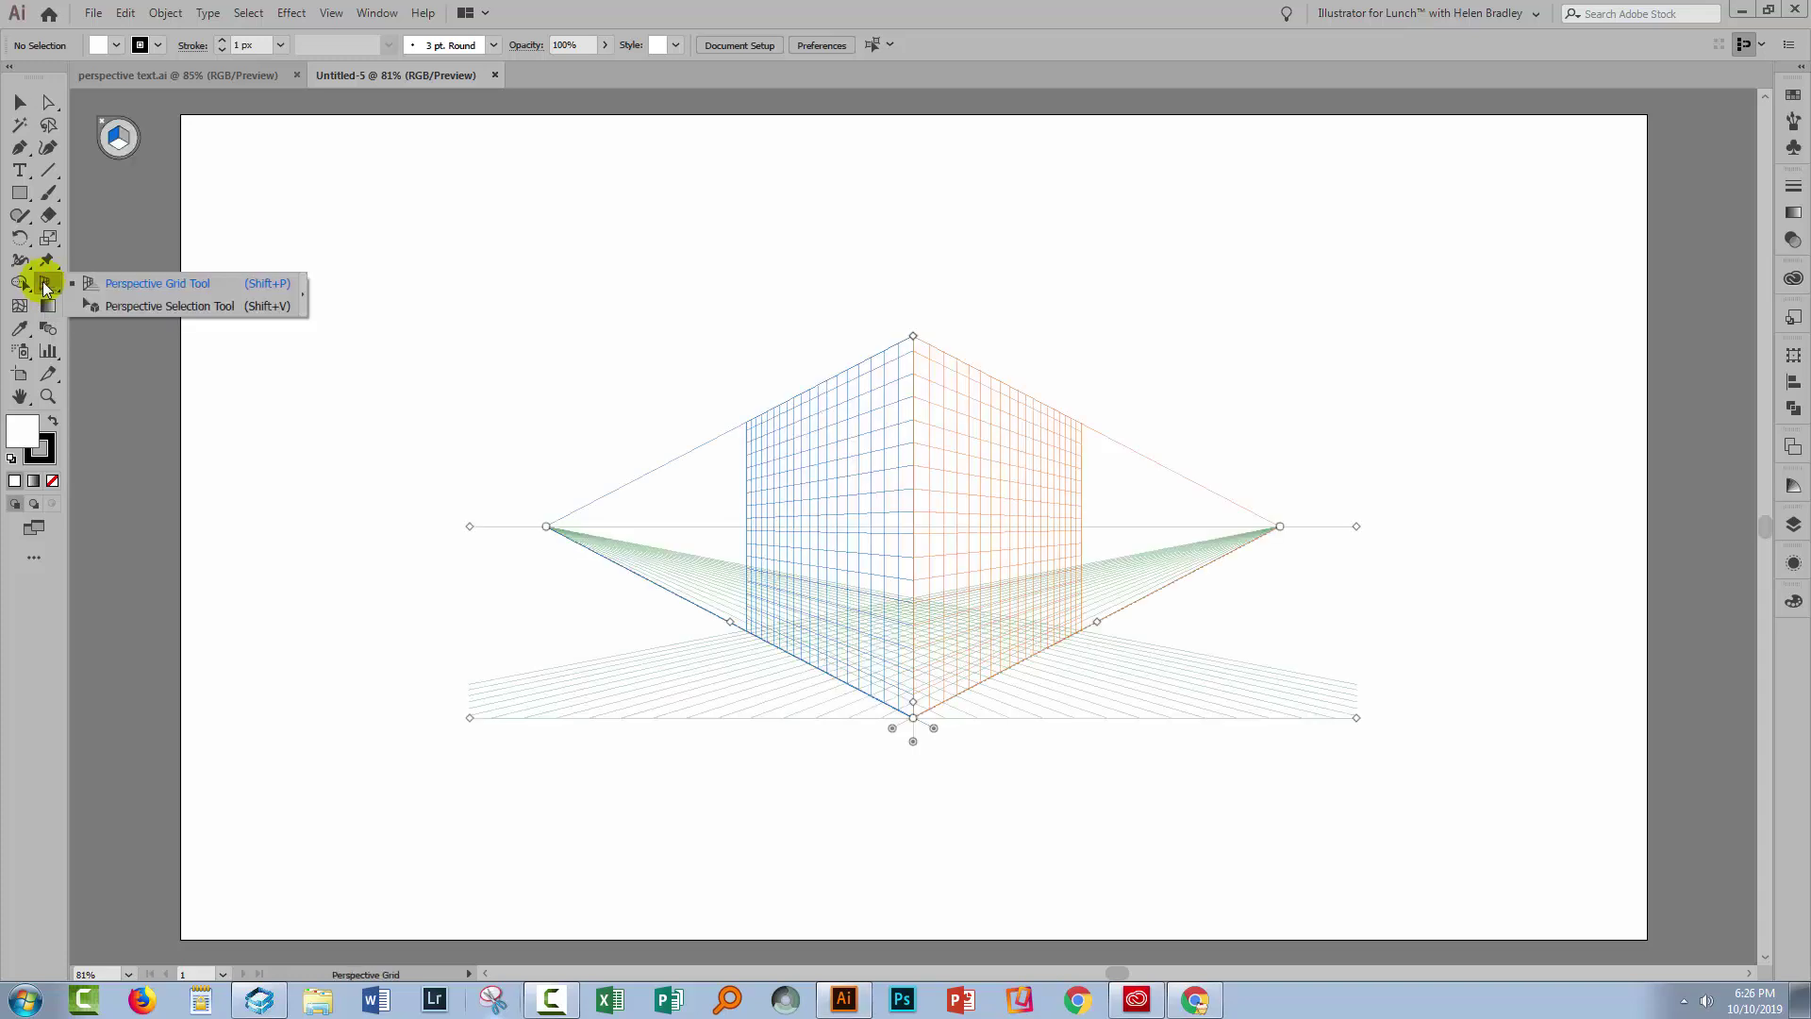
left_click(210, 160)
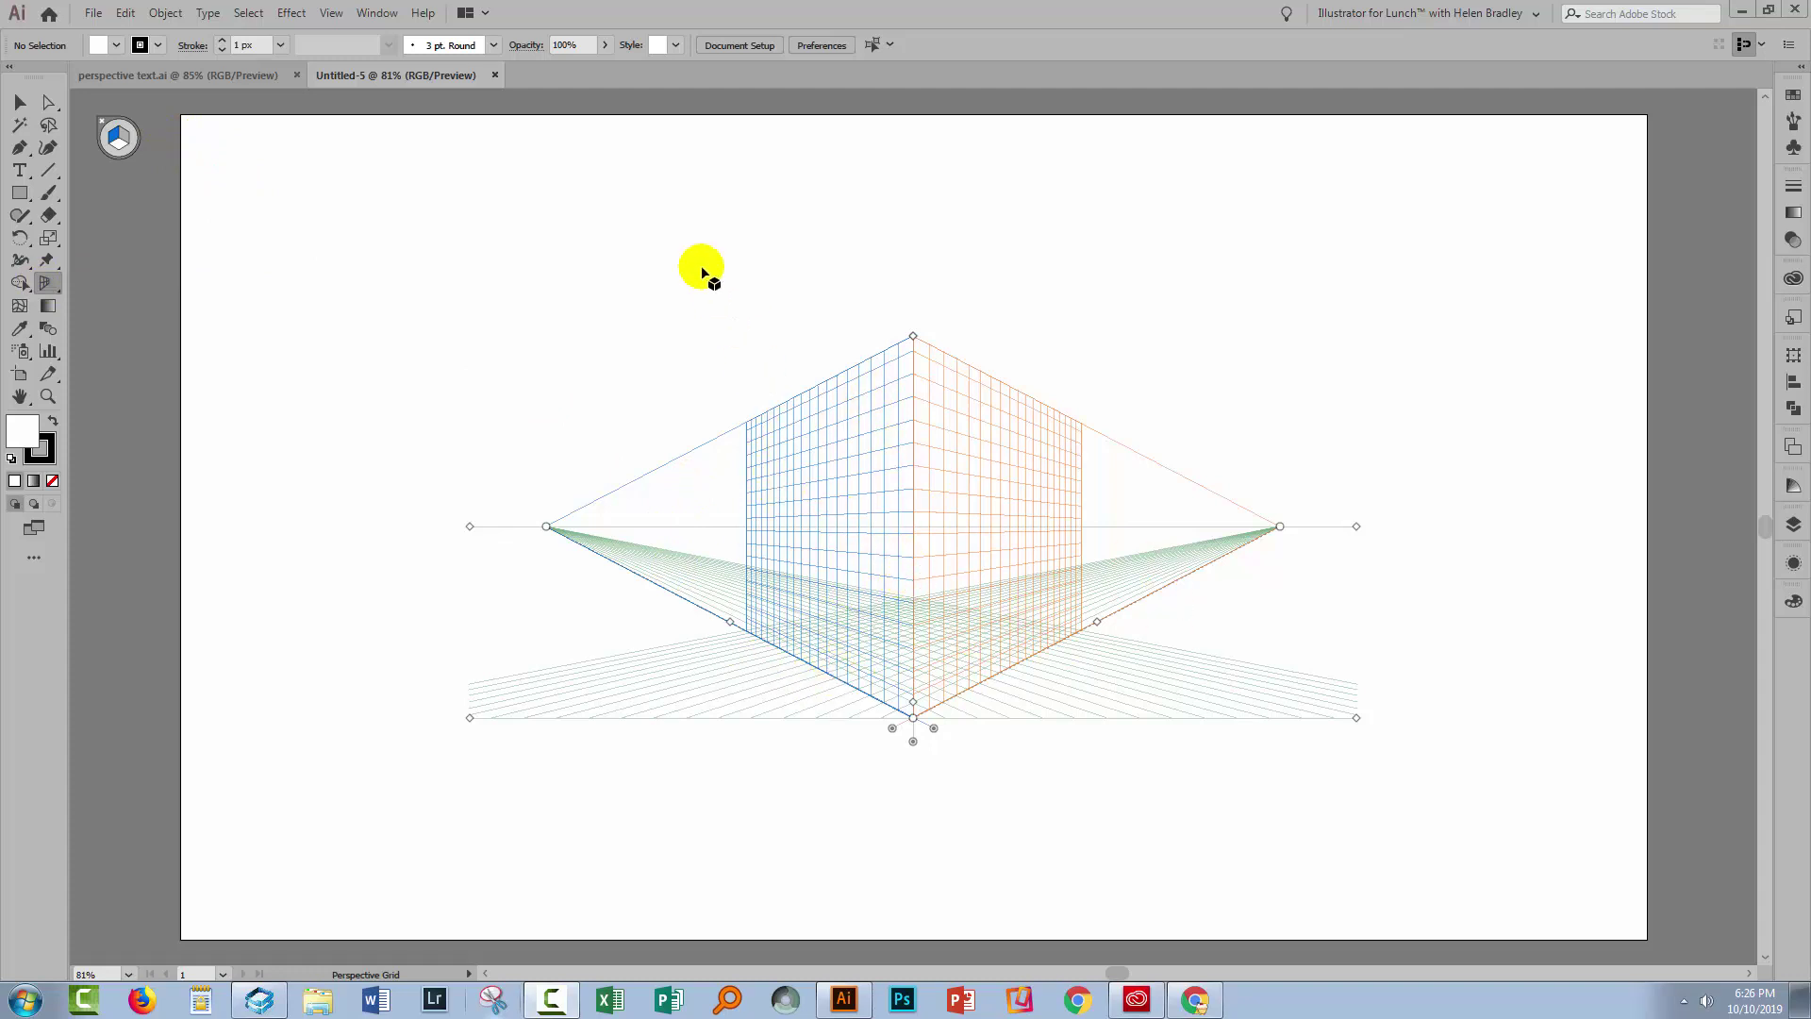
left_click(325, 16)
mouse_move(436, 642)
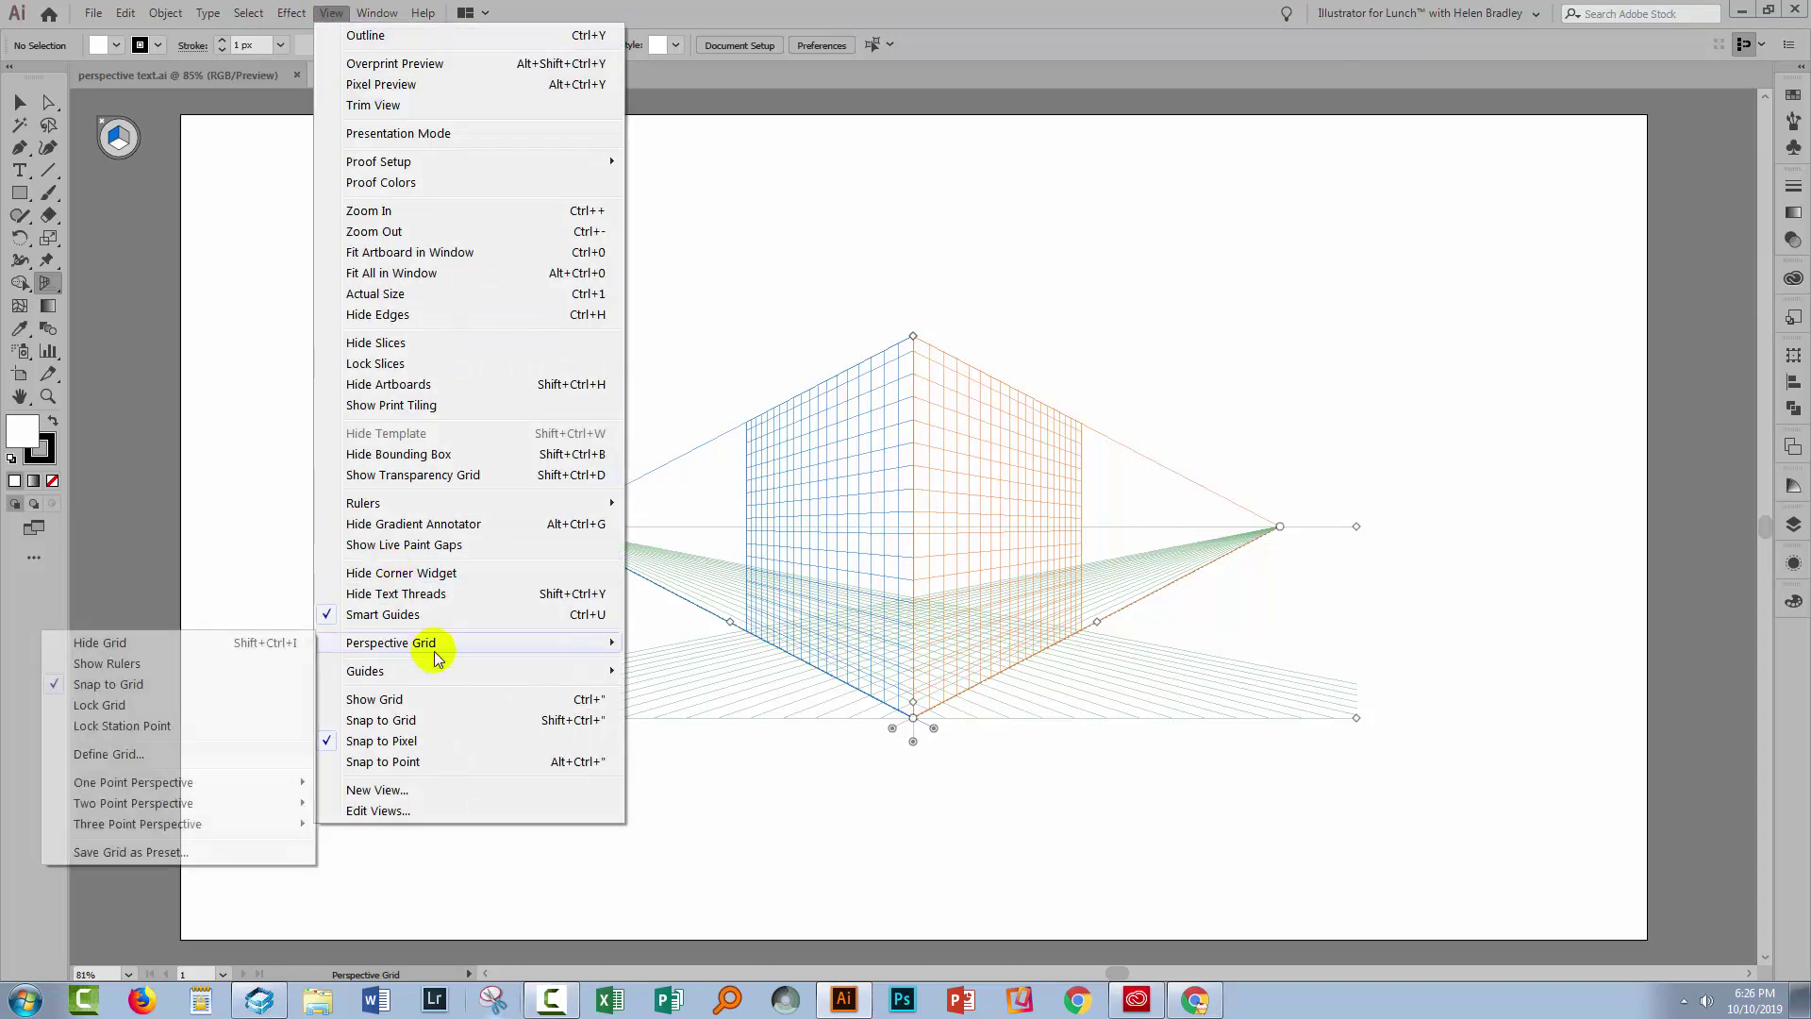
left_click(123, 647)
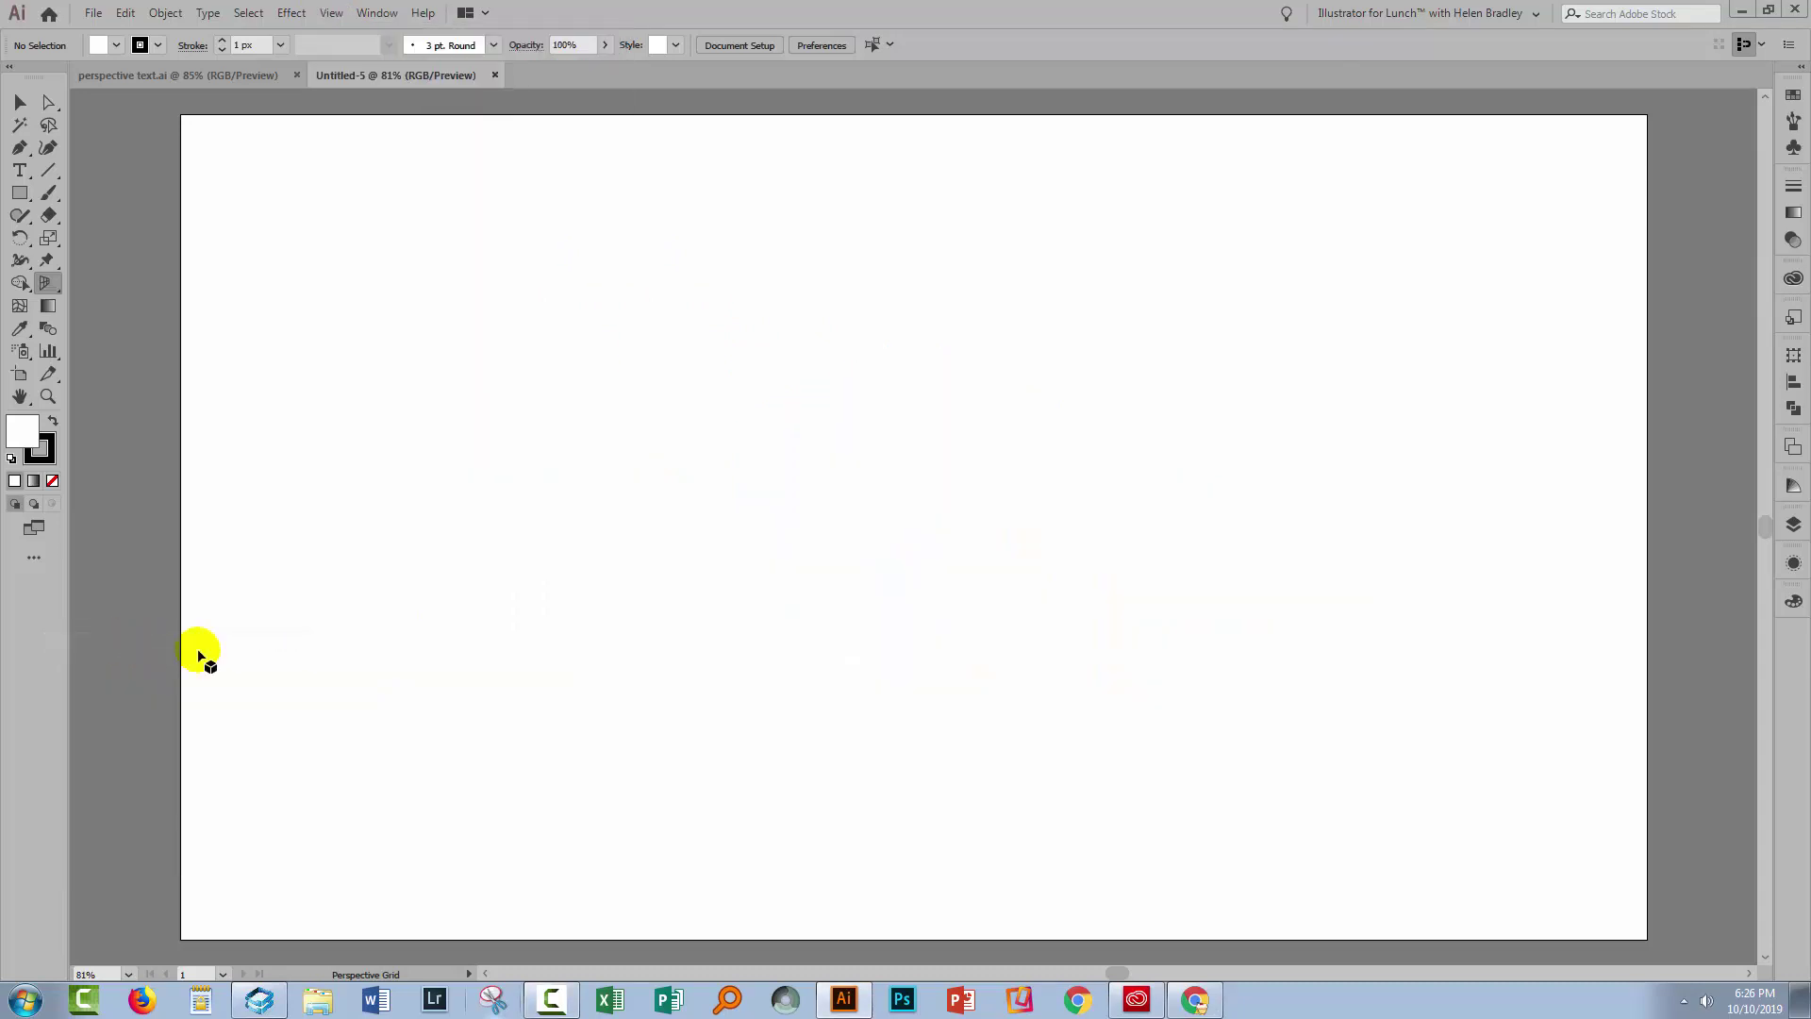
- Show the perspective grid again on the blank artboard
left_click(44, 283)
left_click(331, 13)
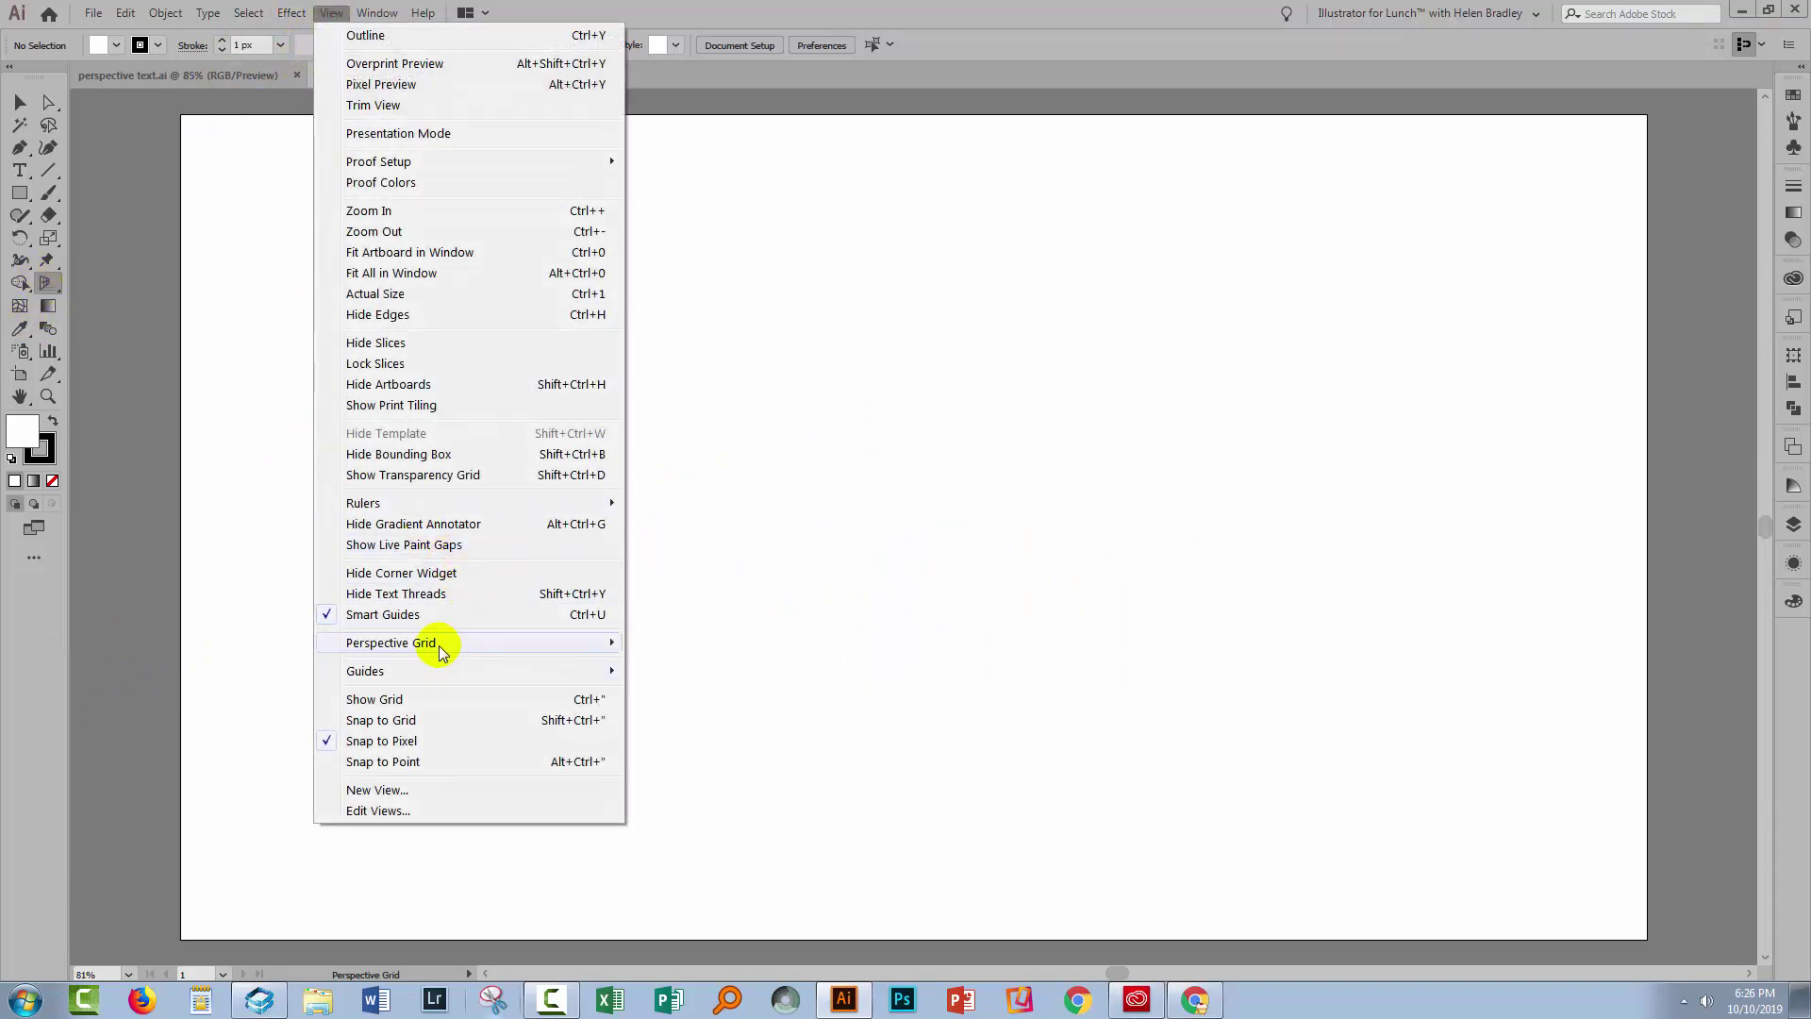
mouse_move(439, 645)
left_click(175, 641)
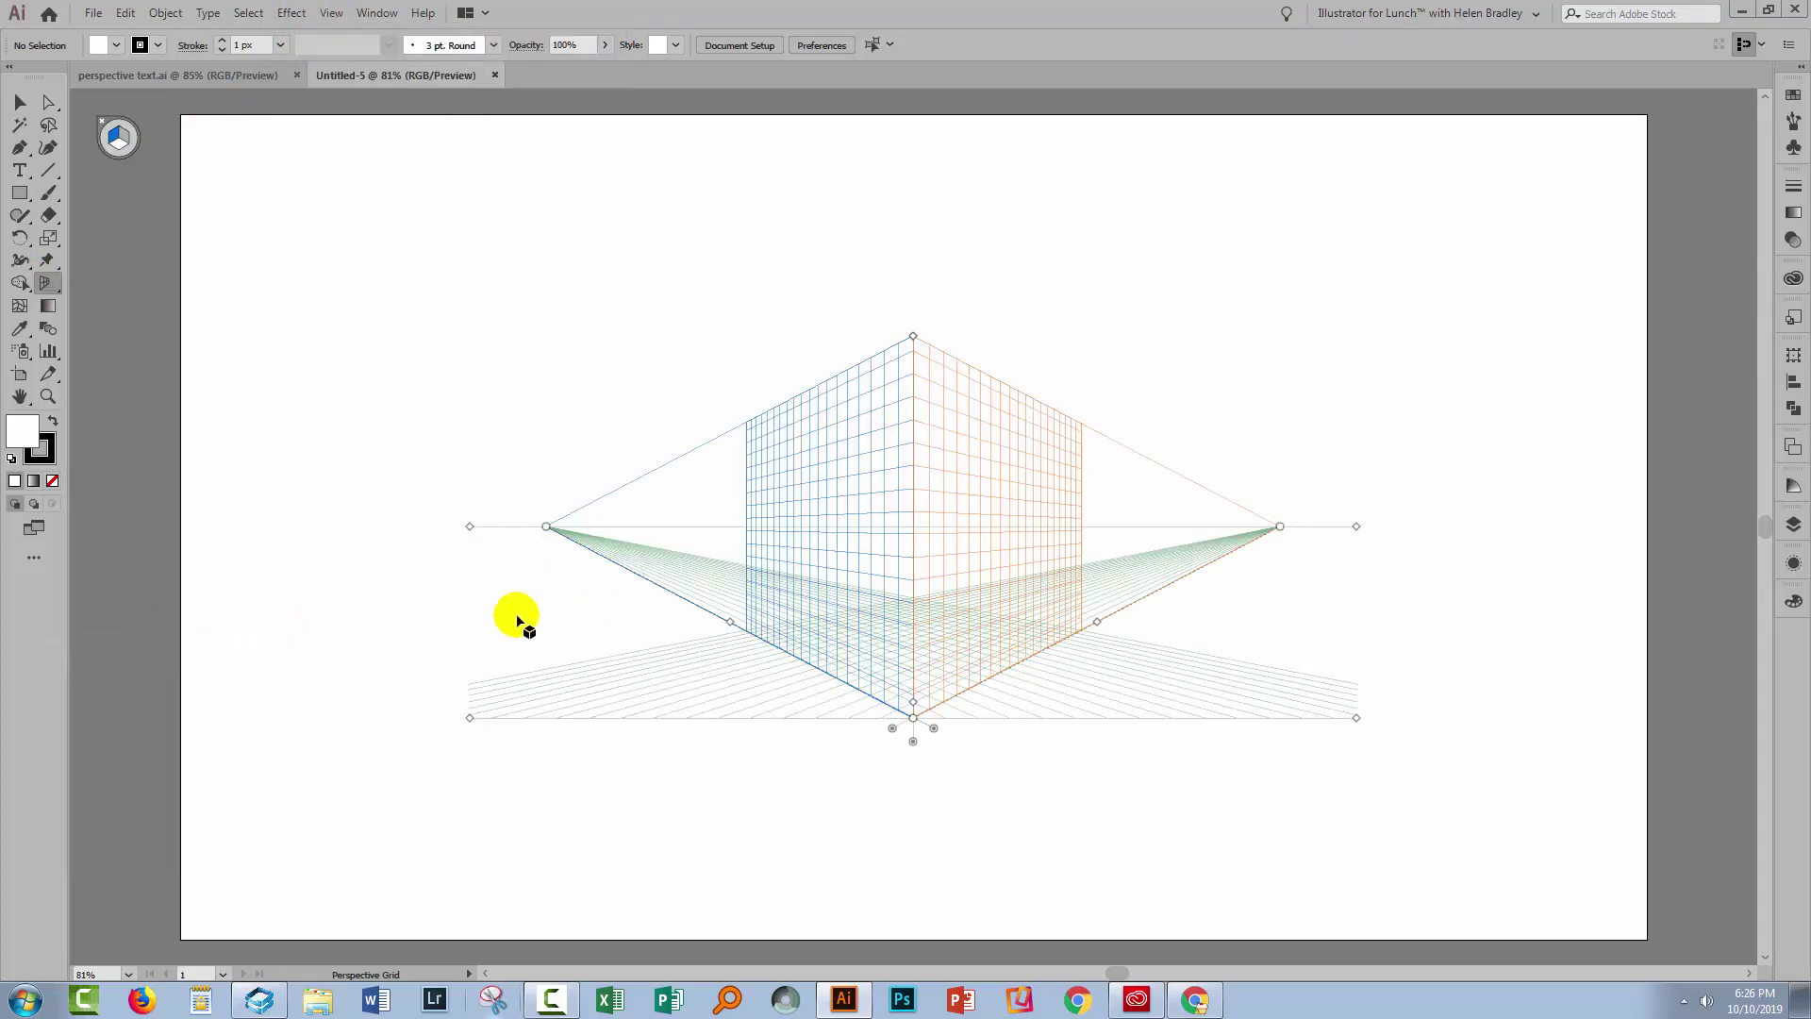
- Switch the active perspective plane to the right grid and from there to the horizontal grid
left_click(51, 289)
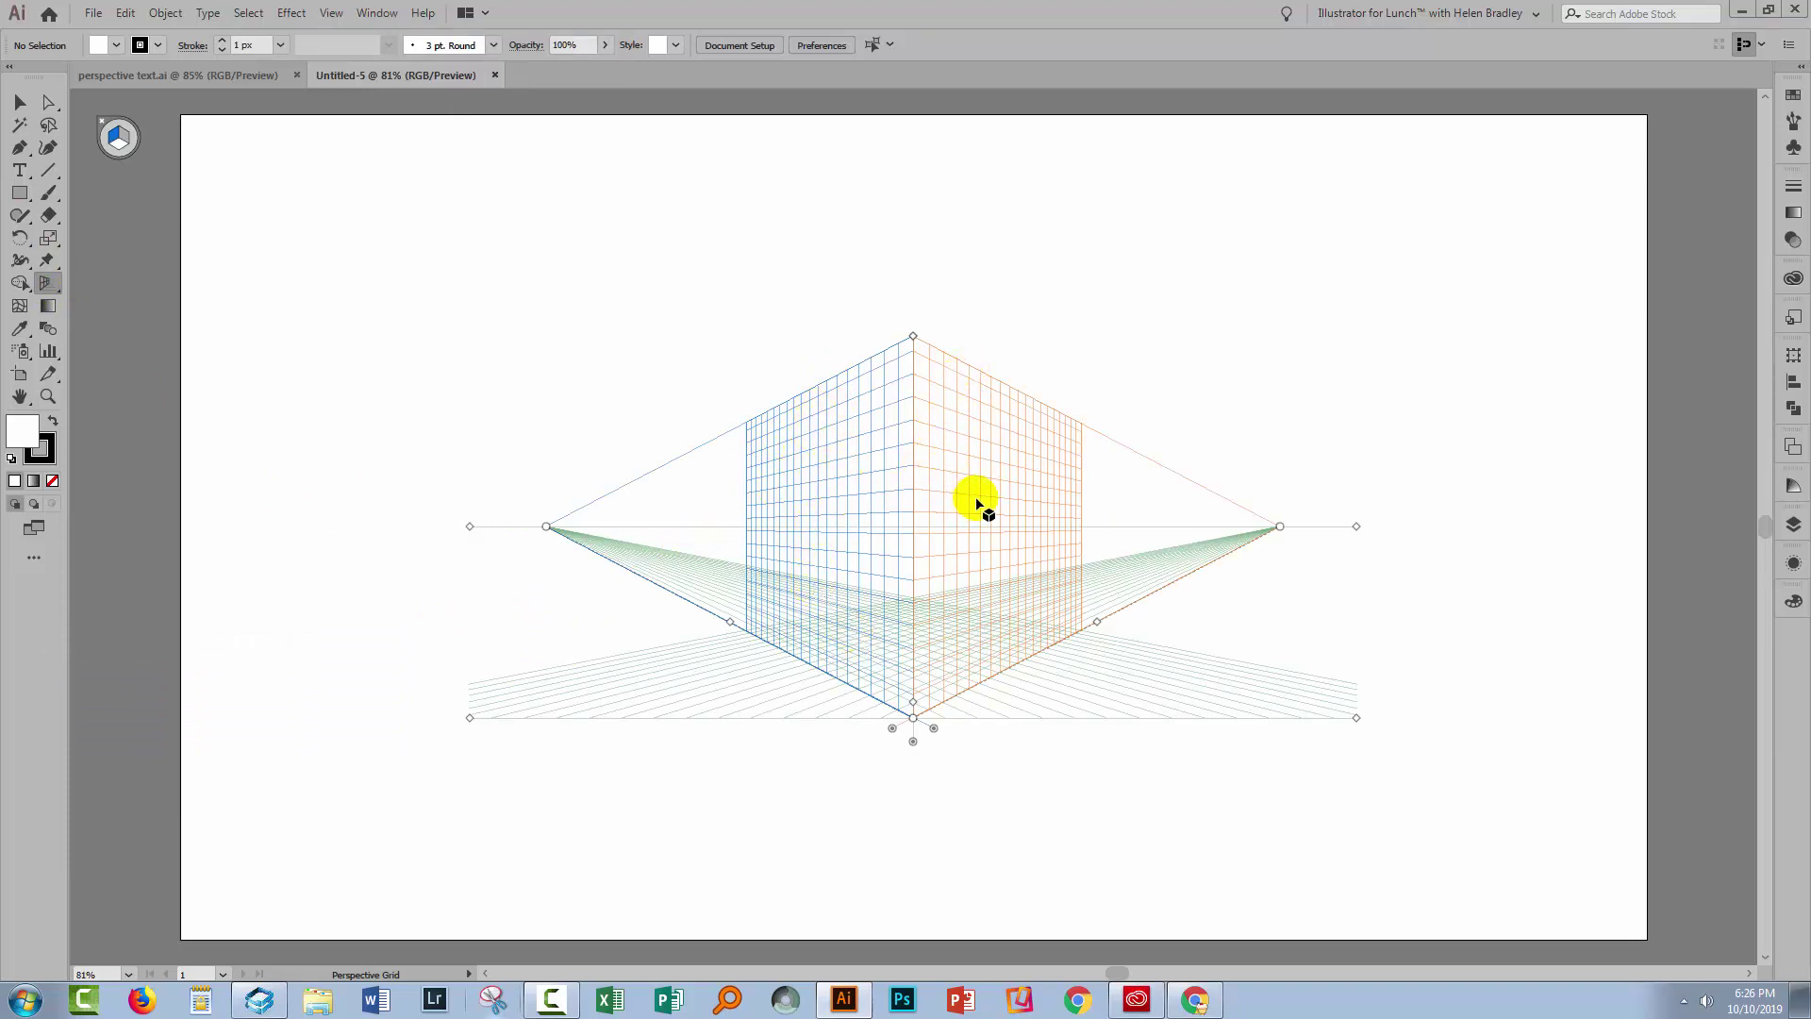
left_click(114, 142)
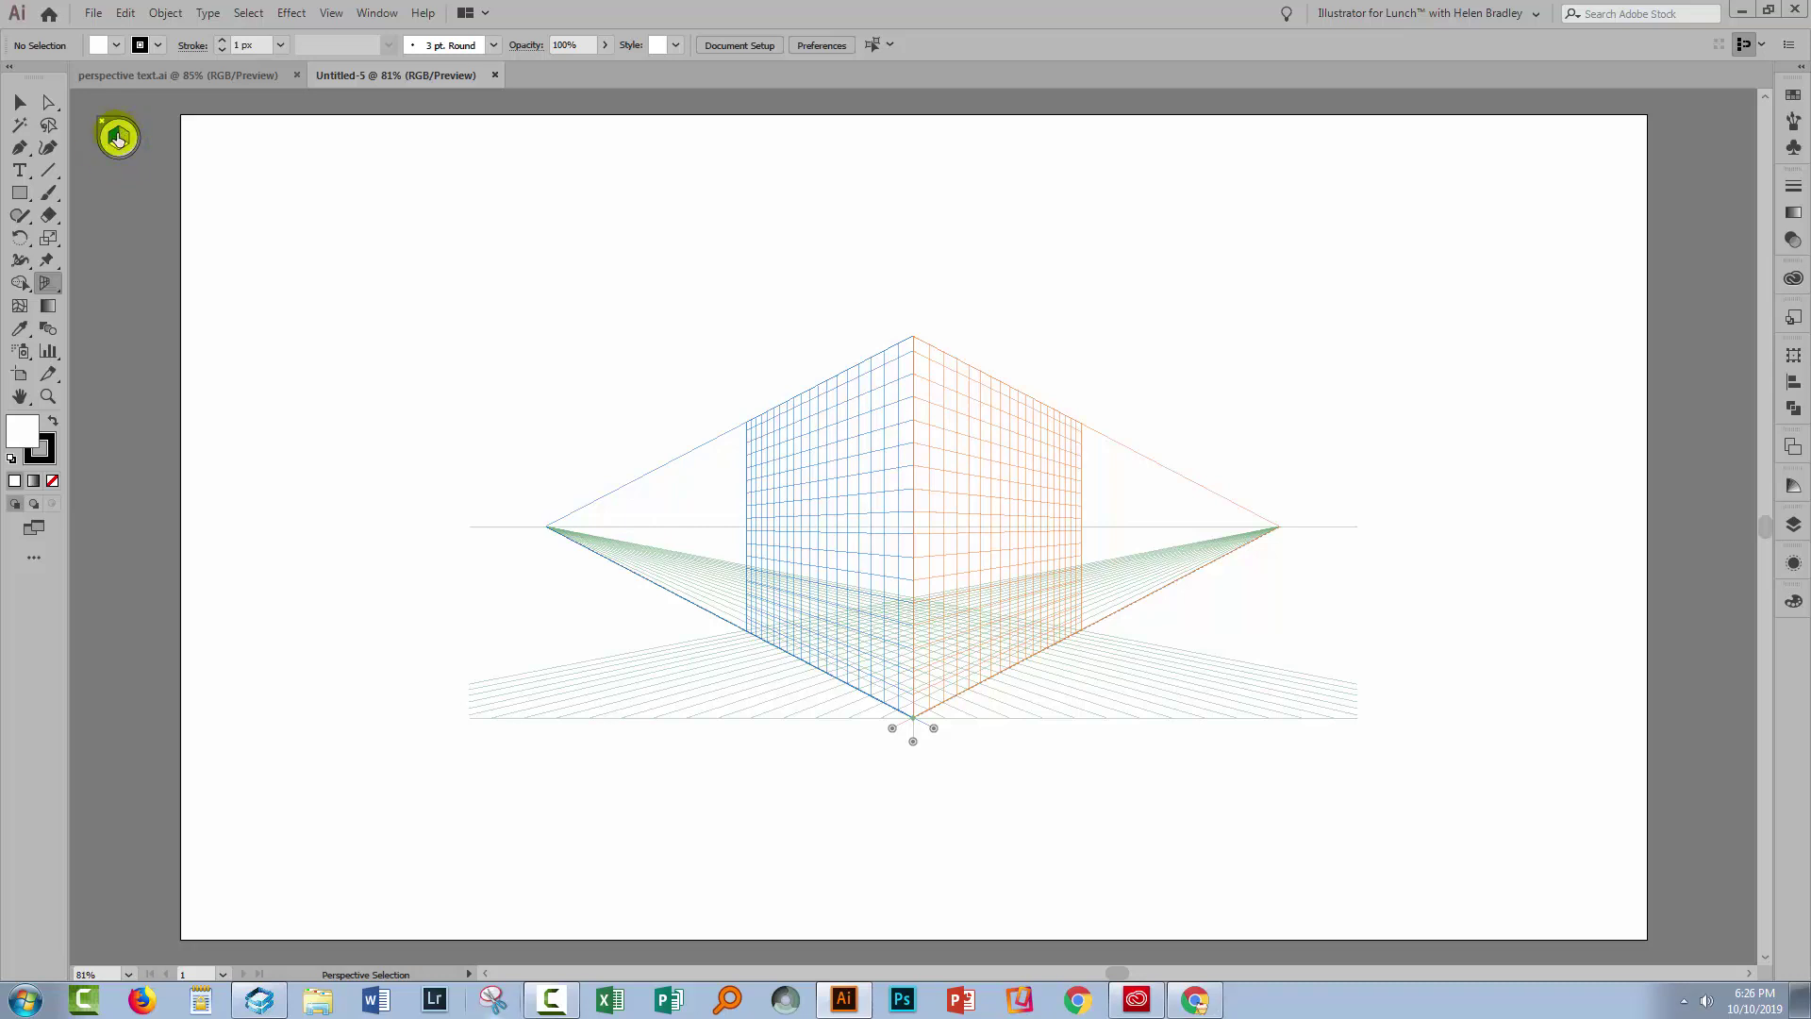
key("shift+p")
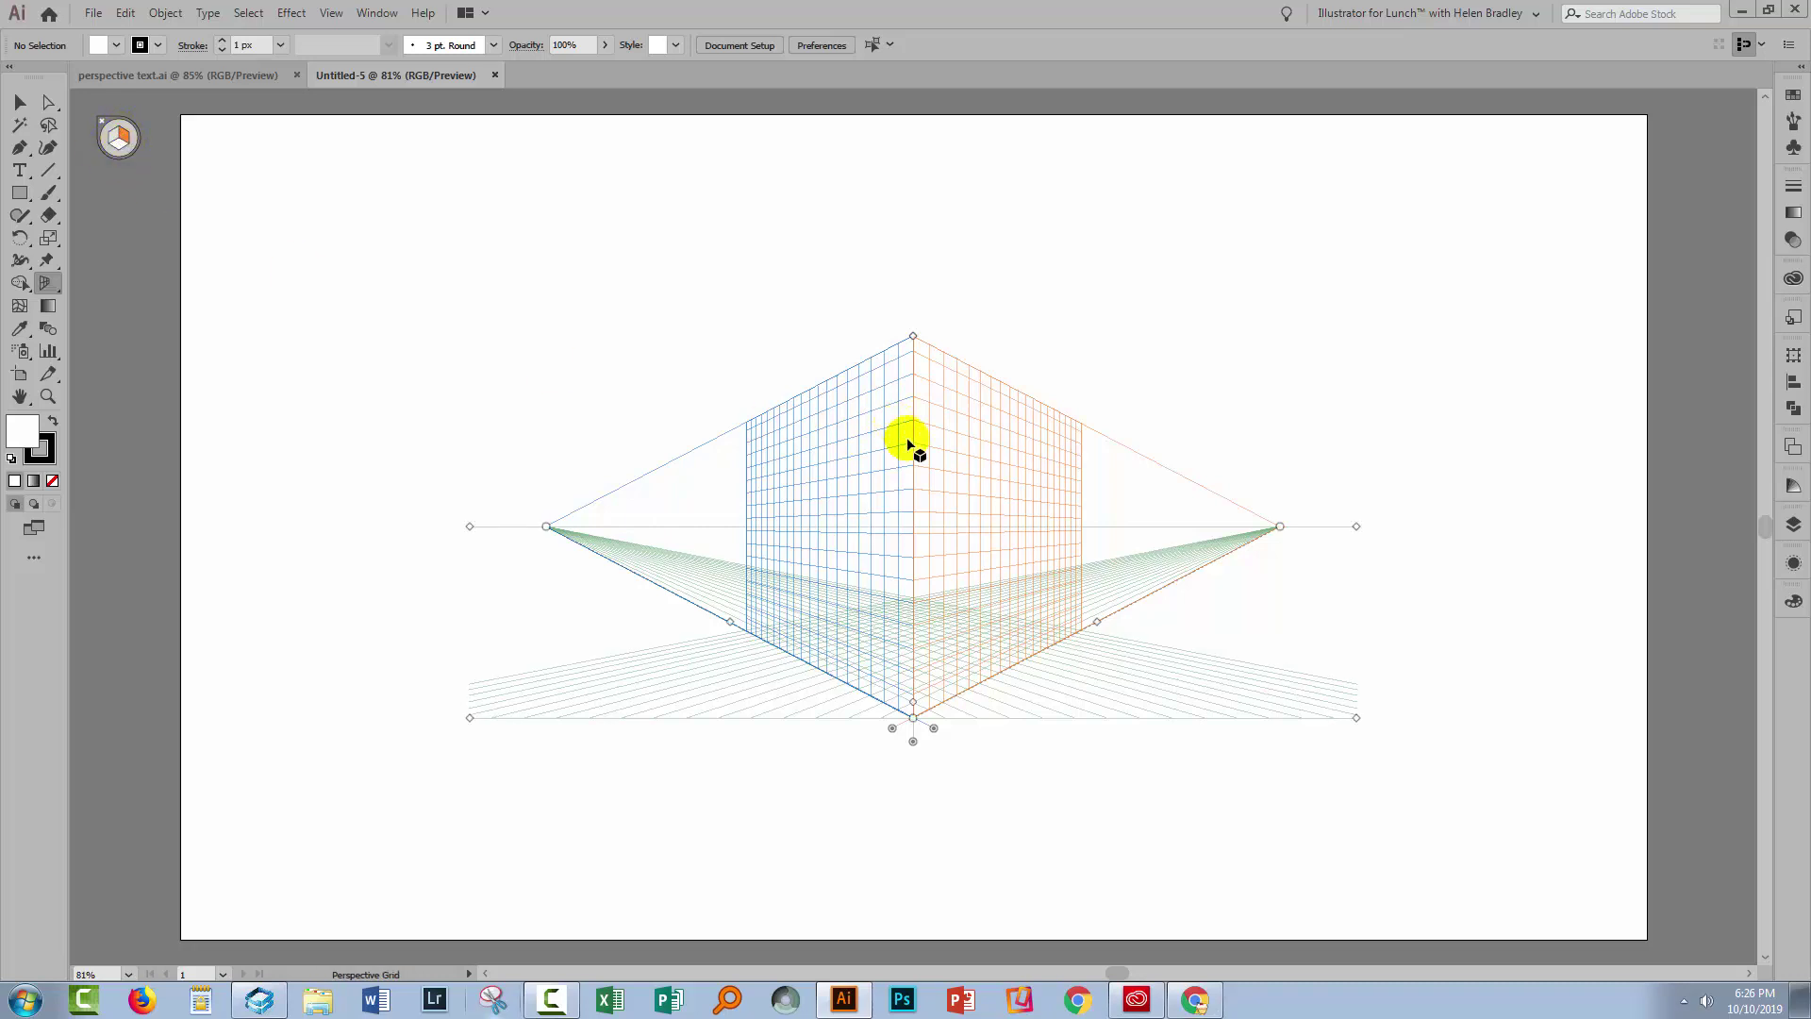
left_click(114, 147)
key("shift+p")
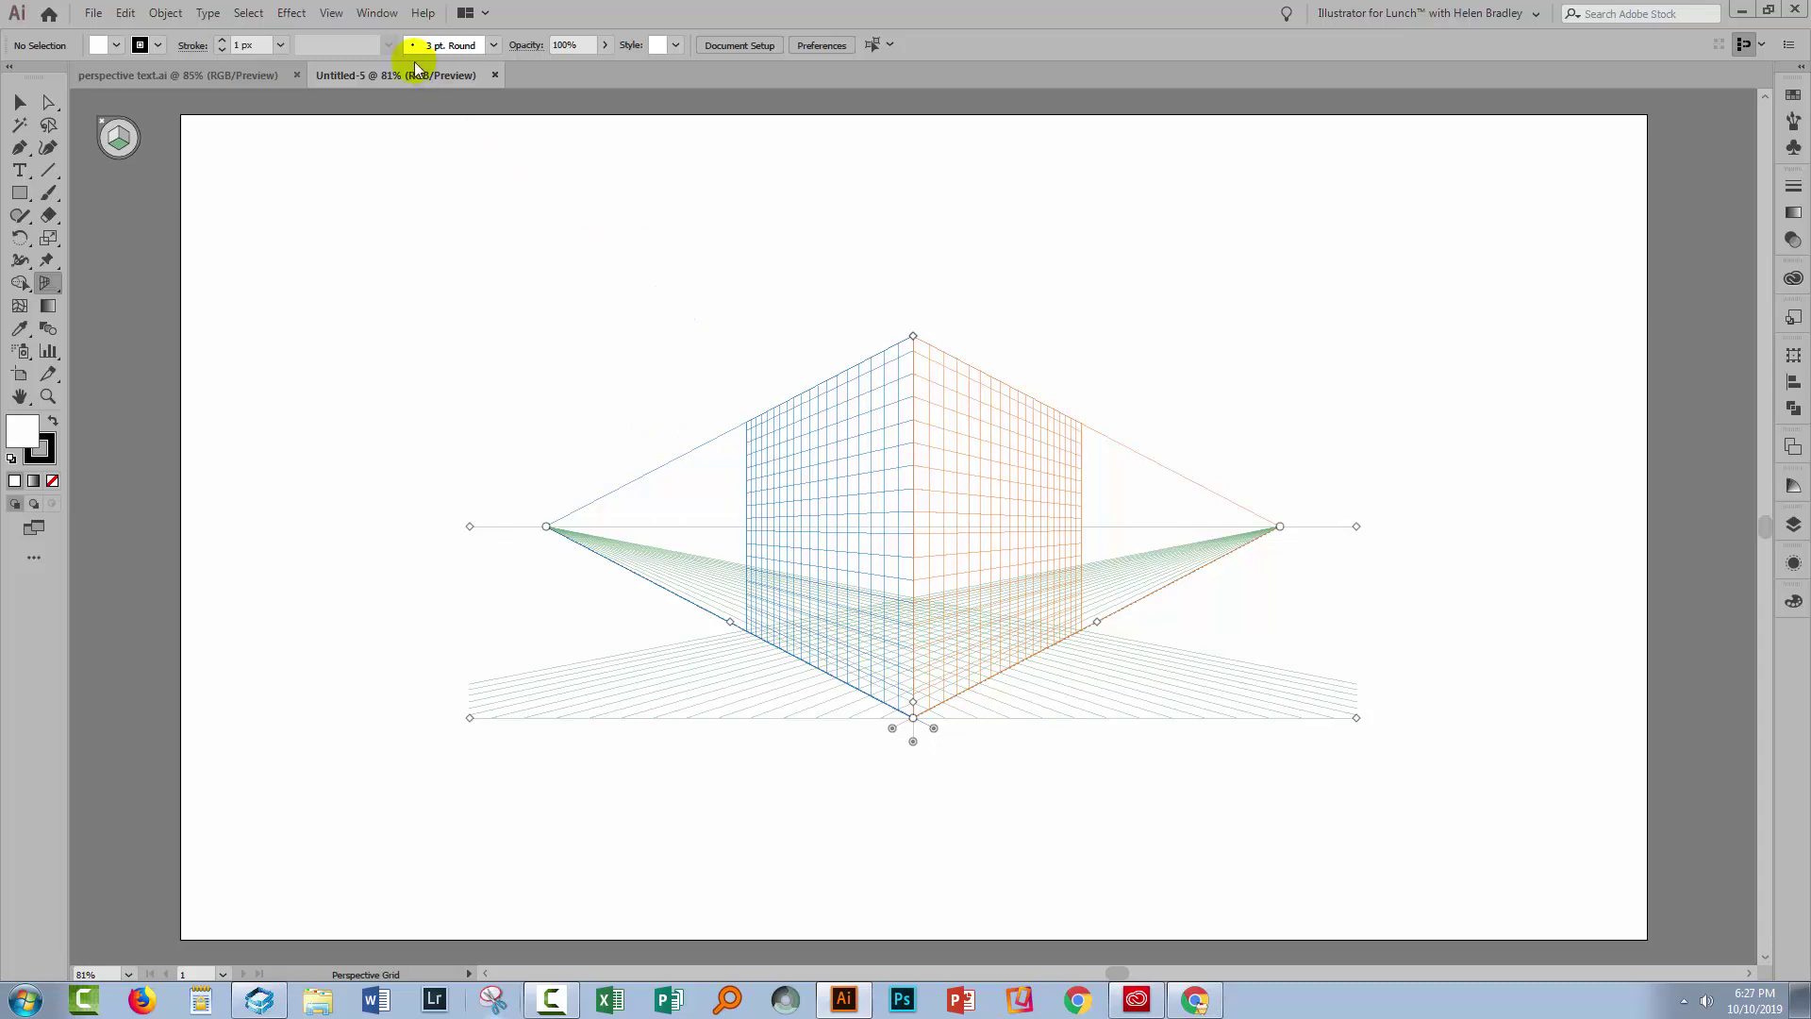
- Examine the perspective type choices and the other settings for defining the perspective grid, leaving Two Point Perspective selected, and cancel
left_click(327, 14)
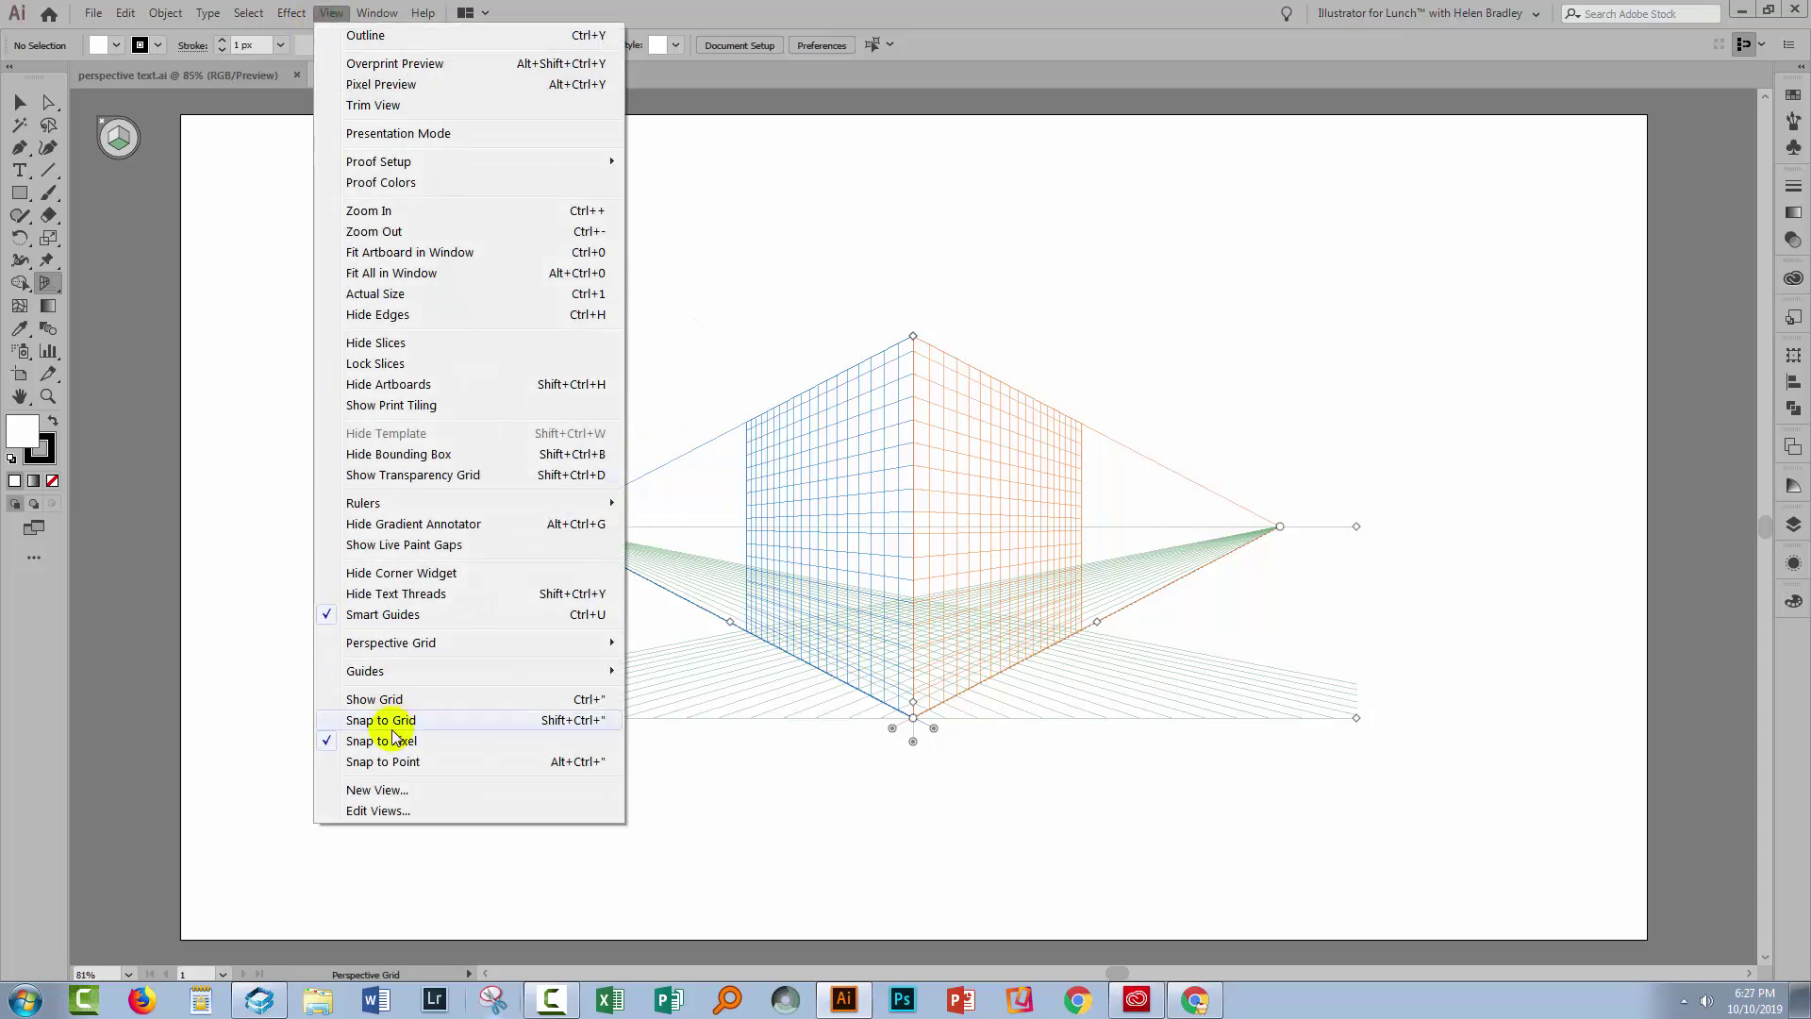
mouse_move(396, 642)
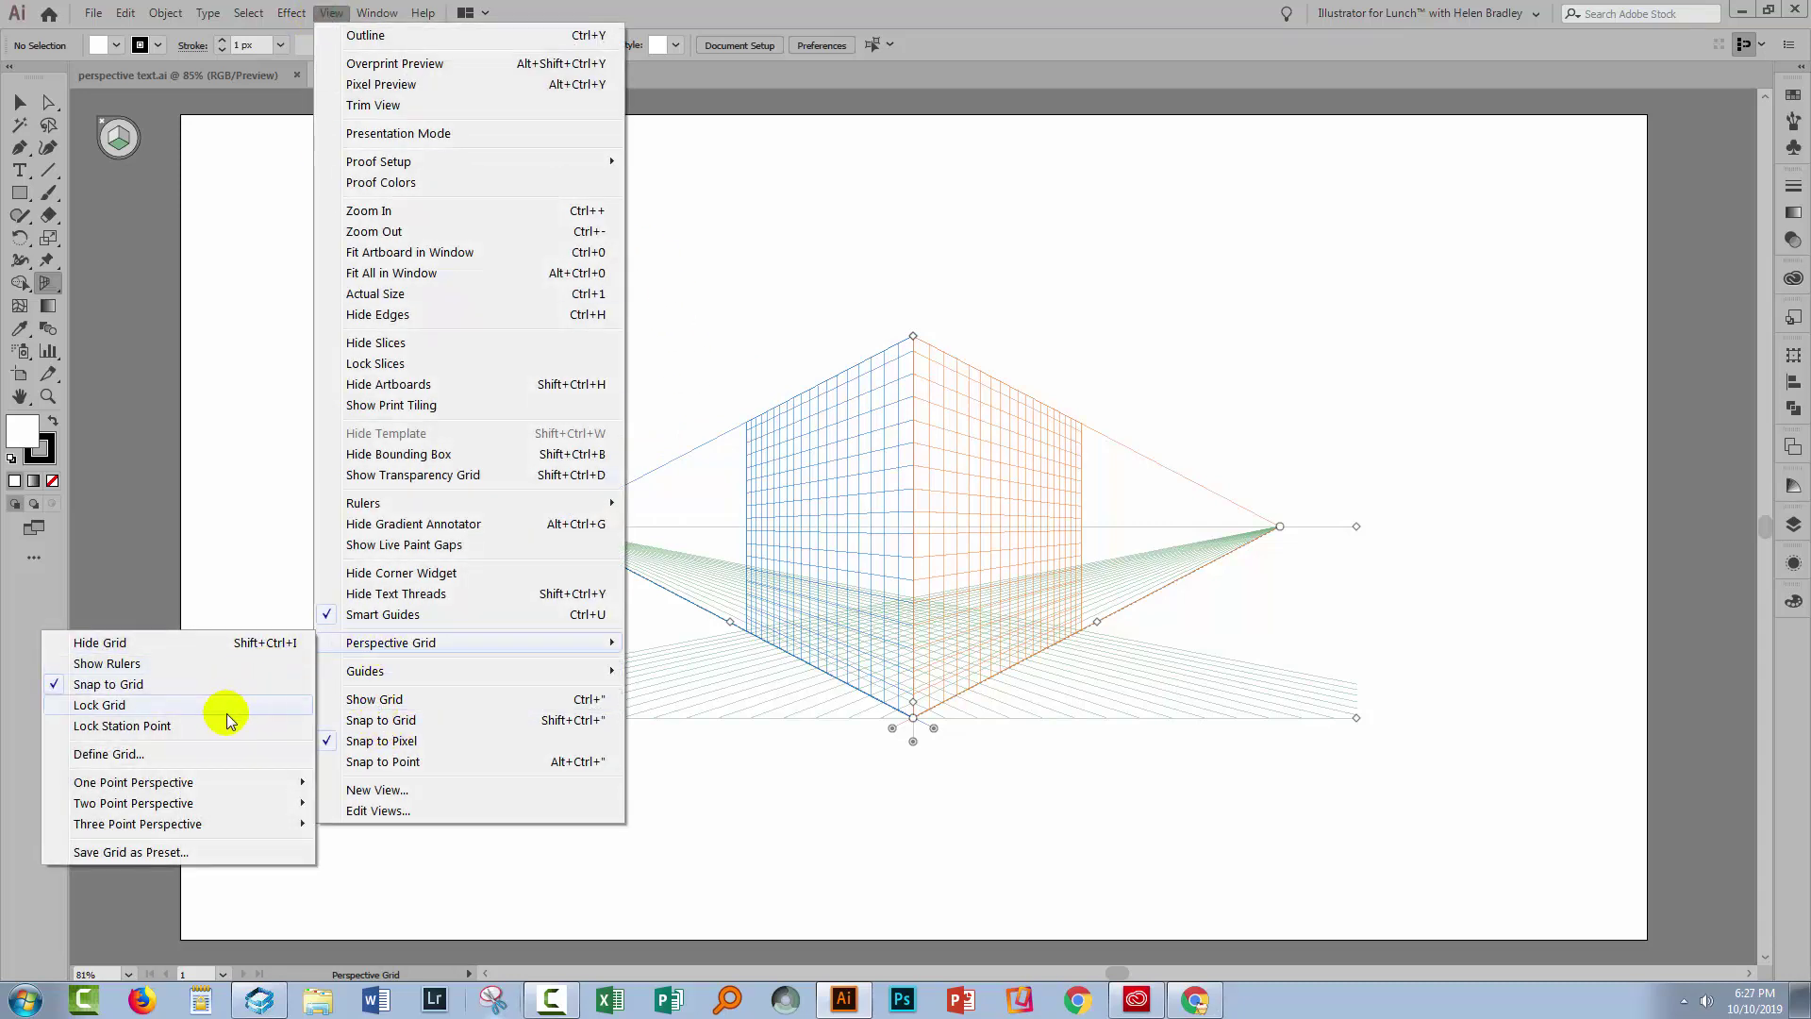
left_click(177, 755)
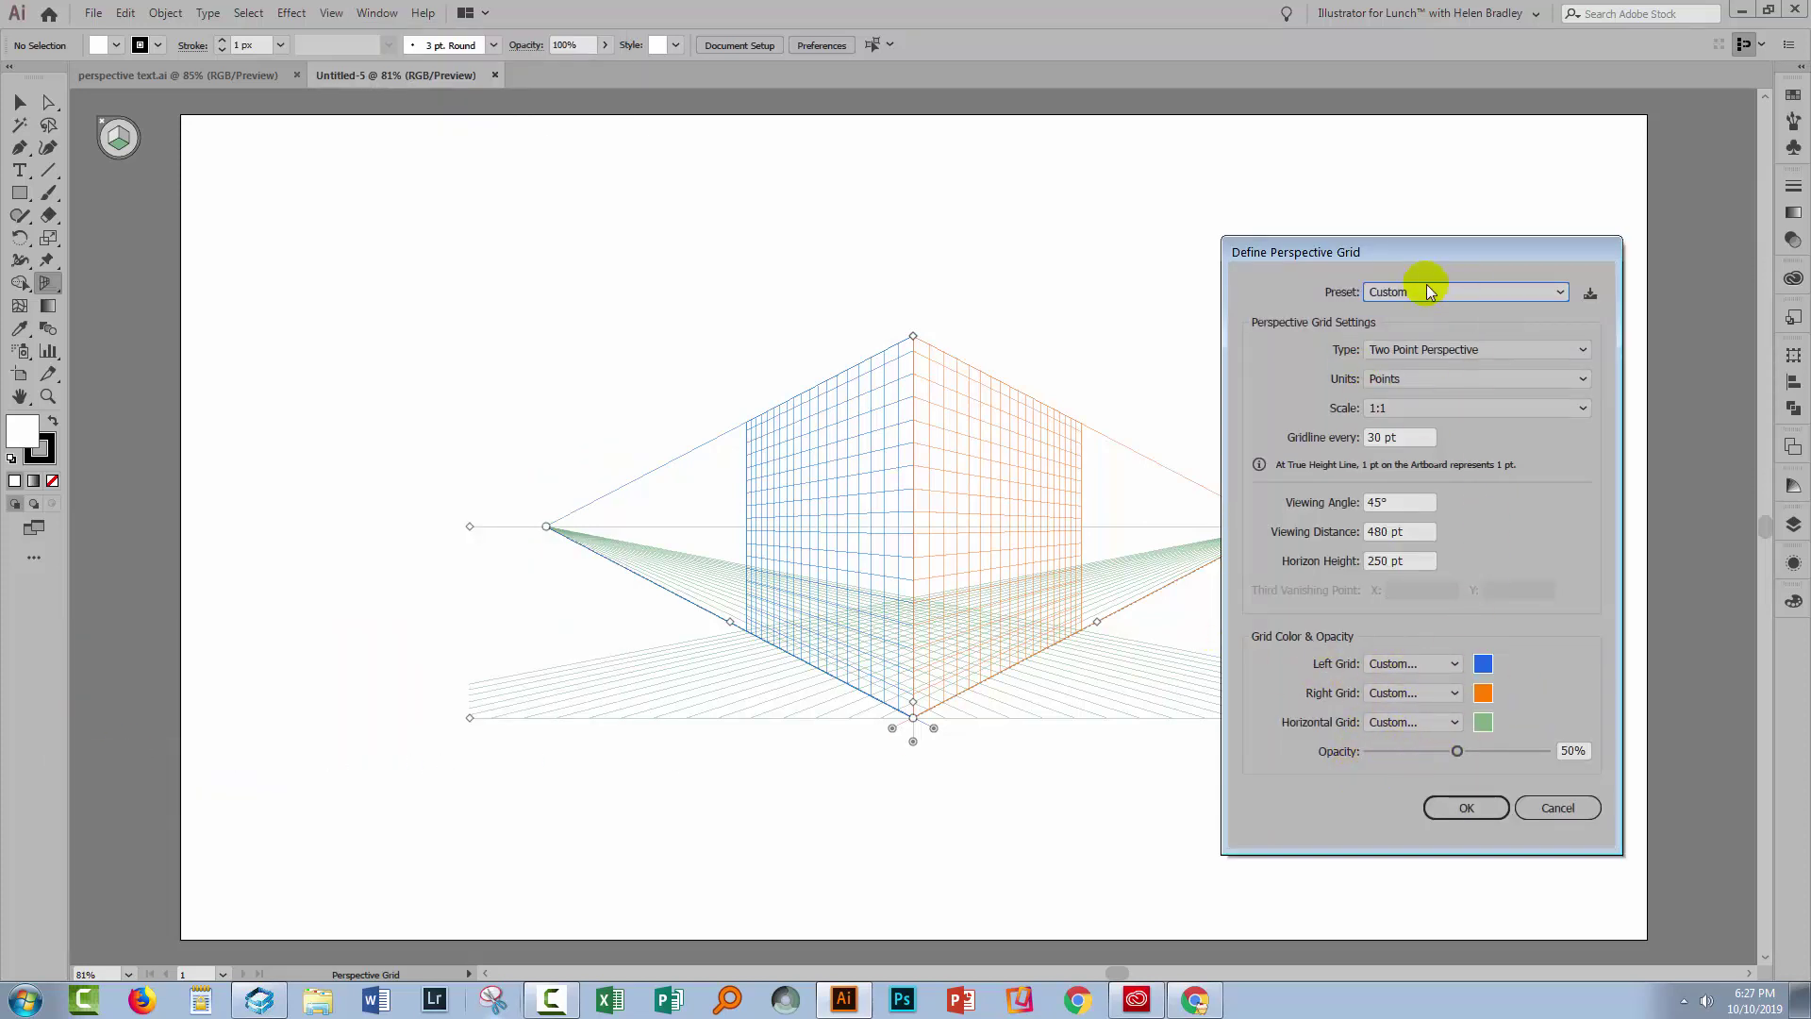
left_click(1439, 352)
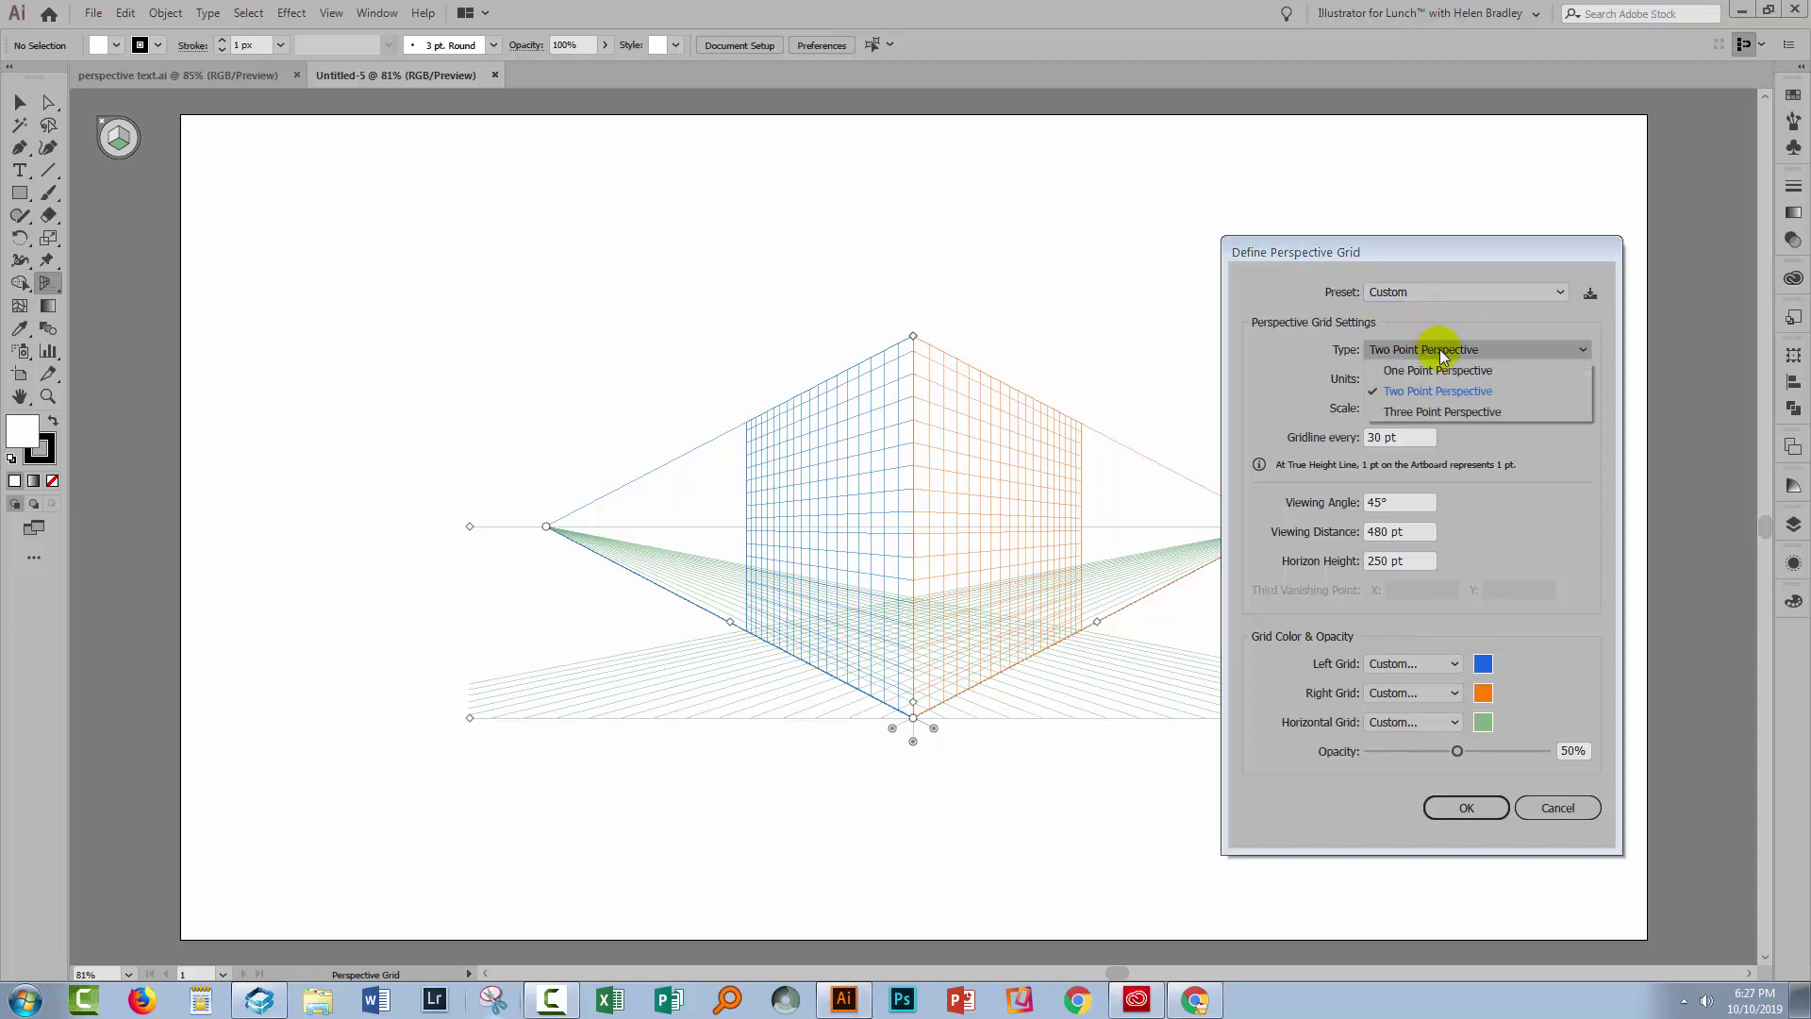
left_click(1465, 392)
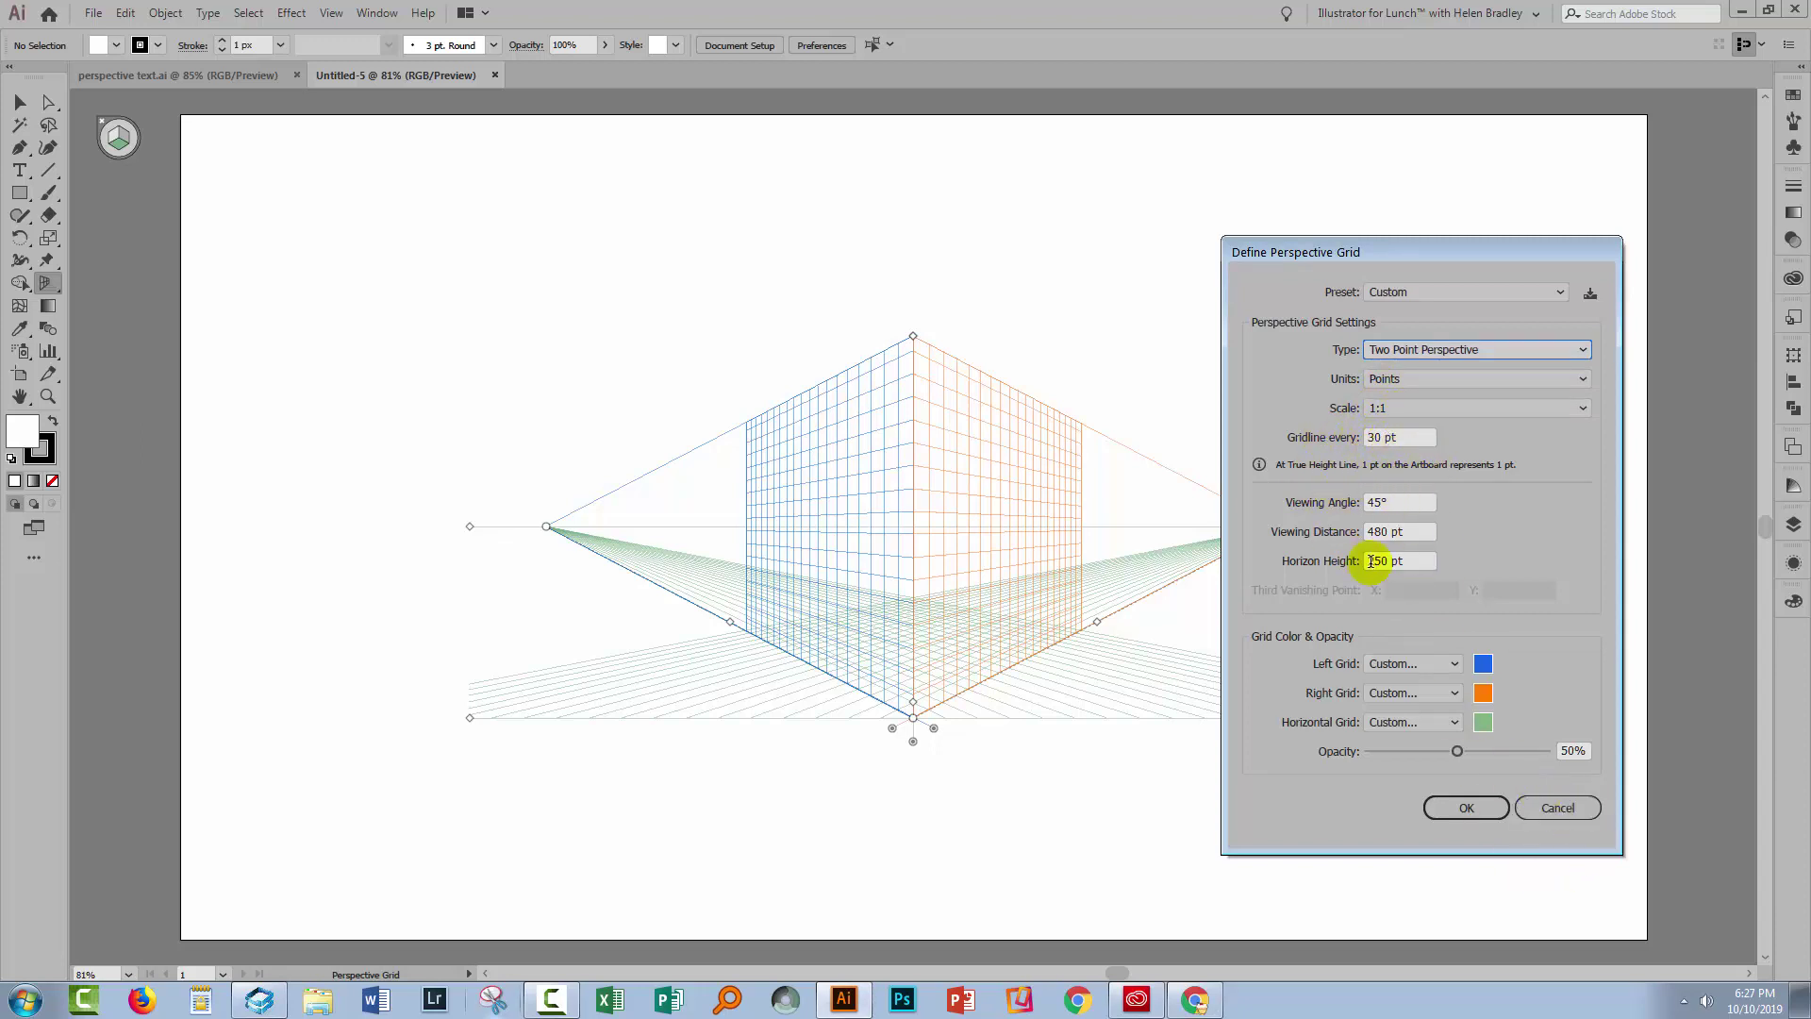
left_click(1555, 807)
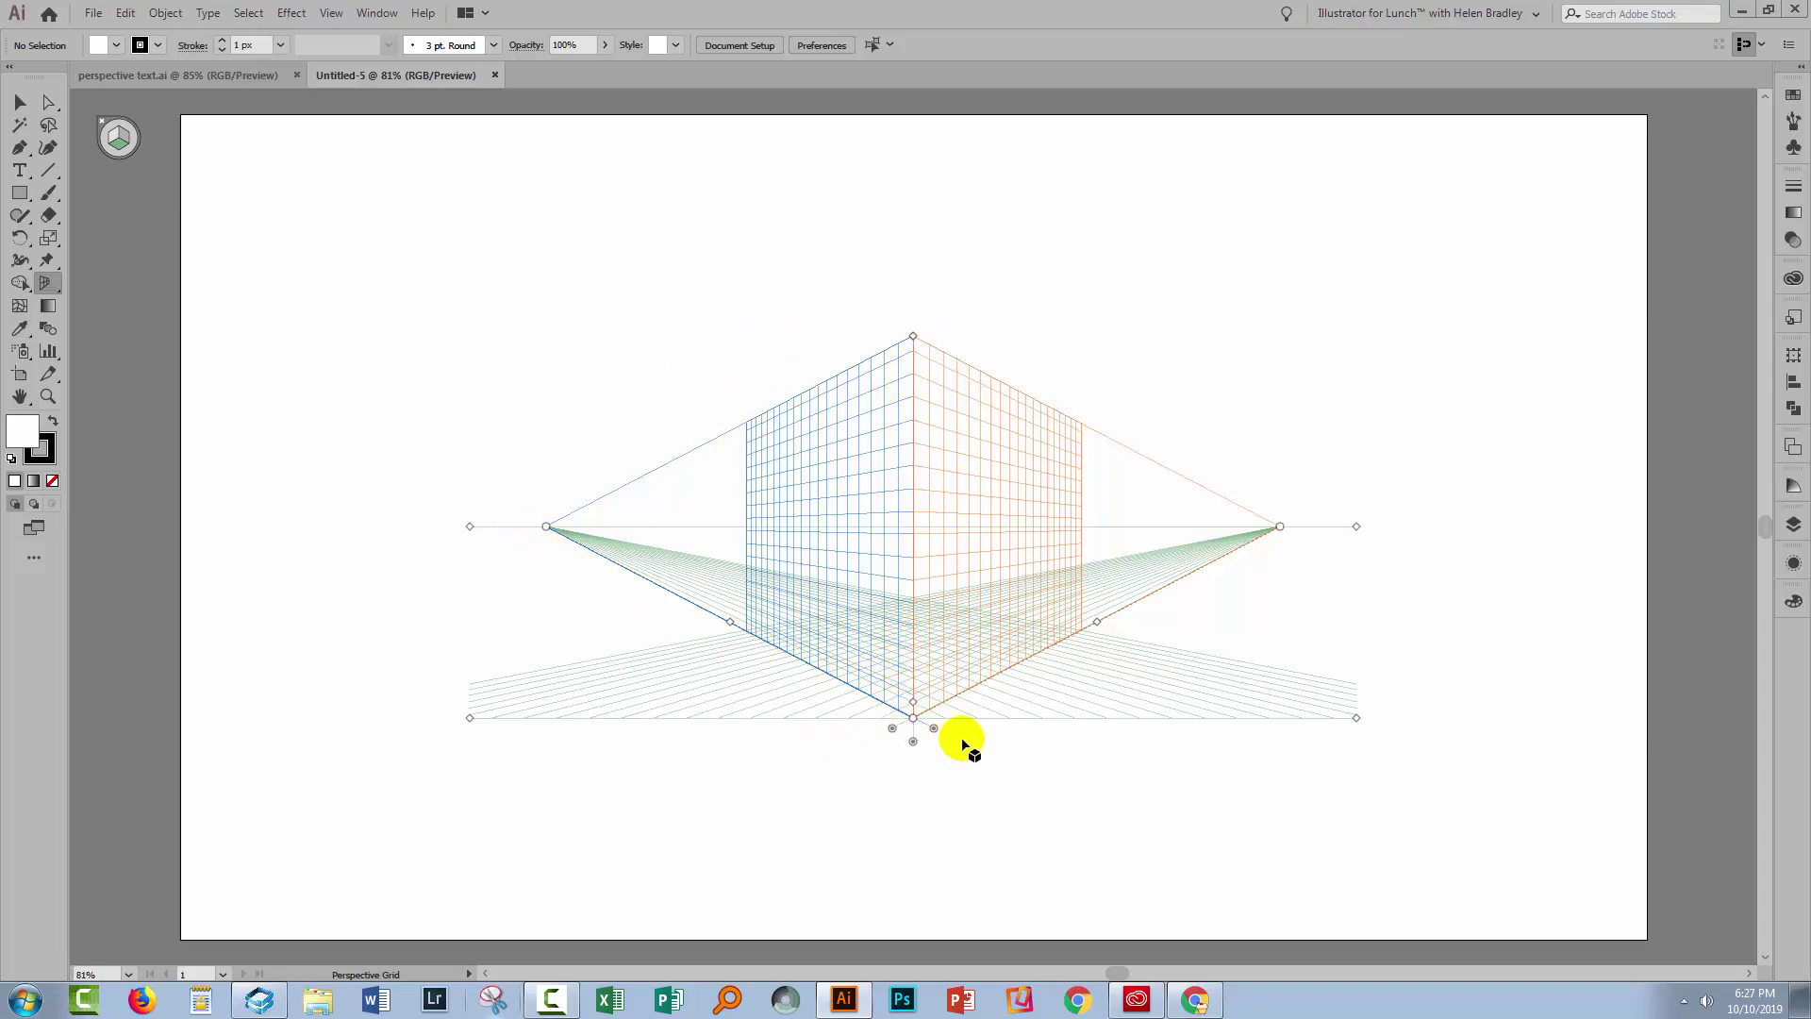
- Practise reshaping the perspective grid by extending its height, spreading the vanishing points, separating the left and right planes and adjusting the ground level
left_click_drag(913, 337, 914, 185)
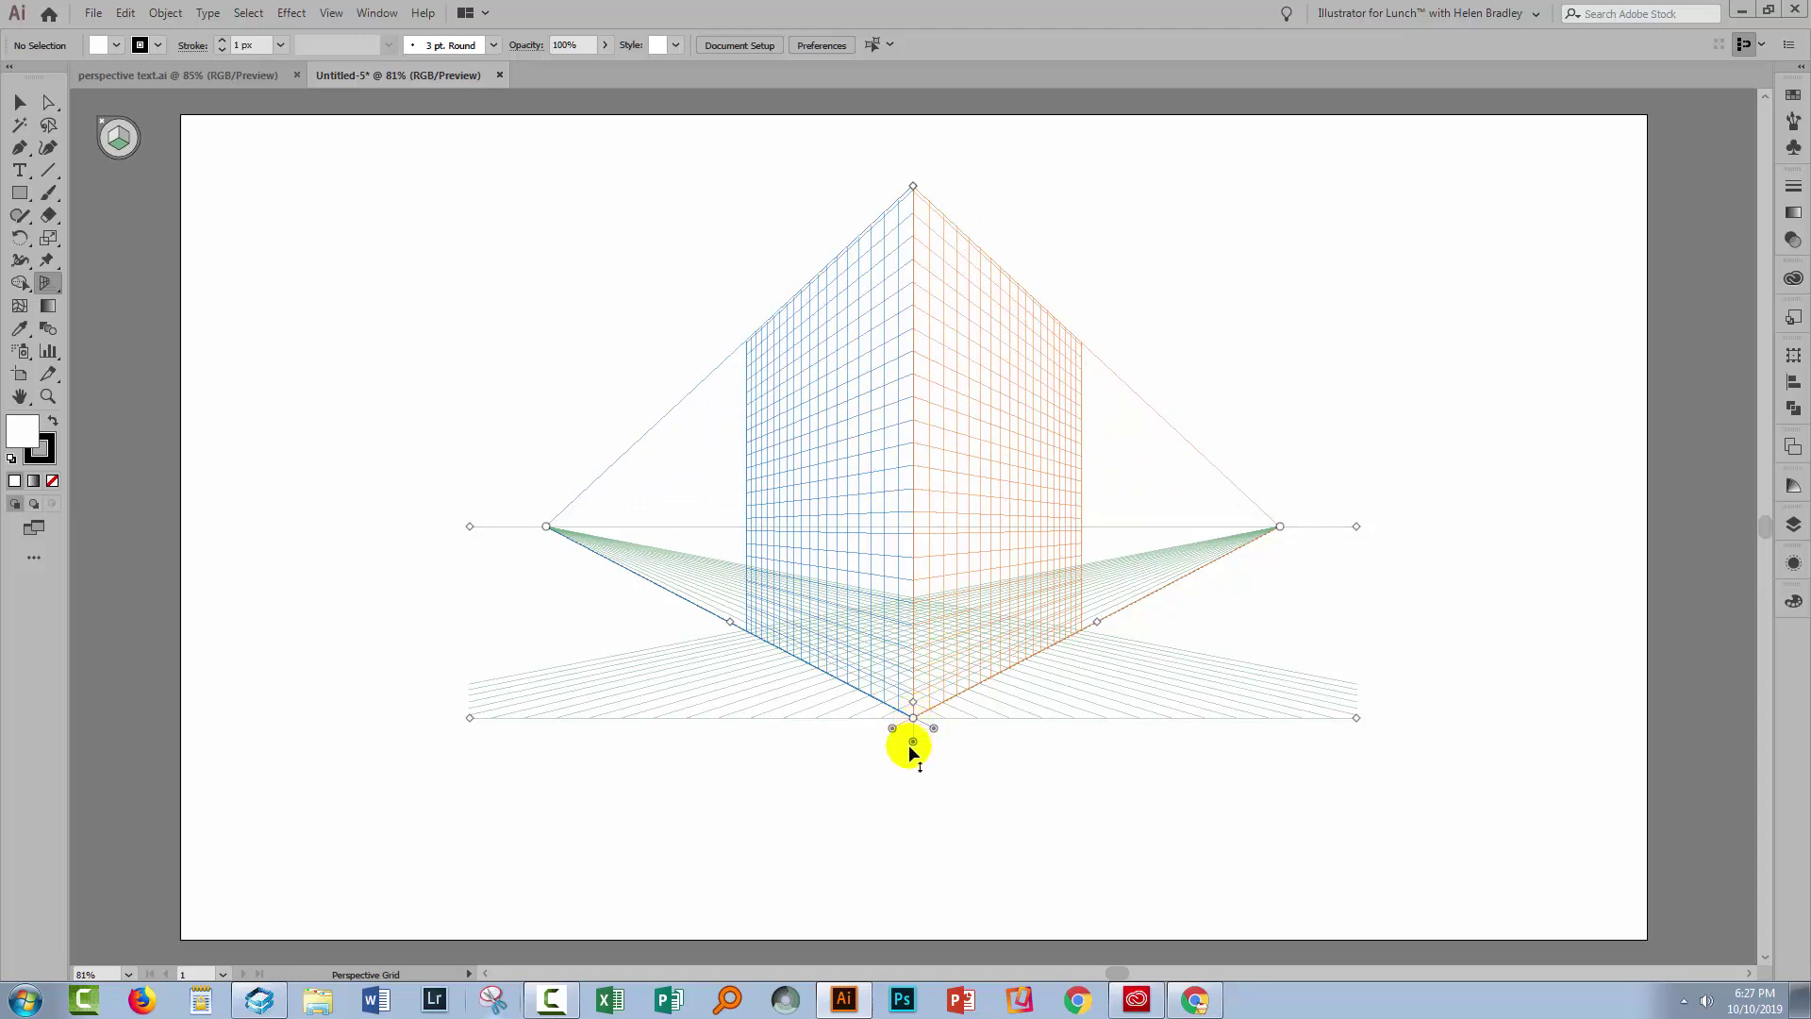
left_click_drag(913, 741, 908, 877)
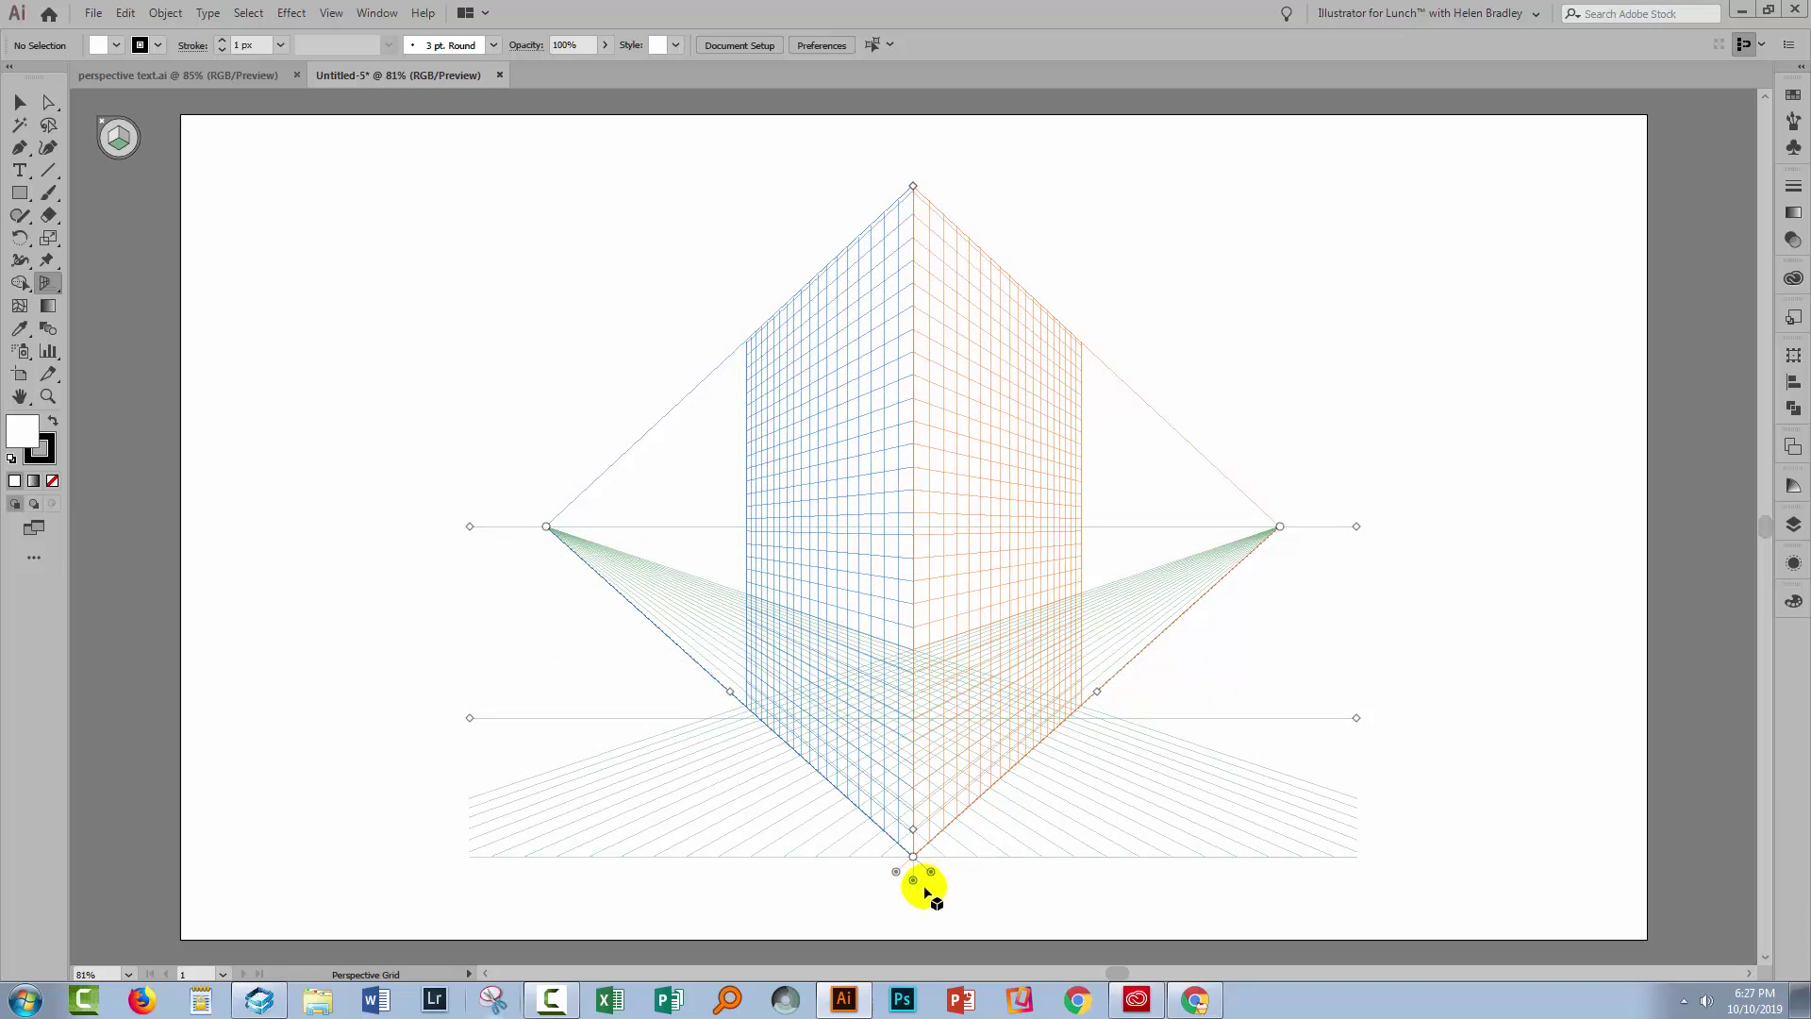
left_click_drag(1279, 525, 1479, 525)
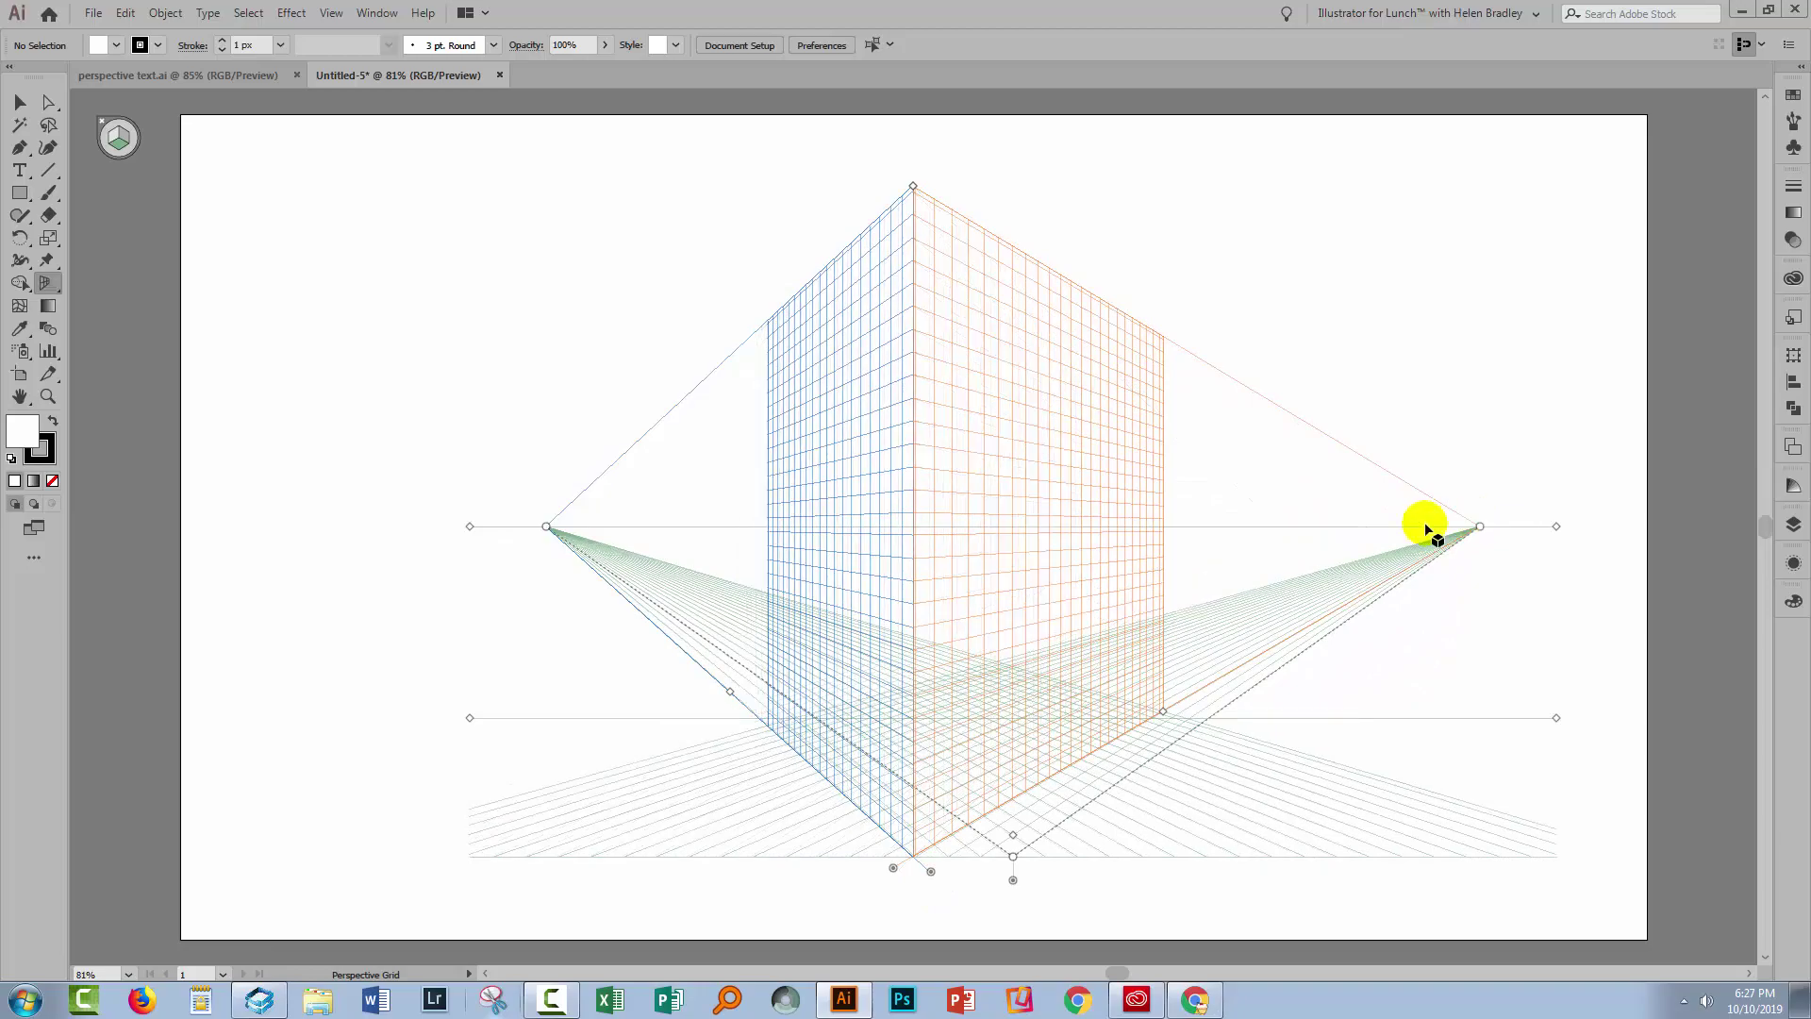
left_click_drag(546, 525, 230, 566)
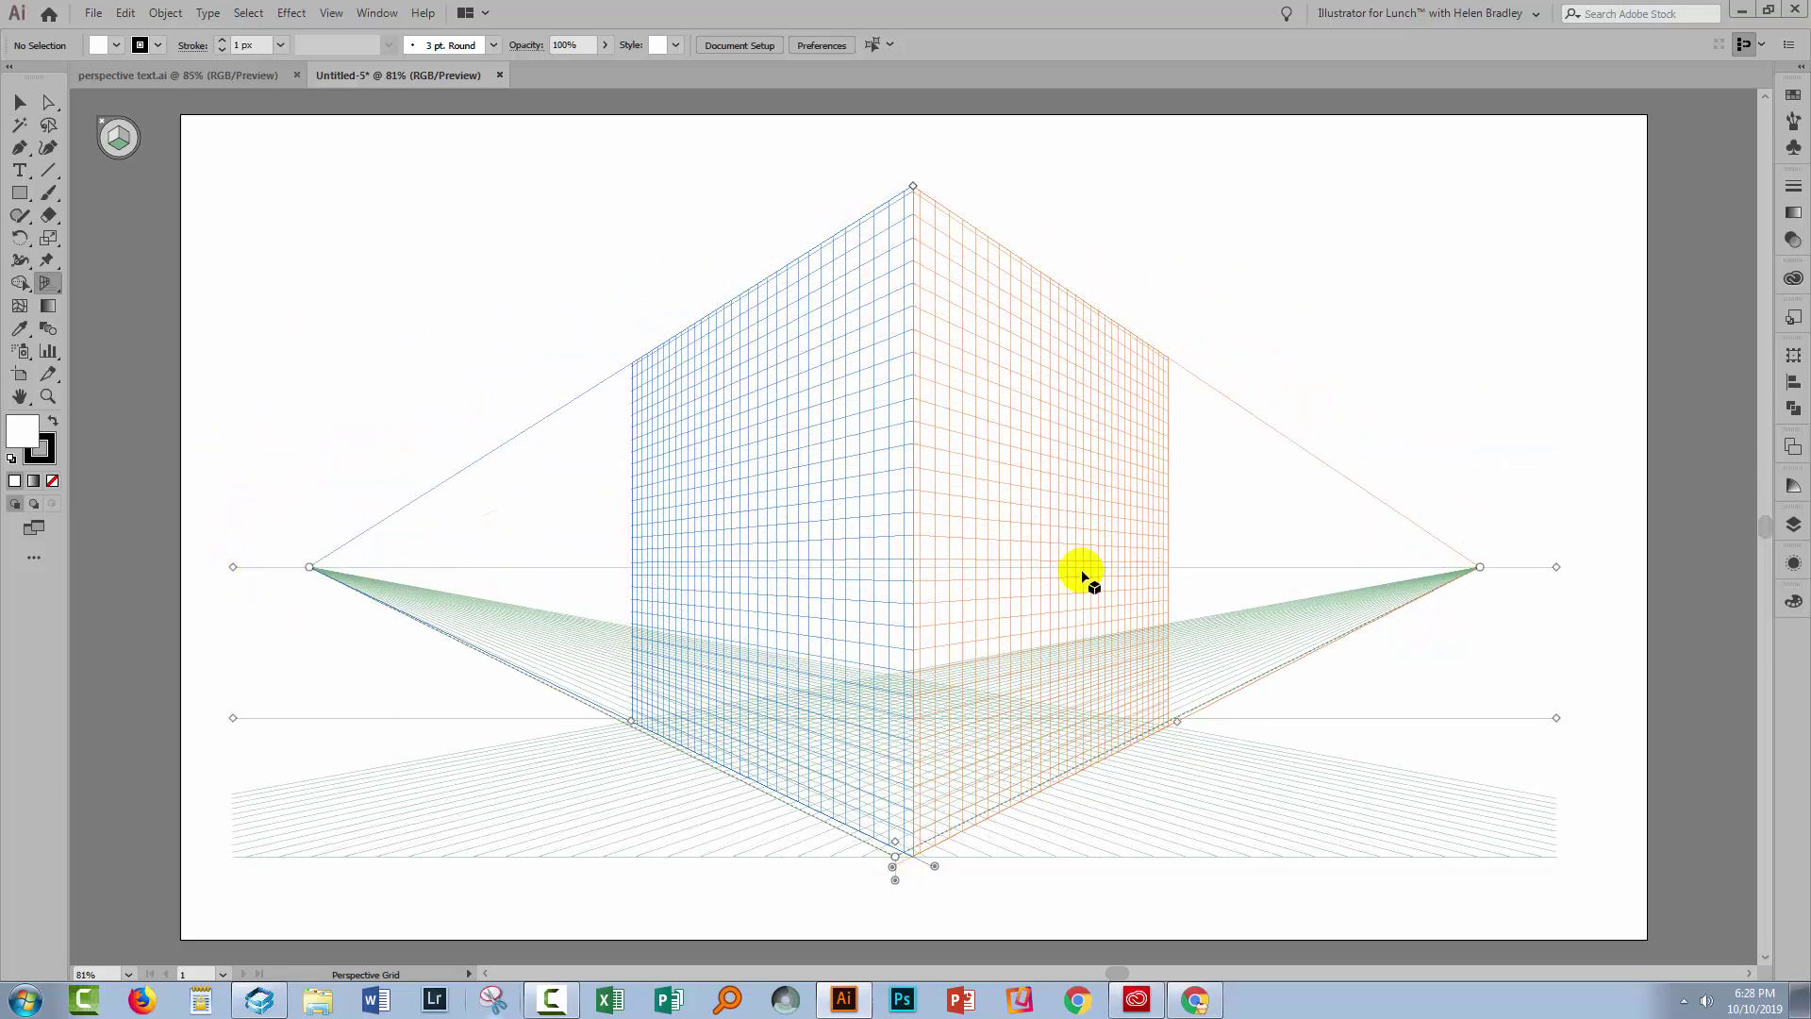
left_click_drag(935, 866, 667, 884)
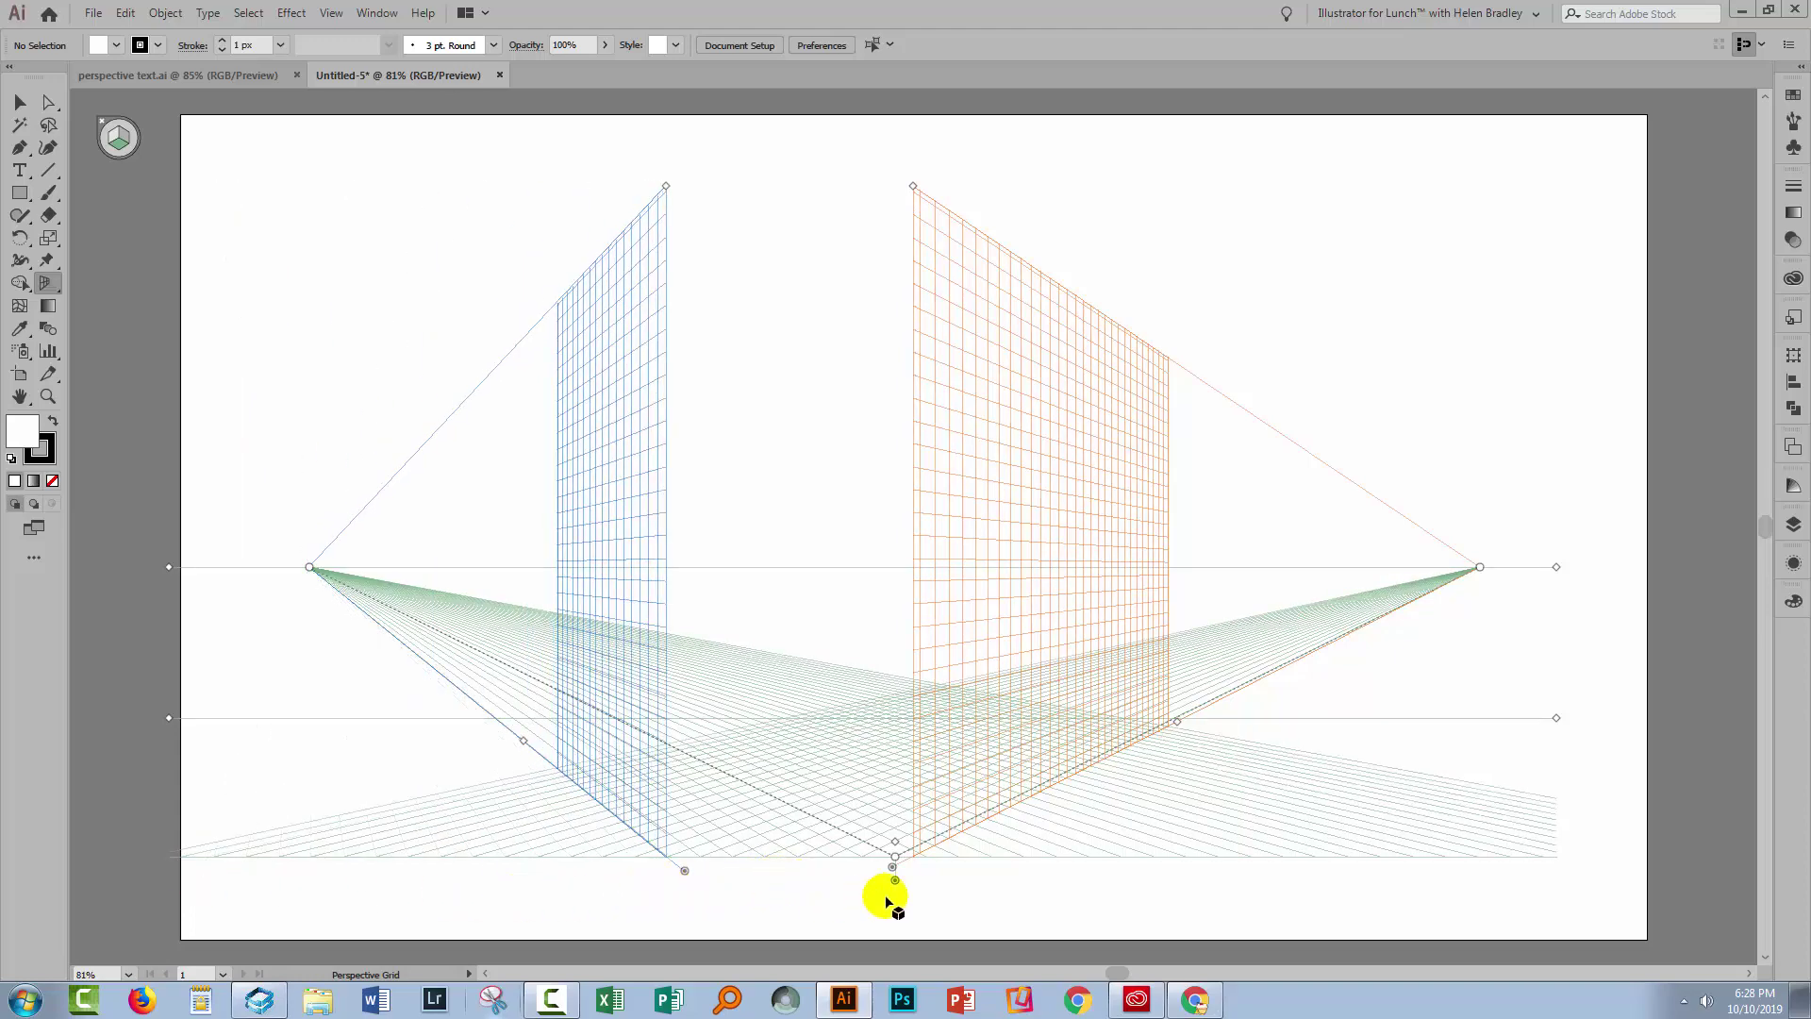
left_click_drag(896, 873, 1152, 905)
mouse_move(897, 886)
left_mouse_down()
mouse_move(897, 937)
mouse_move(886, 827)
mouse_move(883, 869)
left_mouse_up()
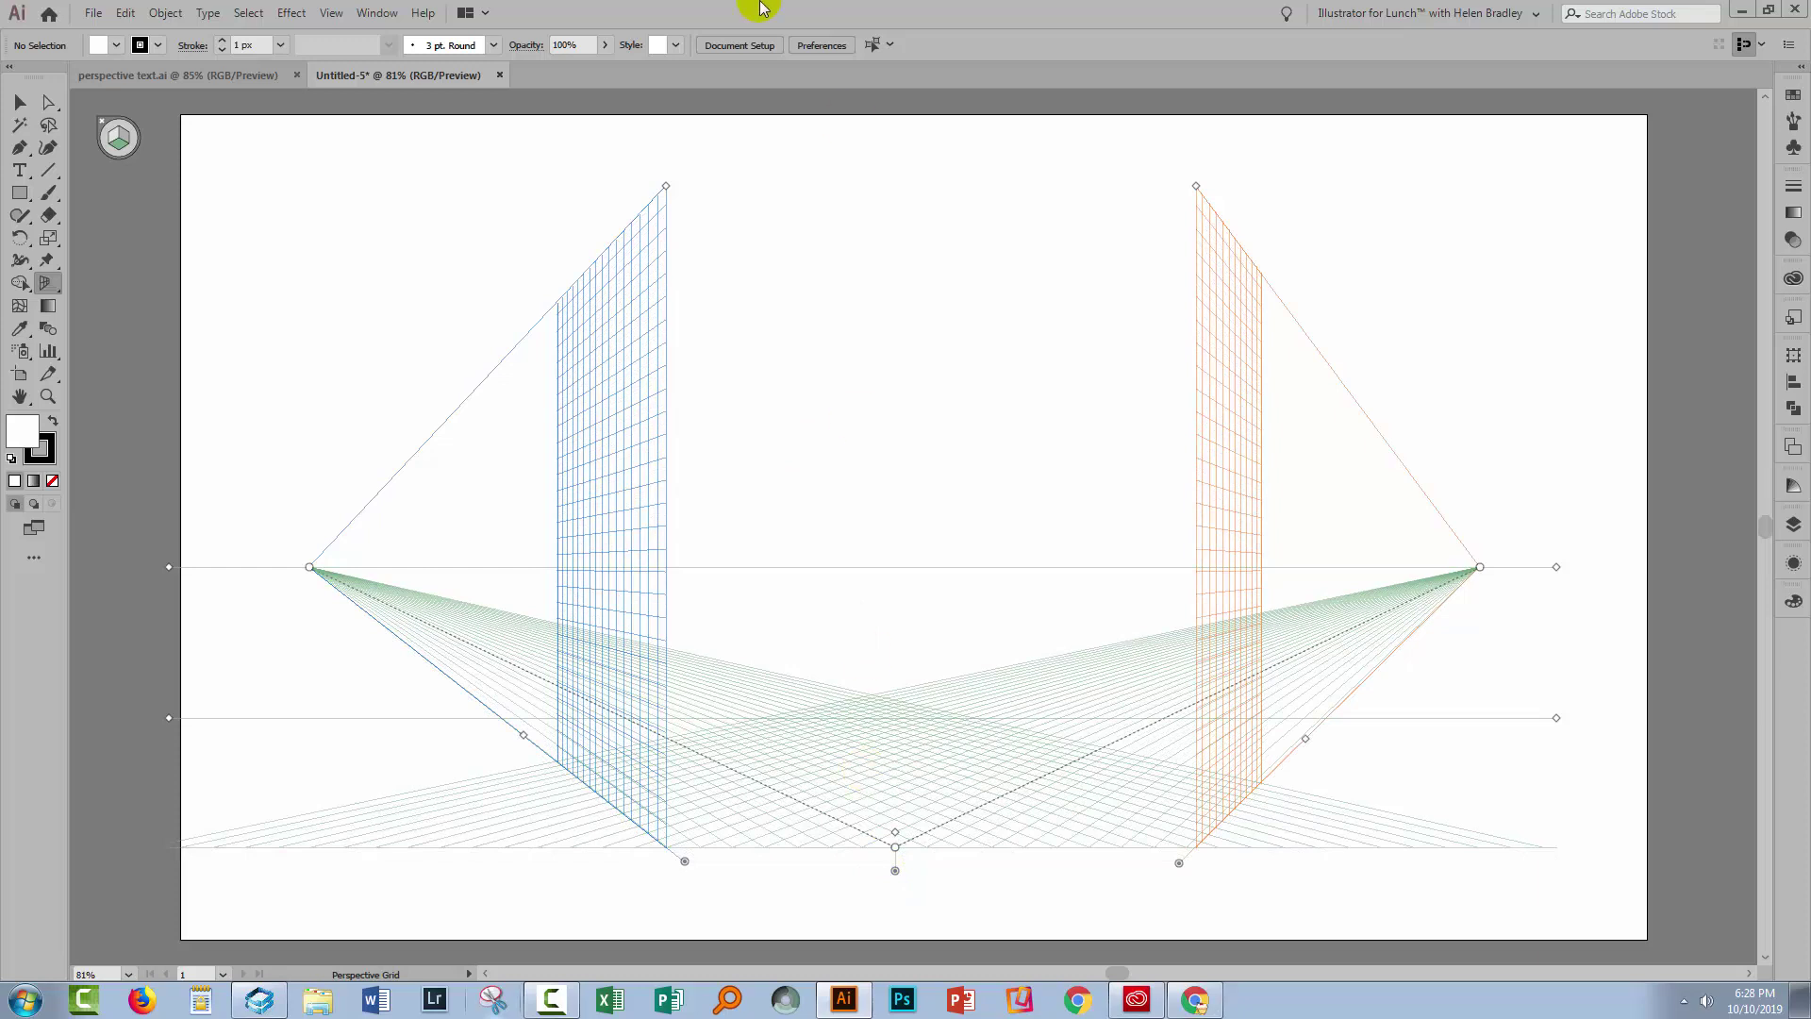
- Close the untitled practice document without saving and return to perspective text.ai
left_click(500, 76)
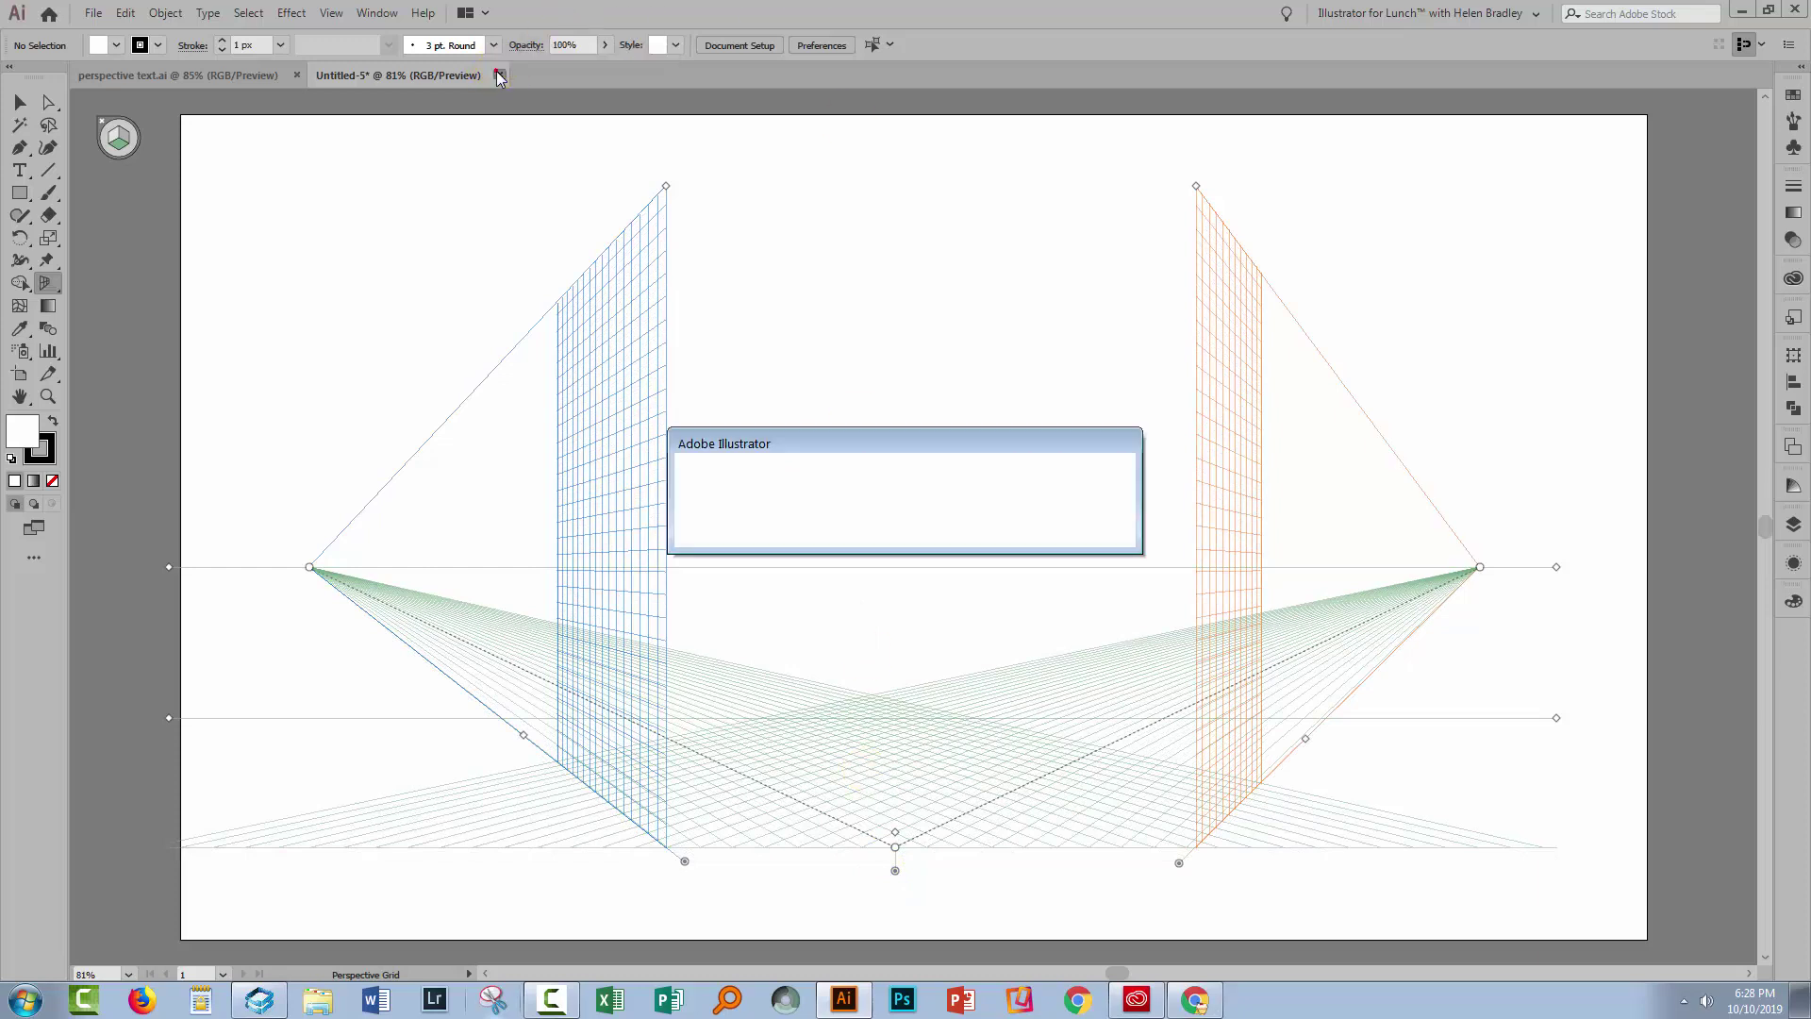
left_click(997, 525)
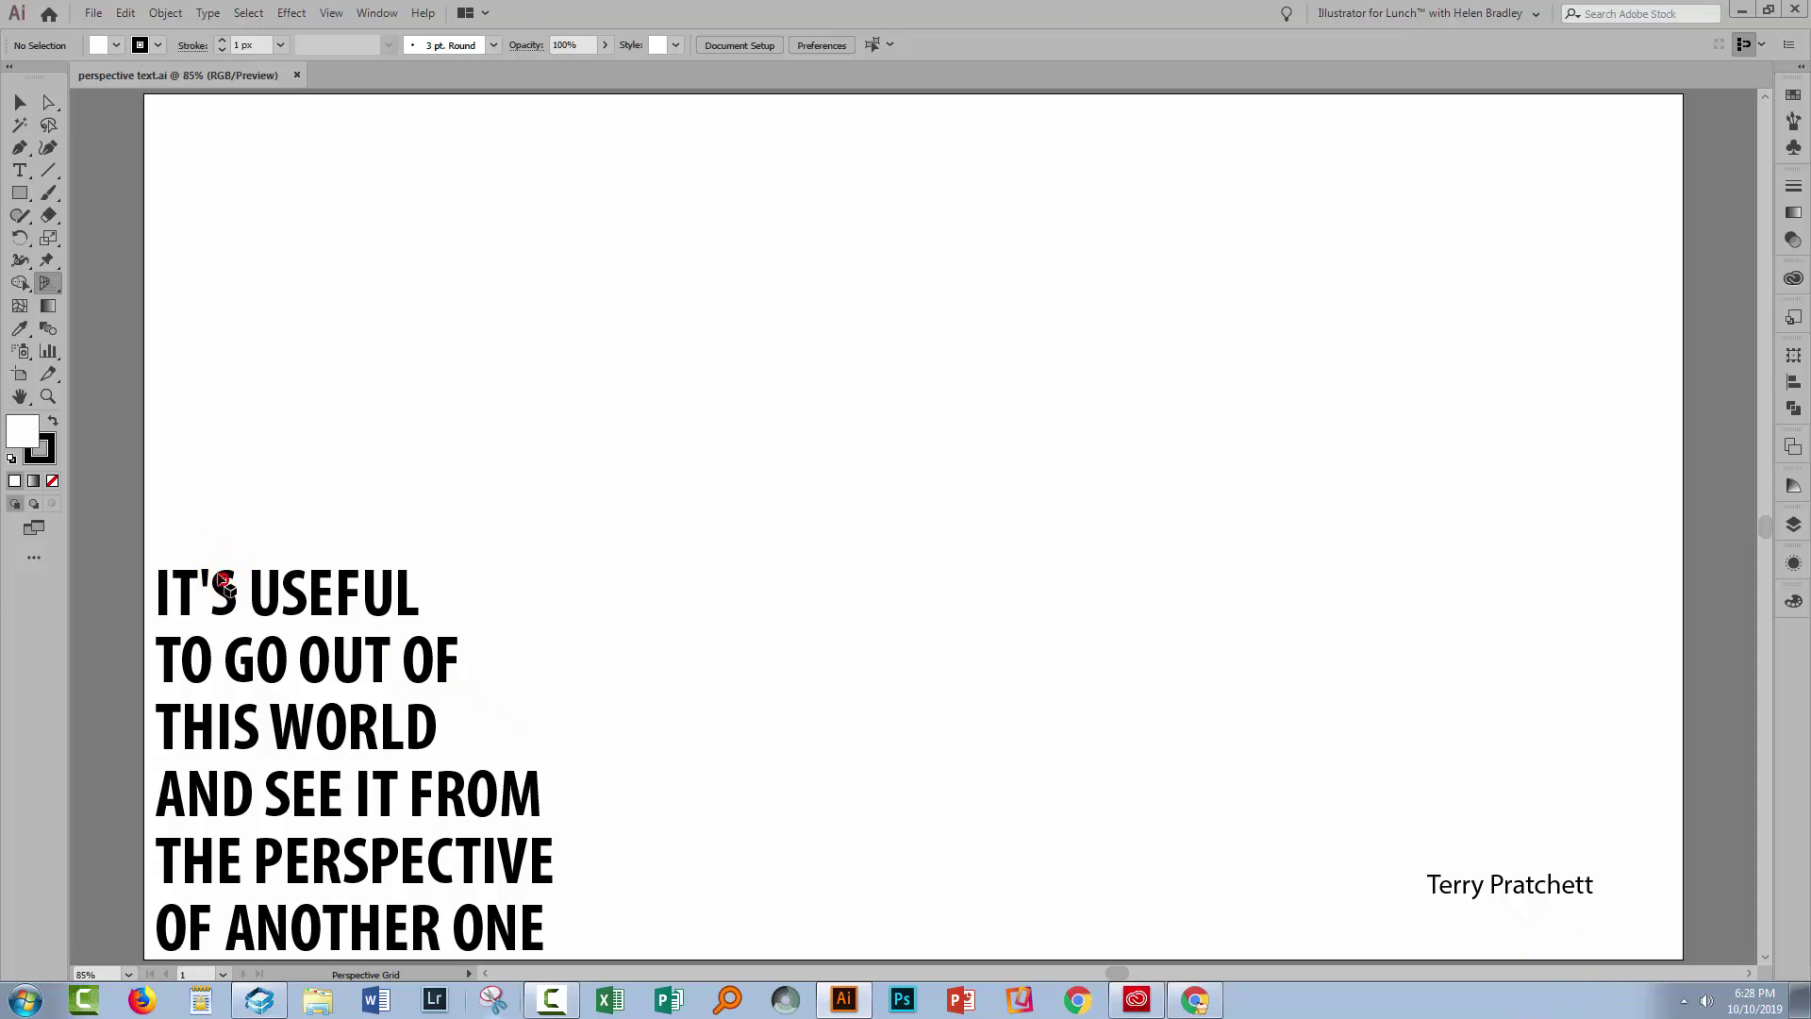
- Select the quote's lines one after another to check that each is a separate text object
left_click(21, 106)
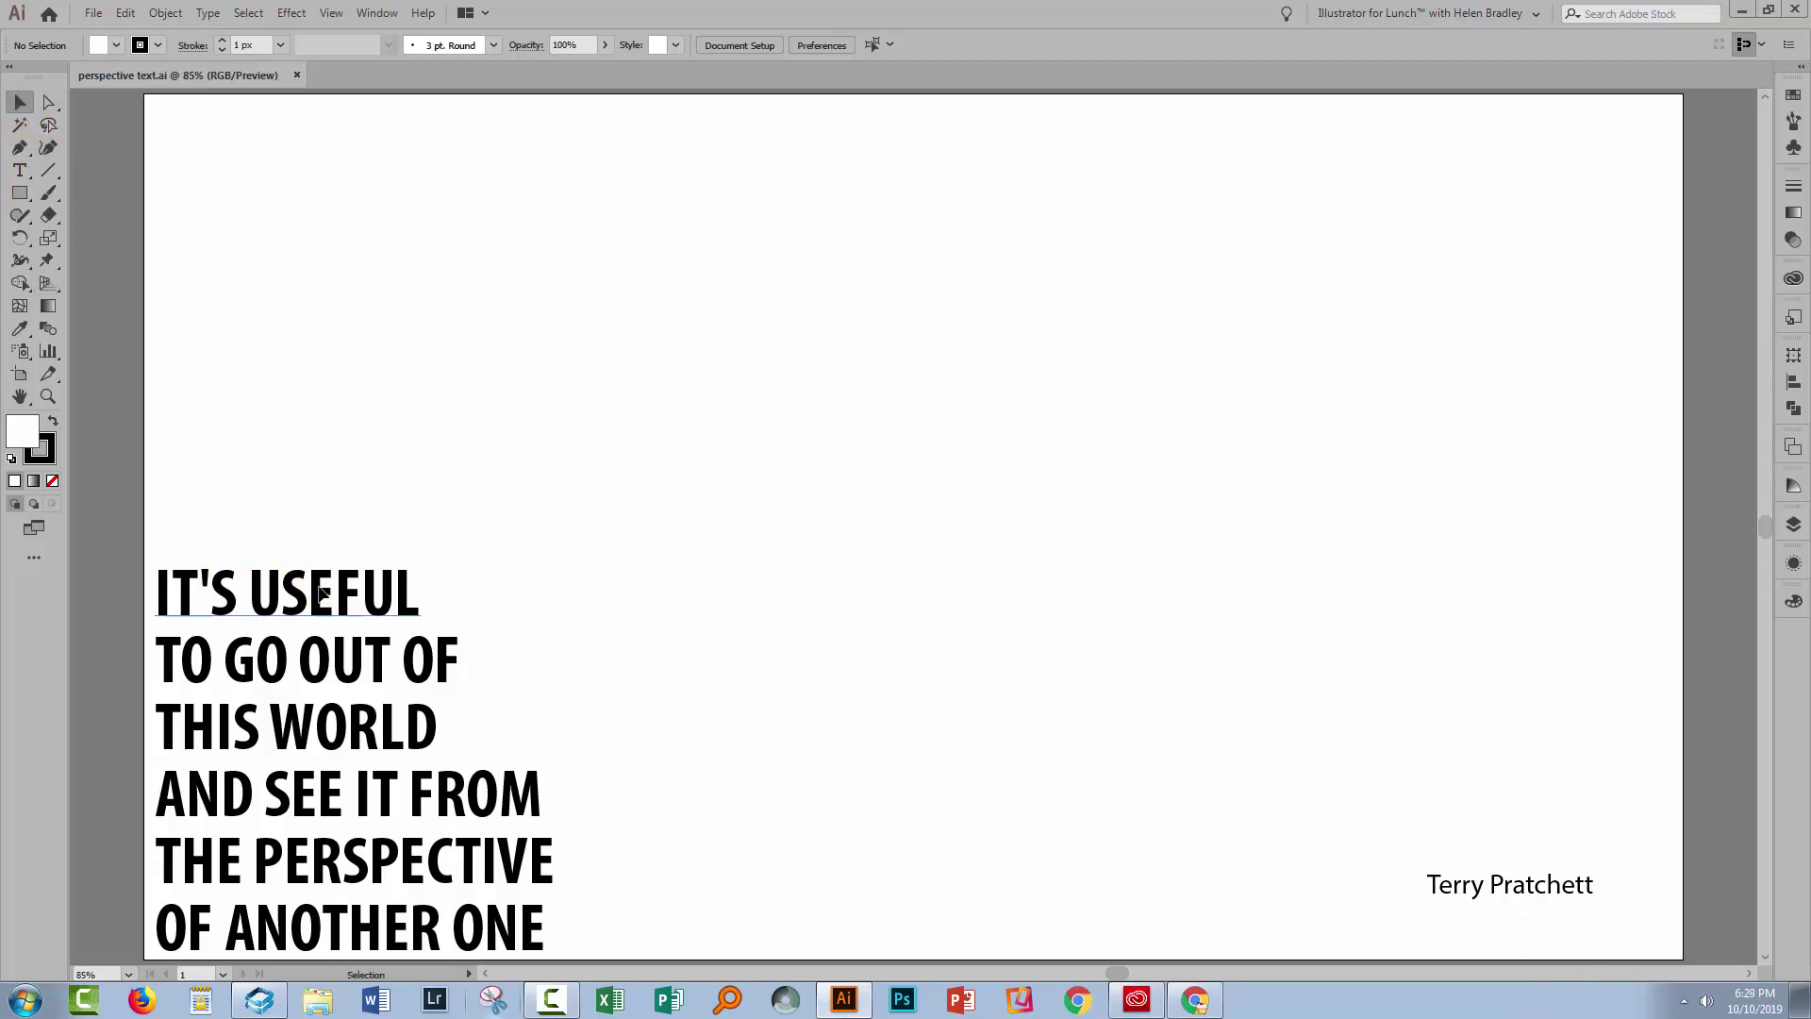
left_click(347, 647)
left_click(369, 788)
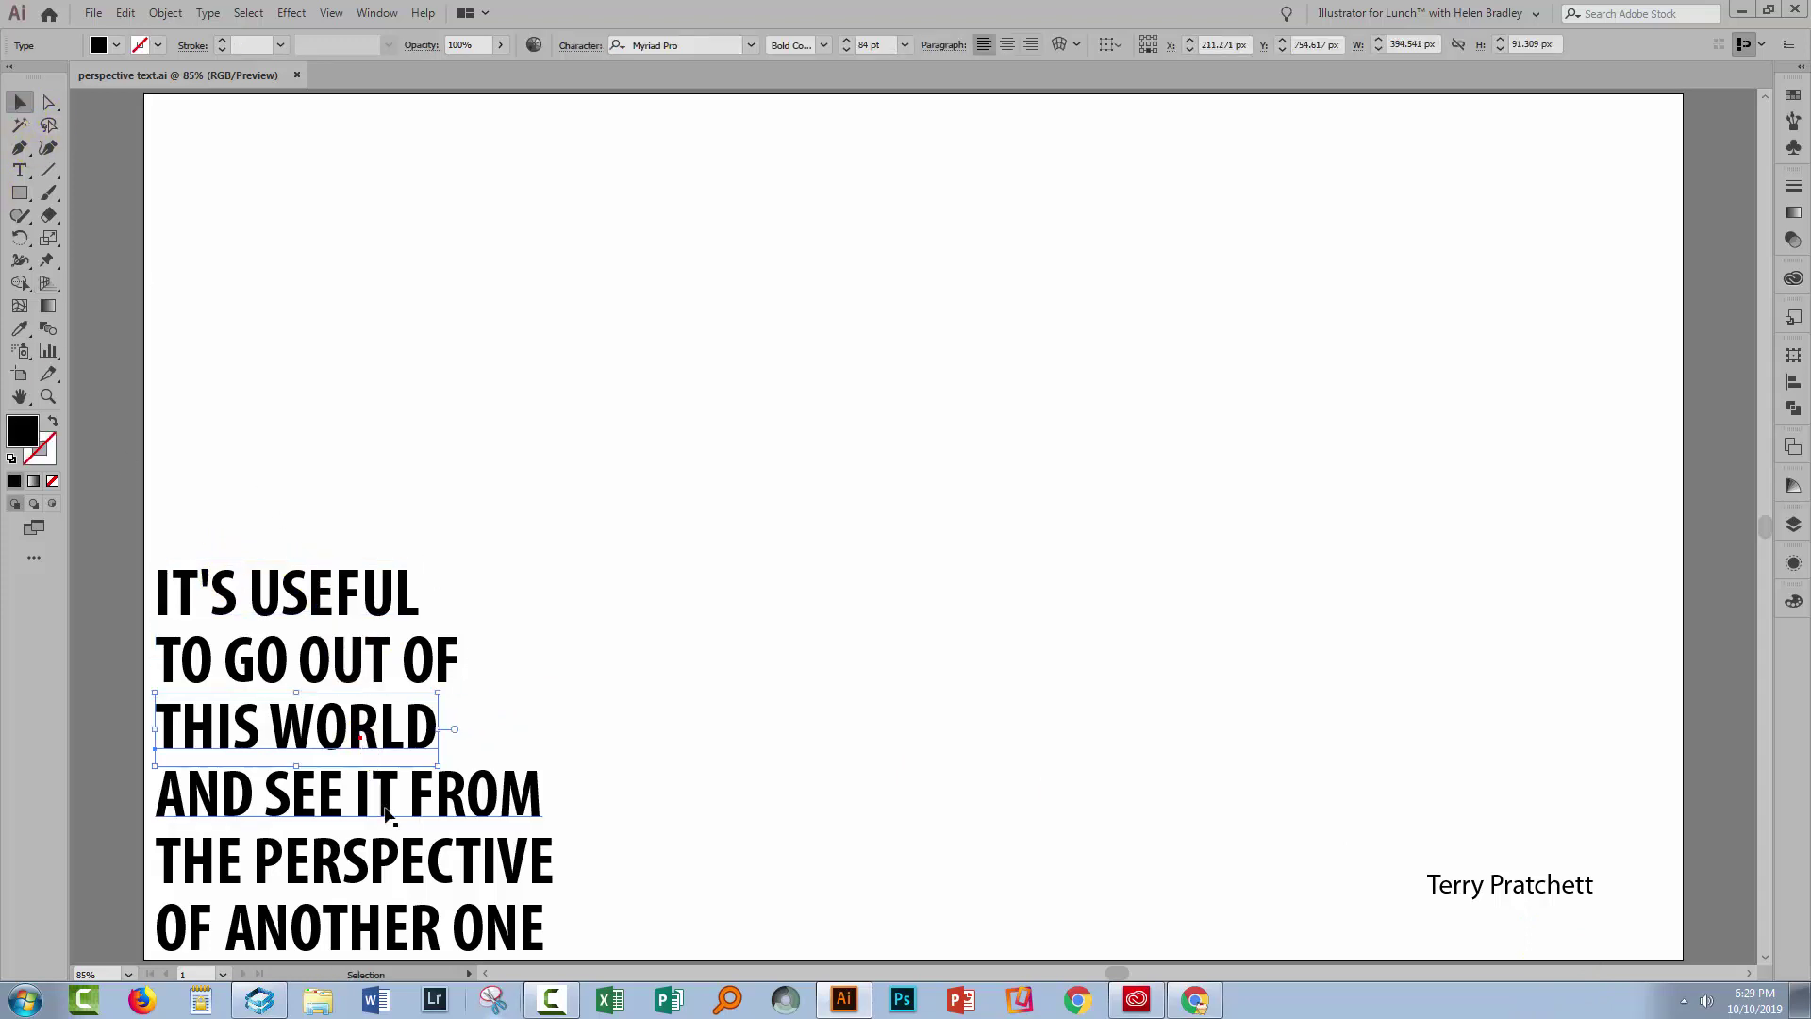
left_click(387, 891)
left_click(387, 929)
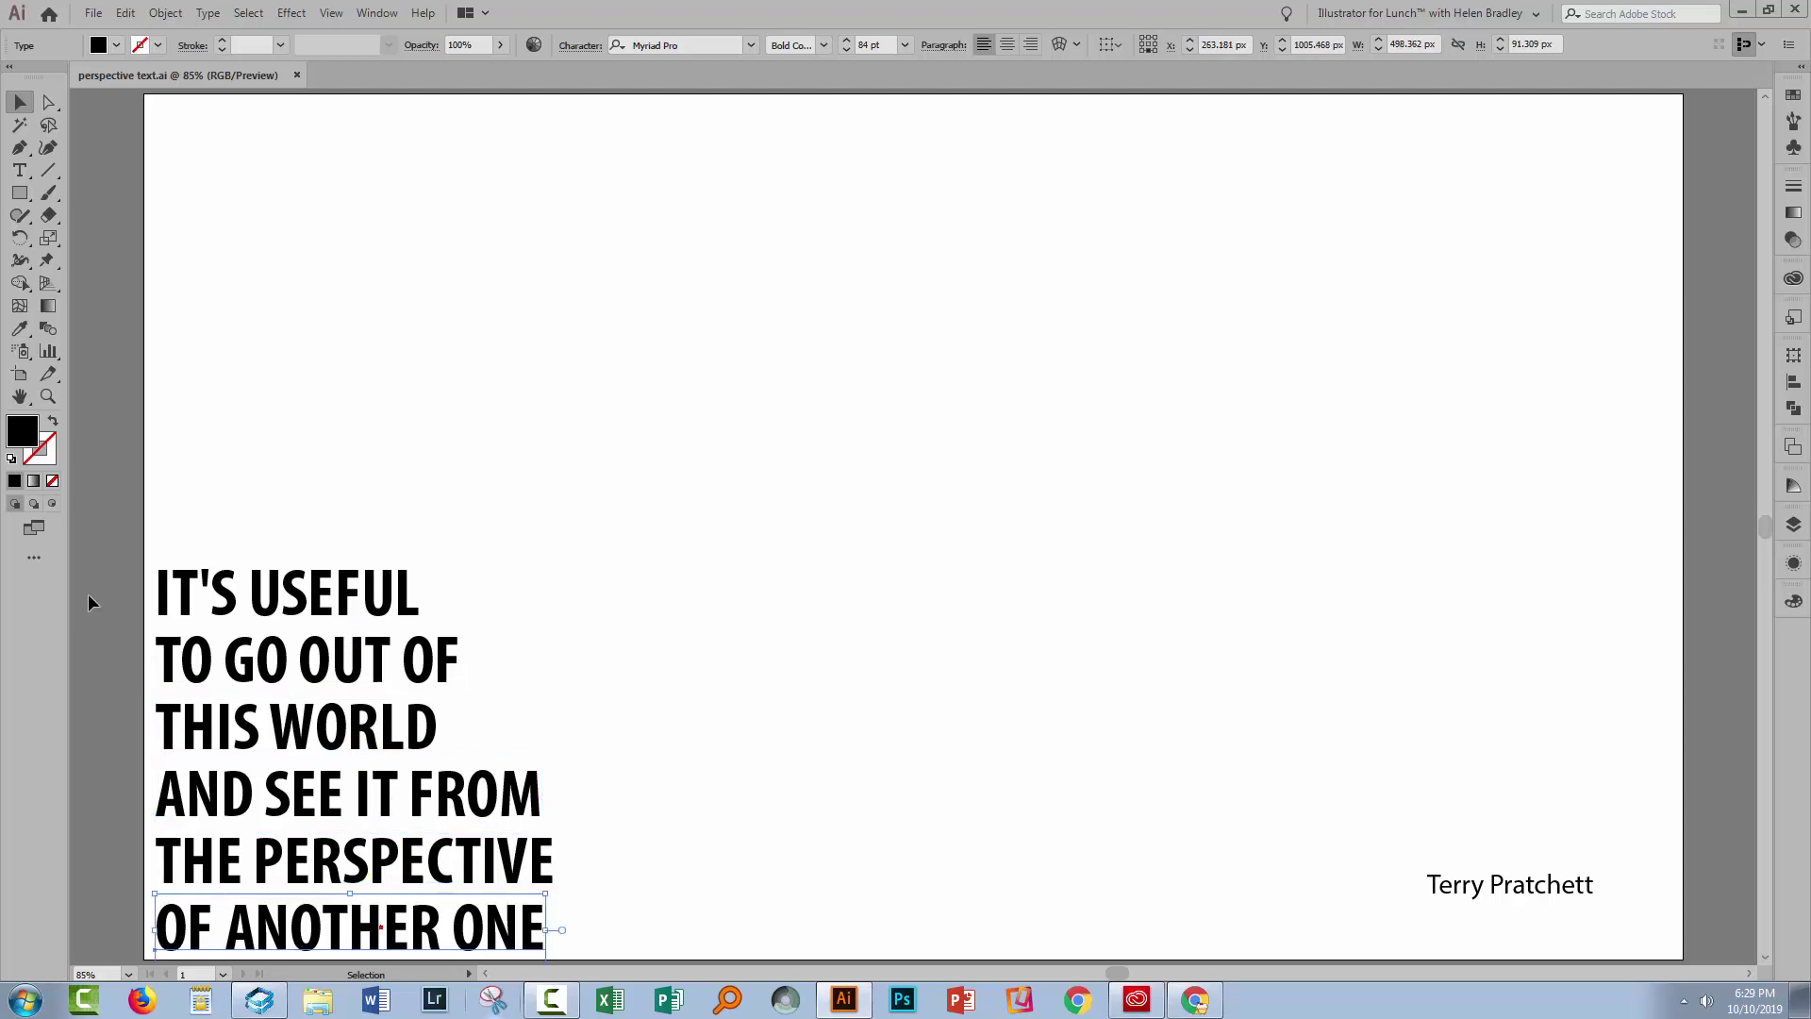
- Show the perspective grid and enlarge it by spreading the vanishing points, raising its height, lowering the ground level and aligning both planes at the centre corner
left_click(47, 283)
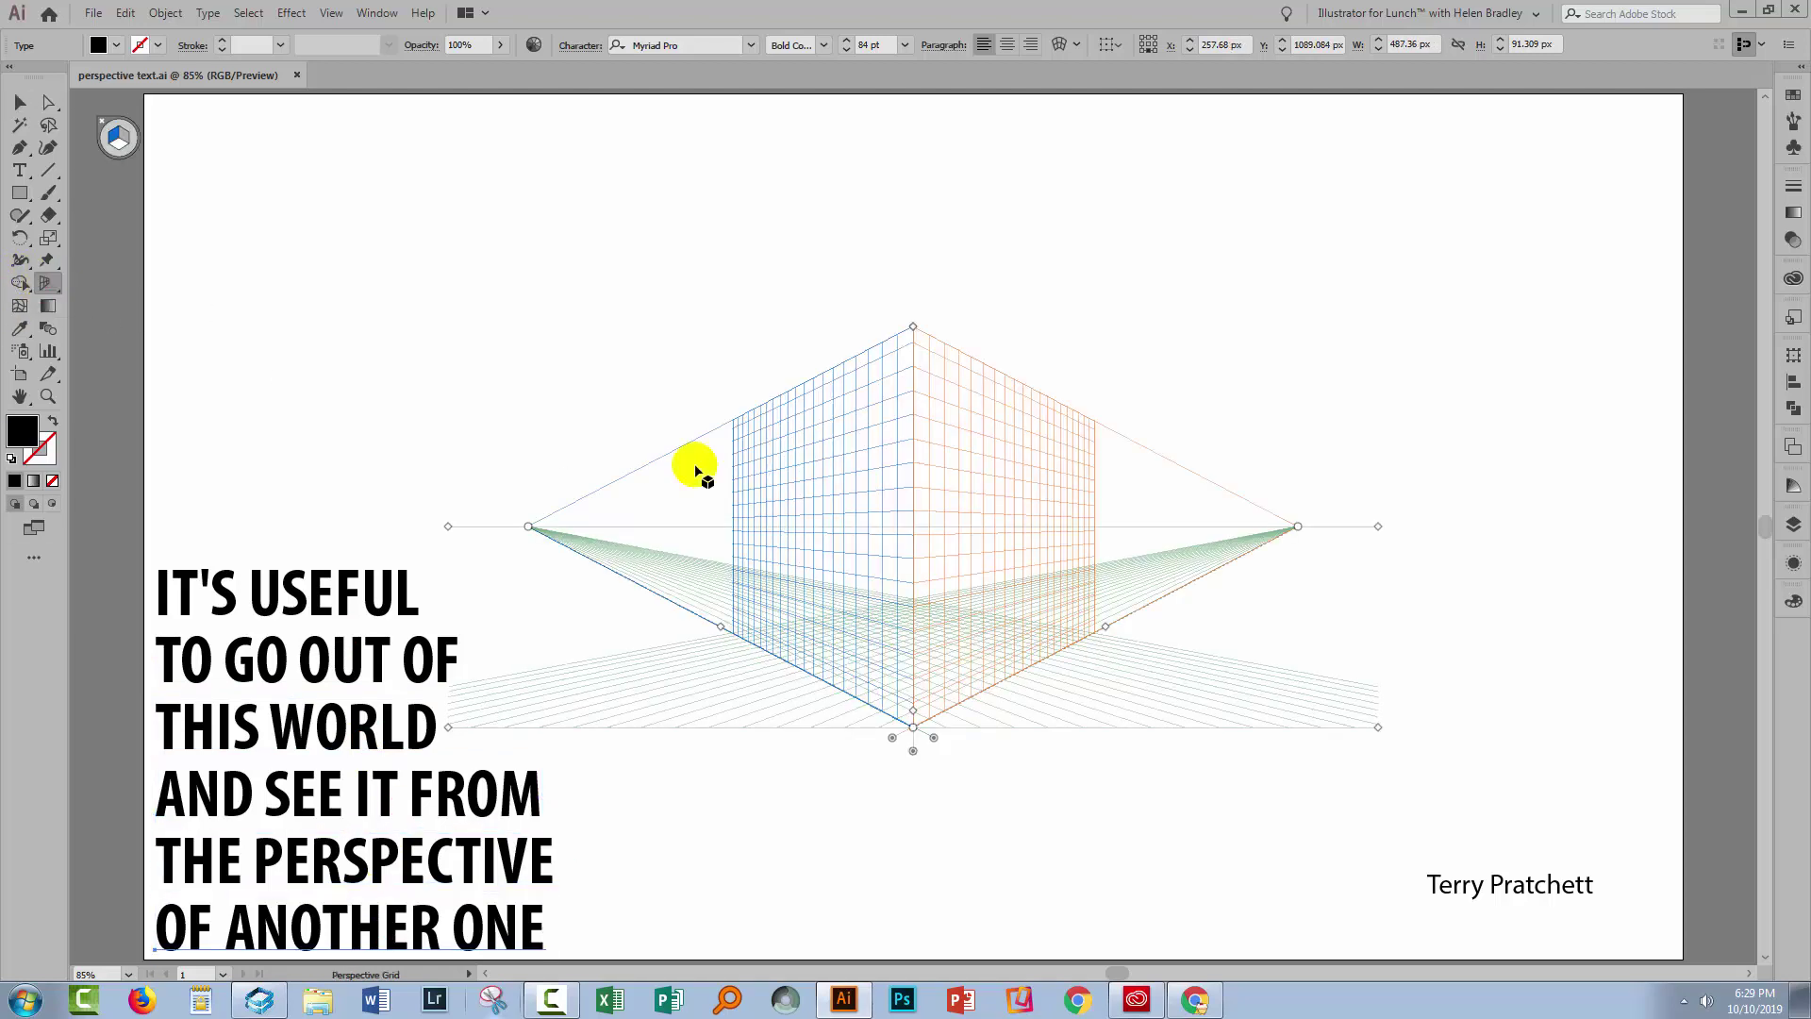
left_click_drag(524, 527, 277, 525)
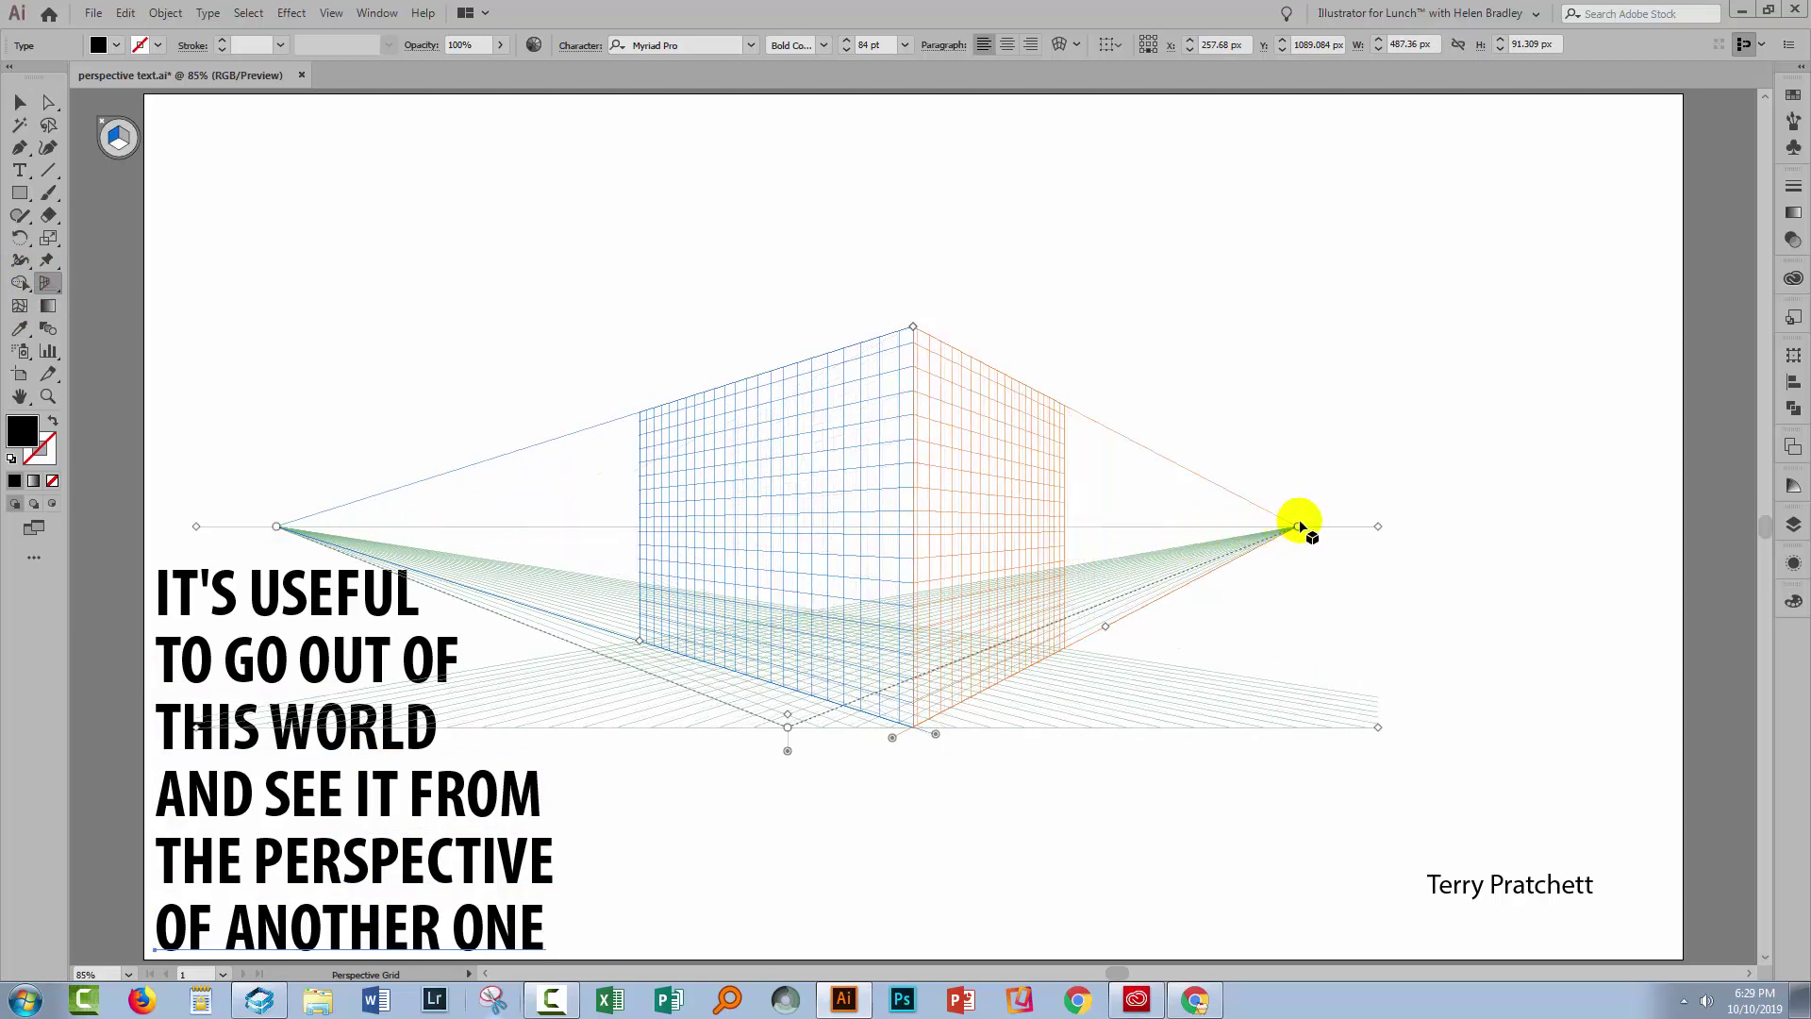
left_click_drag(1298, 525, 1473, 526)
left_click_drag(911, 325, 913, 168)
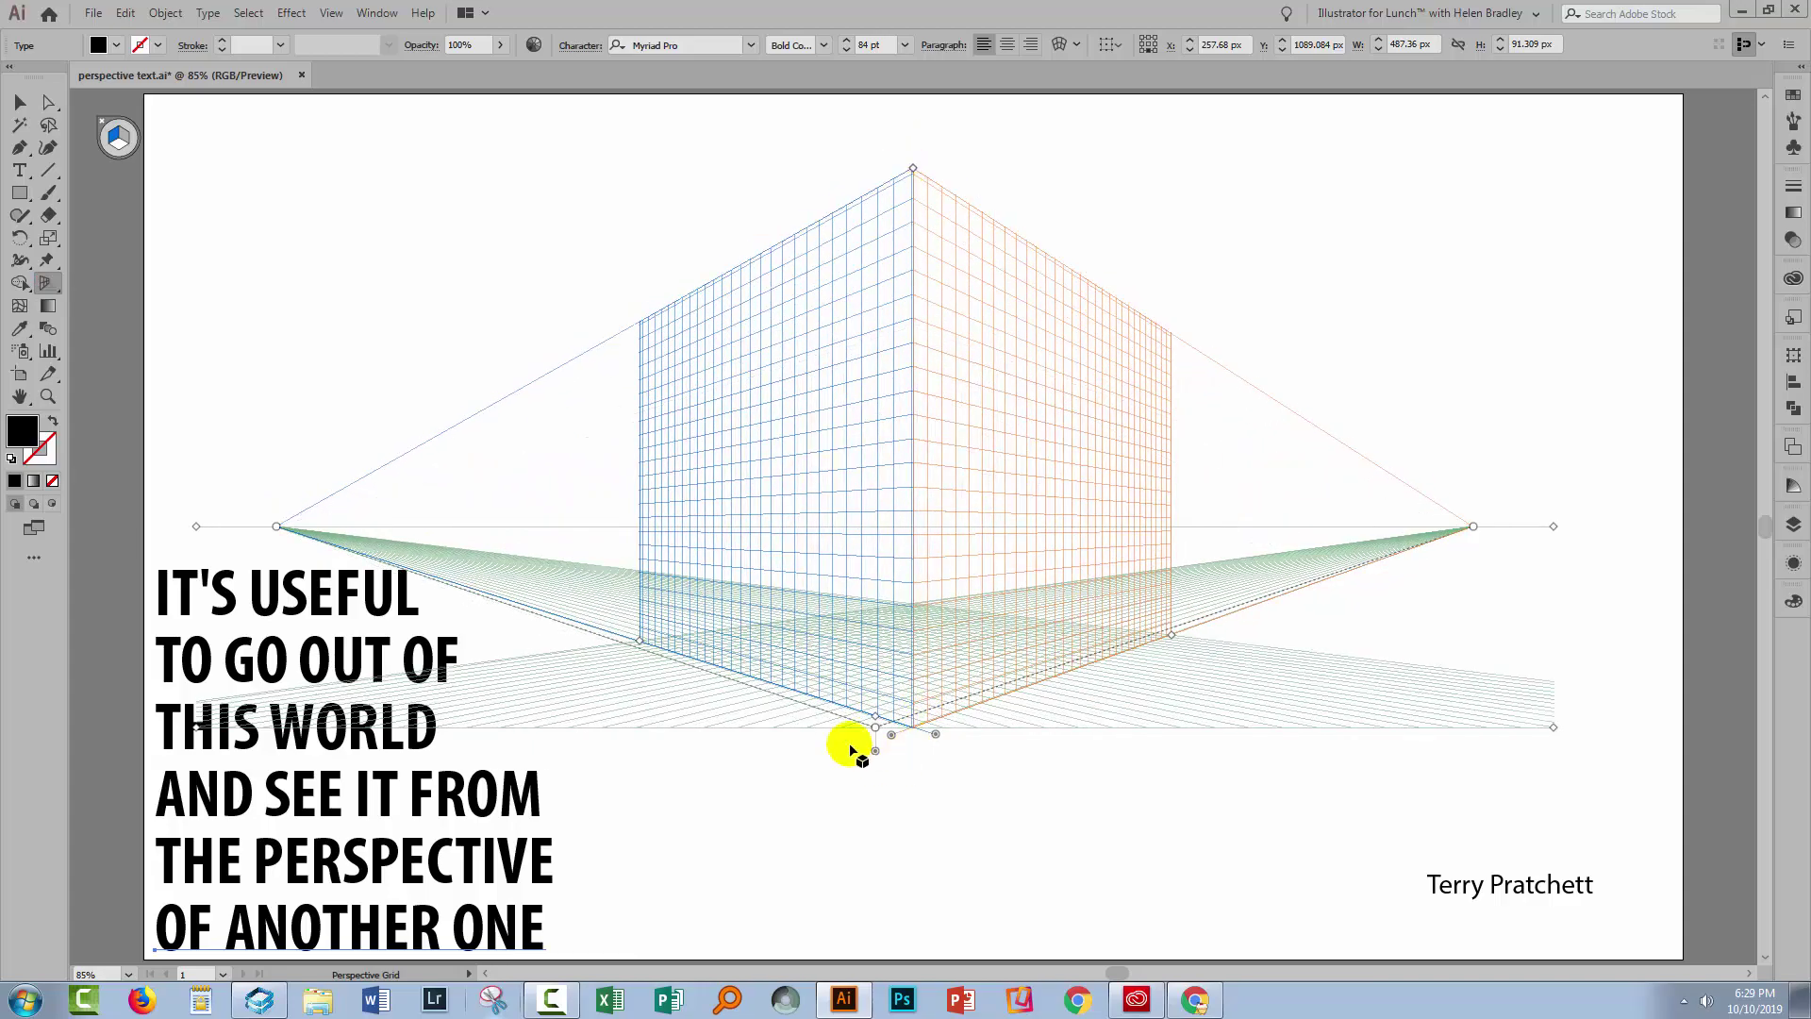
left_click_drag(872, 751, 896, 872)
left_click_drag(919, 861, 858, 863)
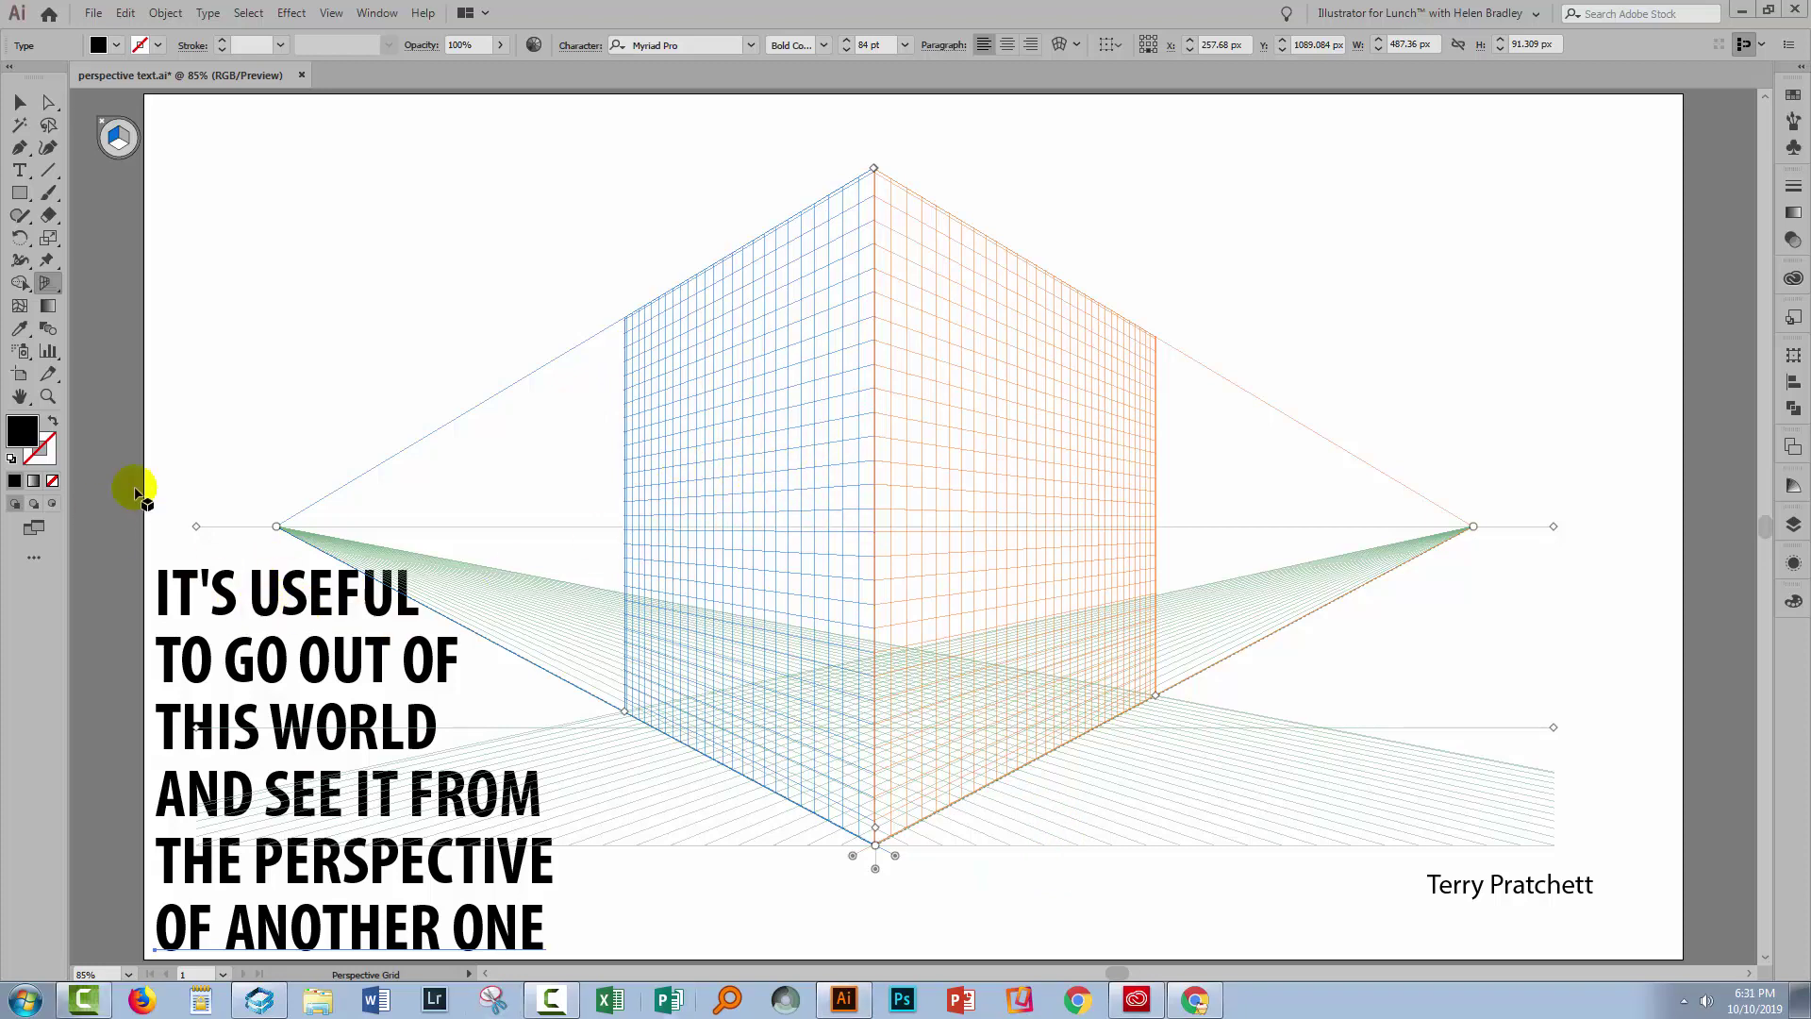
- Draw a black rectangle about 1796 by 287 px on the left perspective plane, ending at the centre corner
left_click(18, 193)
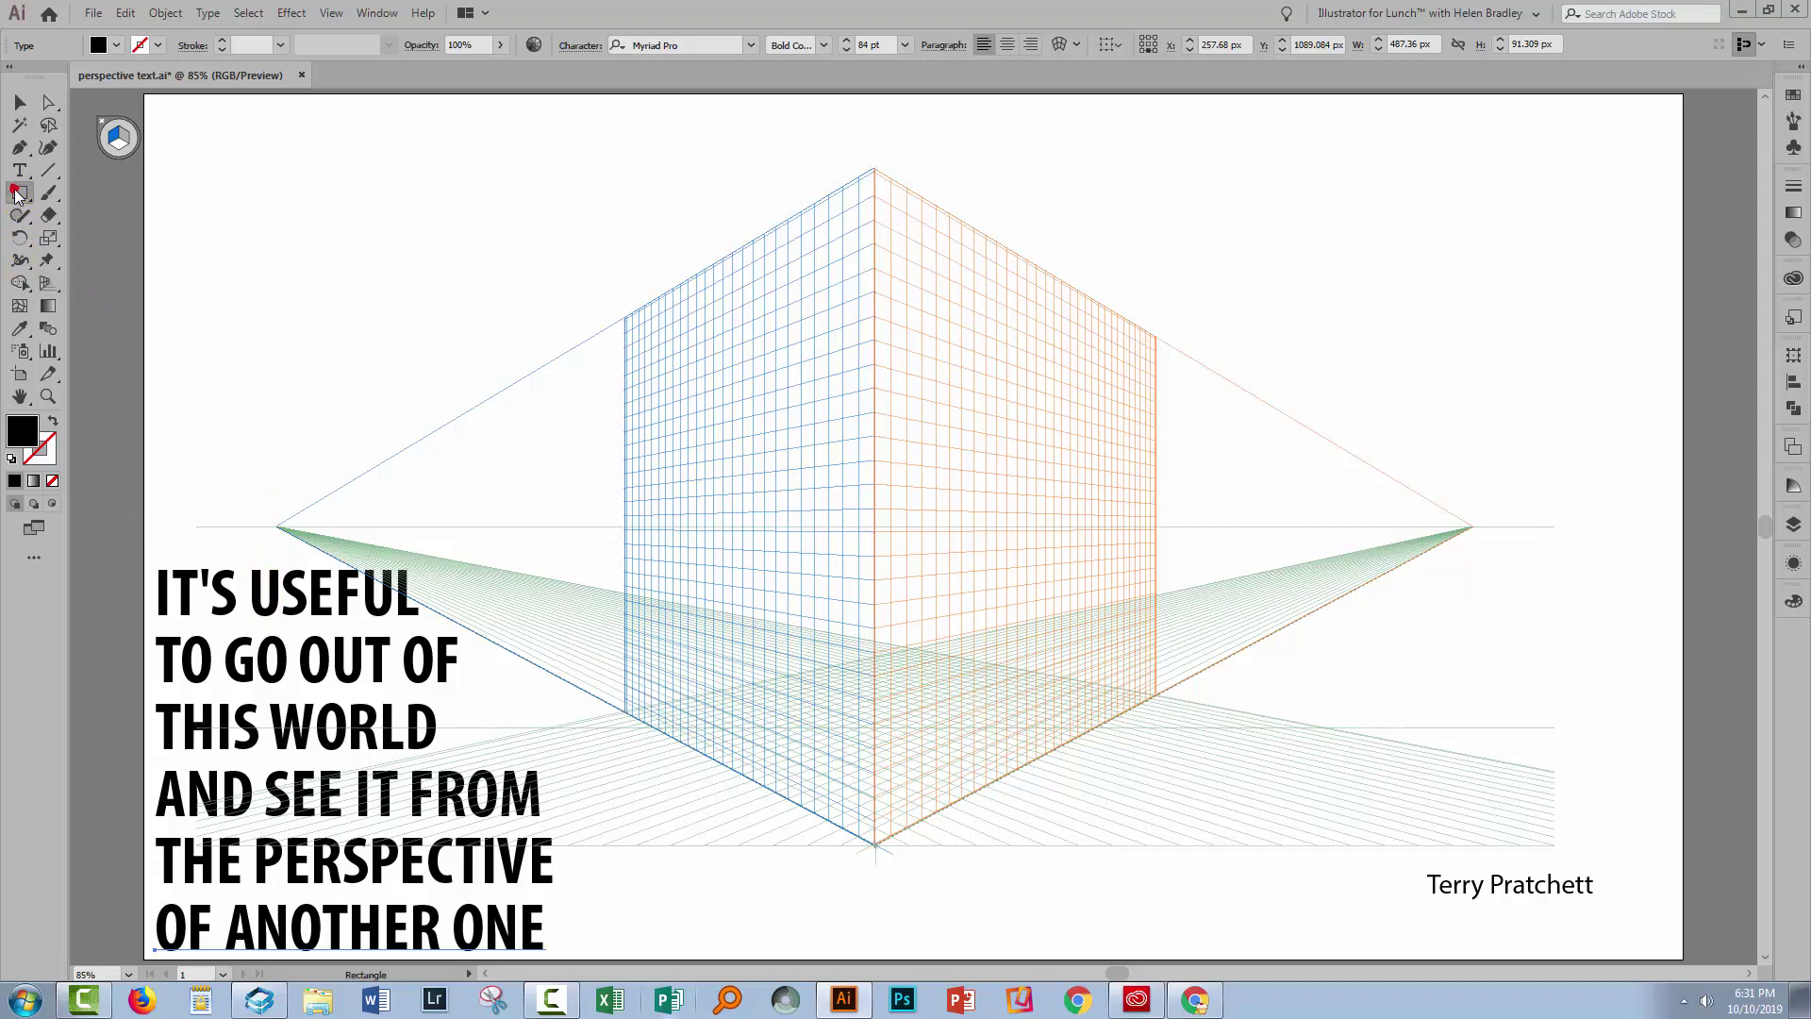
left_click(110, 142)
left_click_drag(499, 419, 873, 466)
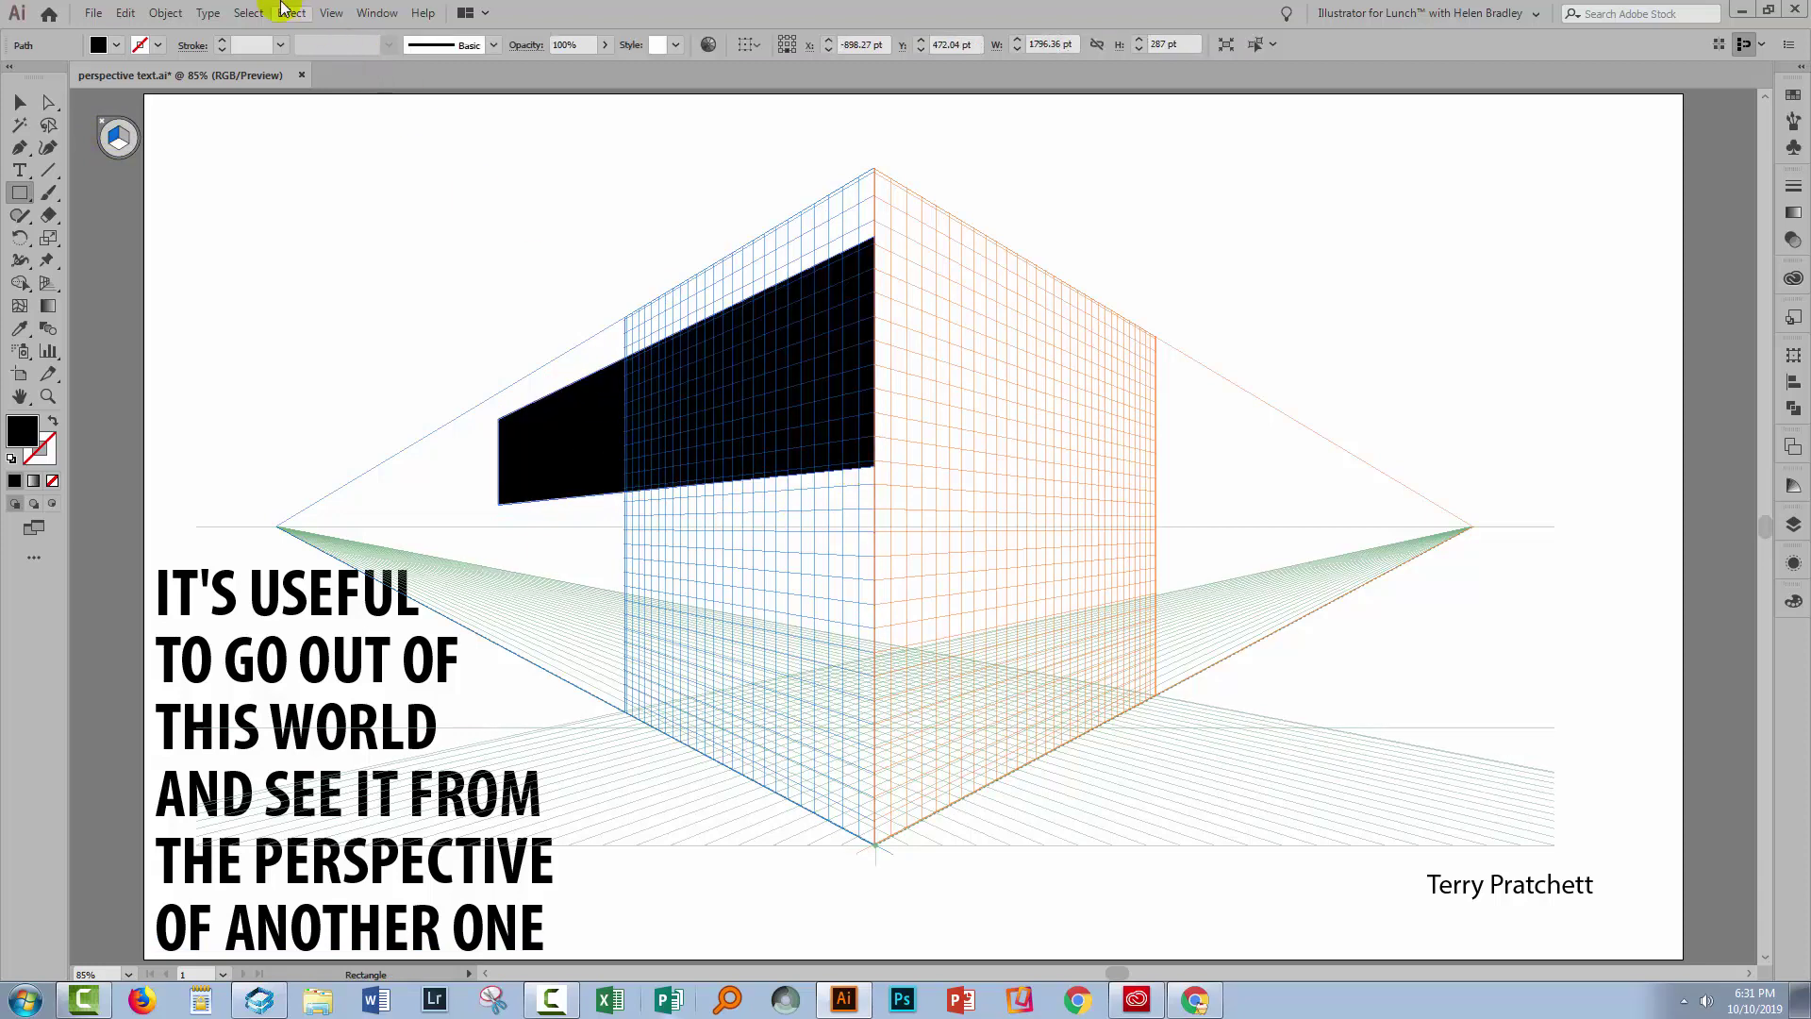
- Browse the monochrome colour themes and add the purple theme "Vicky pallet monochrome 2" to the document's swatches
left_click(377, 12)
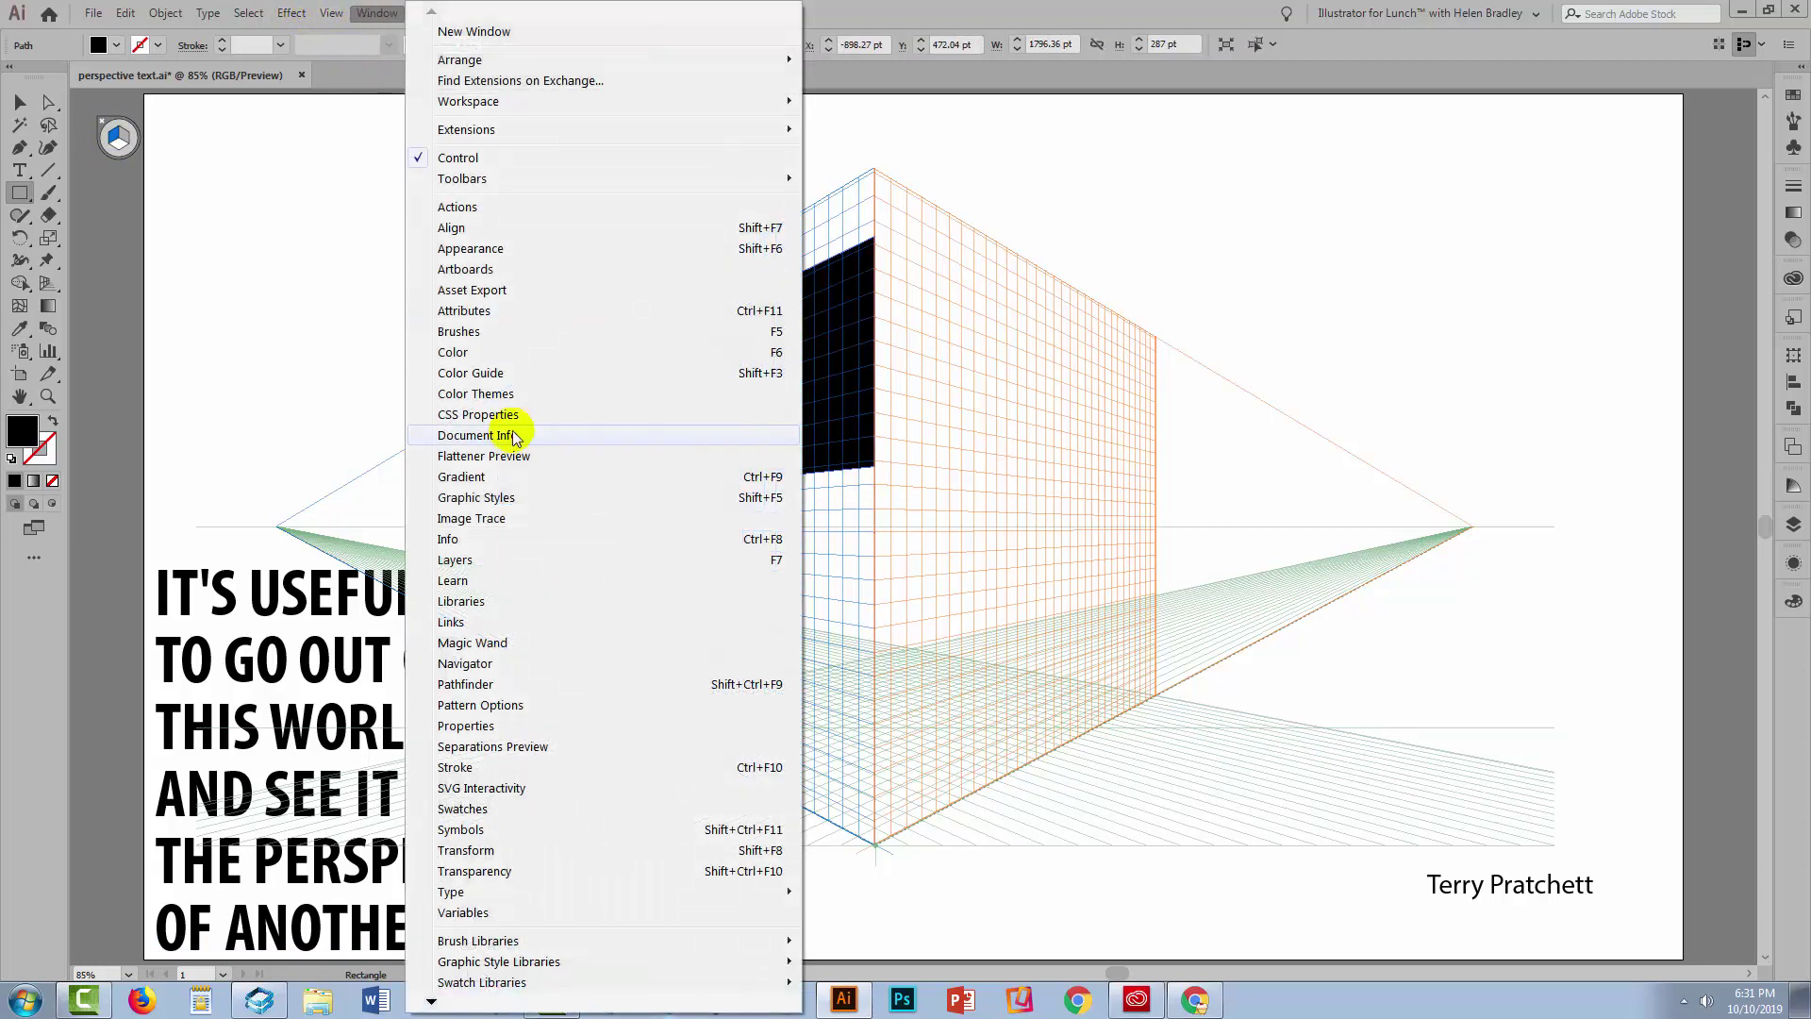
left_click(485, 394)
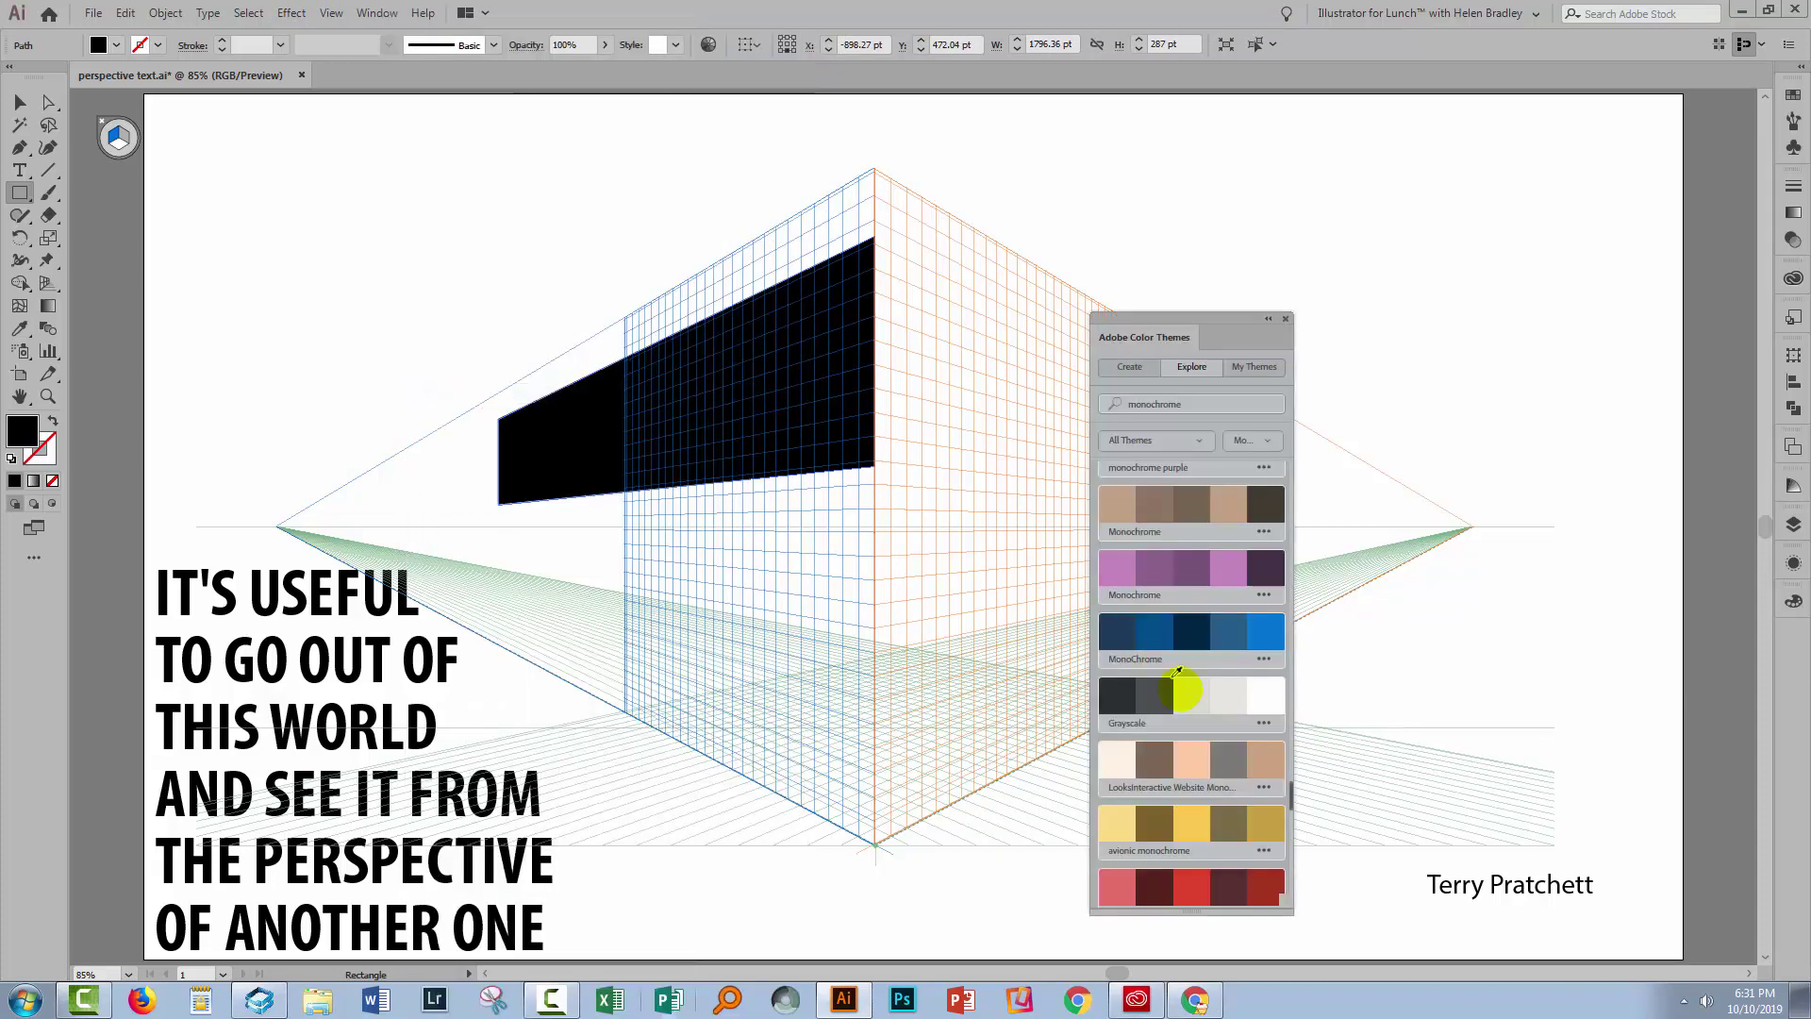
scroll(1238, 808, "down", 5)
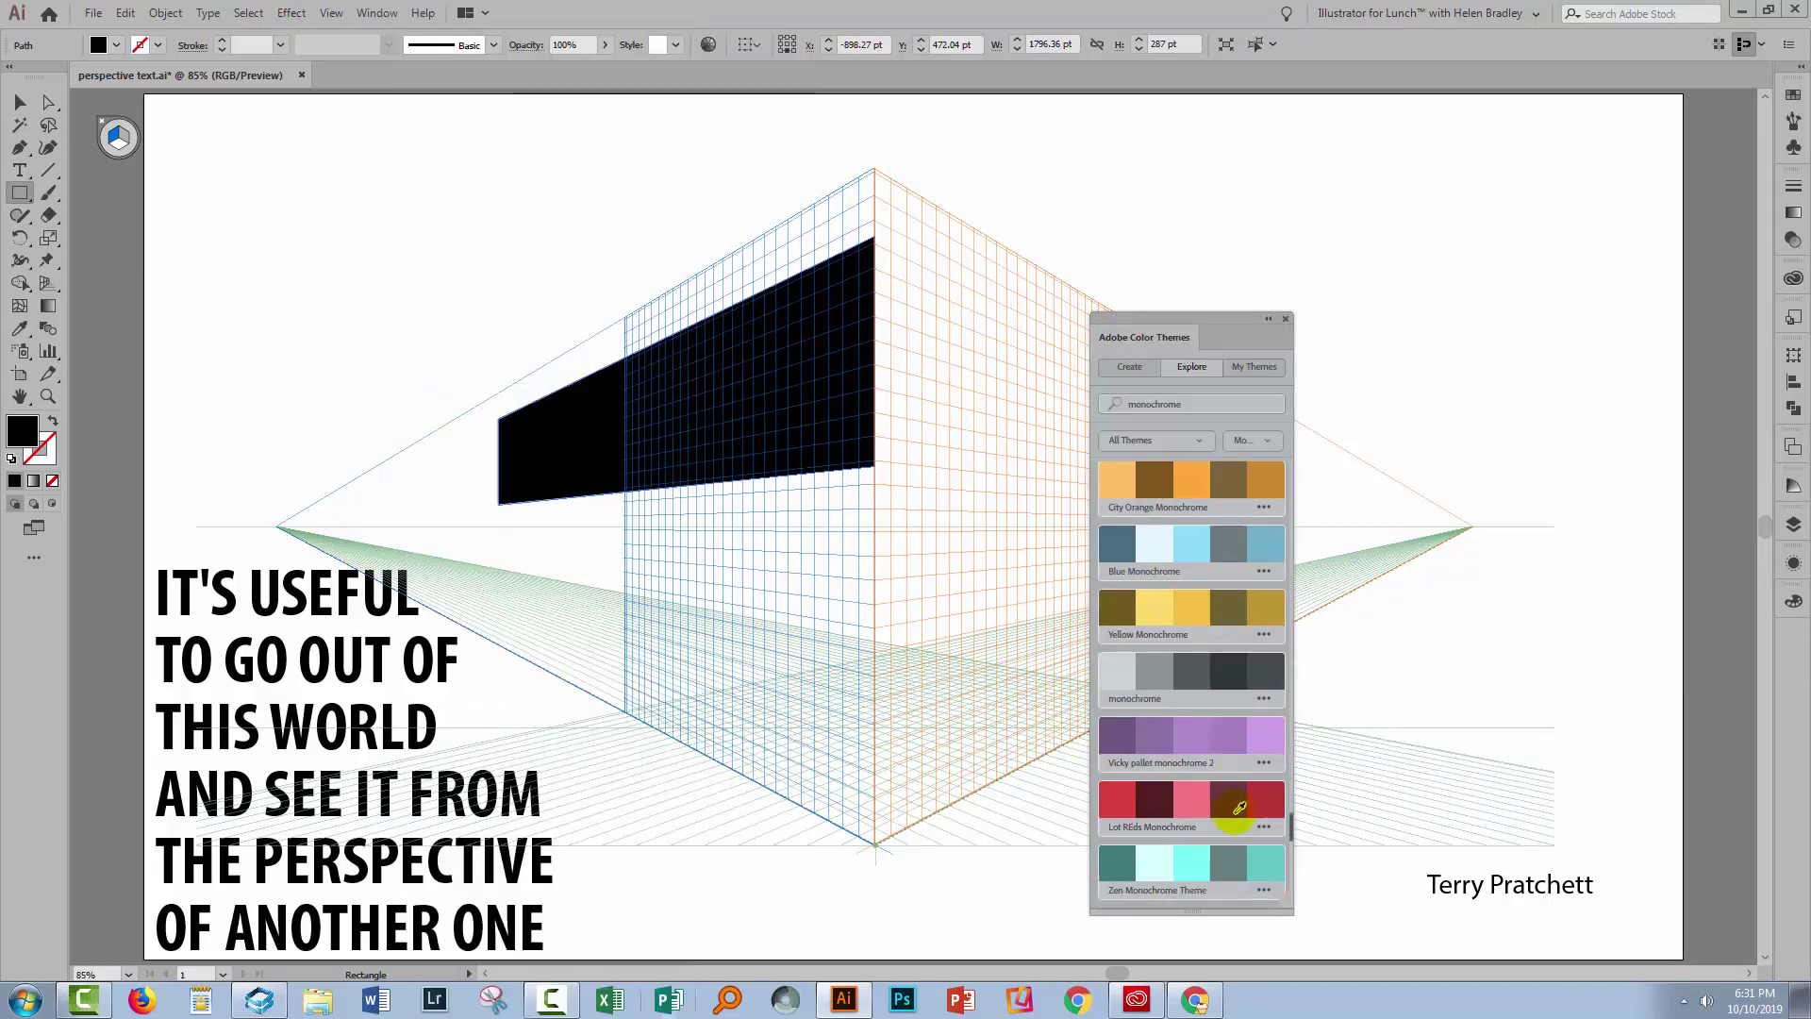
left_click(1264, 764)
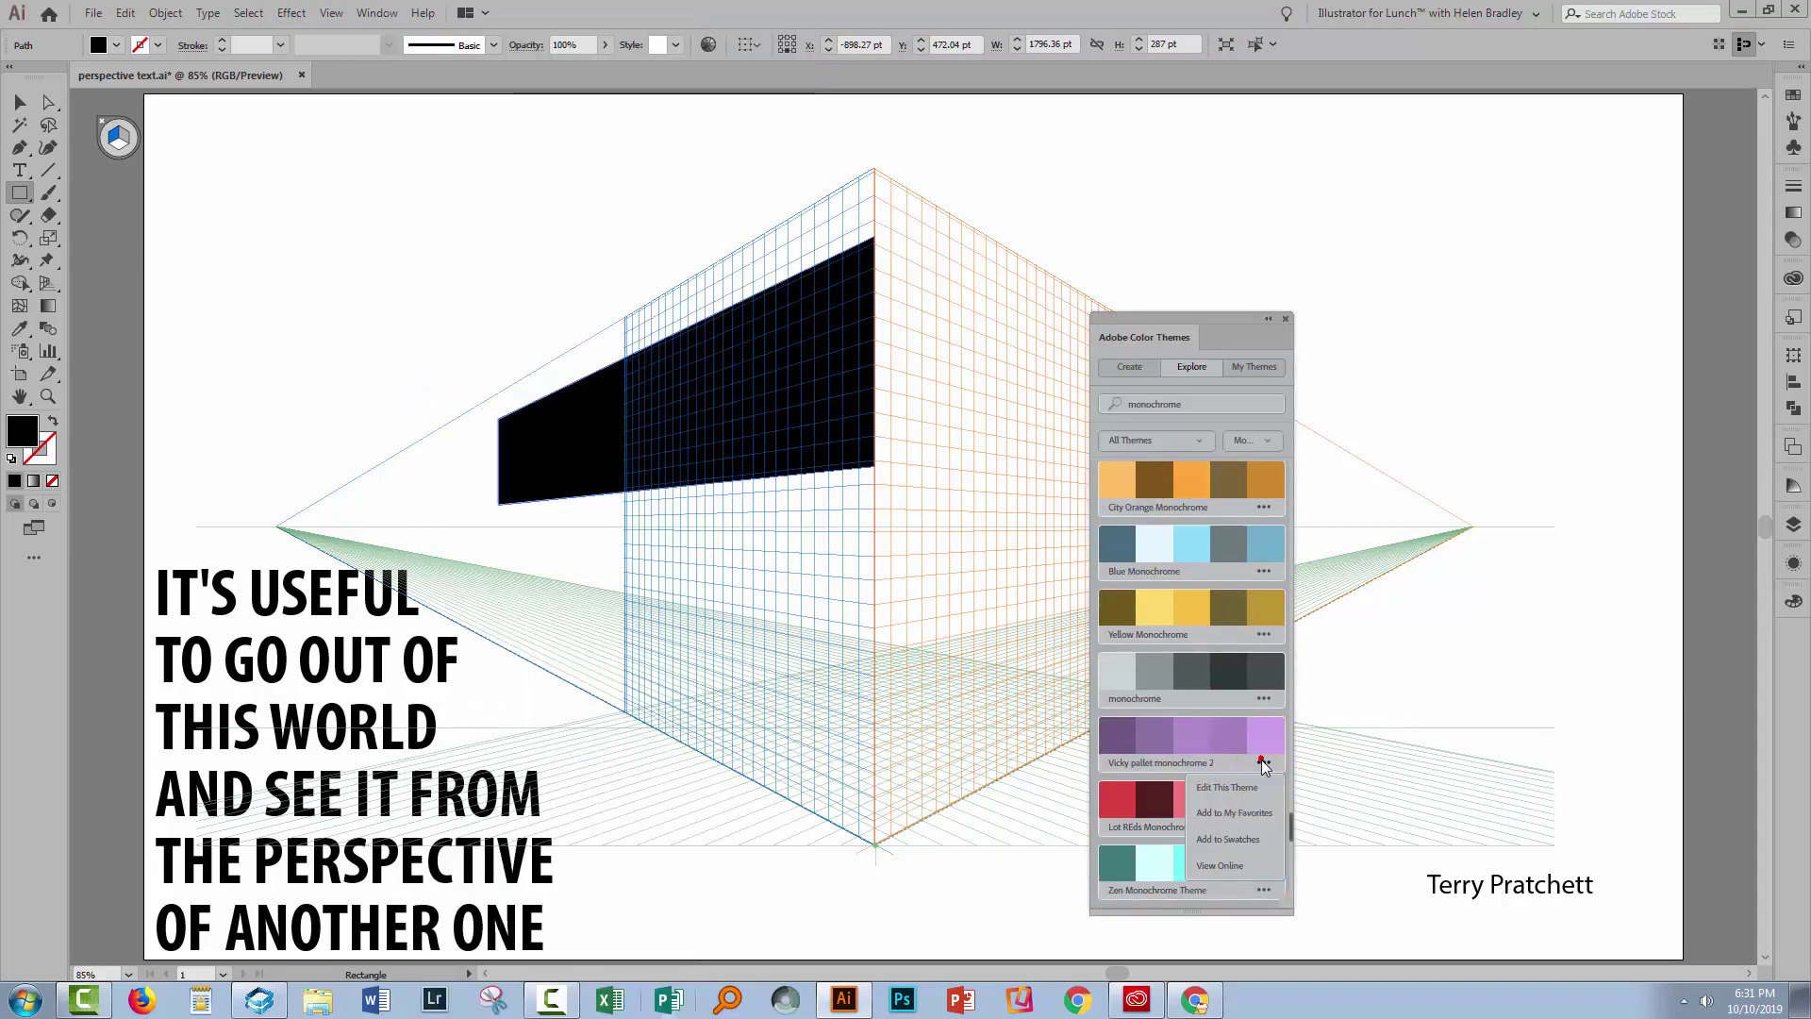
left_click(1237, 832)
left_click(1284, 319)
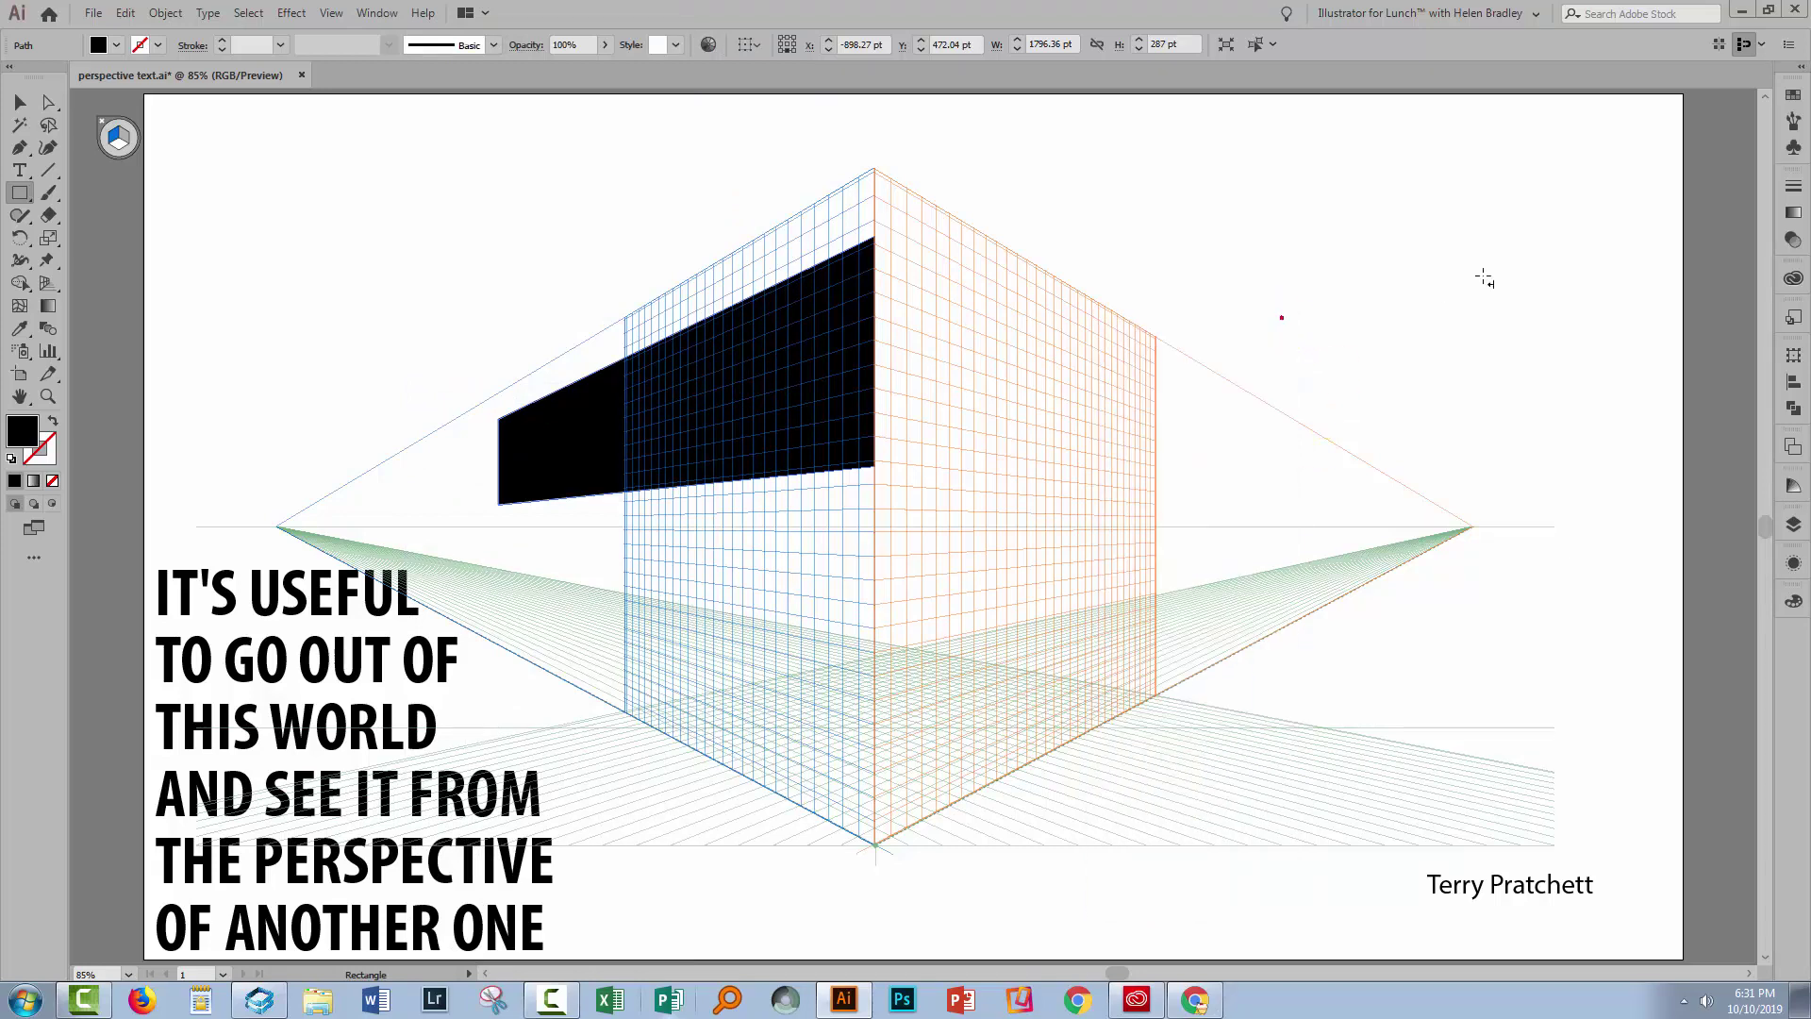
- Fill the rectangle with the lightest swatch of the new purple theme and lighten it to #dbc2ef
left_click(1792, 92)
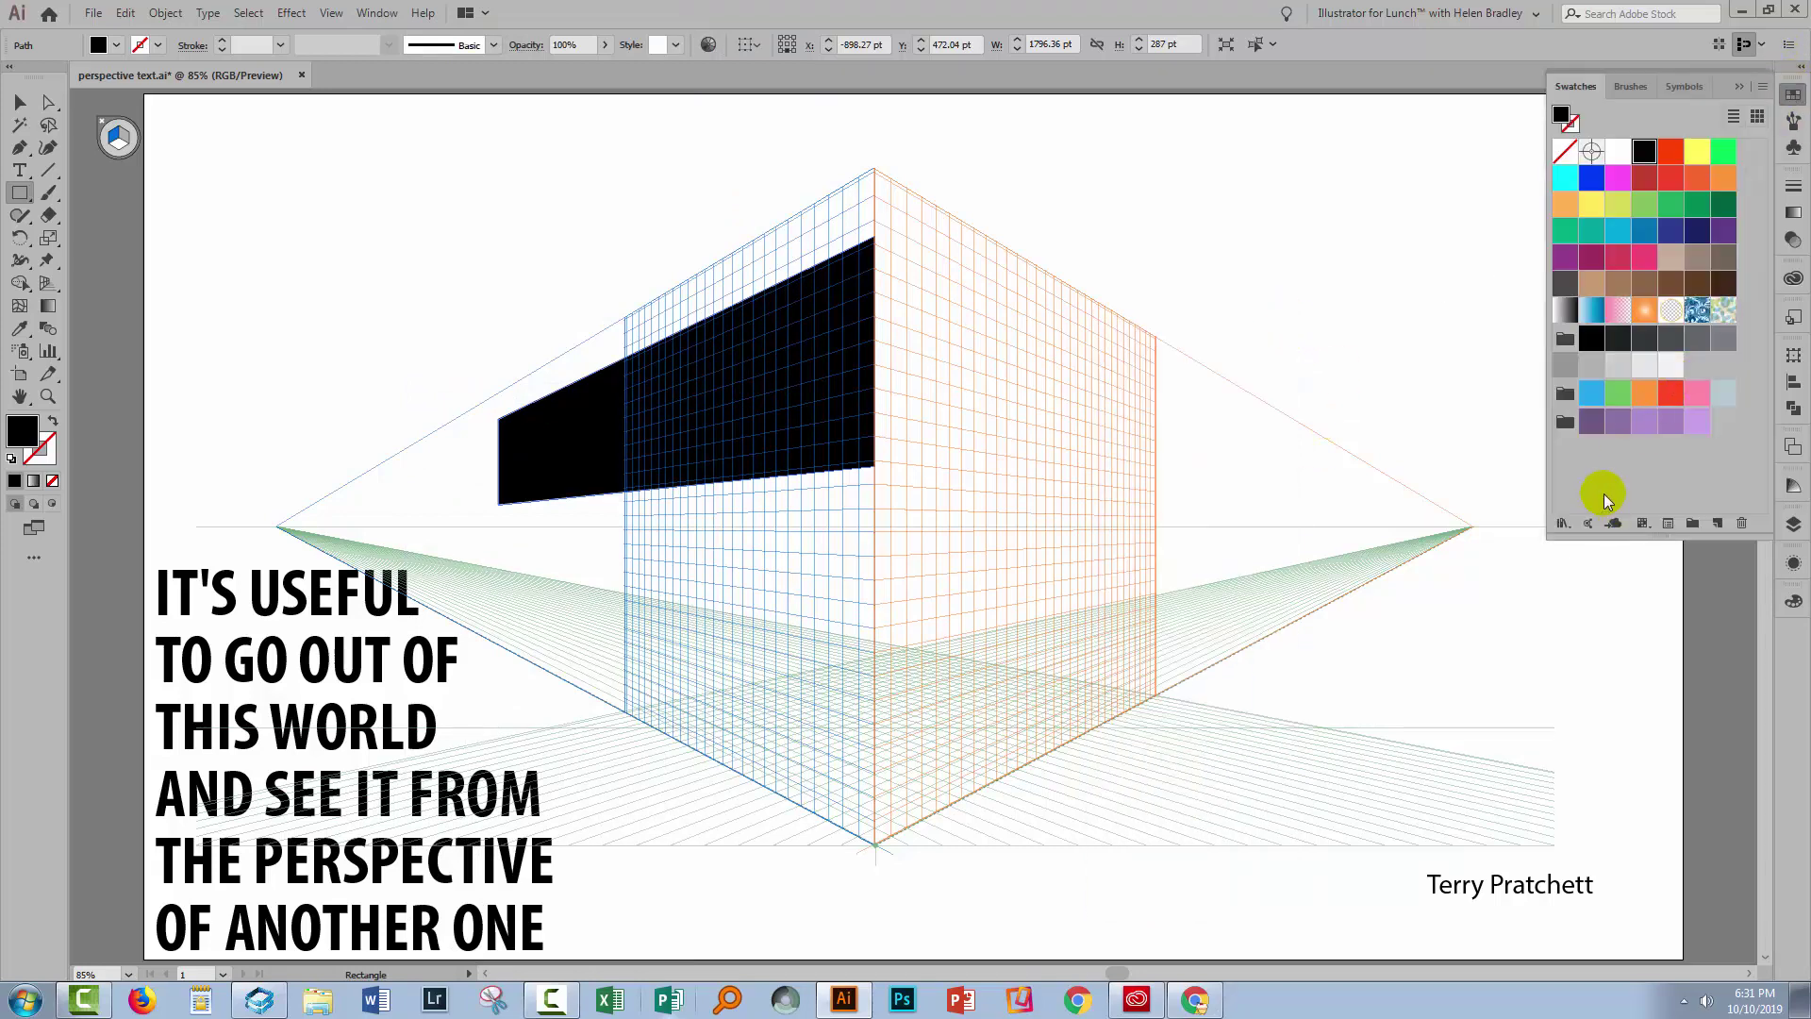
left_click(1697, 424)
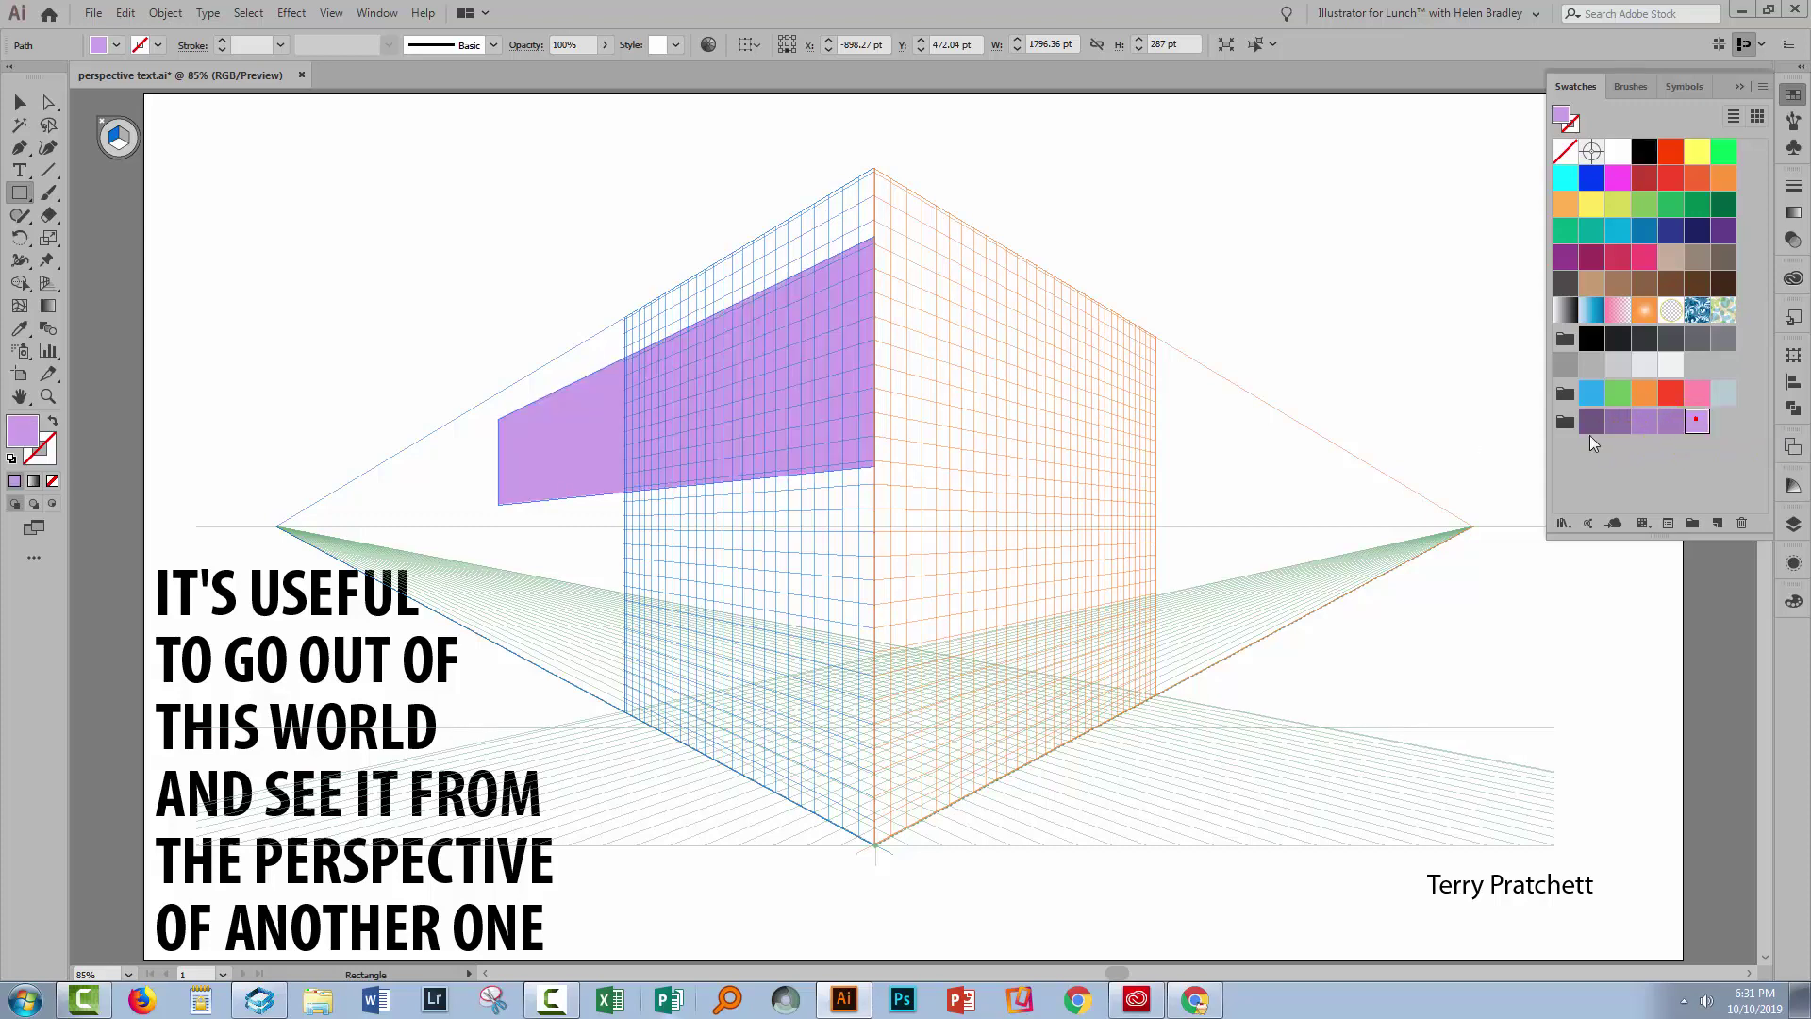
double_click(21, 432)
left_click(1326, 560)
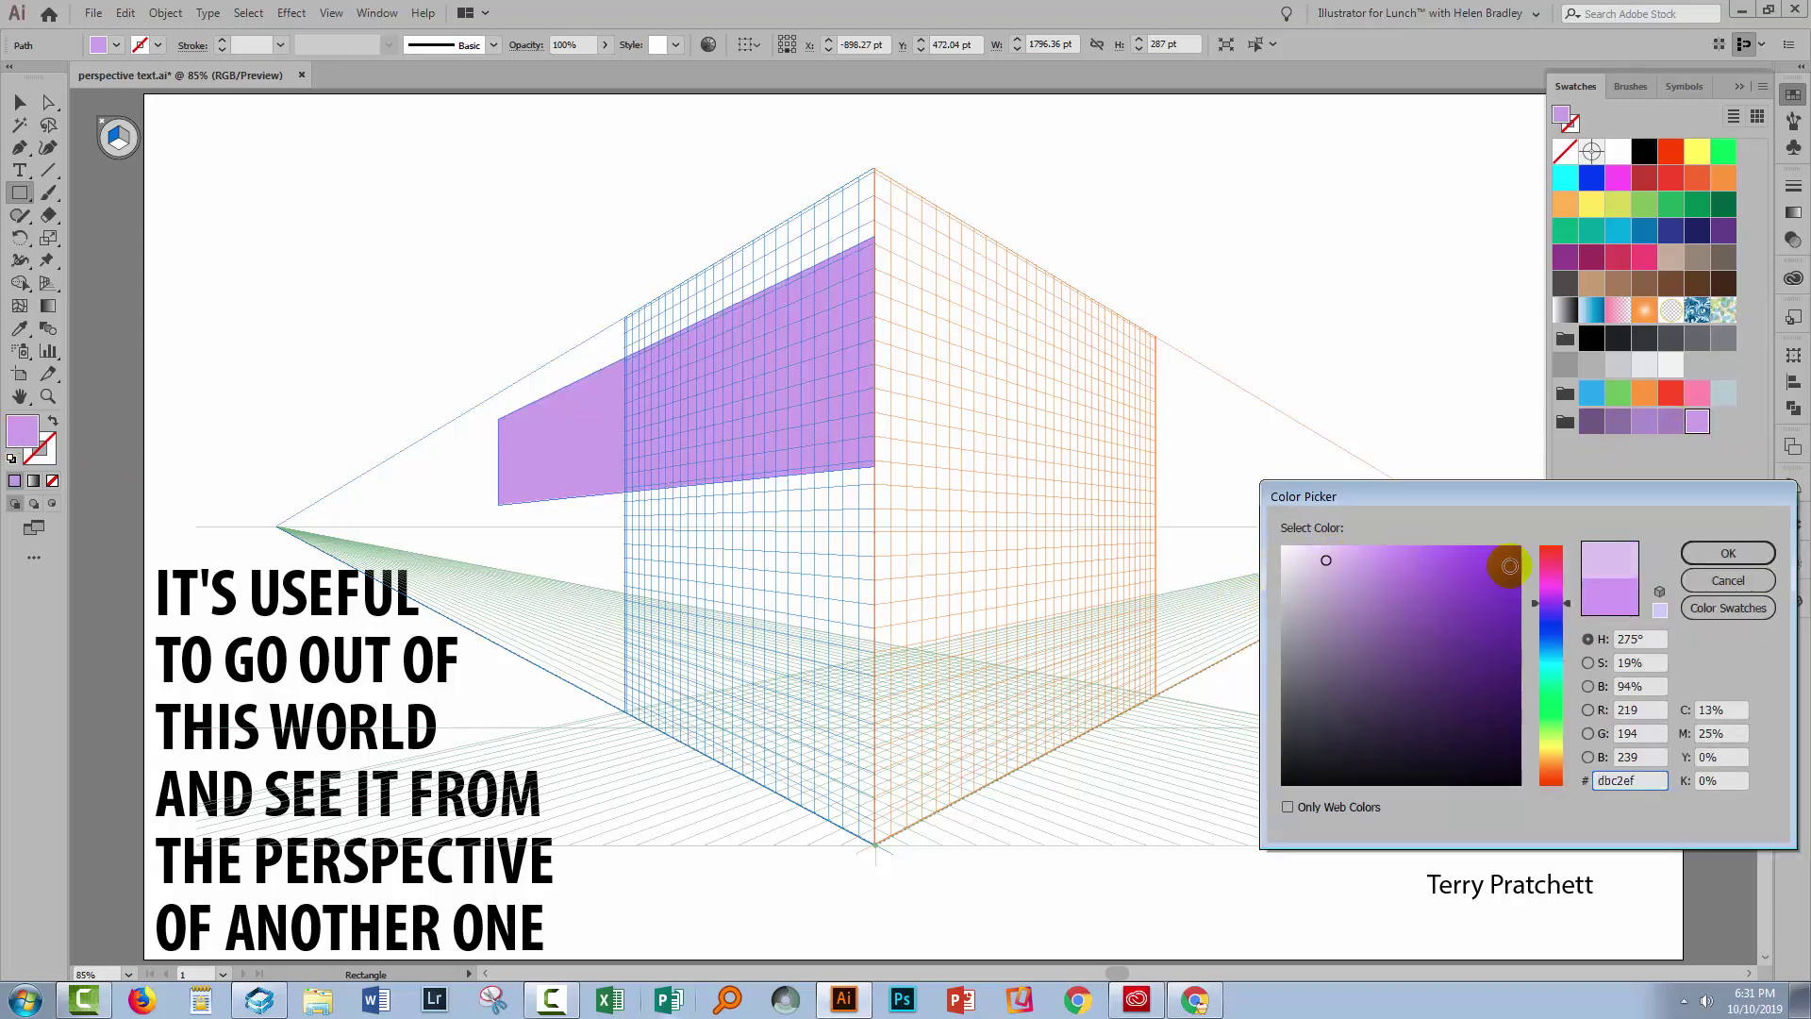
left_click(1727, 553)
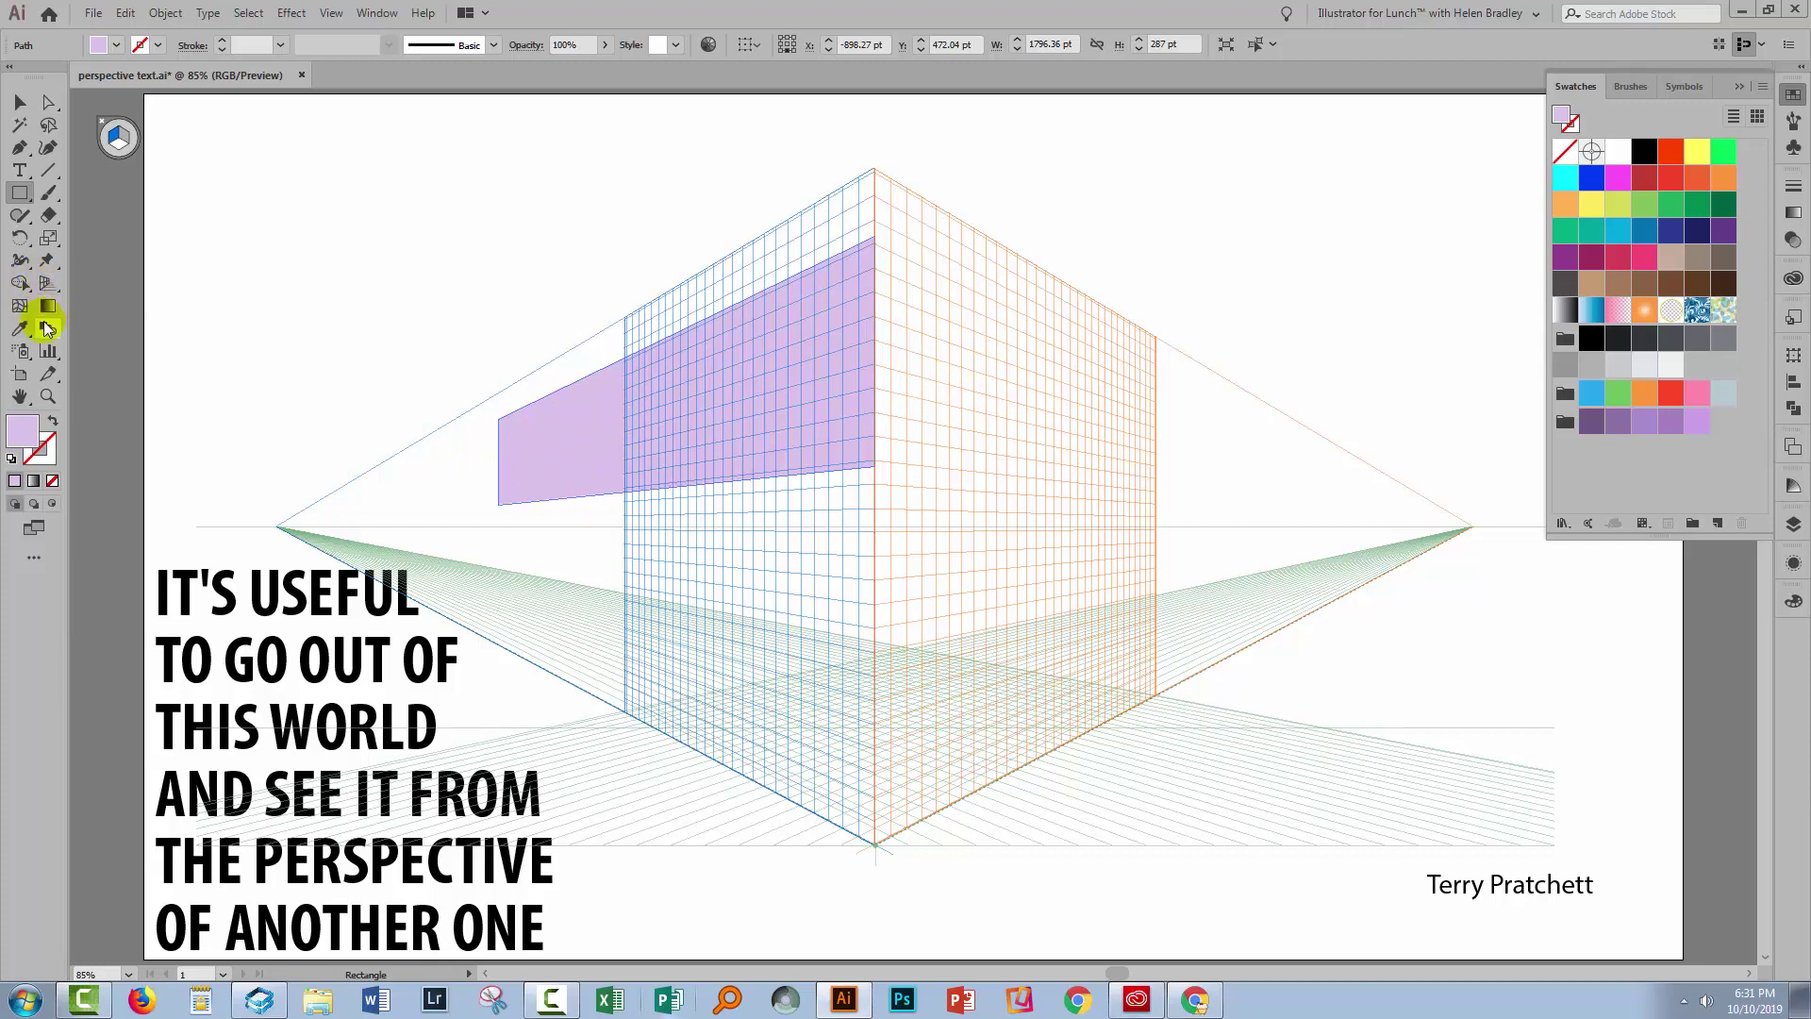
- Move the rectangle across the left plane with the Perspective Selection tool
left_click_drag(48, 286, 127, 309)
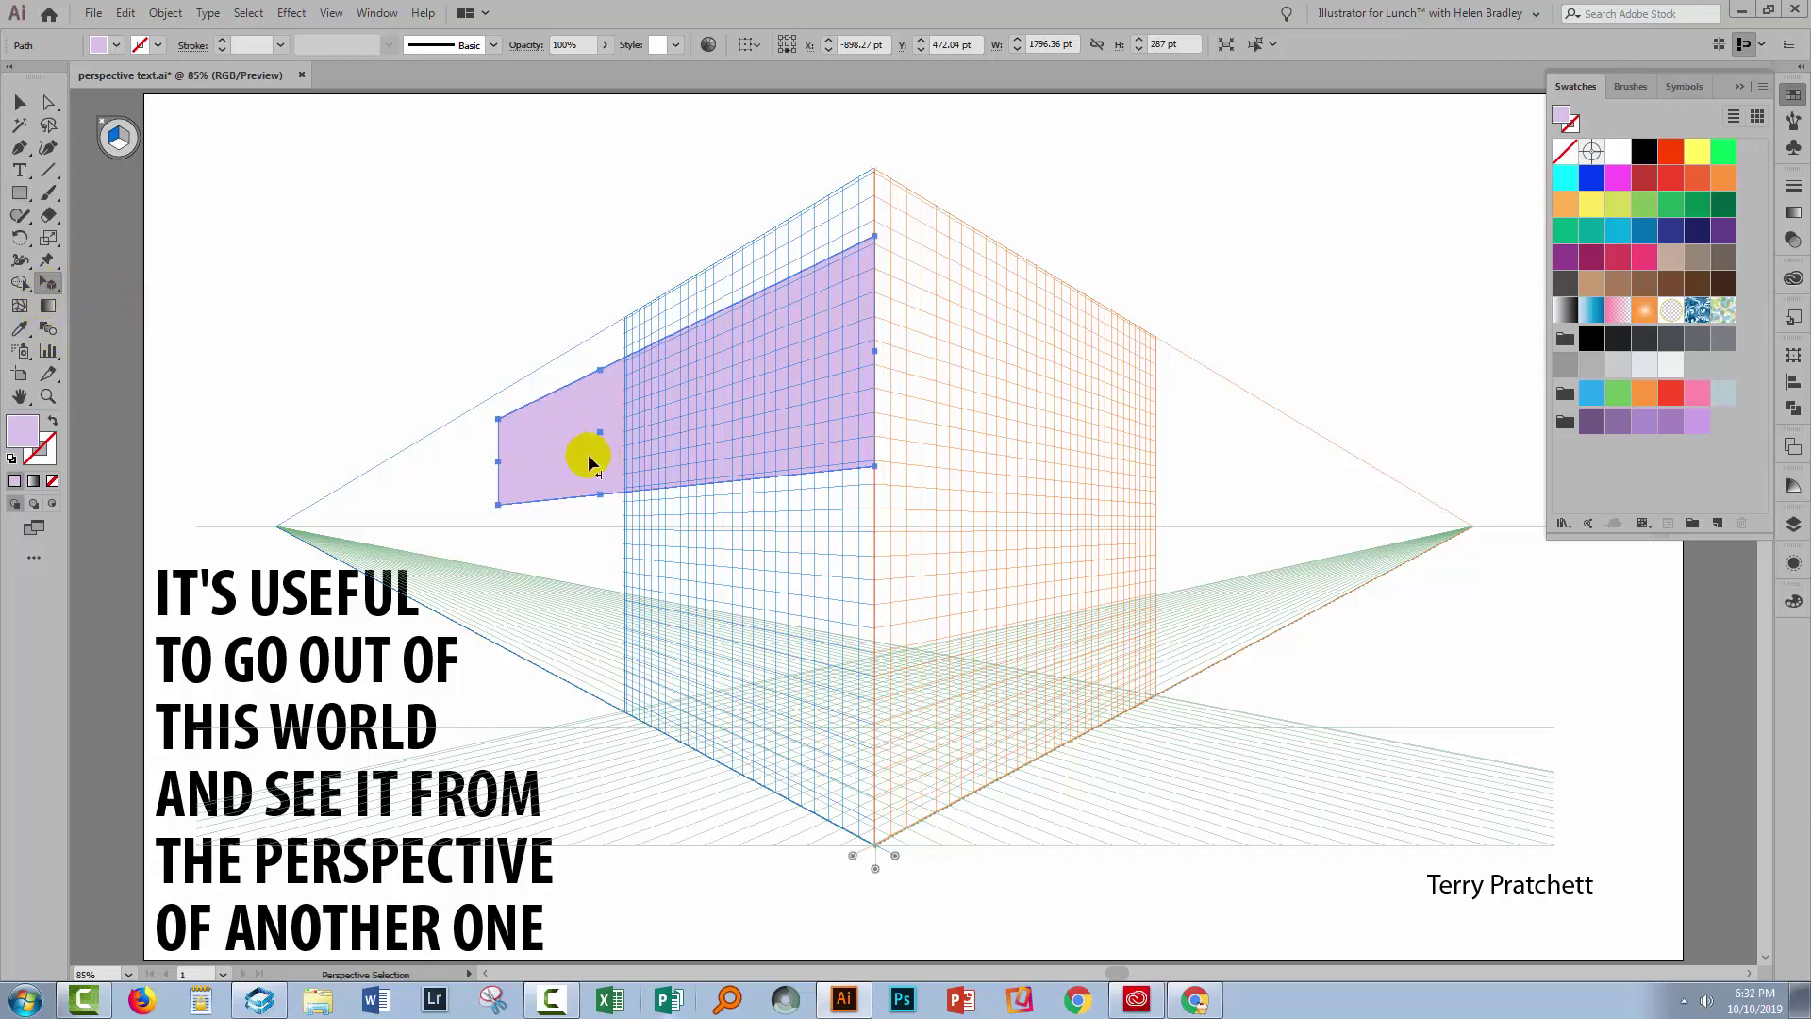
left_click_drag(494, 462, 586, 426)
mouse_move(511, 456)
left_mouse_down()
mouse_move(617, 426)
mouse_move(515, 489)
mouse_move(528, 436)
left_mouse_up()
- Try moving the rectangle with the ordinary Selection tool, and move it again with the Perspective Selection tool to compare
left_click(17, 102)
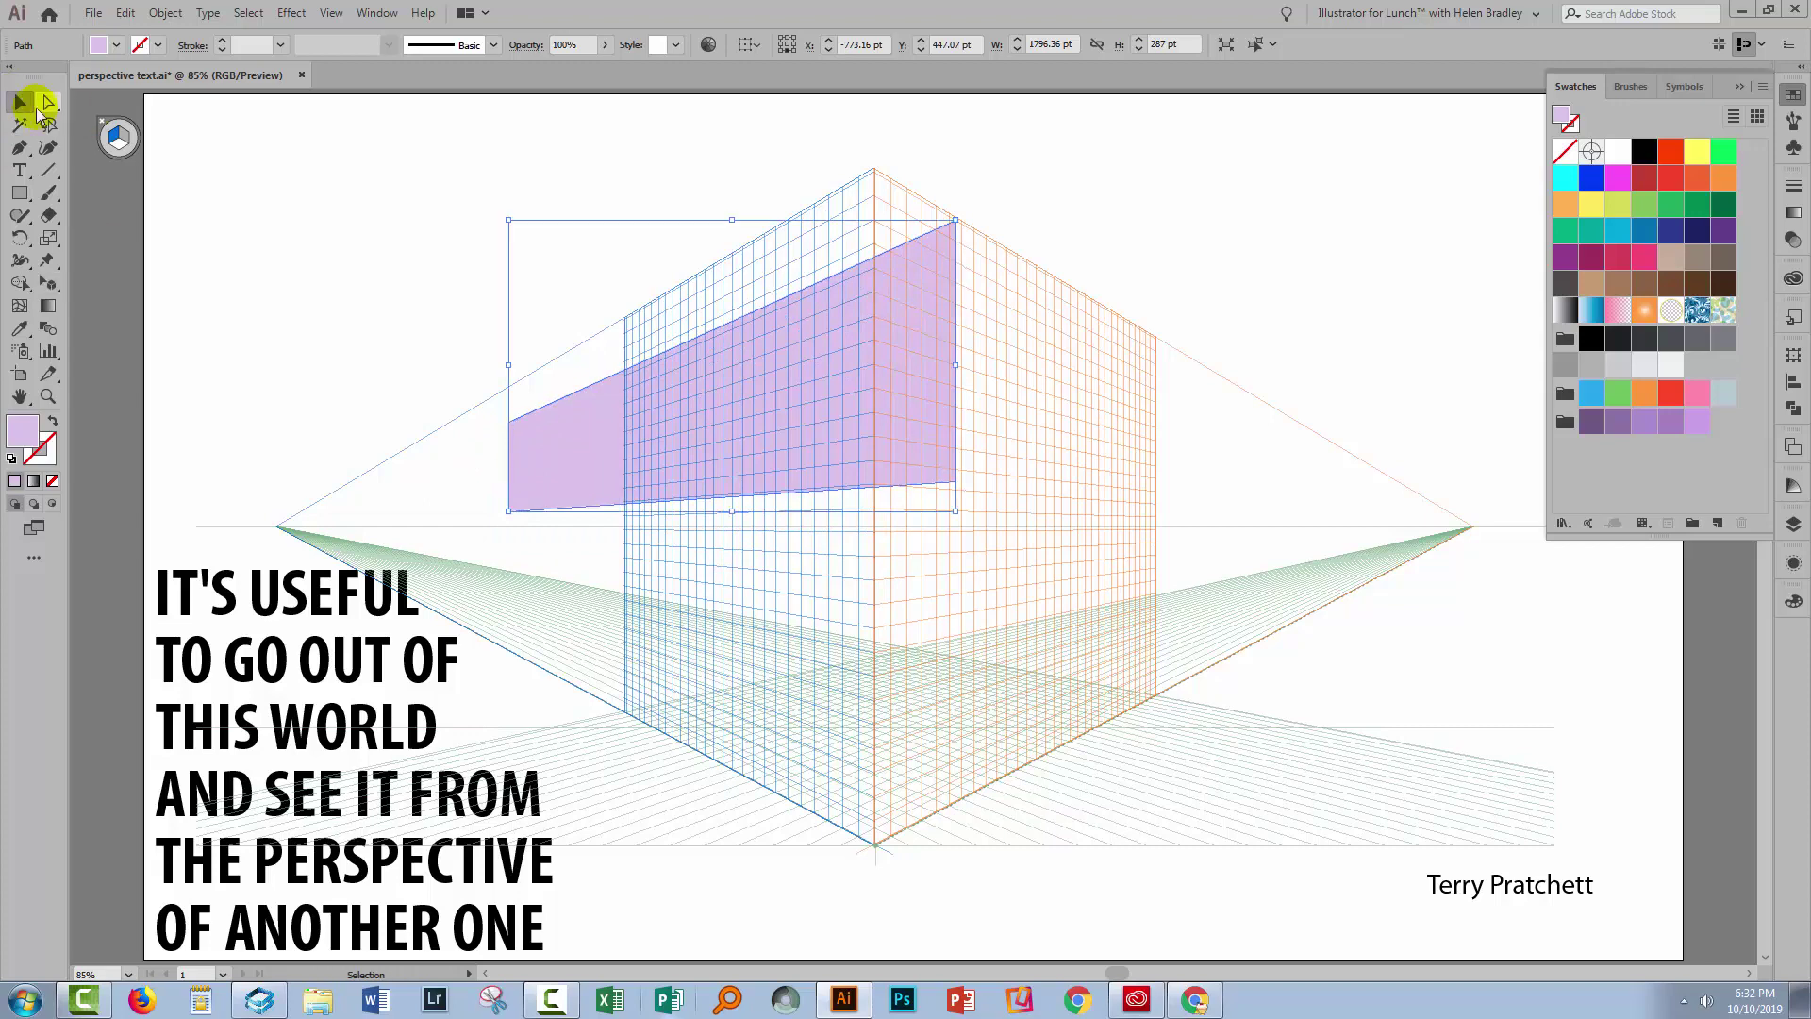
left_click_drag(566, 392, 600, 513)
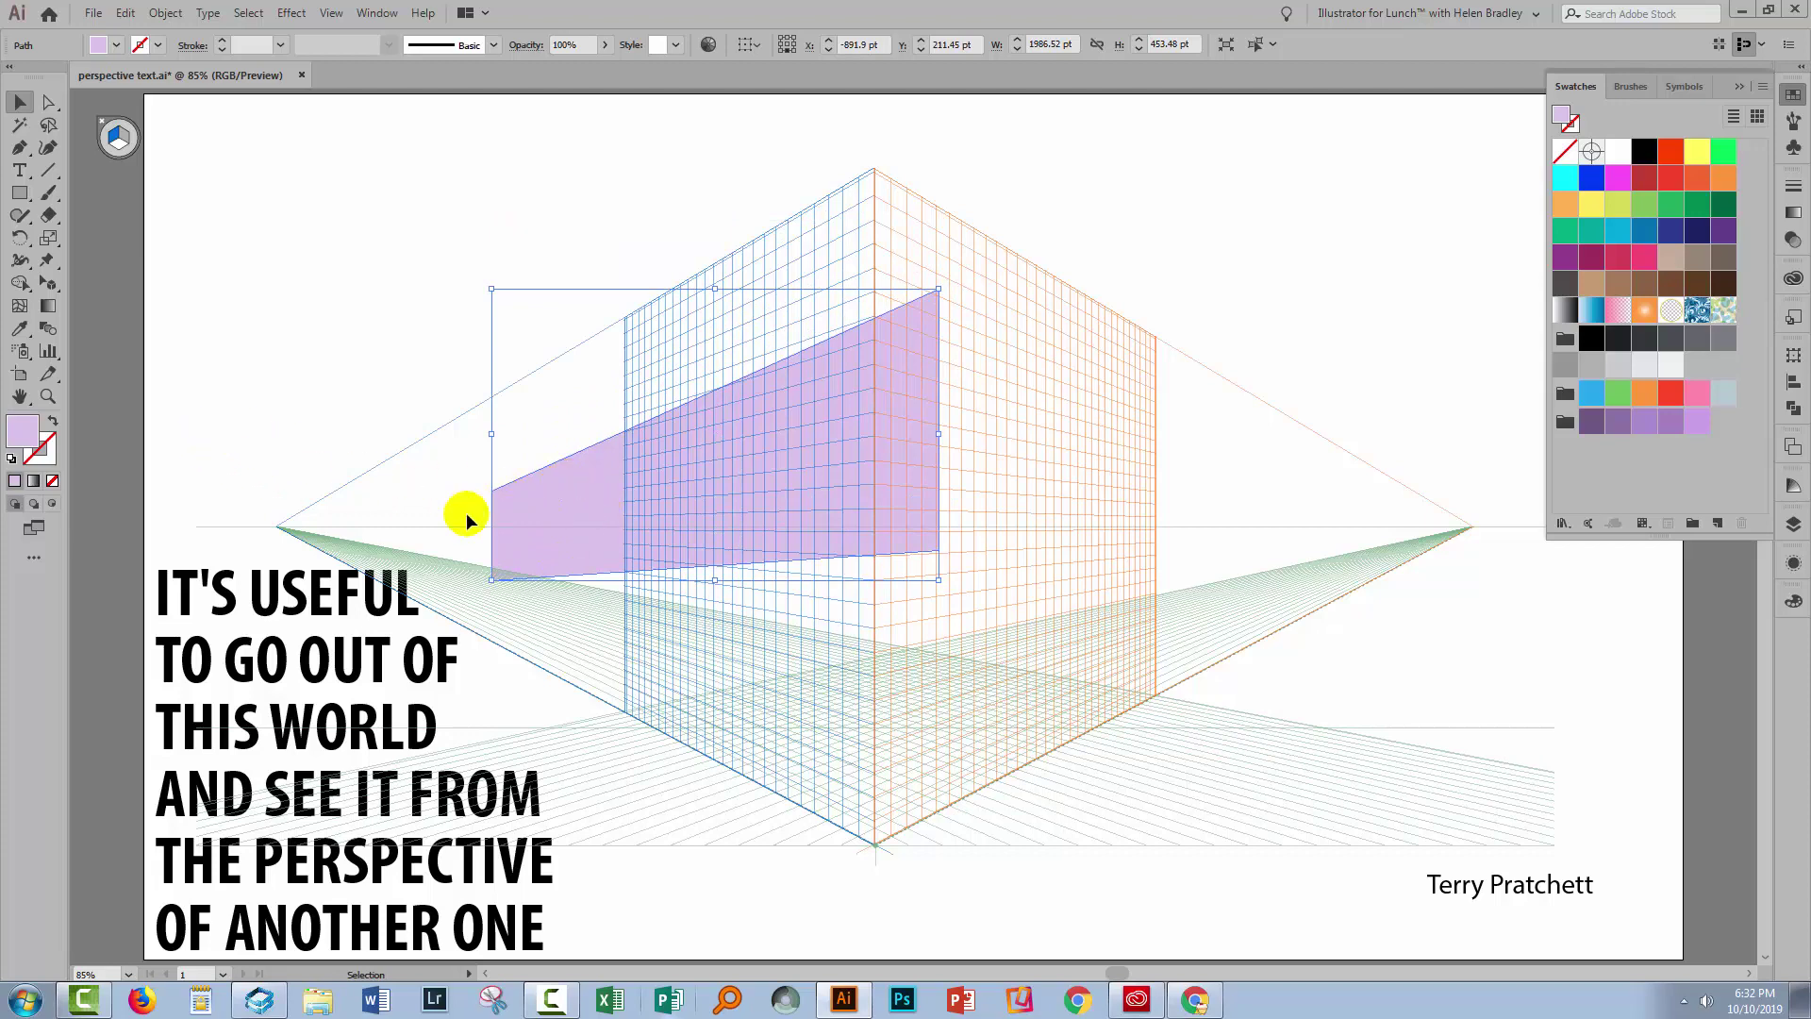
left_click(48, 283)
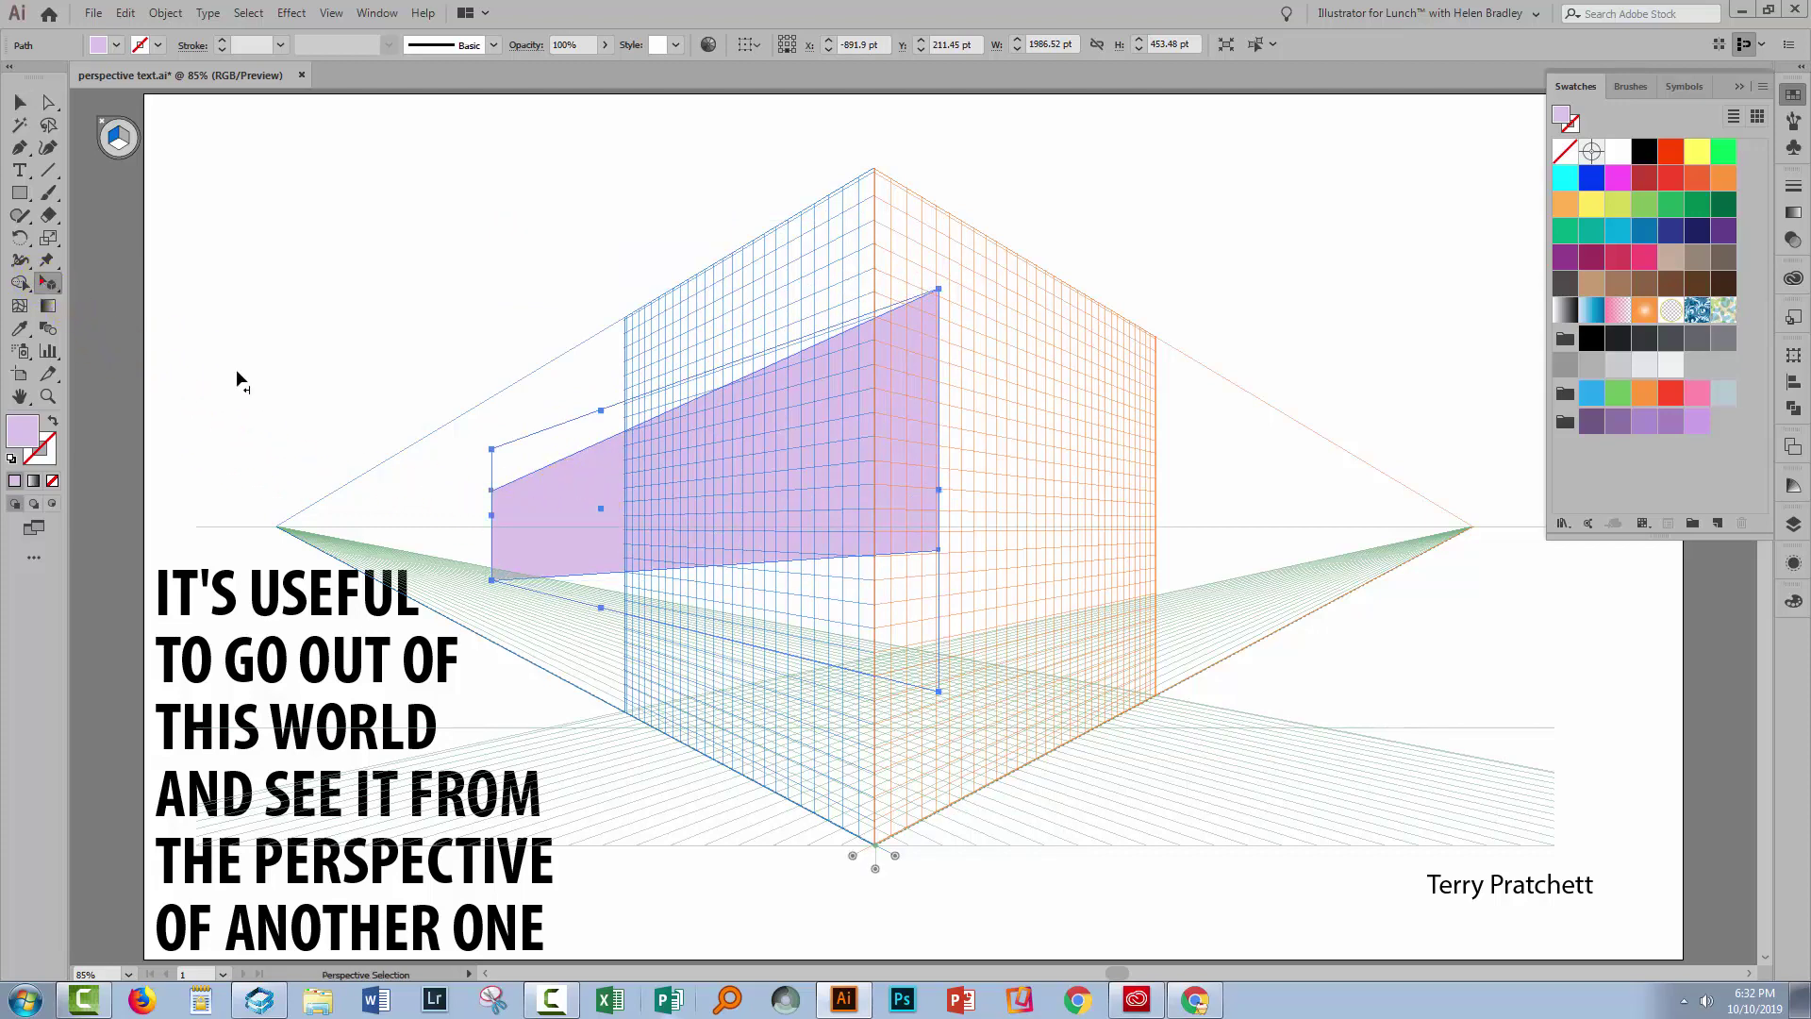
left_click_drag(604, 540, 576, 497)
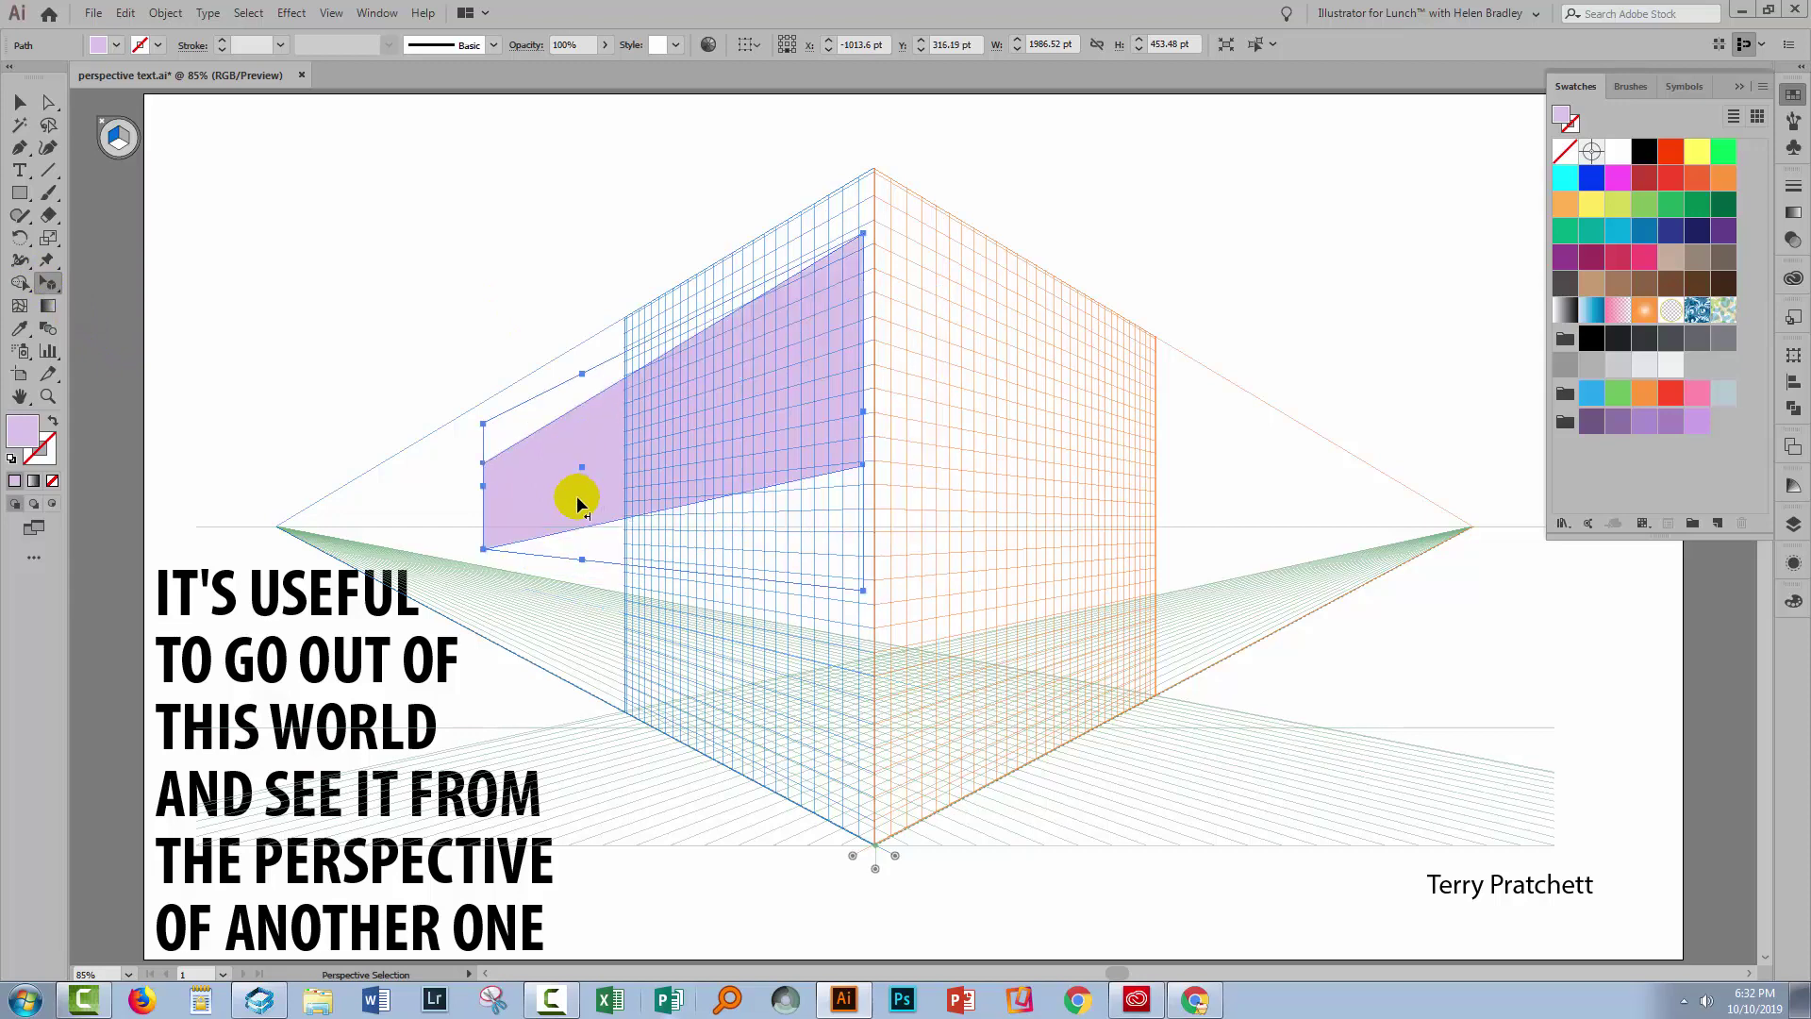
- Delete the distorted rectangle and draw a new one about 1595 by 211 px on the left plane, ending at the centre corner
left_click_drag(48, 283, 144, 310)
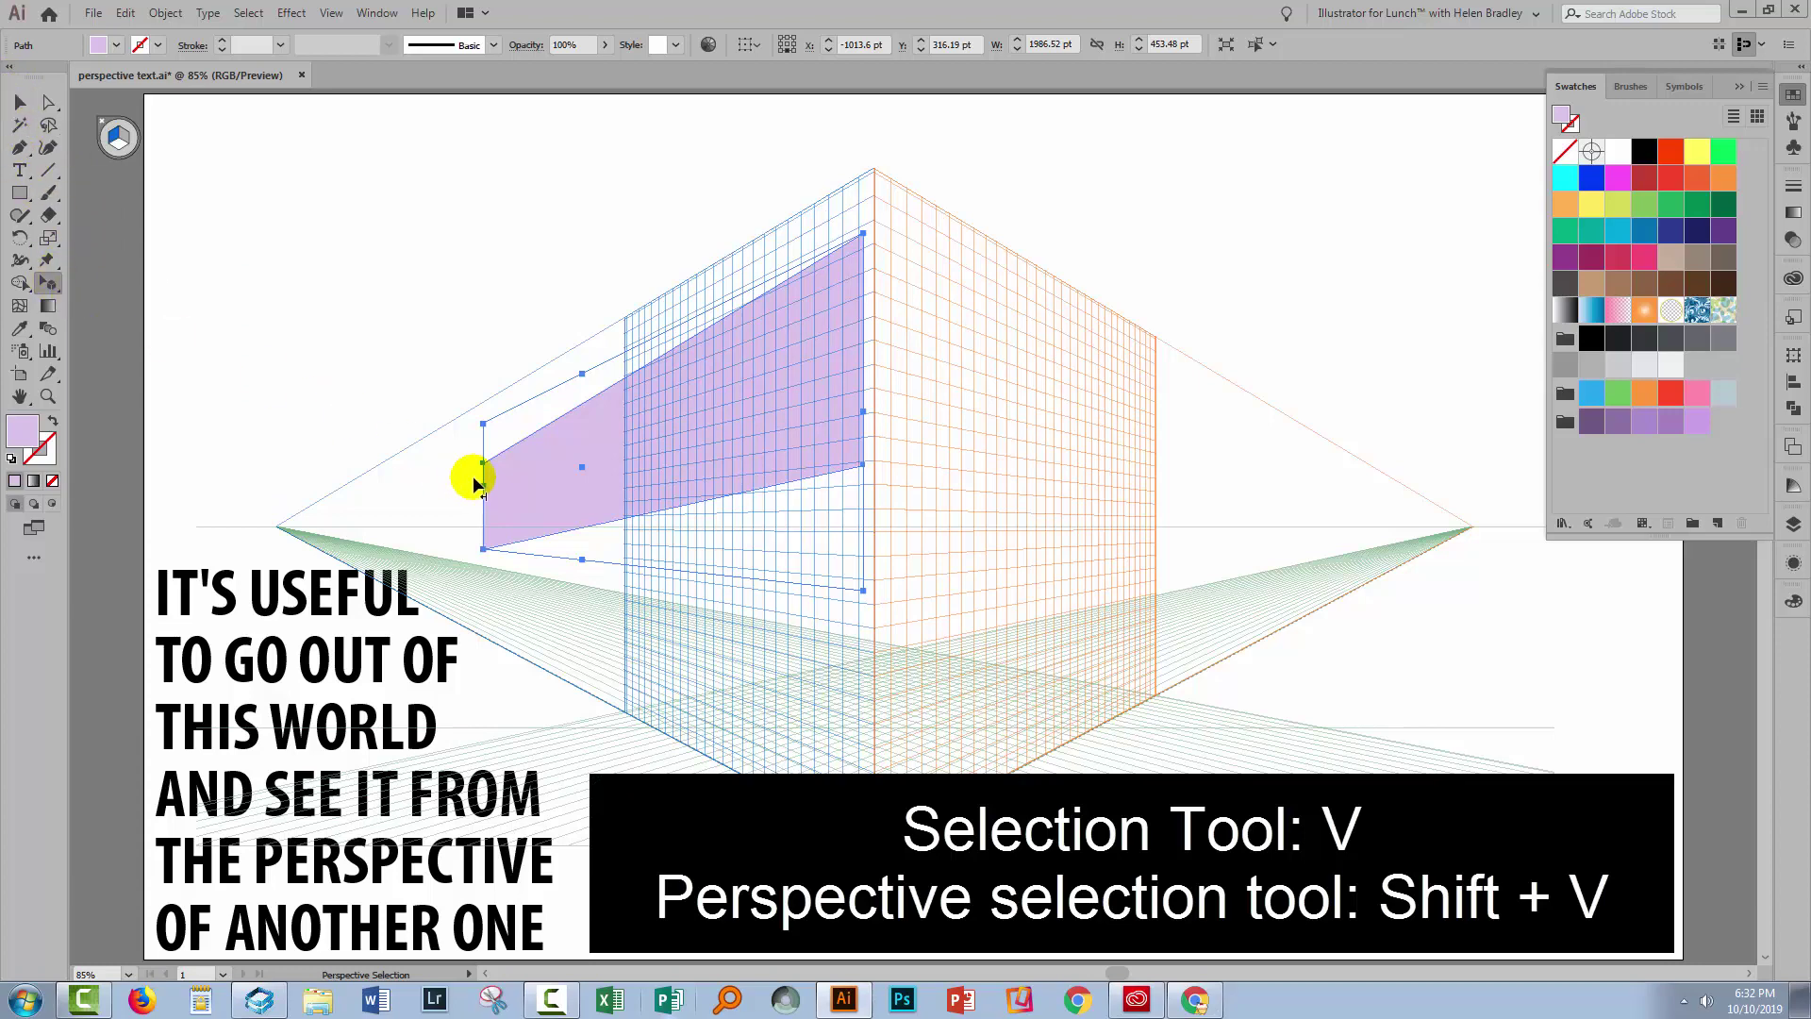
key("Delete")
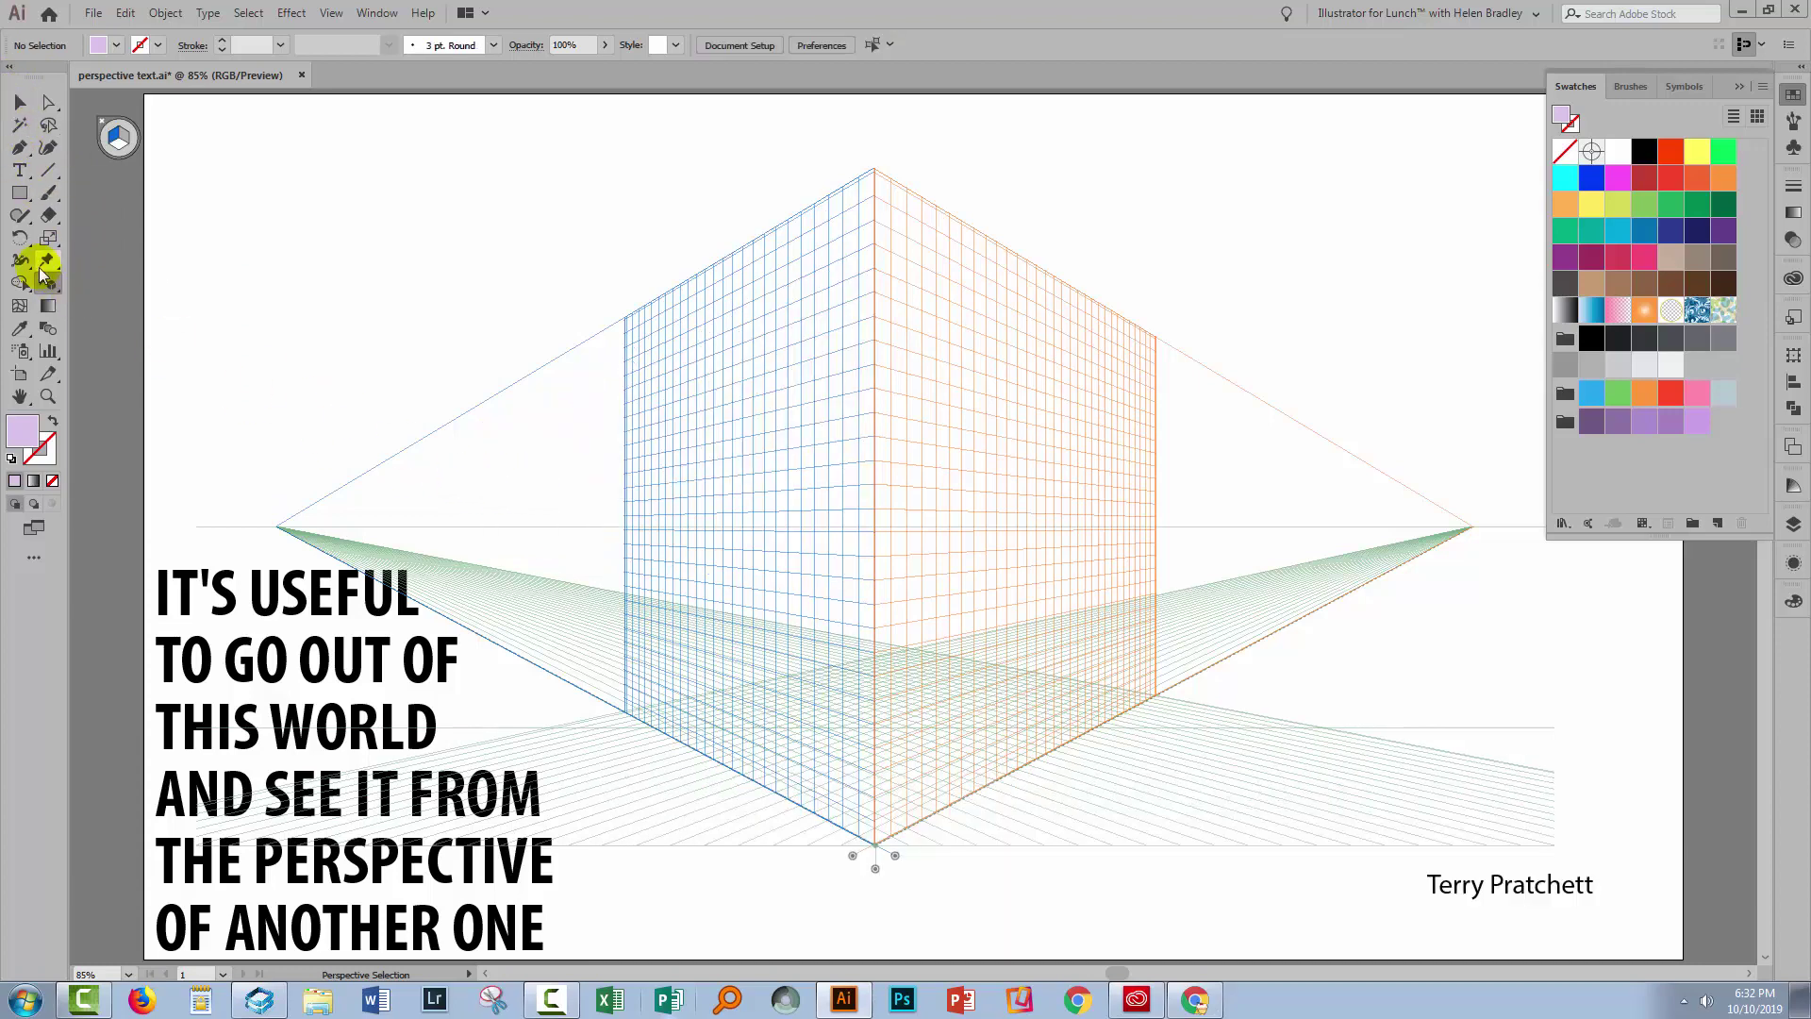
left_click(19, 192)
left_click_drag(516, 412, 872, 407)
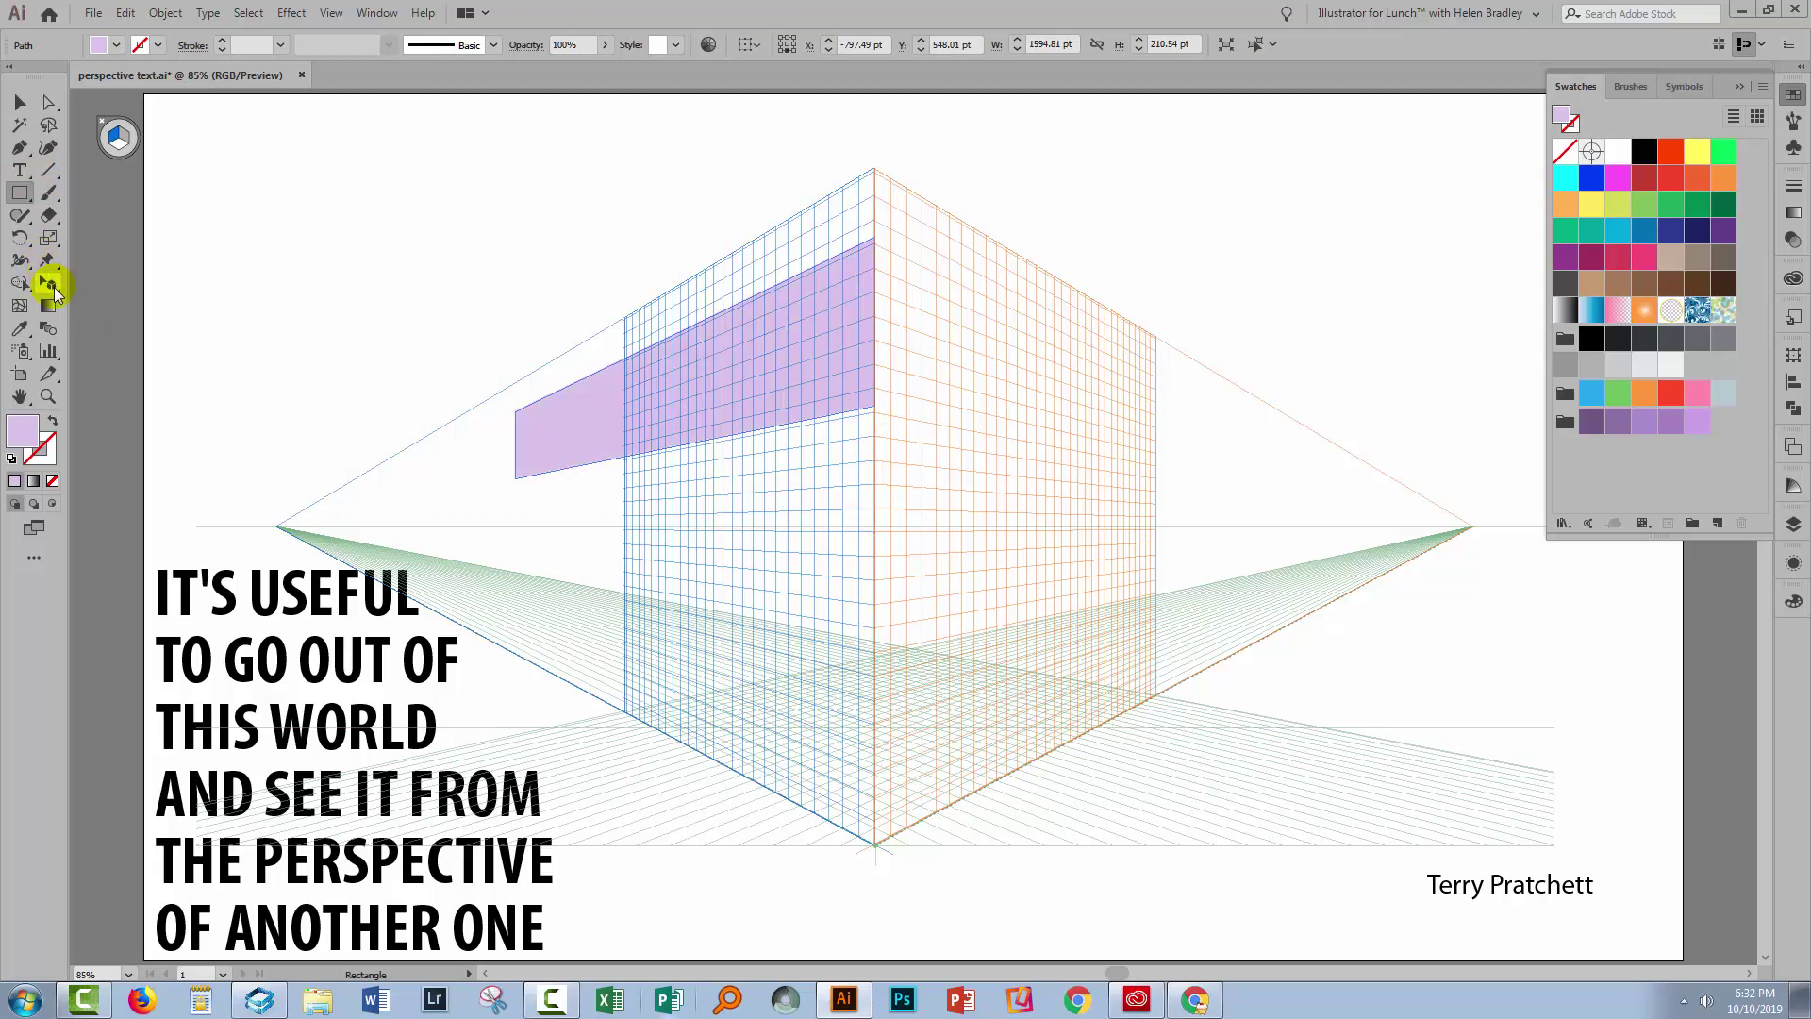
- Duplicate the light purple rectangle in perspective and place the copy on the right plane, meeting the original at the centre corner
left_click_drag(52, 293, 112, 302)
left_click(590, 418)
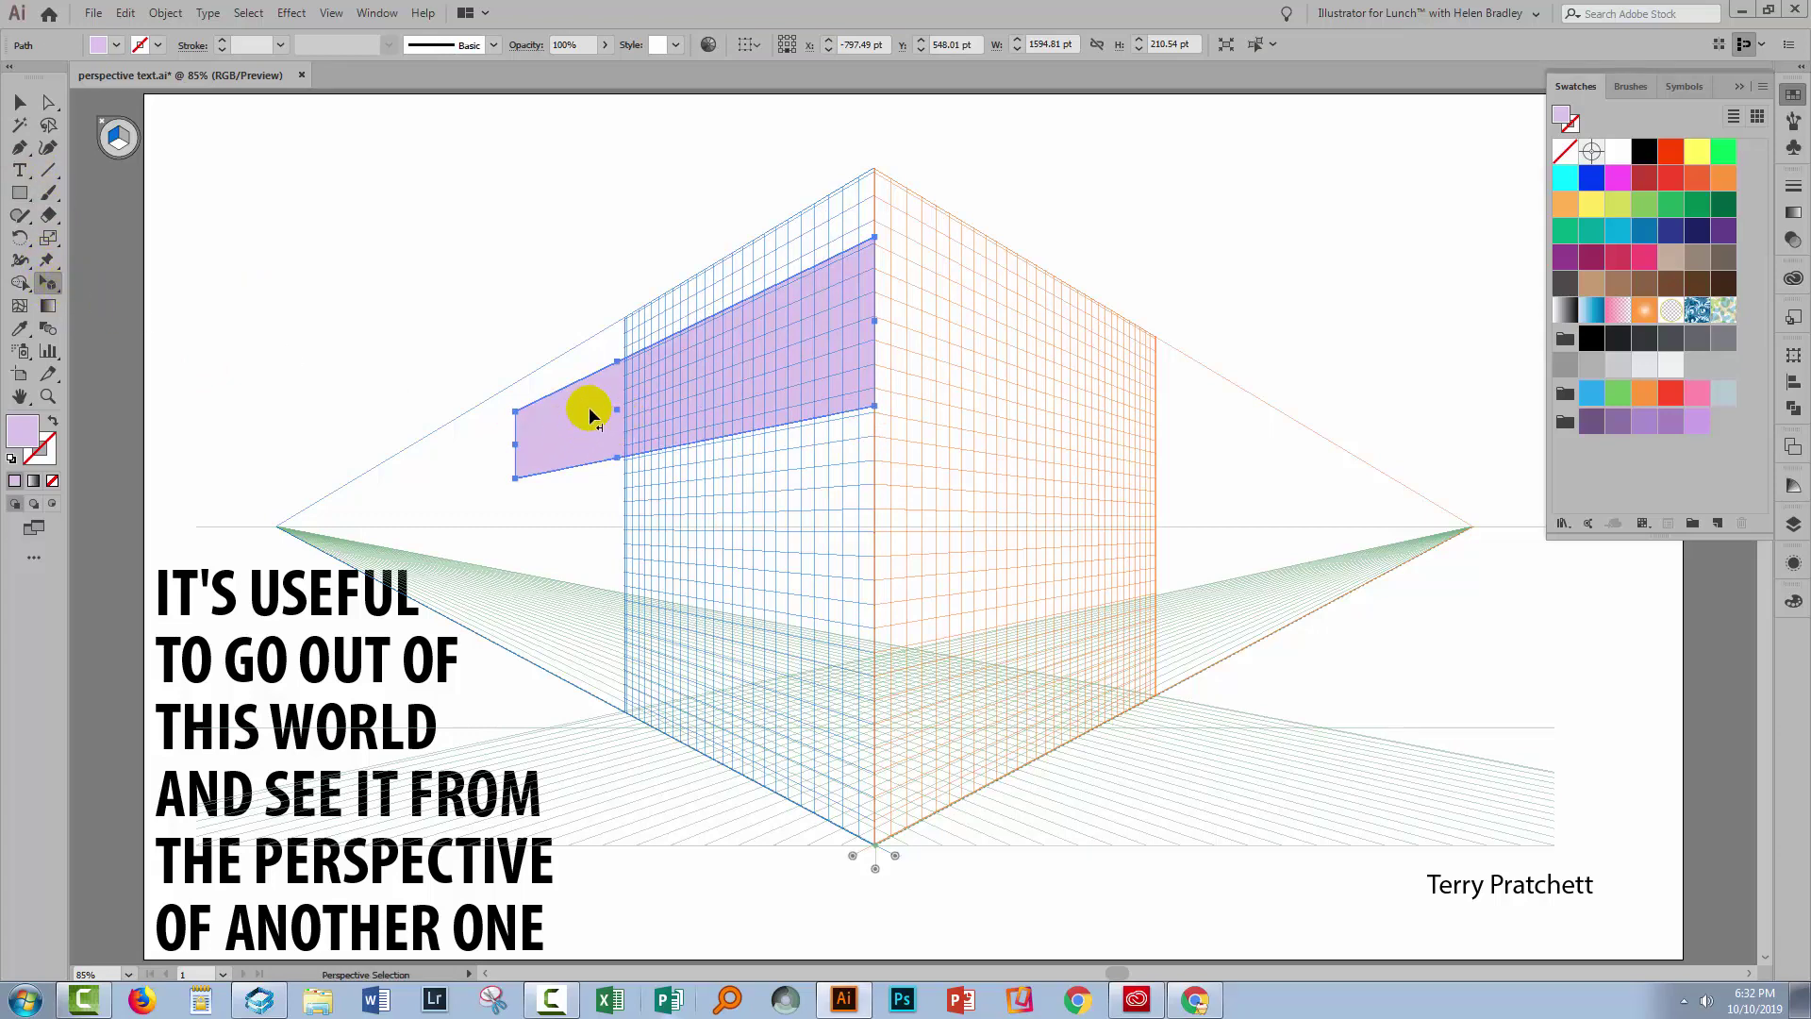
mouse_move(590, 414)
left_mouse_down()
mouse_move(600, 473)
mouse_move(606, 454)
left_mouse_up()
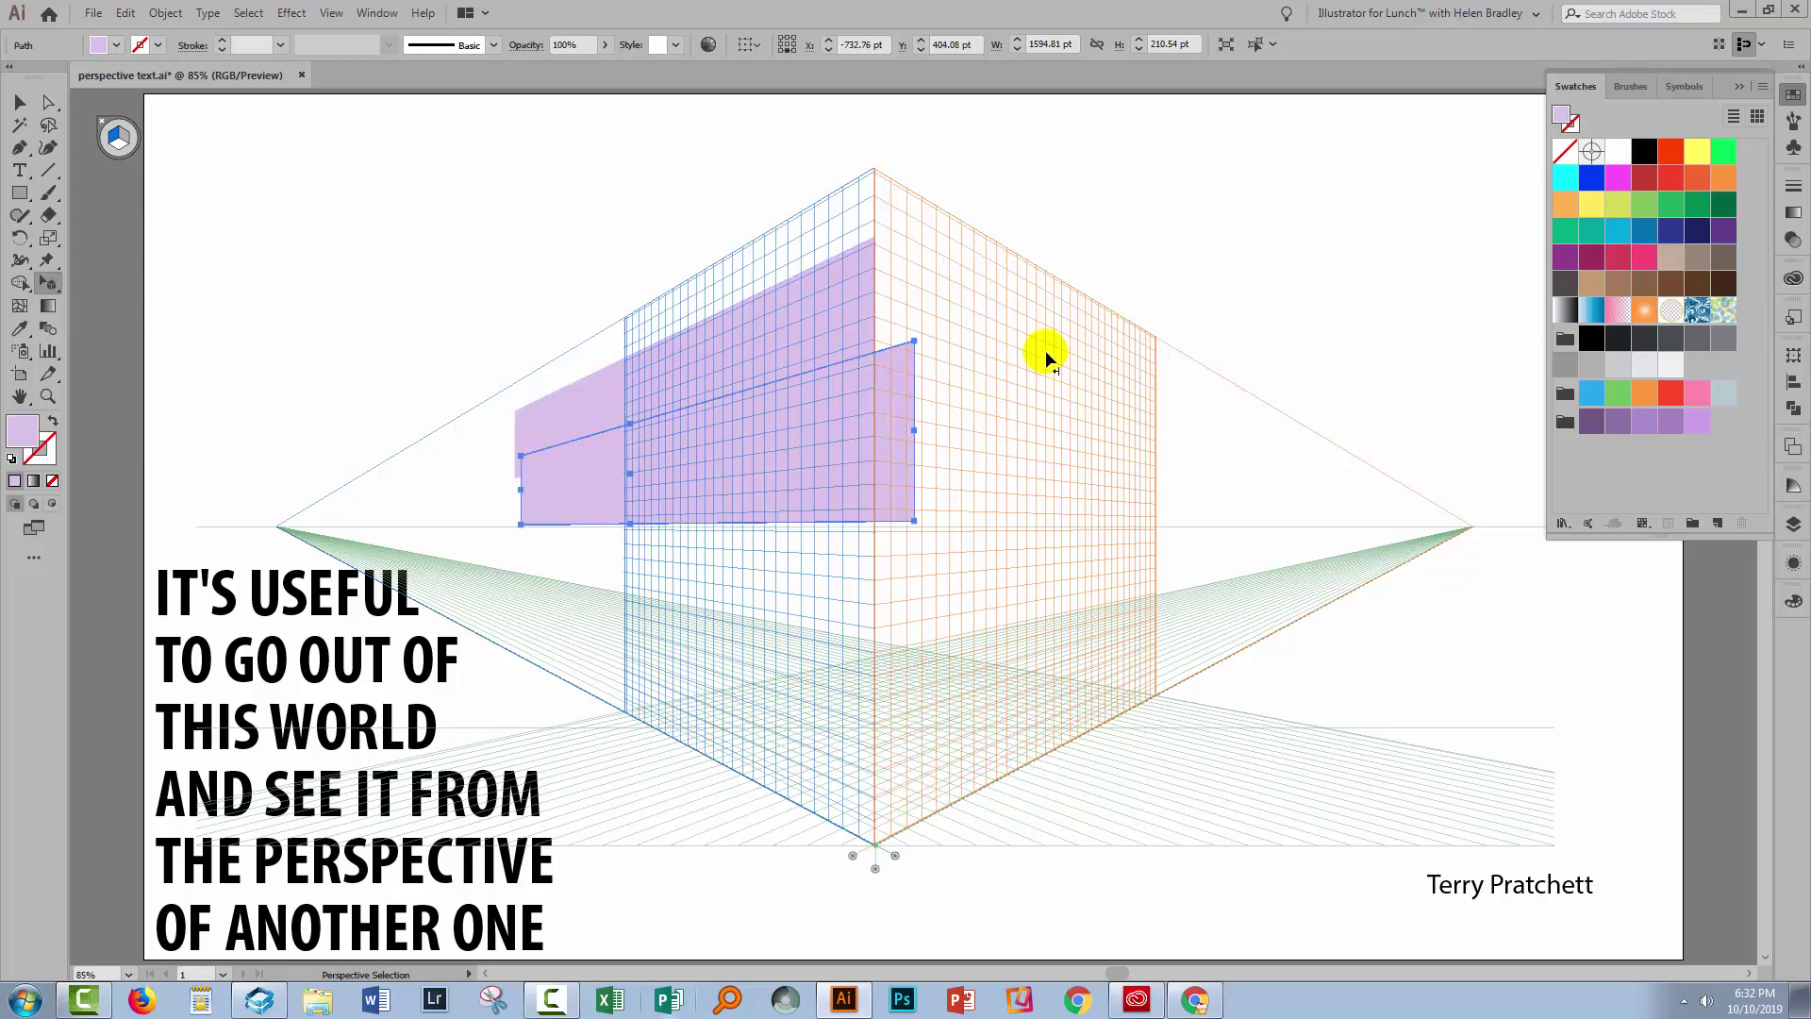
mouse_move(596, 489)
left_mouse_down()
mouse_move(853, 501)
mouse_move(1091, 481)
mouse_move(1050, 477)
mouse_move(1086, 475)
mouse_move(1085, 416)
left_mouse_up()
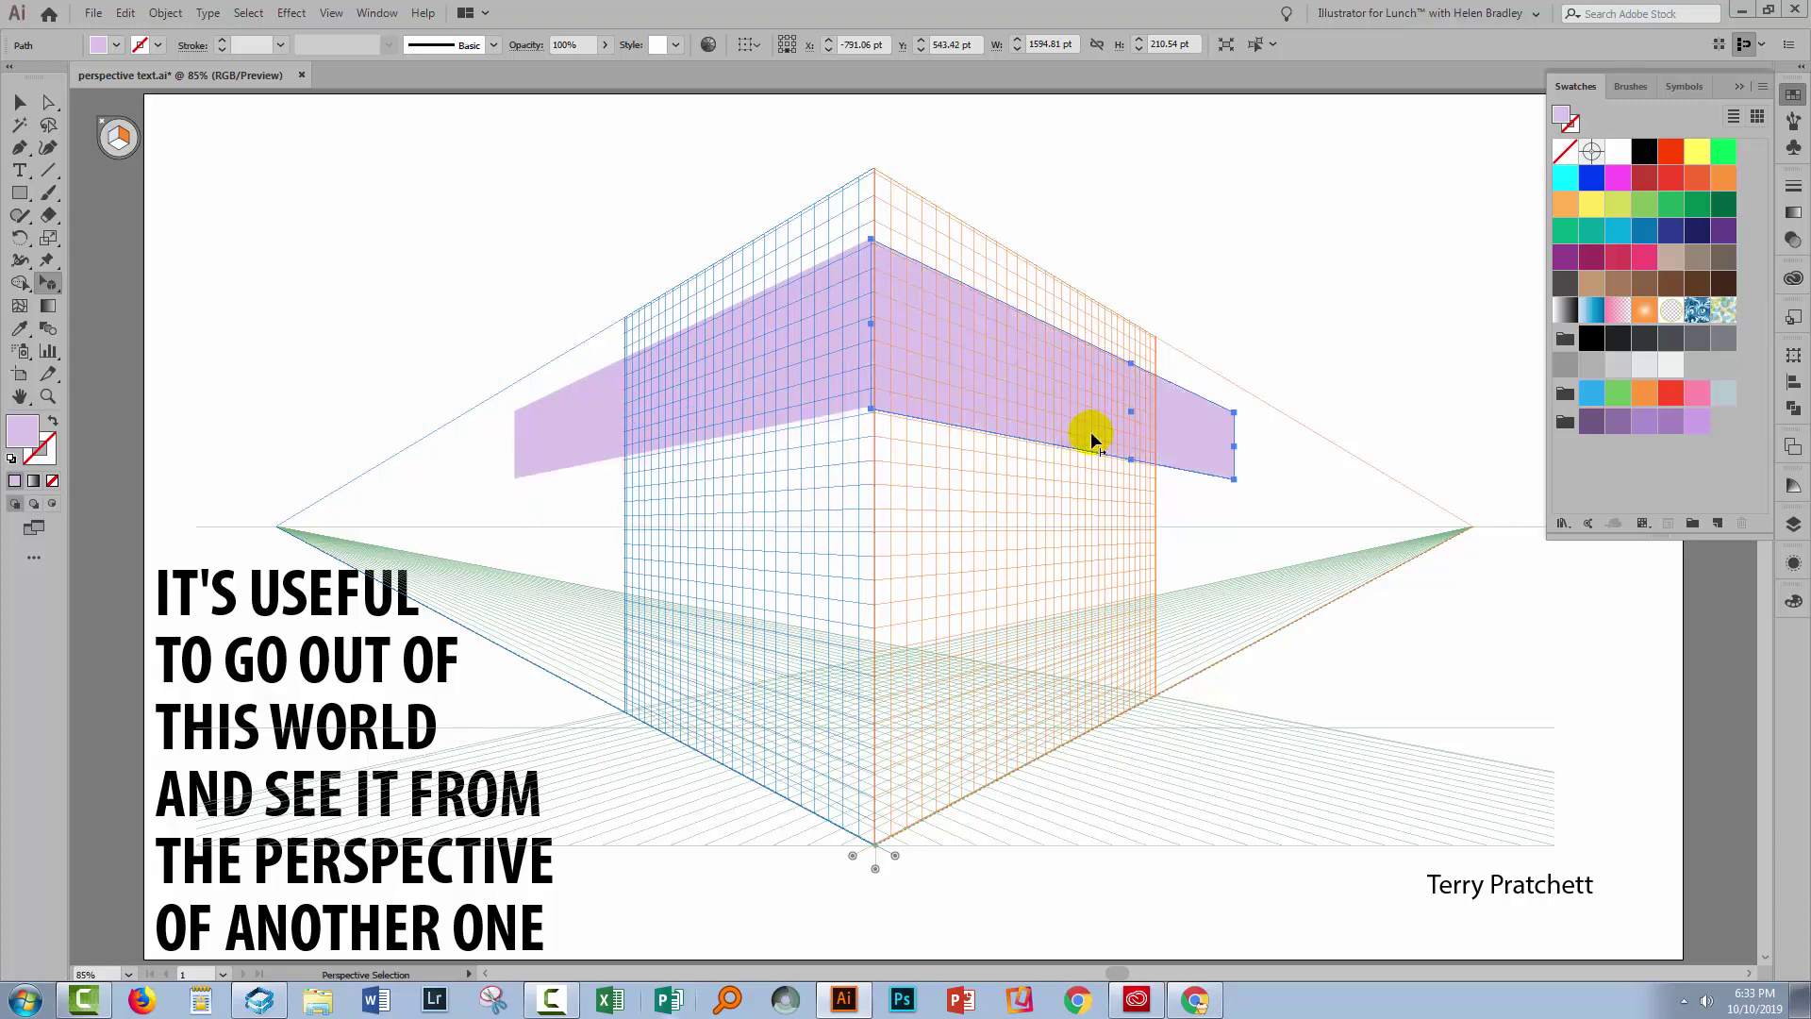
- Recolour the right-plane rectangle with the middle purple swatch of the theme, lightened to a pale purple
left_click(1644, 421)
double_click(23, 432)
left_click(1338, 554)
left_click(1728, 552)
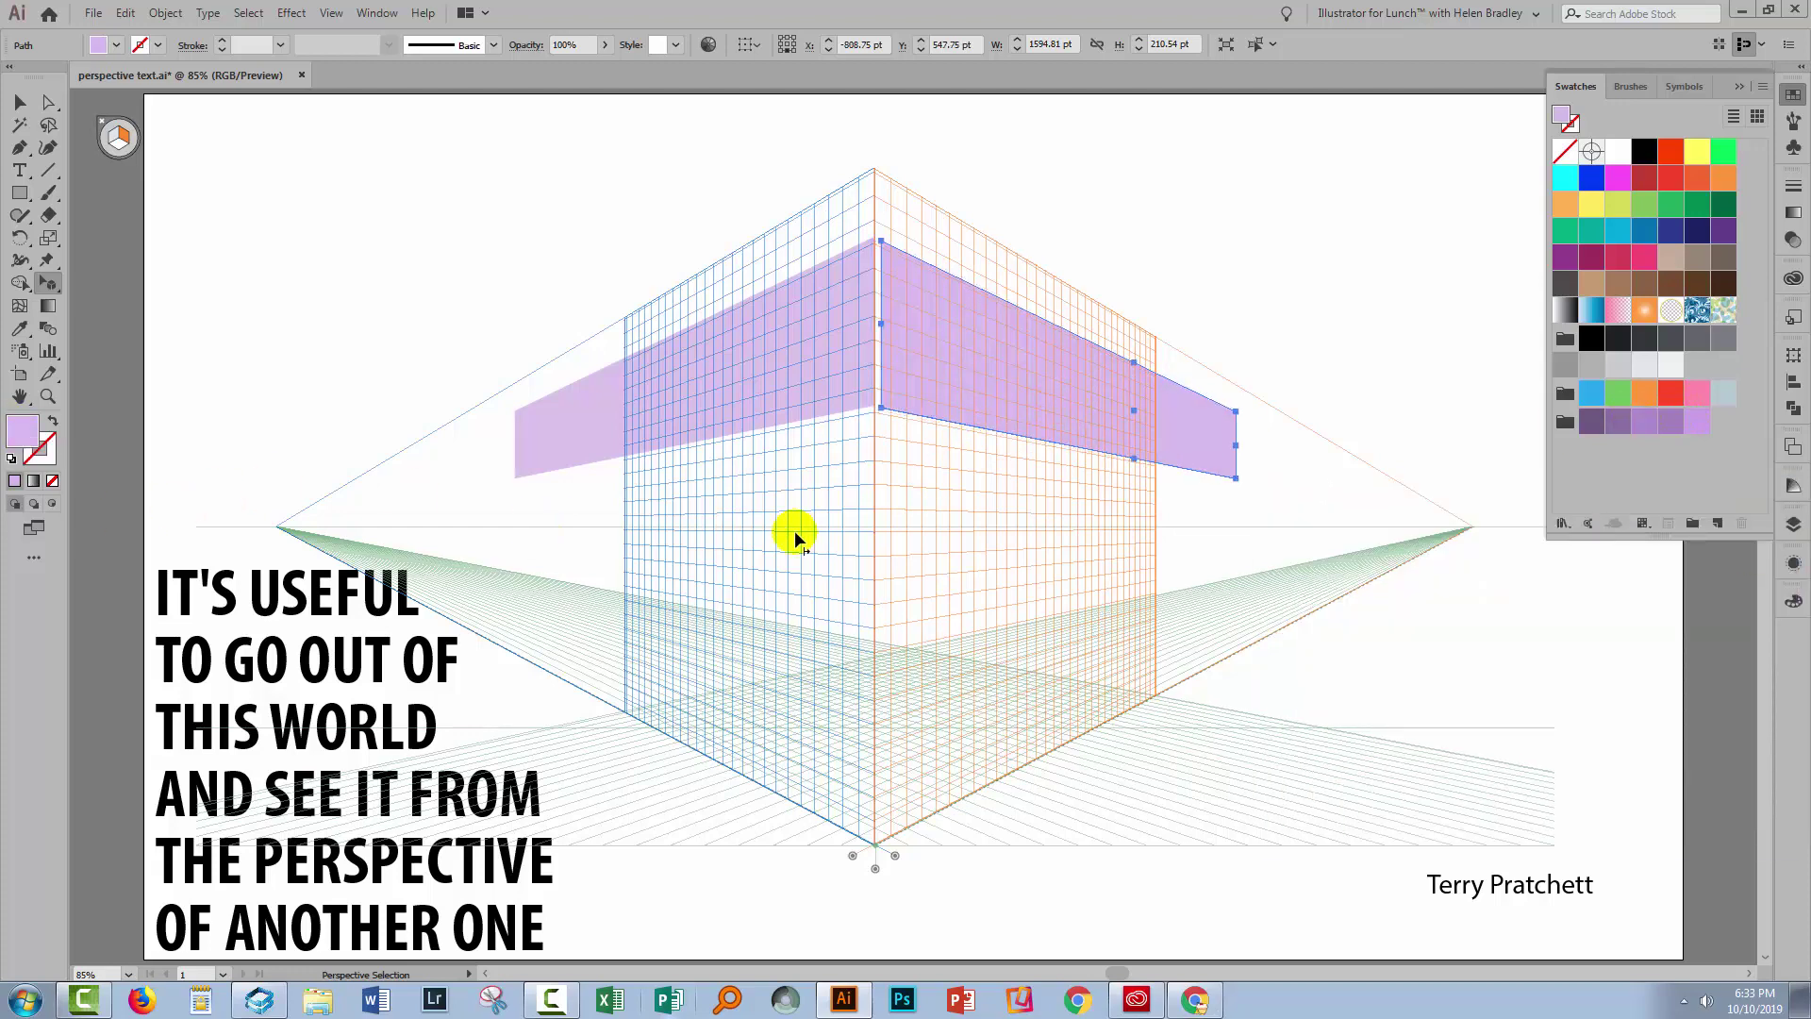
- Draw a second rectangle about 1583 by 193 px on the left plane, below the first and ending near the centre corner
left_click(19, 194)
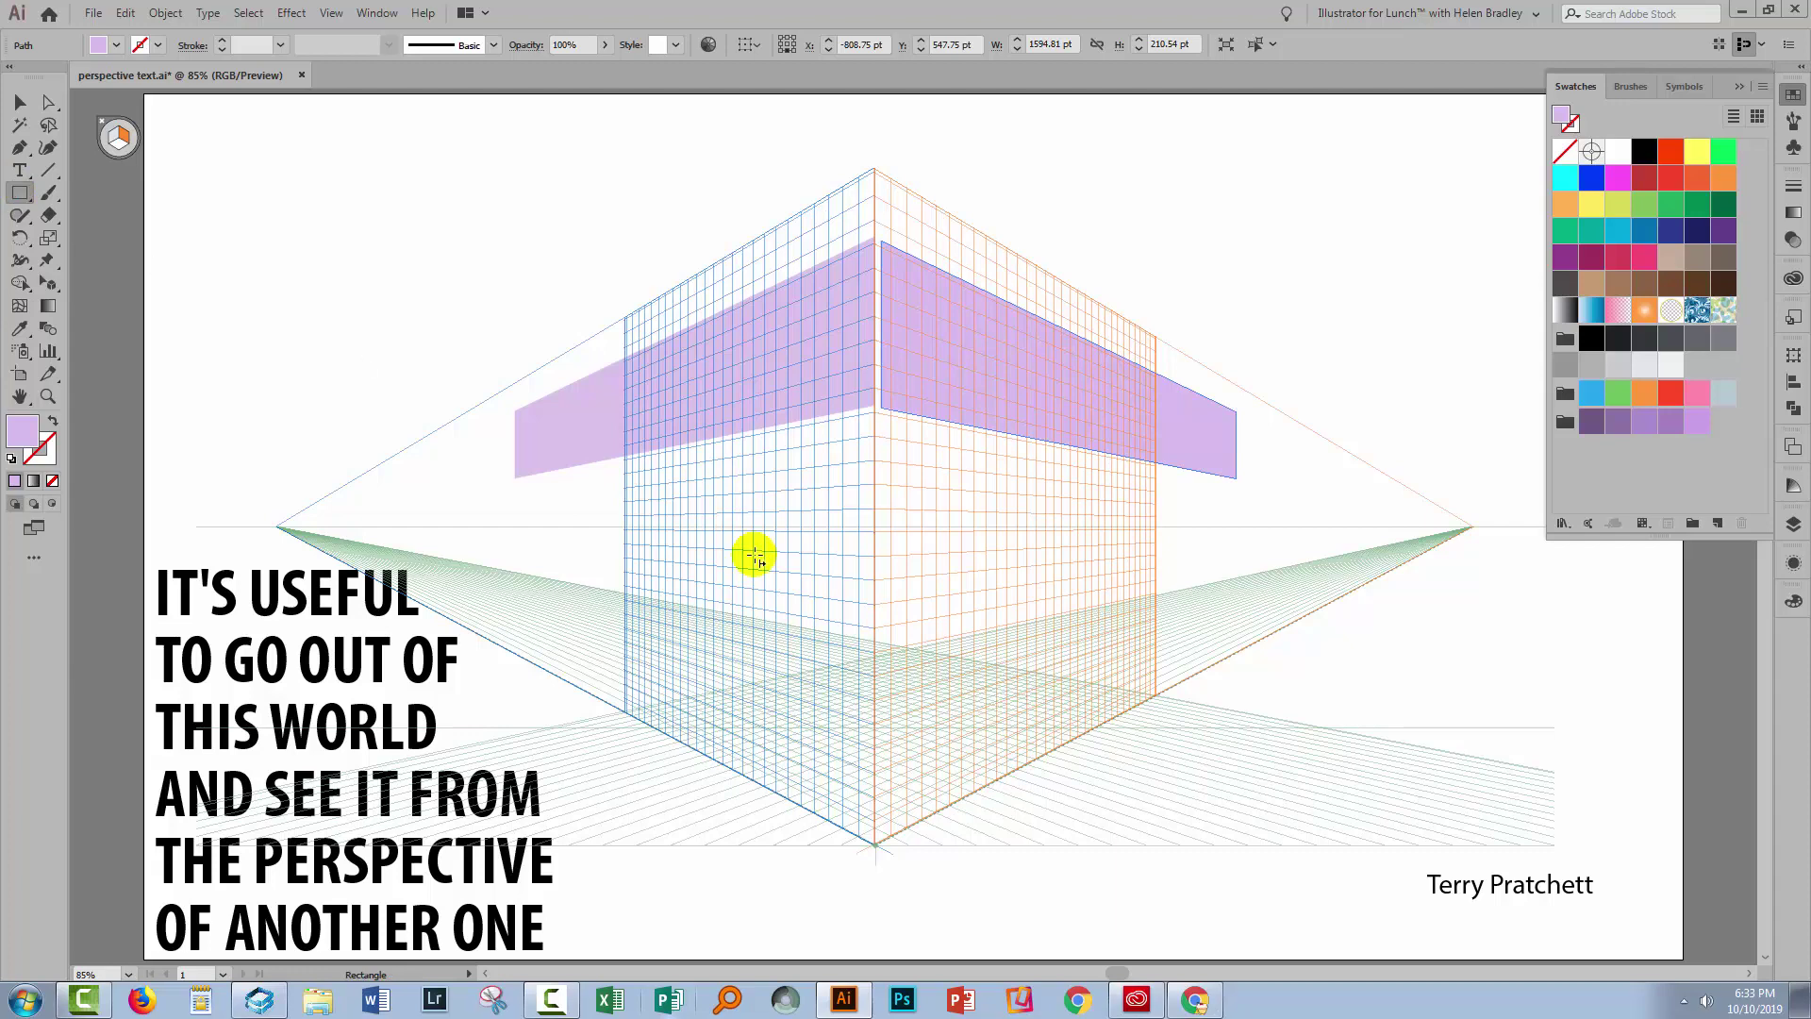
key("shift+v")
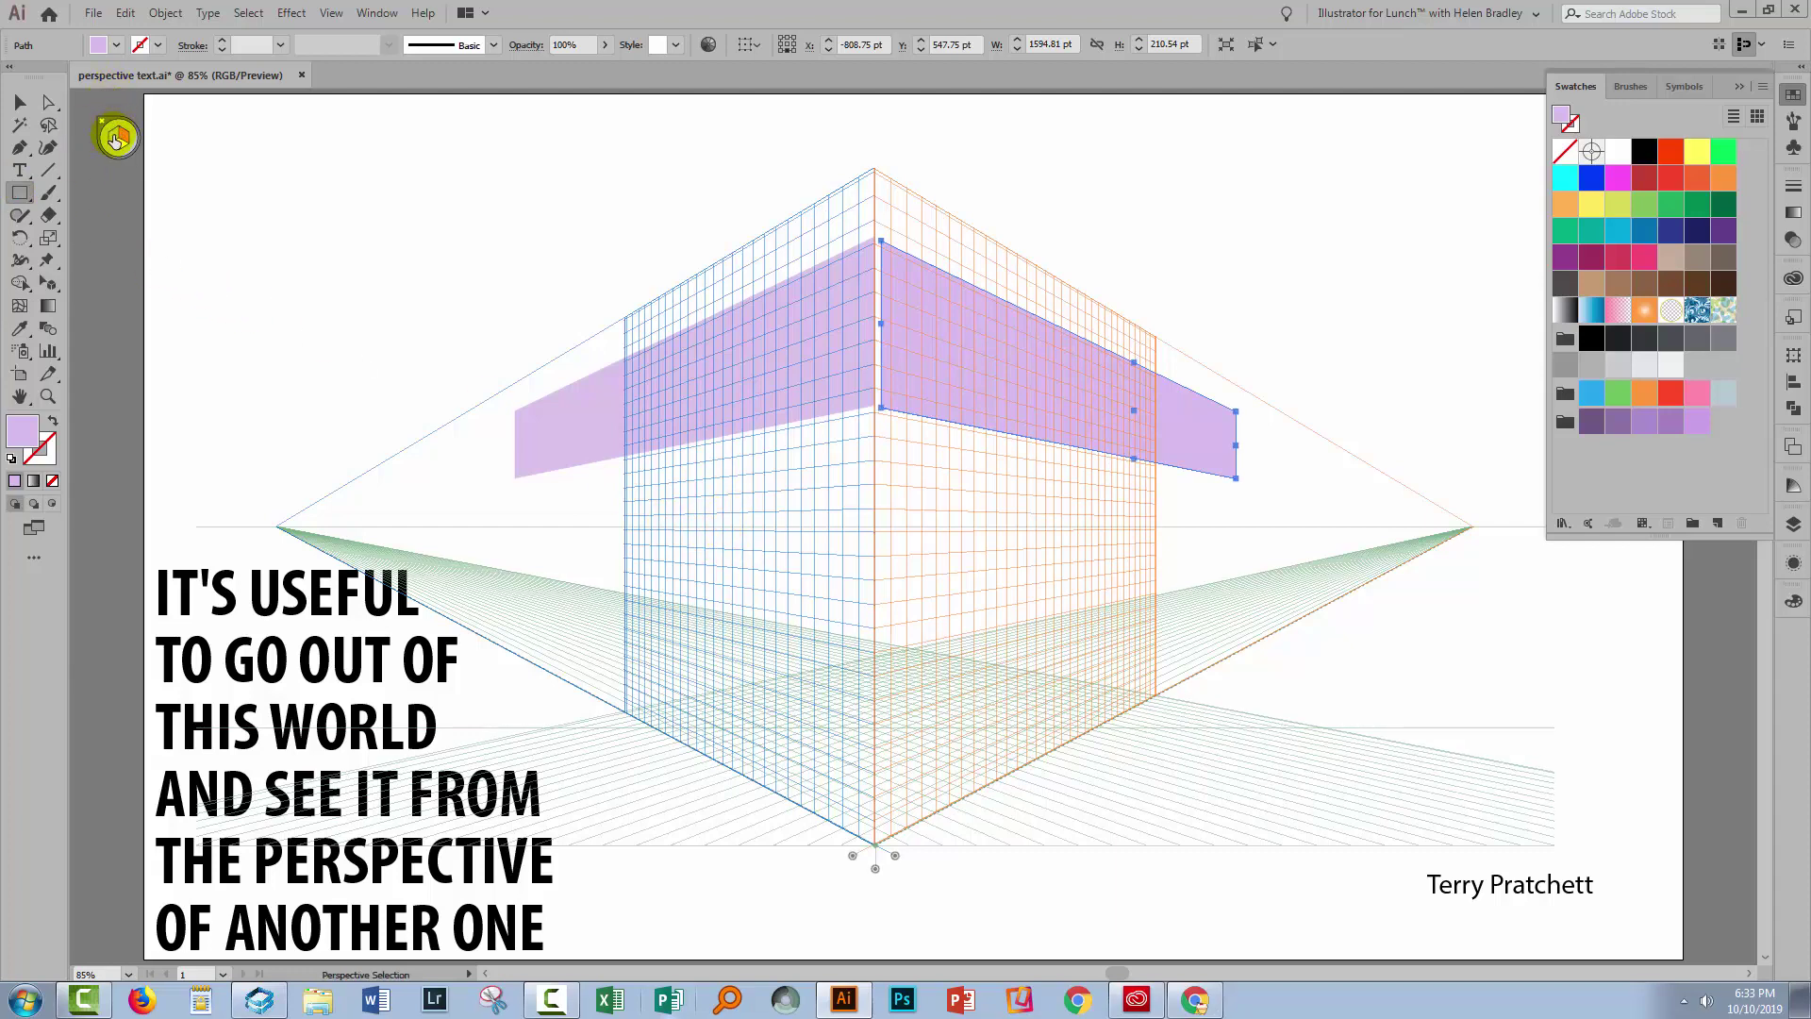
key("ctrl+shift+a")
key("m")
left_click_drag(512, 494, 869, 601)
- Fill the lower left-plane rectangle with the theme's second purple swatch and lighten it to #beaccc
left_click(1624, 424)
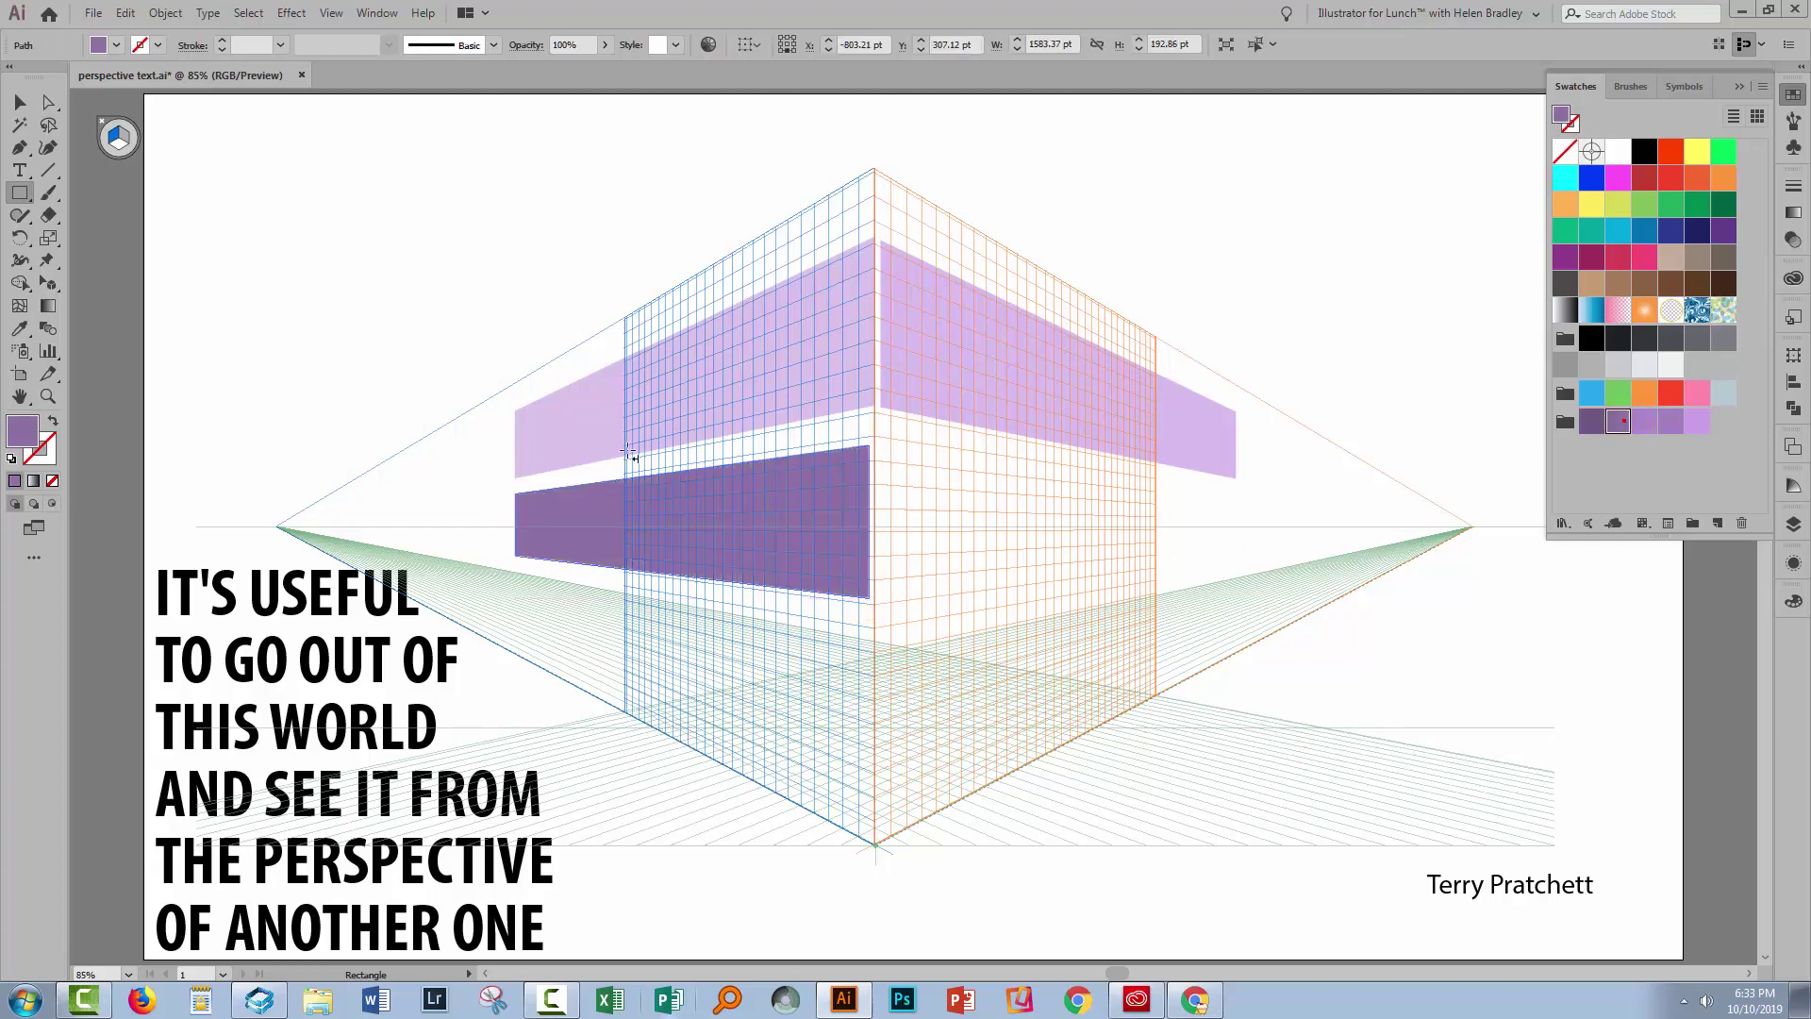
double_click(18, 431)
mouse_move(1349, 555)
left_mouse_down()
mouse_move(1489, 550)
mouse_move(1324, 587)
left_mouse_up()
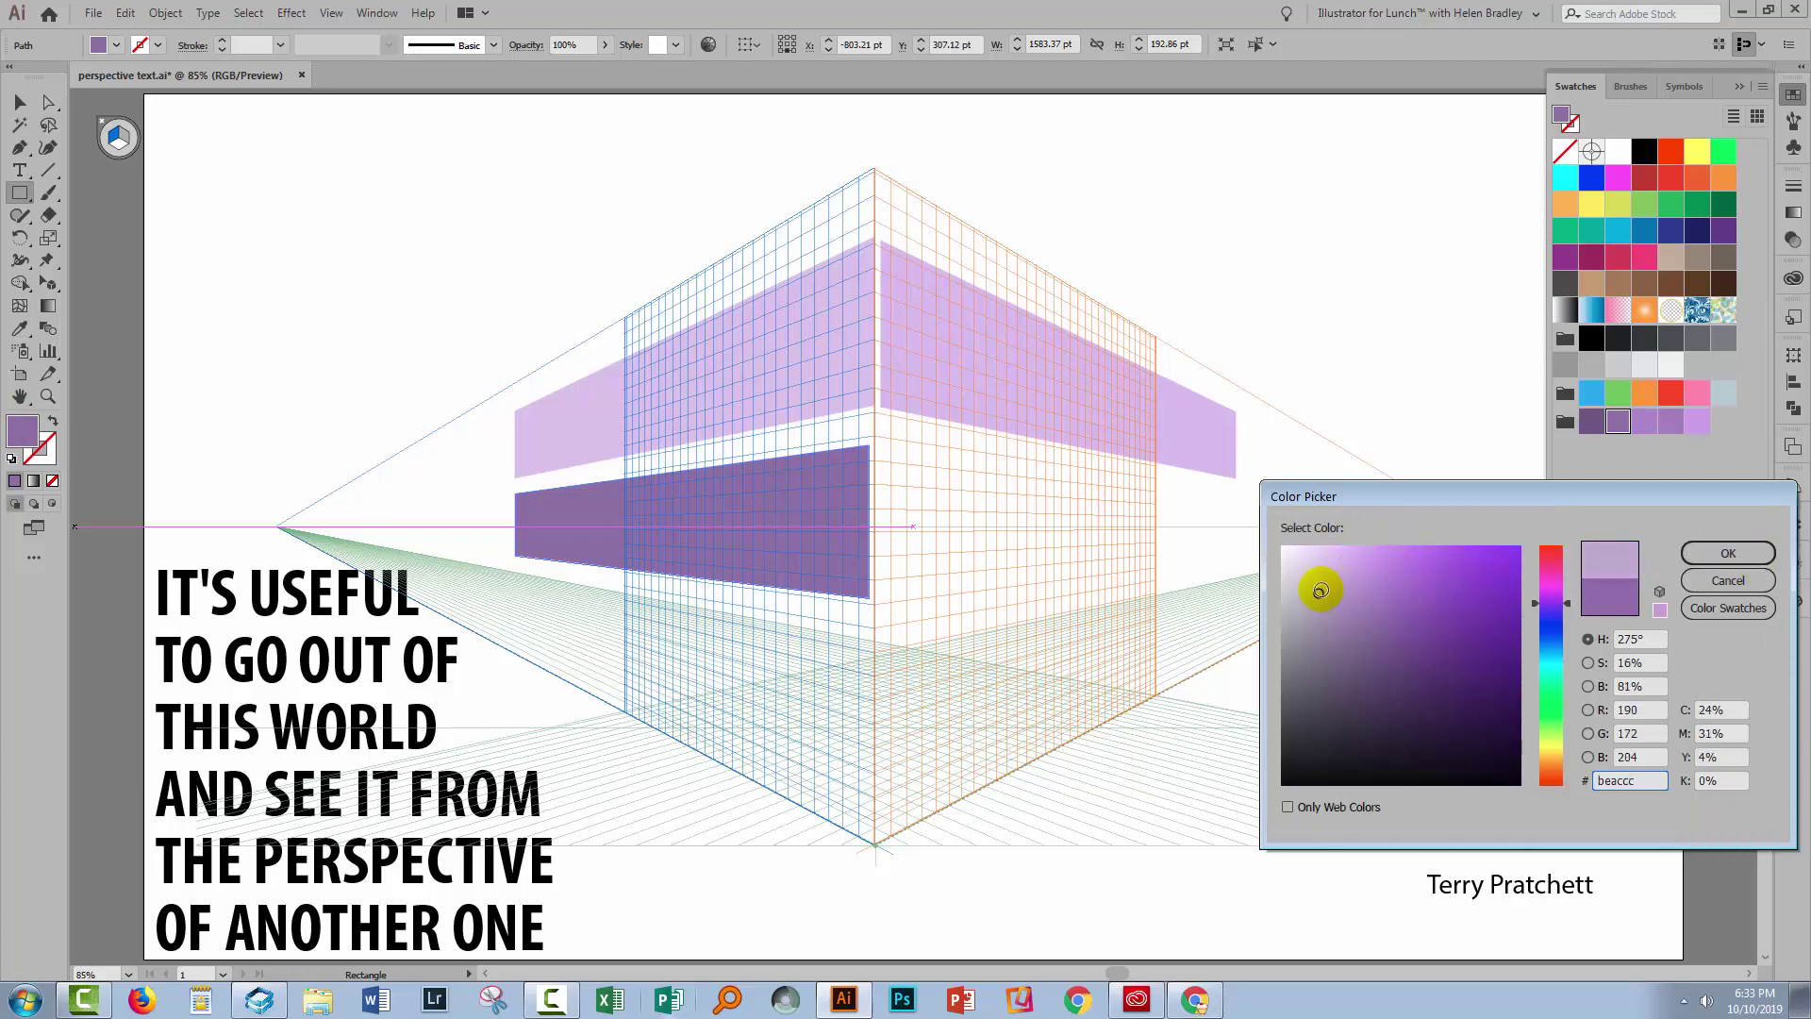
left_click(1693, 555)
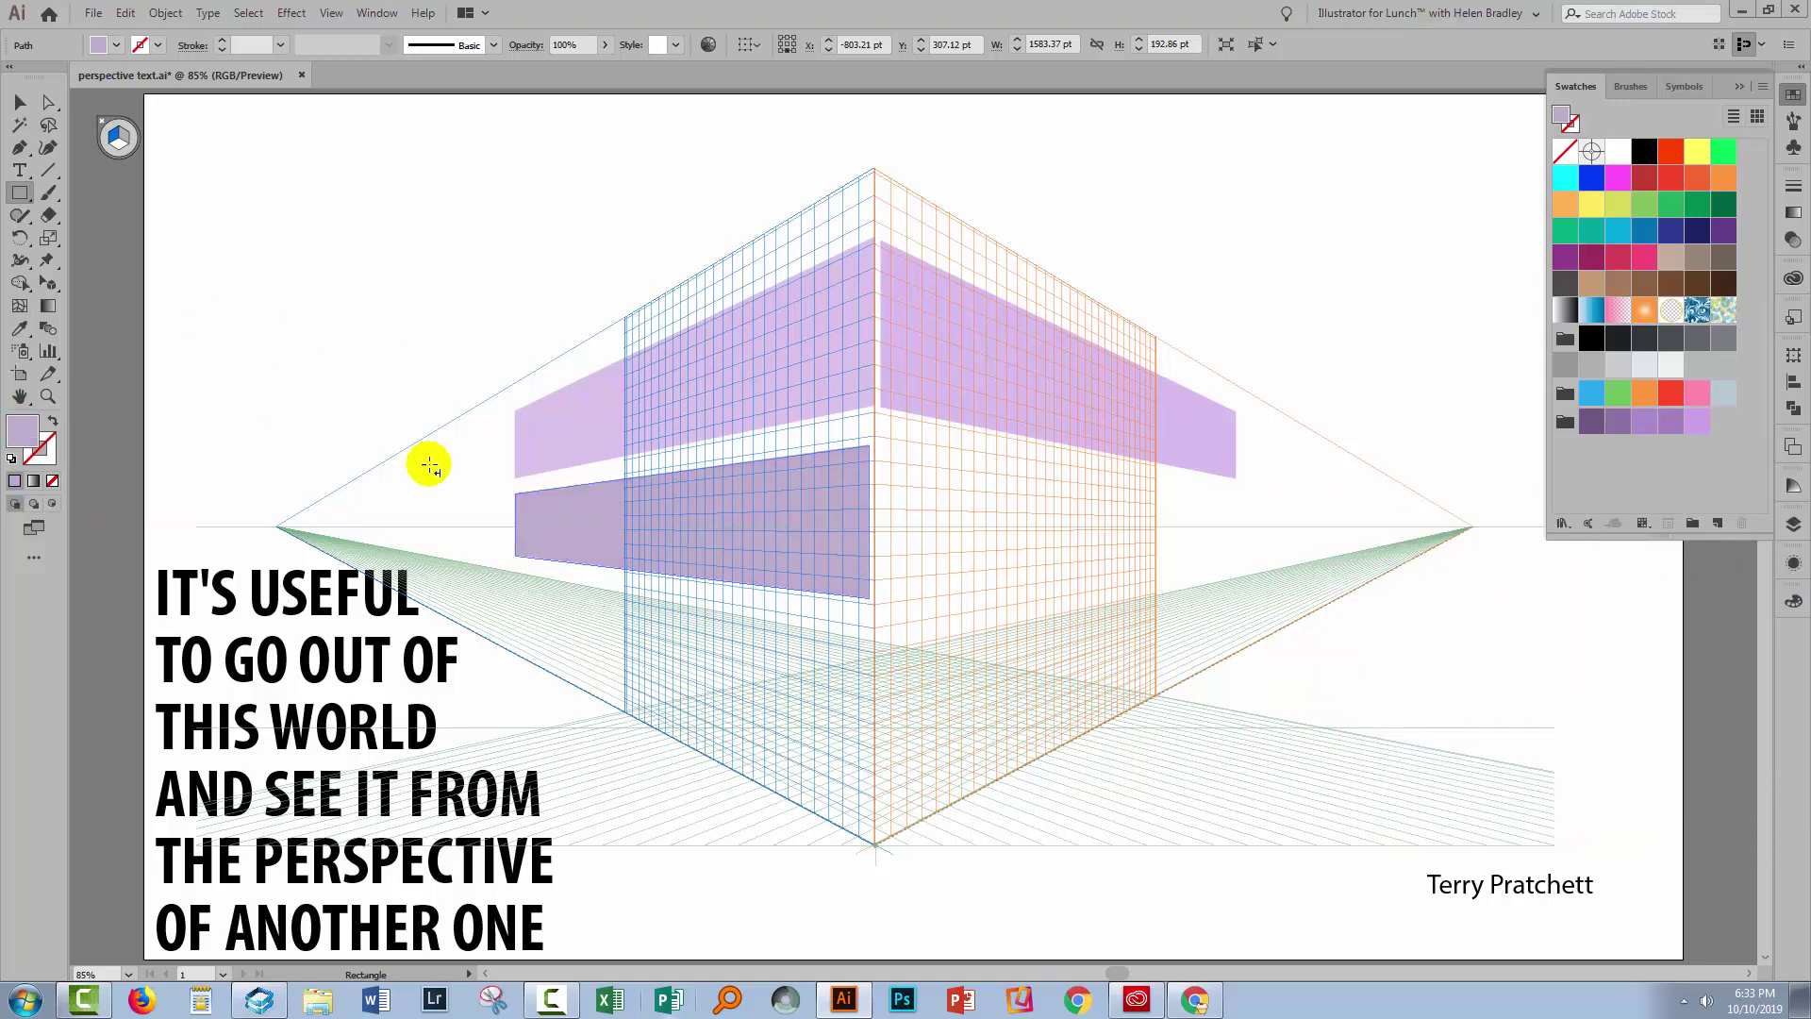
- Duplicate the lower rectangle in perspective onto the right plane, starting at the centre corner
left_click(43, 289)
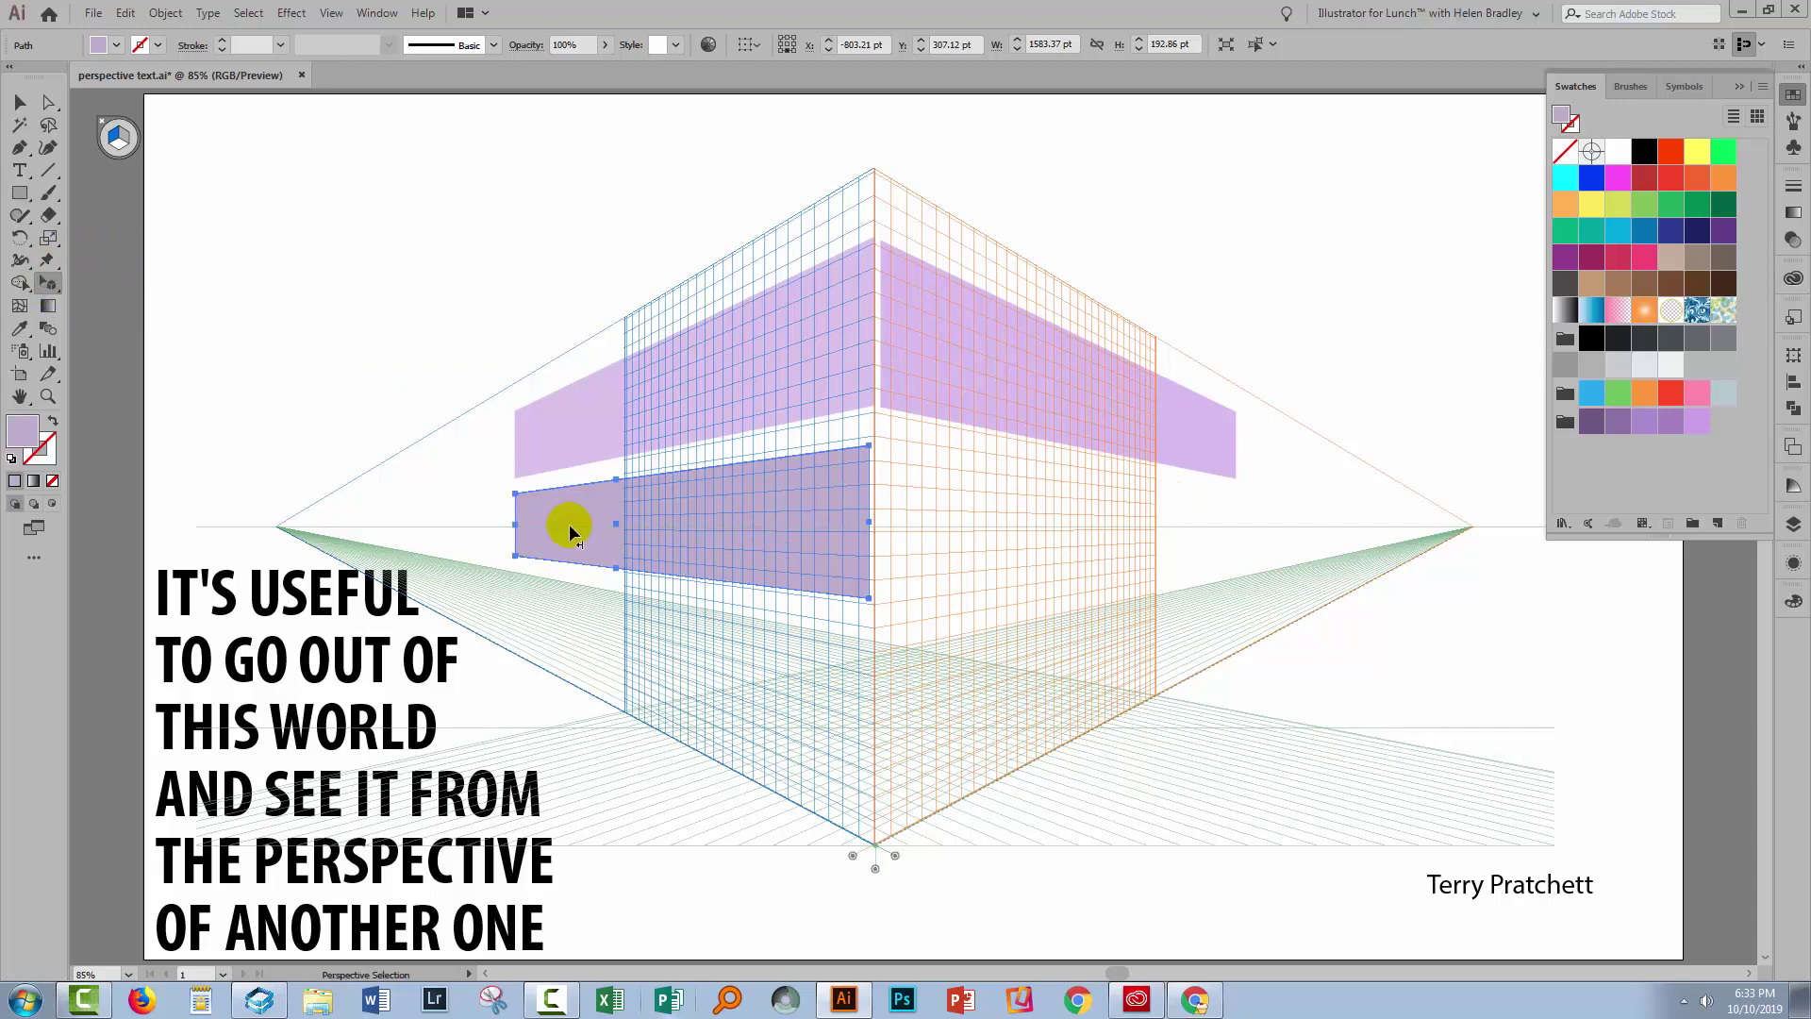
left_click_drag(595, 535, 1100, 529)
left_click(825, 545)
left_click(887, 547)
- Recolour the lower right-plane rectangle with the theme's darkest purple swatch, lightened to a greyish purple
left_click(1591, 421)
double_click(23, 432)
left_click(1305, 605)
left_click(1728, 553)
- Shift the lower rectangles down until they are level, and move both upper rectangles down to sit just above them
key("Down")
key("Down")
key("Down")
key("Down")
left_click_drag(798, 557, 795, 563)
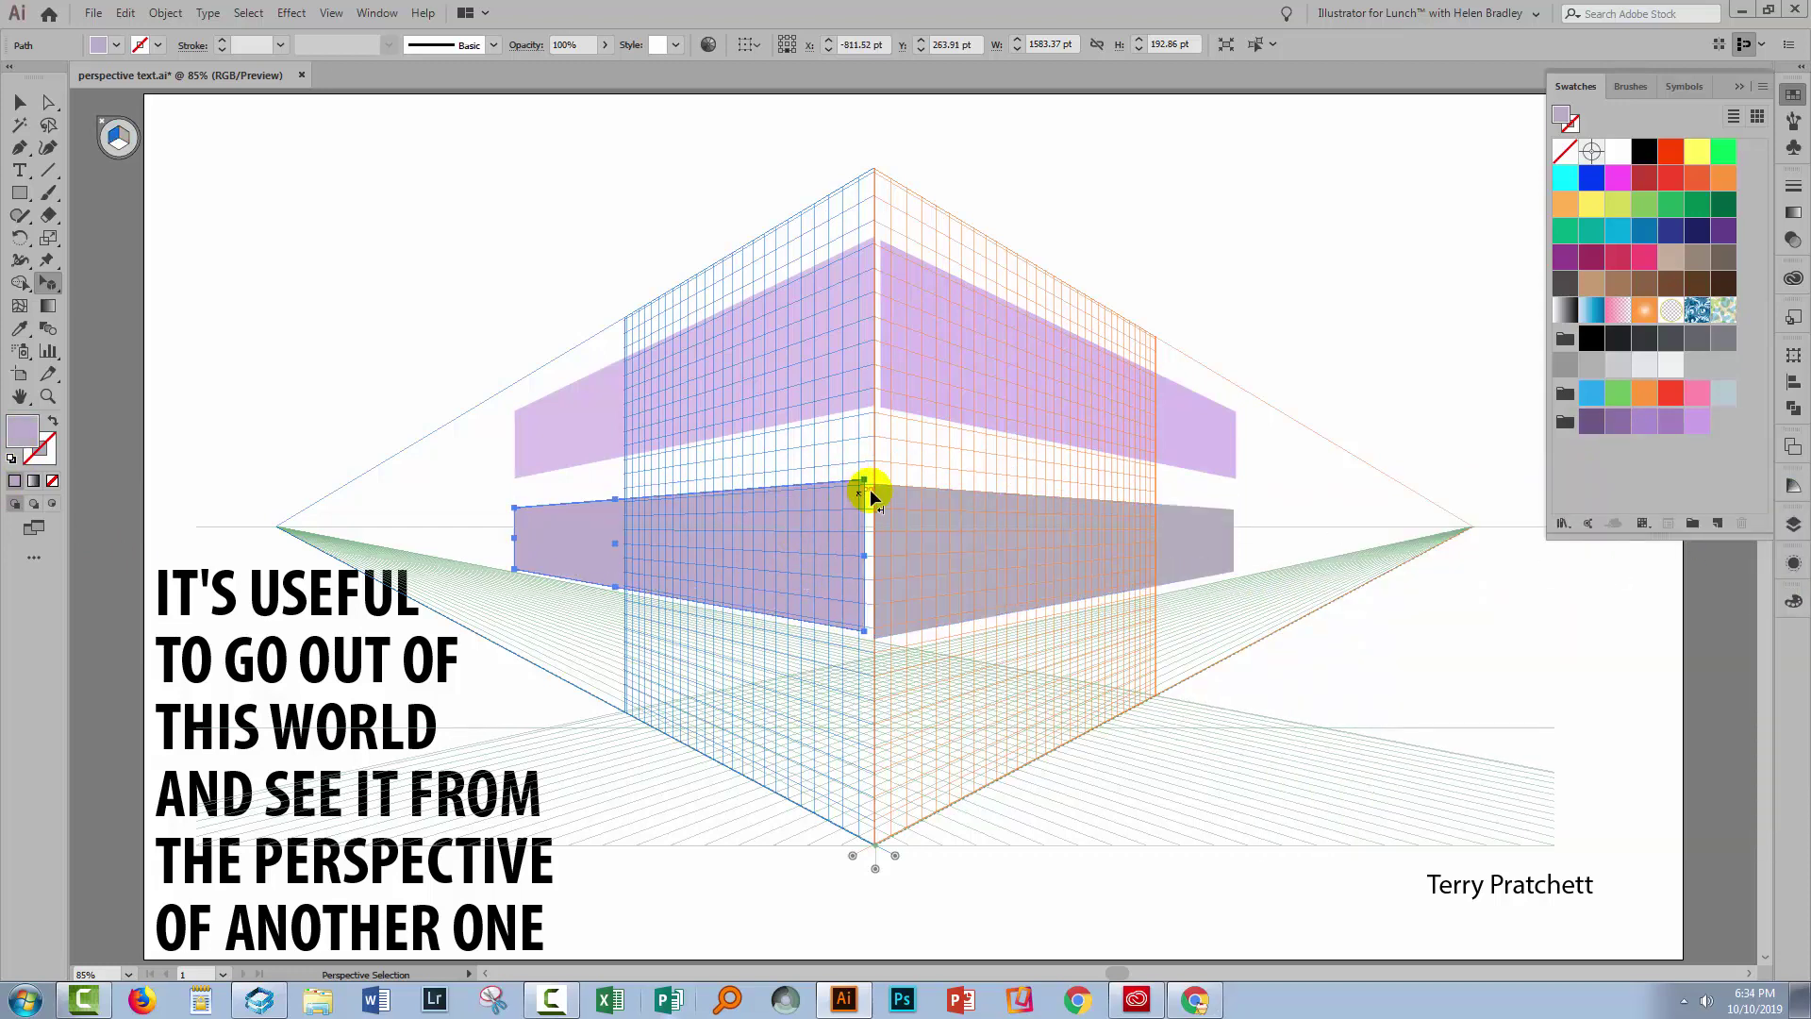
left_click_drag(955, 393, 957, 455)
left_click_drag(812, 368, 813, 435)
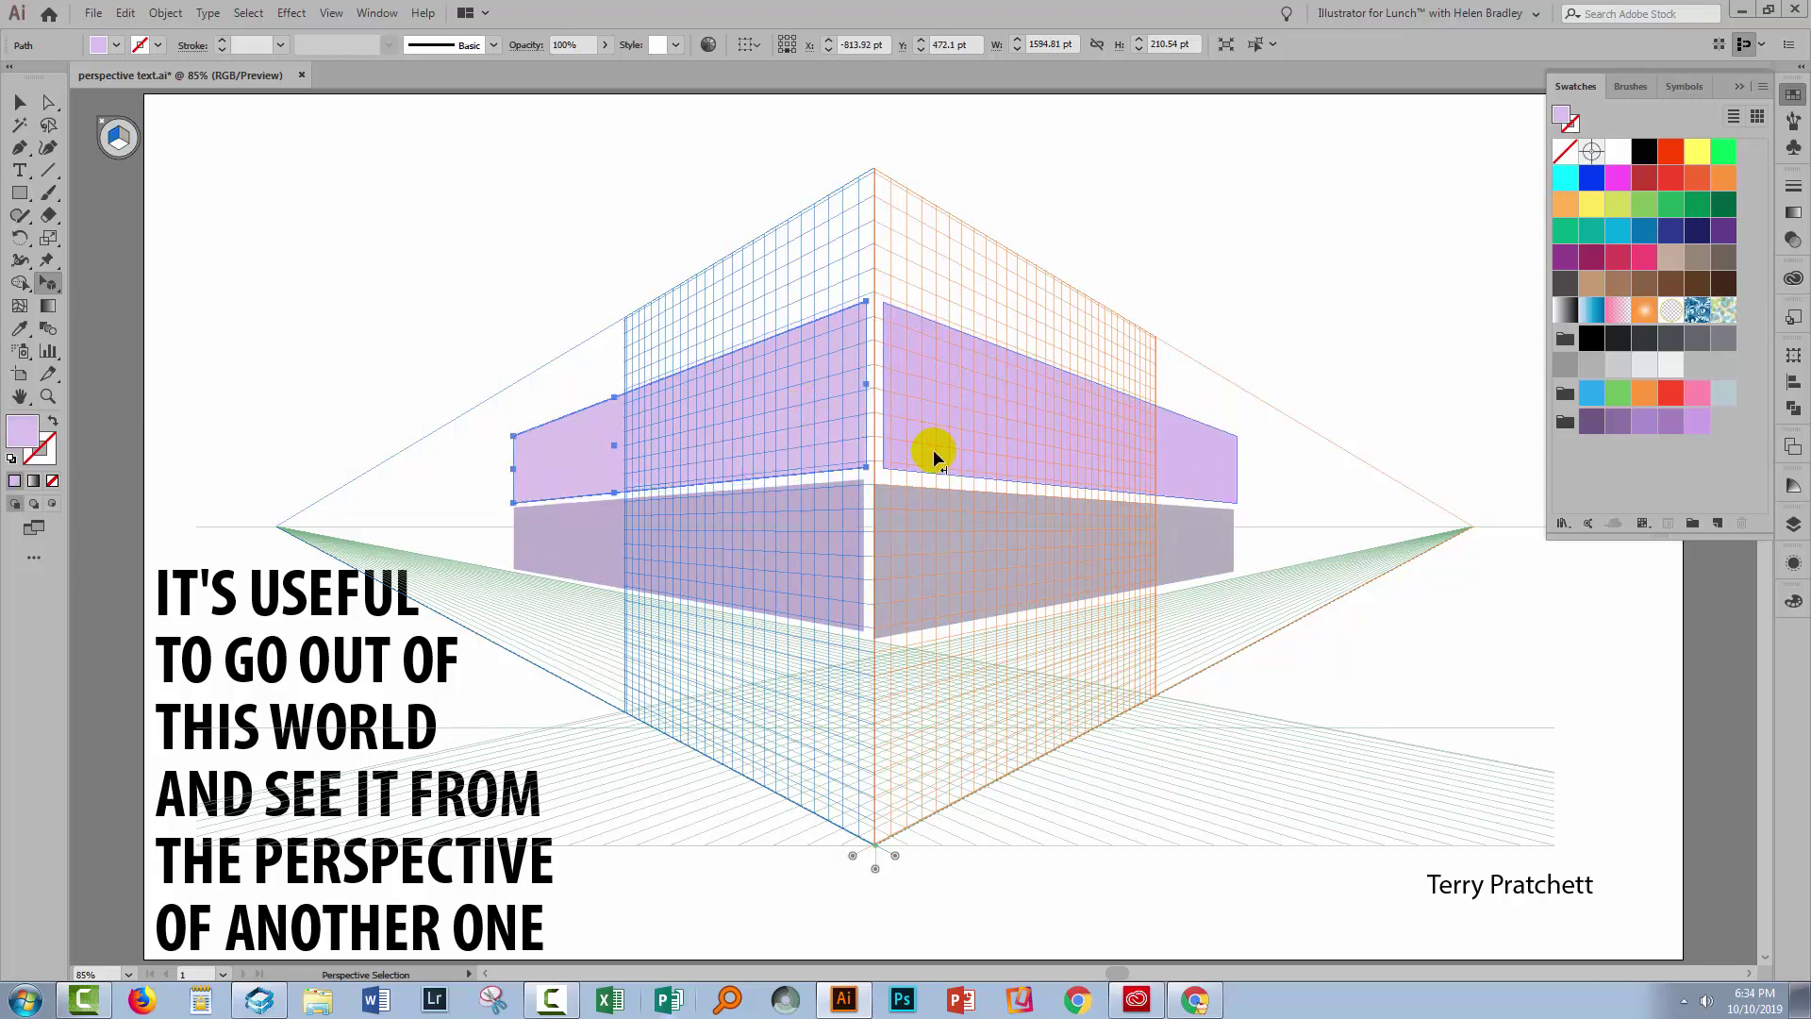
- Select both rectangles on the right plane and align their left edges at the centre corner
left_click(920, 388)
left_click(919, 581)
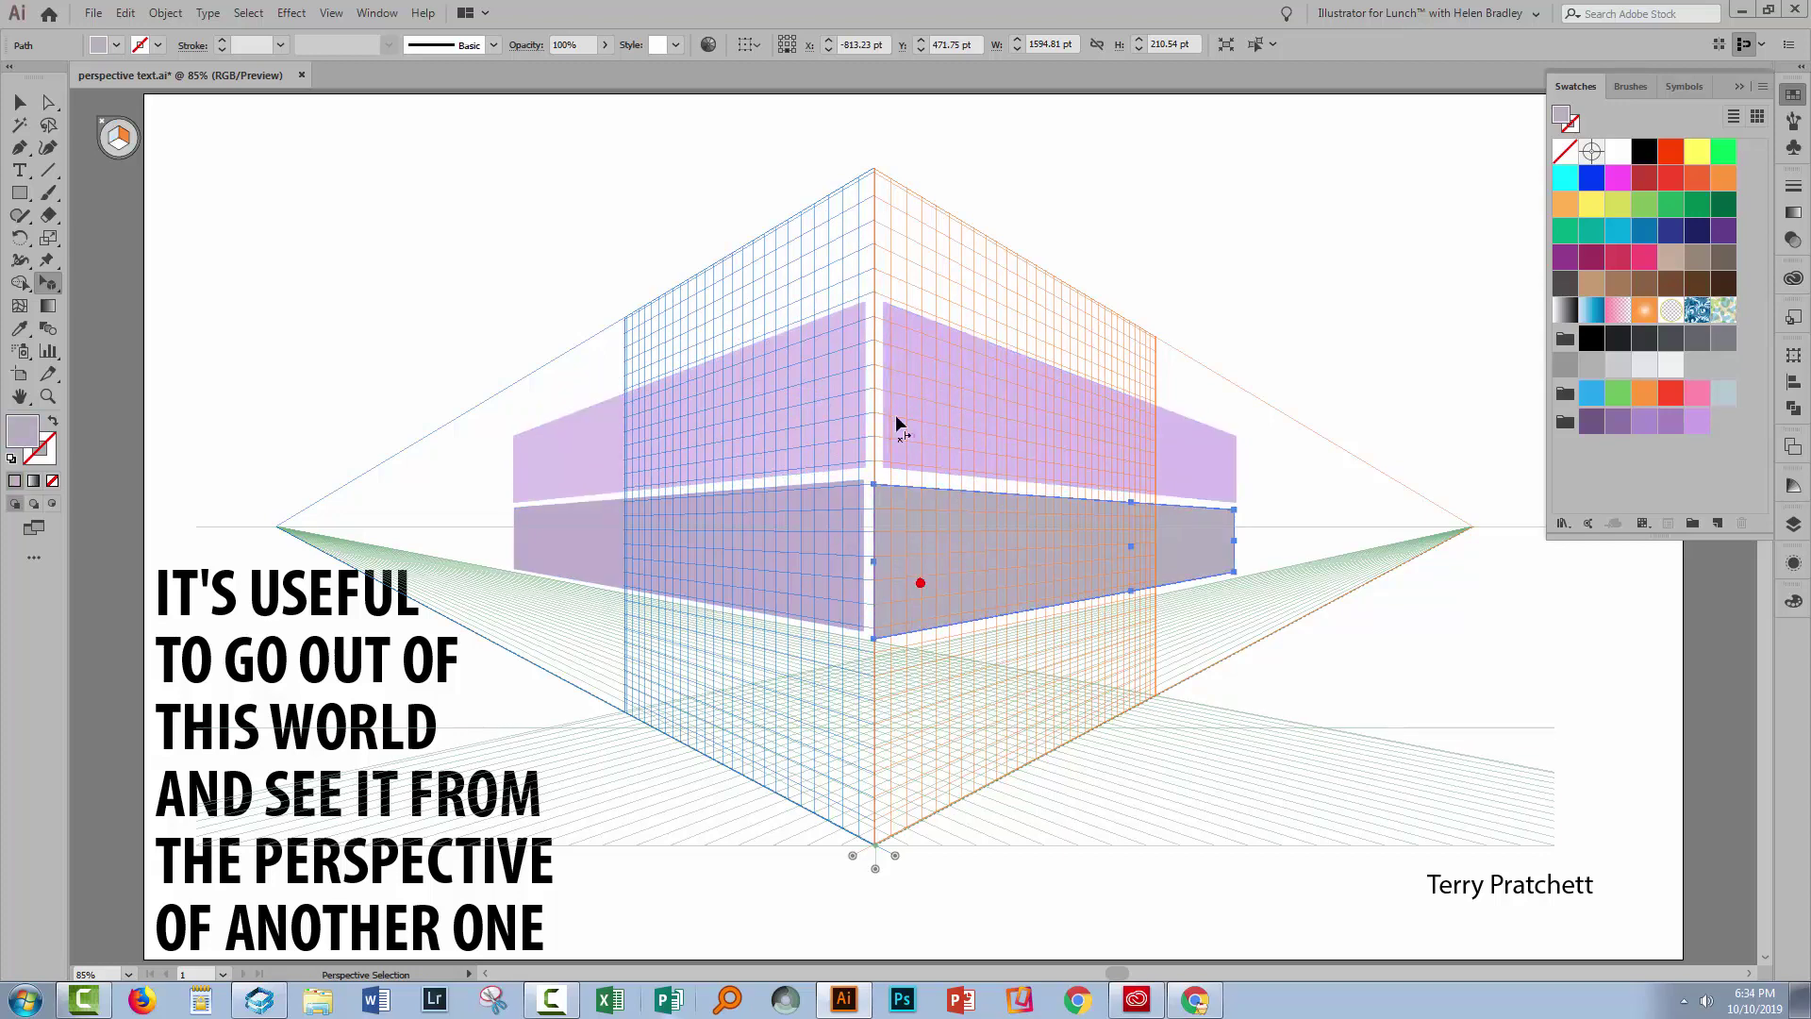
left_click(987, 453, "shift")
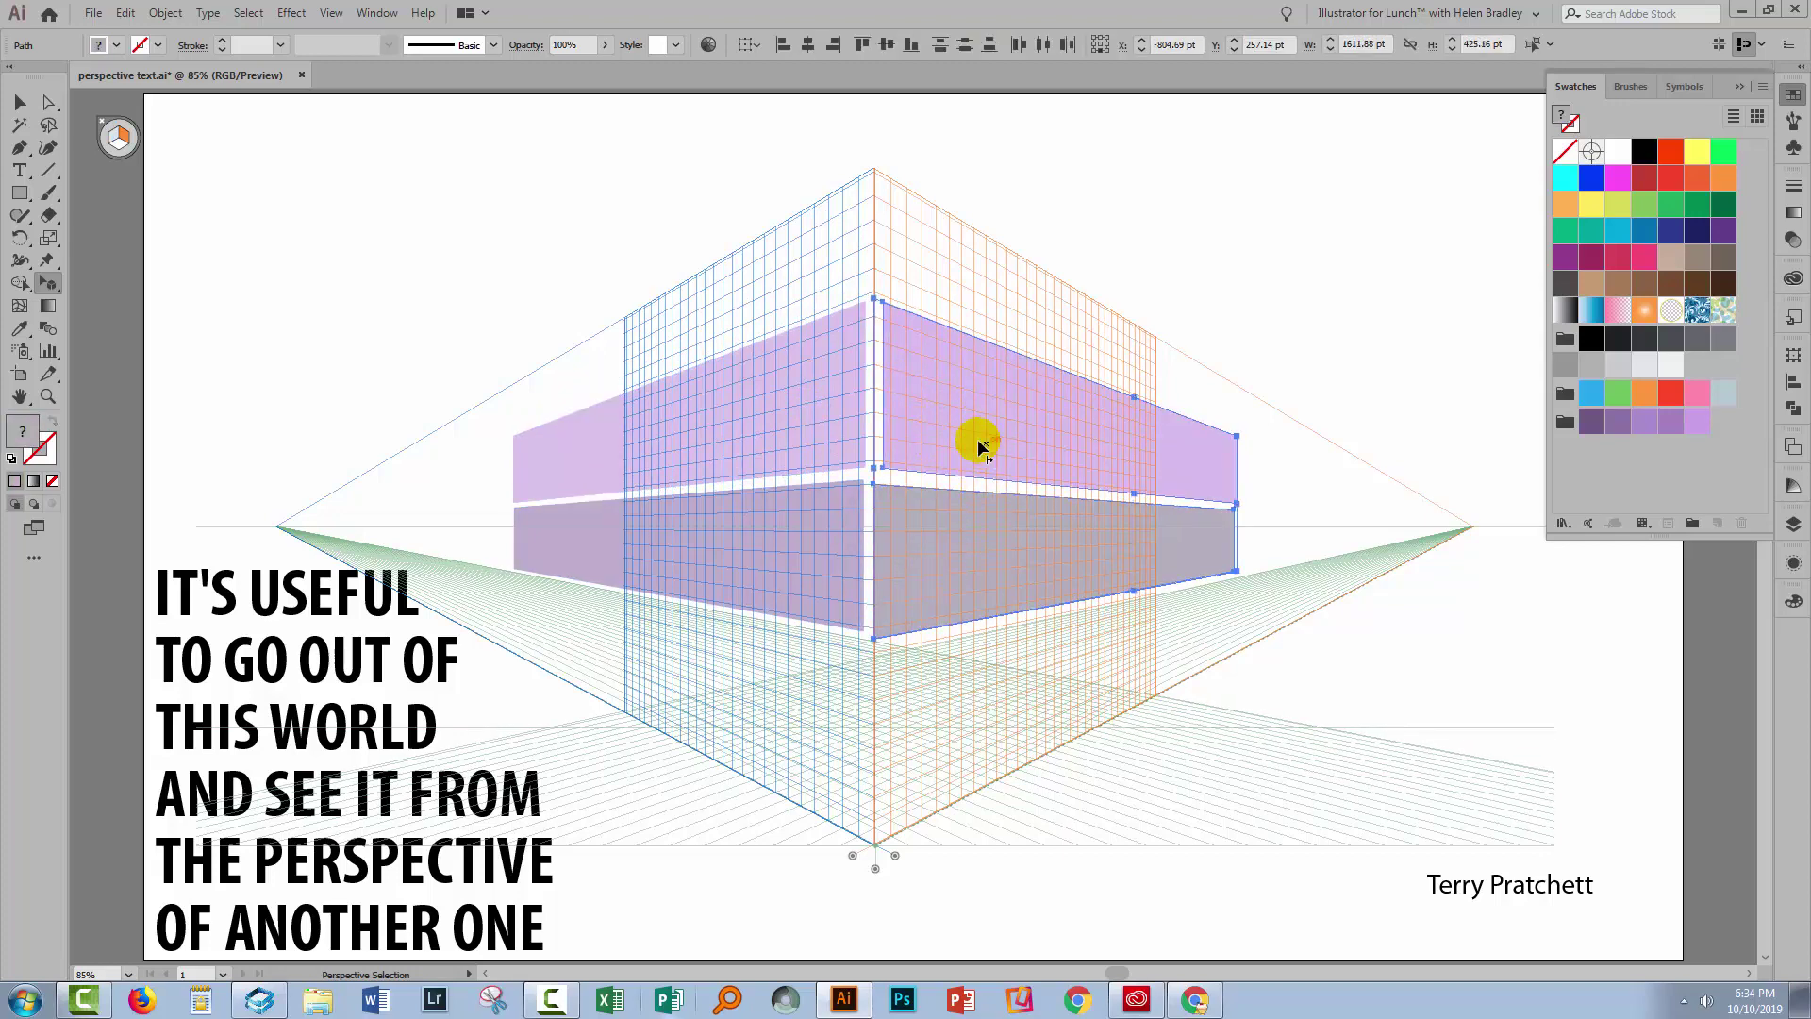
left_click(782, 45)
- Select both rectangles on the left plane, align their horizontal centres and deselect them
left_click(764, 386)
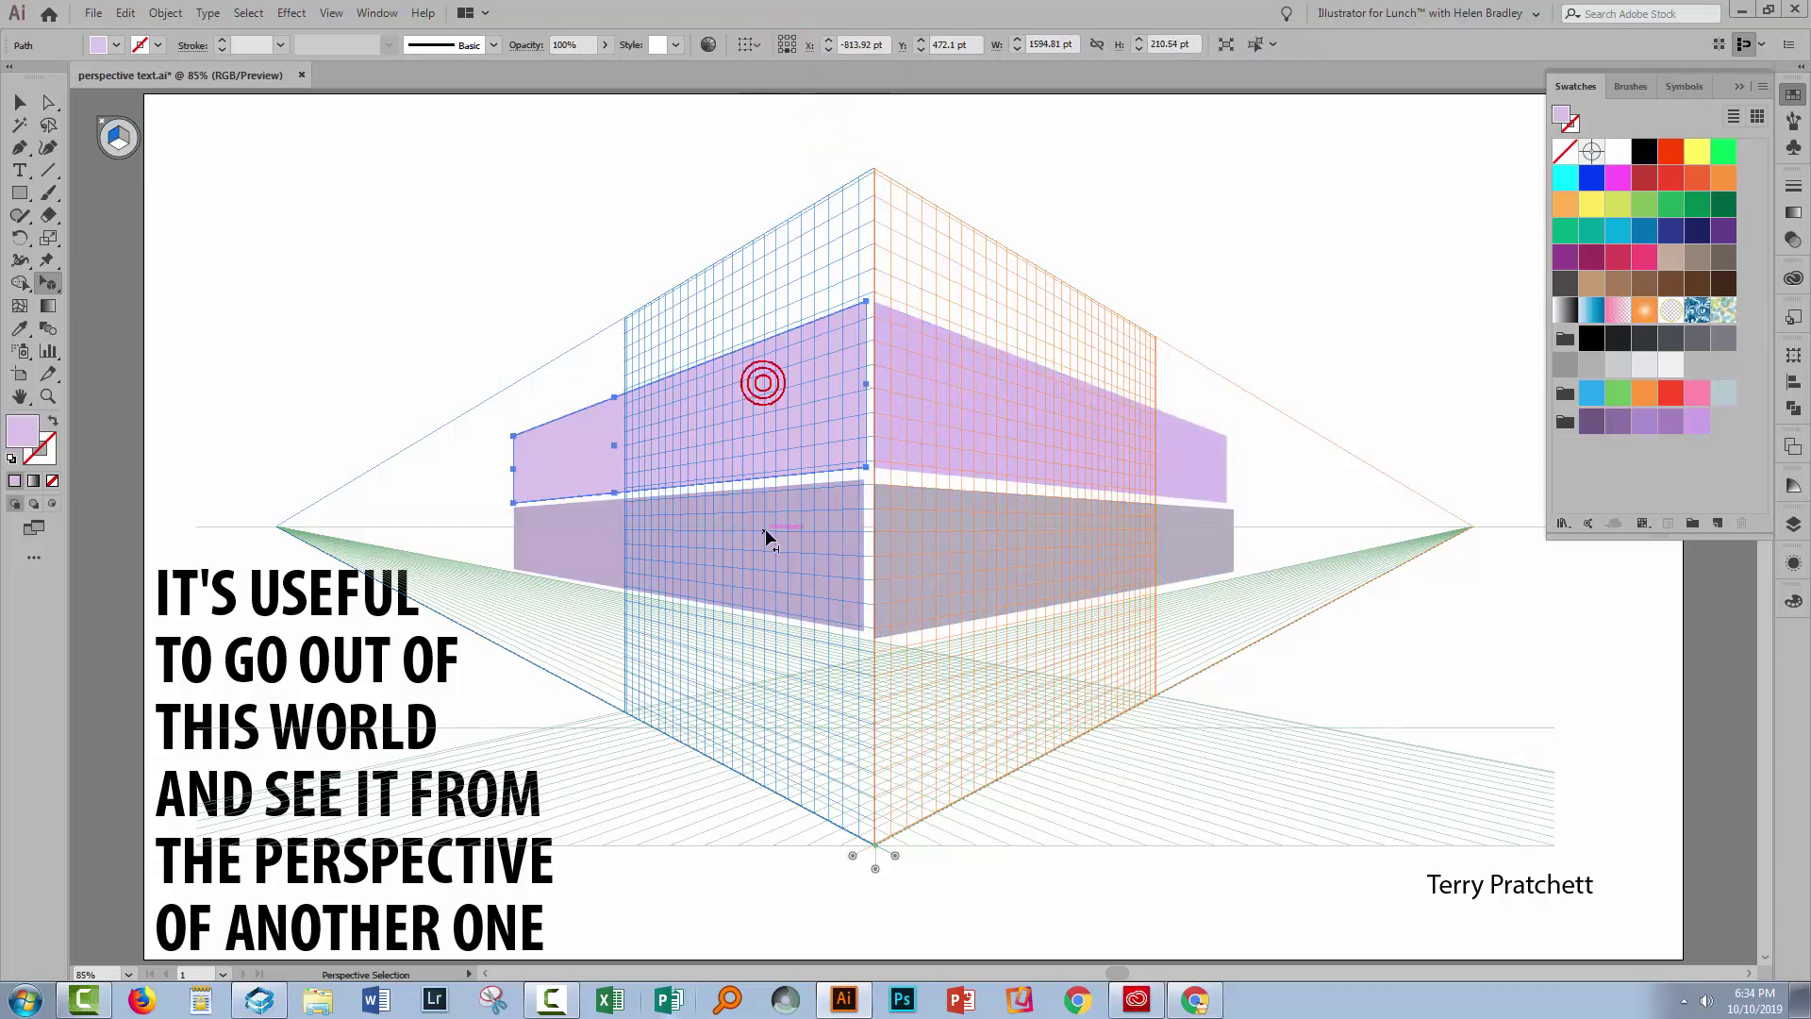
left_click(766, 528, "shift")
left_click(807, 45)
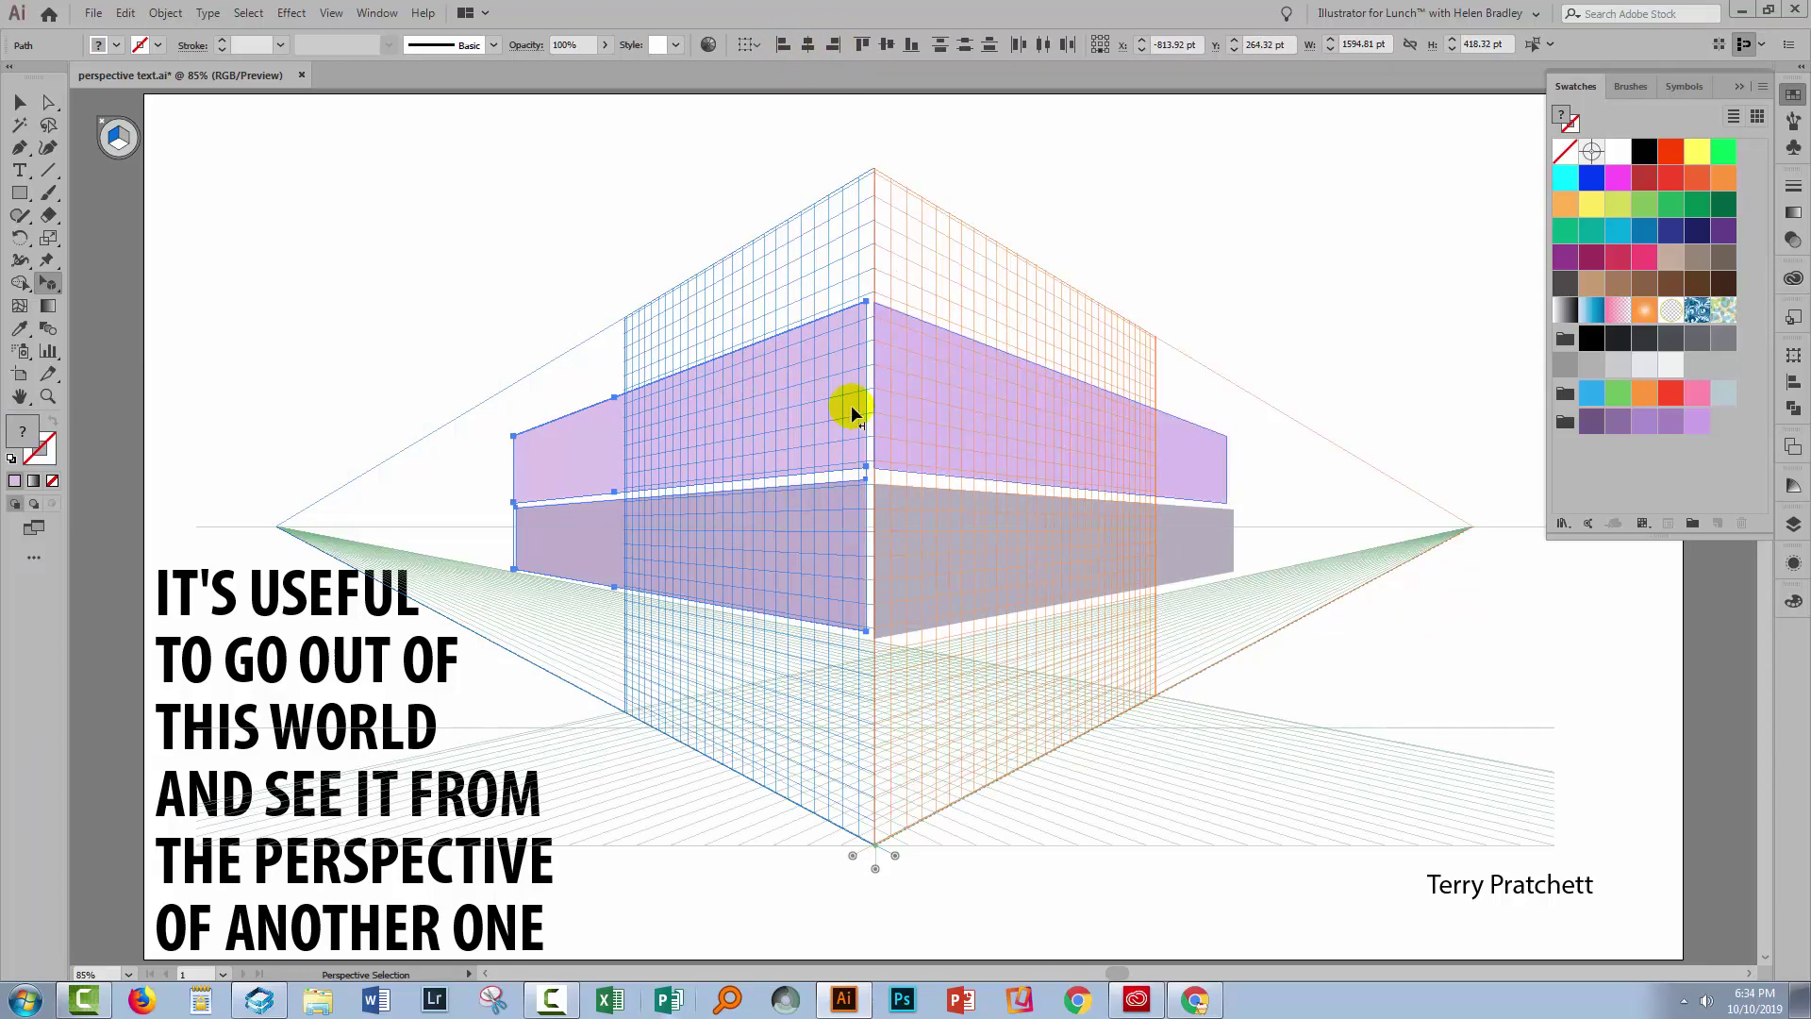
left_click(572, 248)
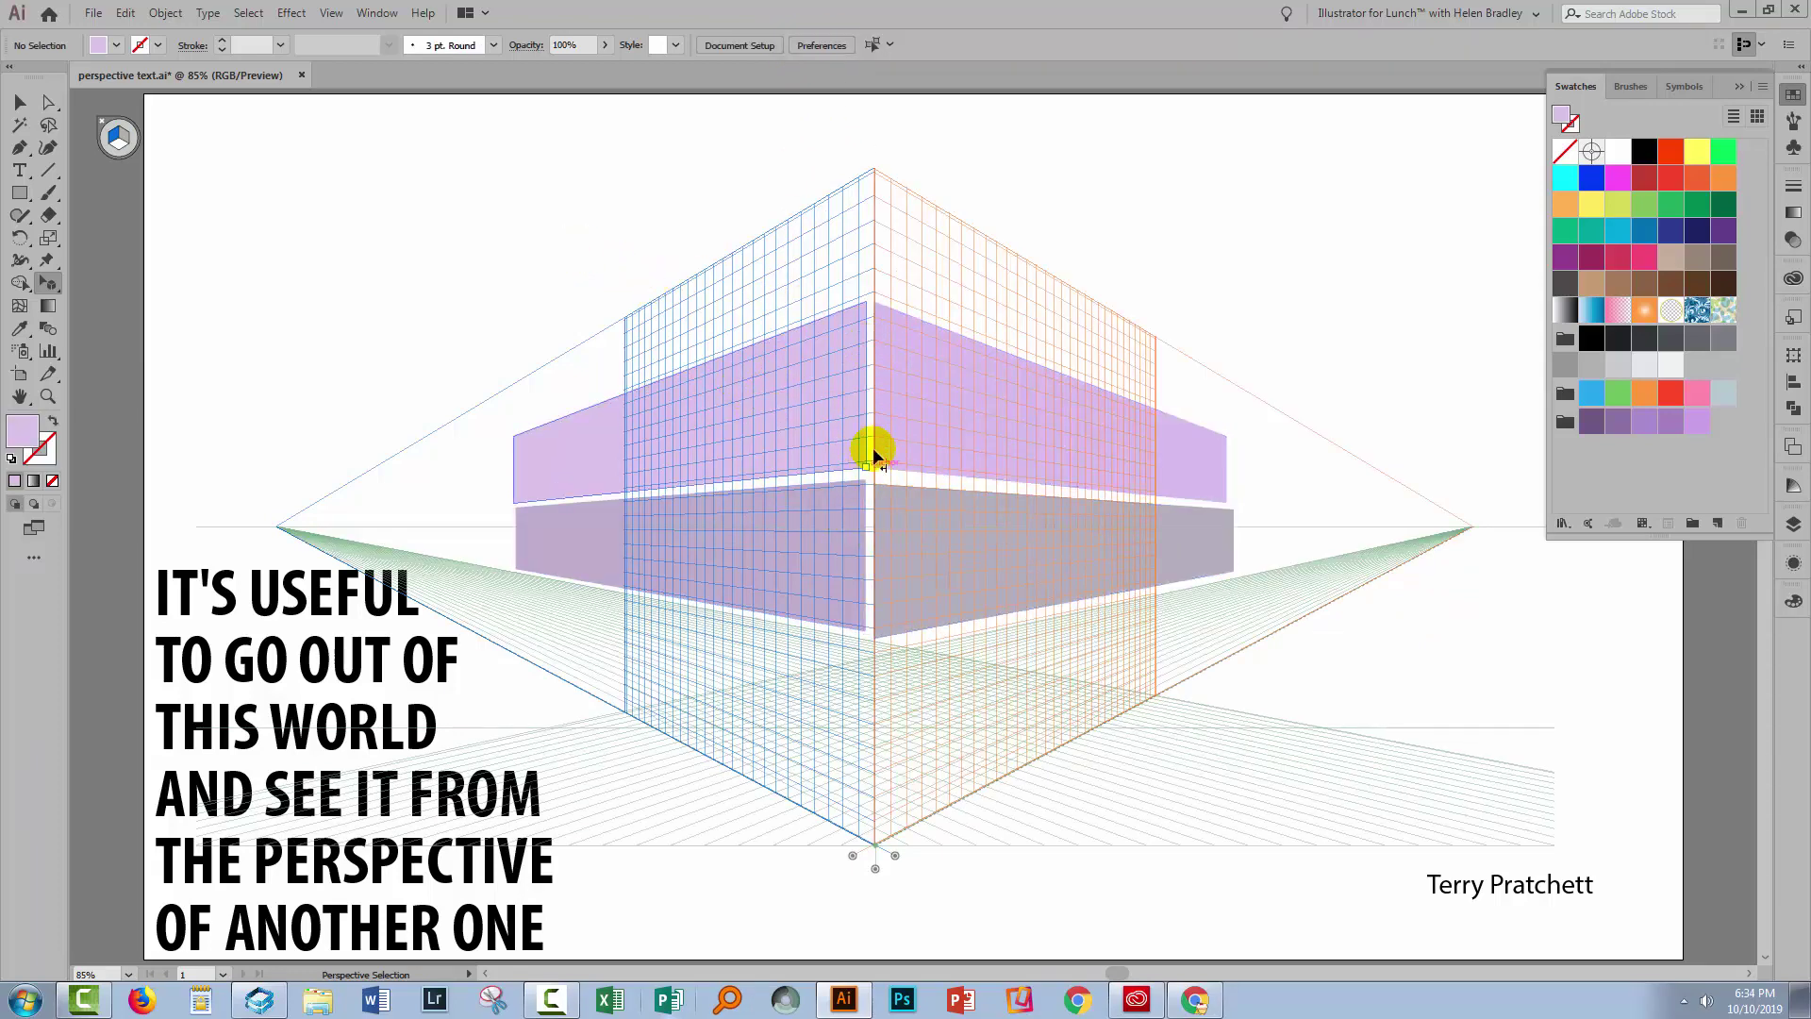
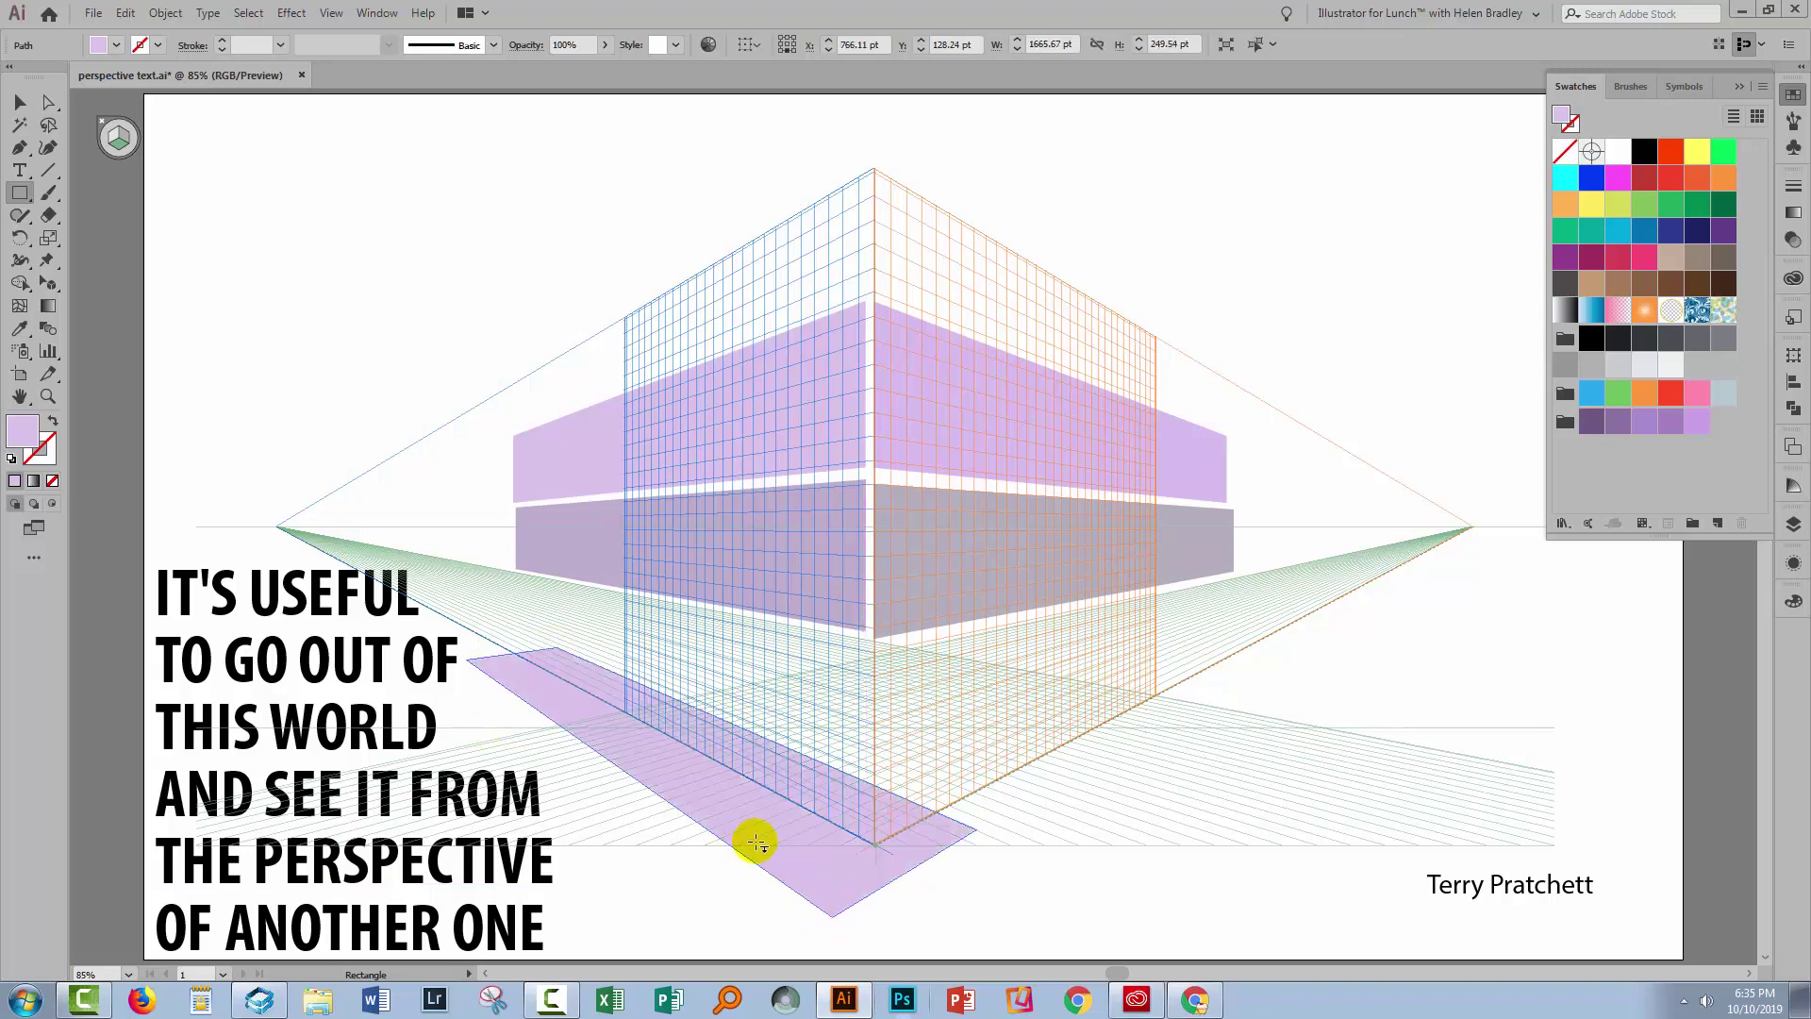
- Move the light purple ground-plane rectangle inward so it crosses beneath the grid's centre corner
key("shift+v")
left_click_drag(754, 846, 861, 727)
left_click_drag(865, 708, 854, 741)
- Select the two right-plane rectangles and shift them down, and lower both left-plane rectangles to match them at the centre corner
left_click_drag(755, 295, 962, 639)
left_click(727, 351)
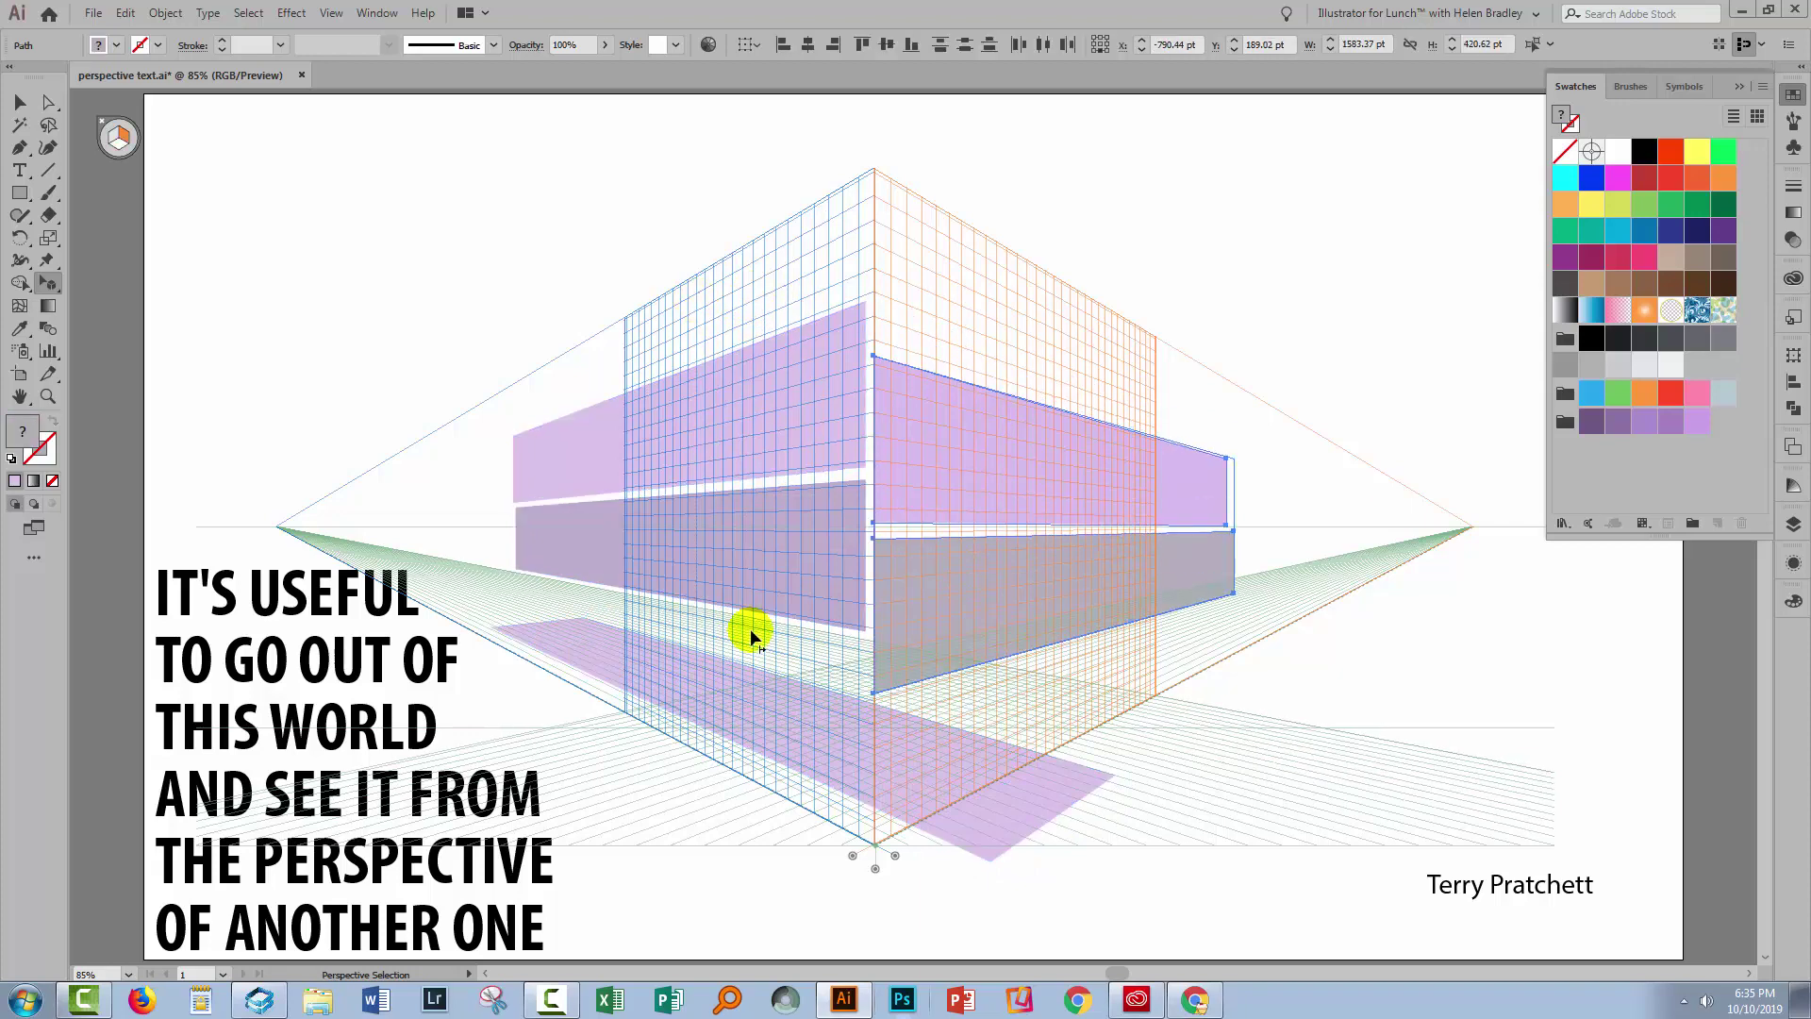
left_click_drag(775, 584, 773, 642)
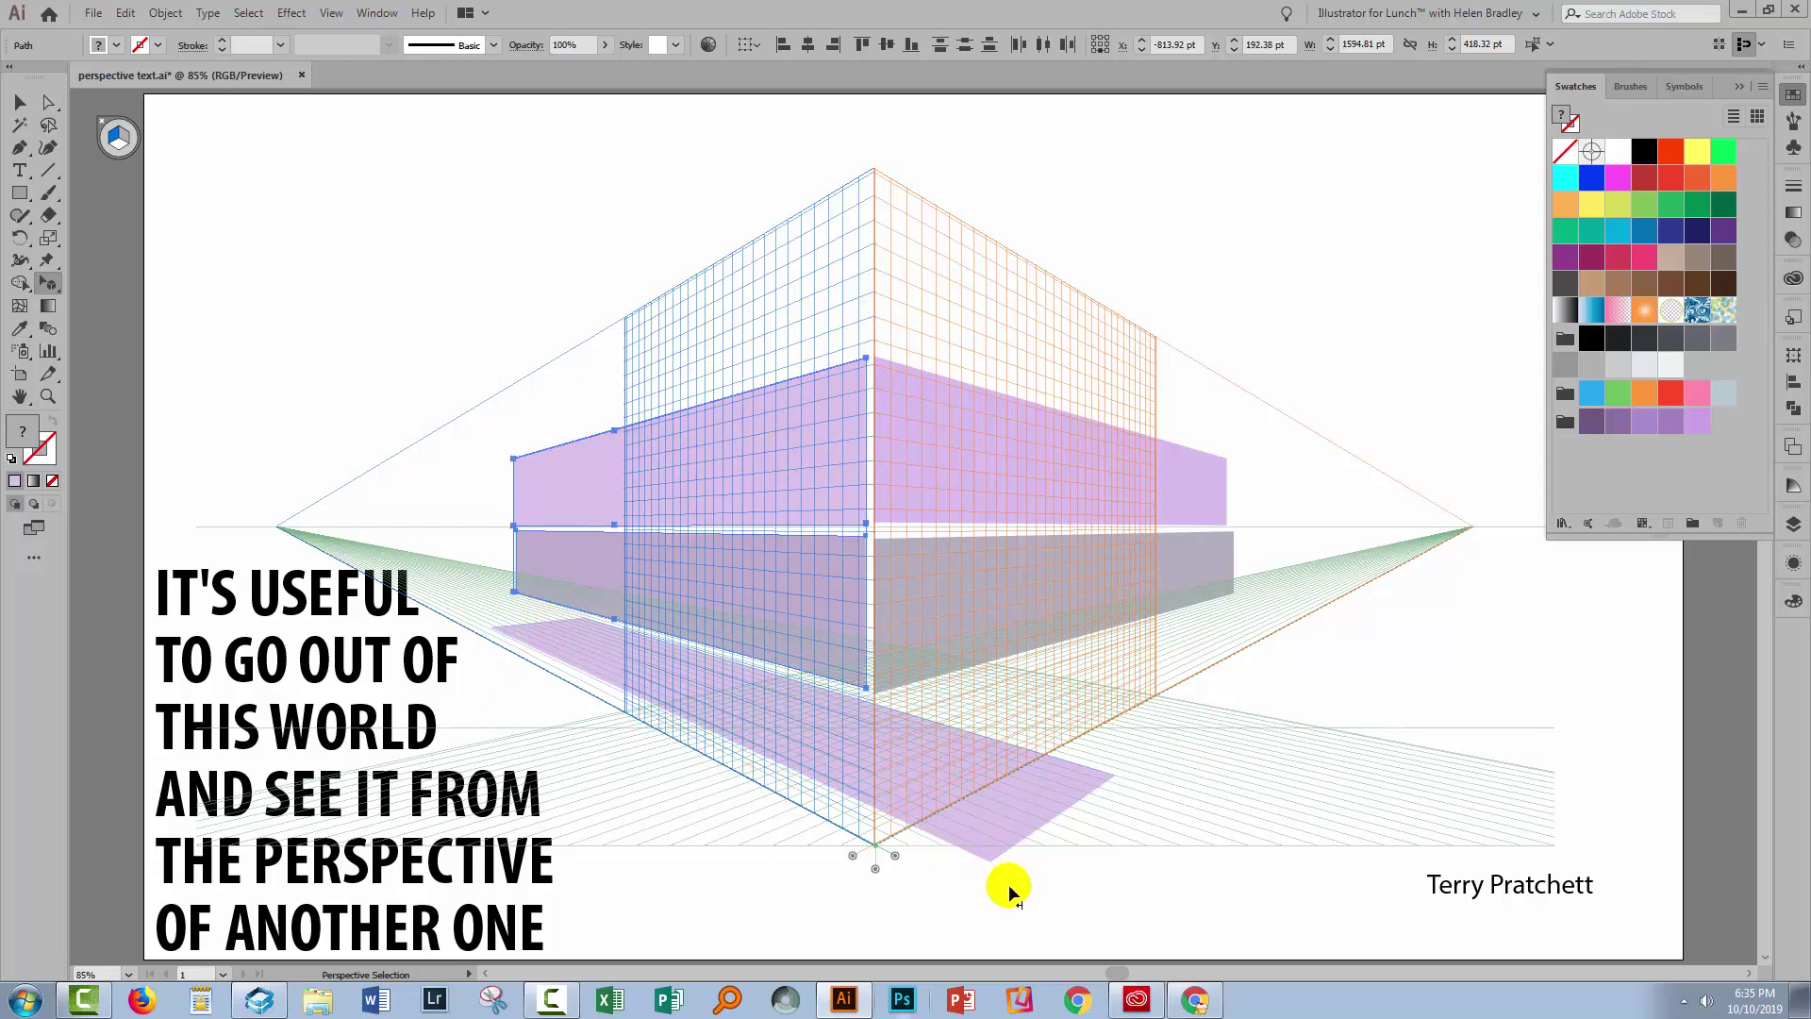
- Nudge the light purple ground-plane rectangle along the ground and place a duplicate of it alongside, further to the right
left_click(1005, 841)
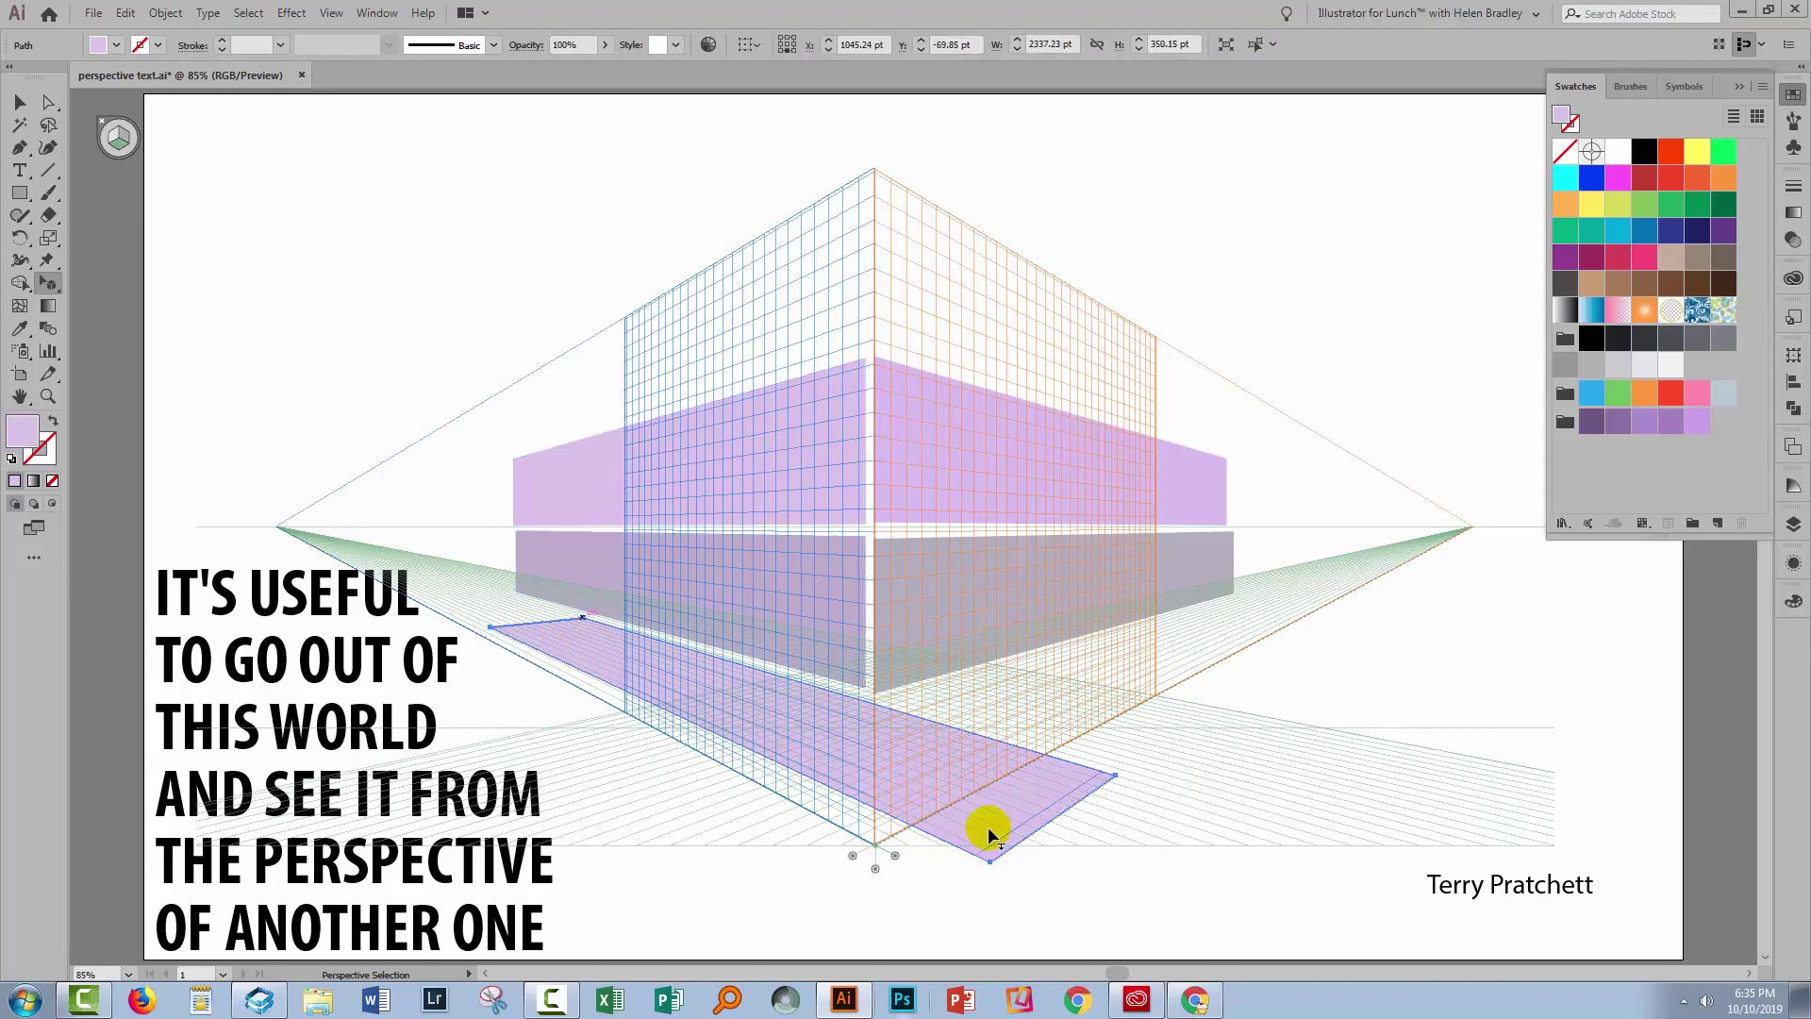
left_click_drag(988, 826, 1011, 837)
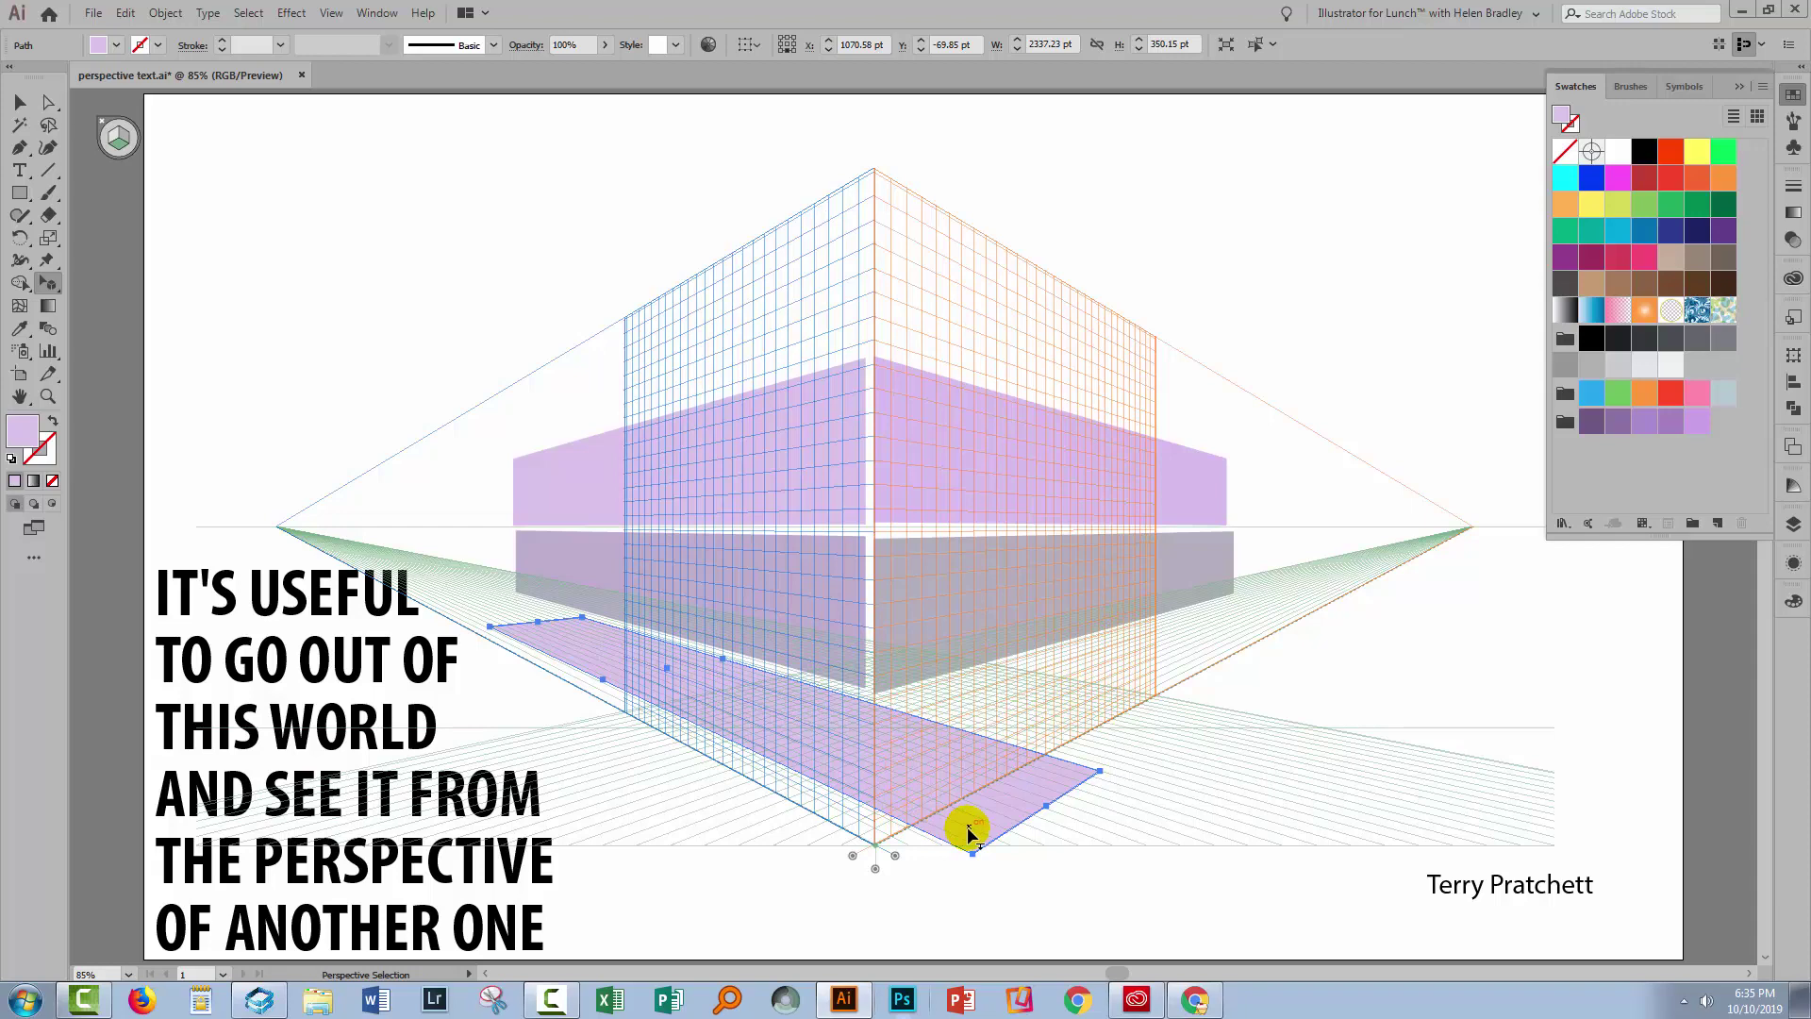
left_click_drag(969, 832, 1172, 837)
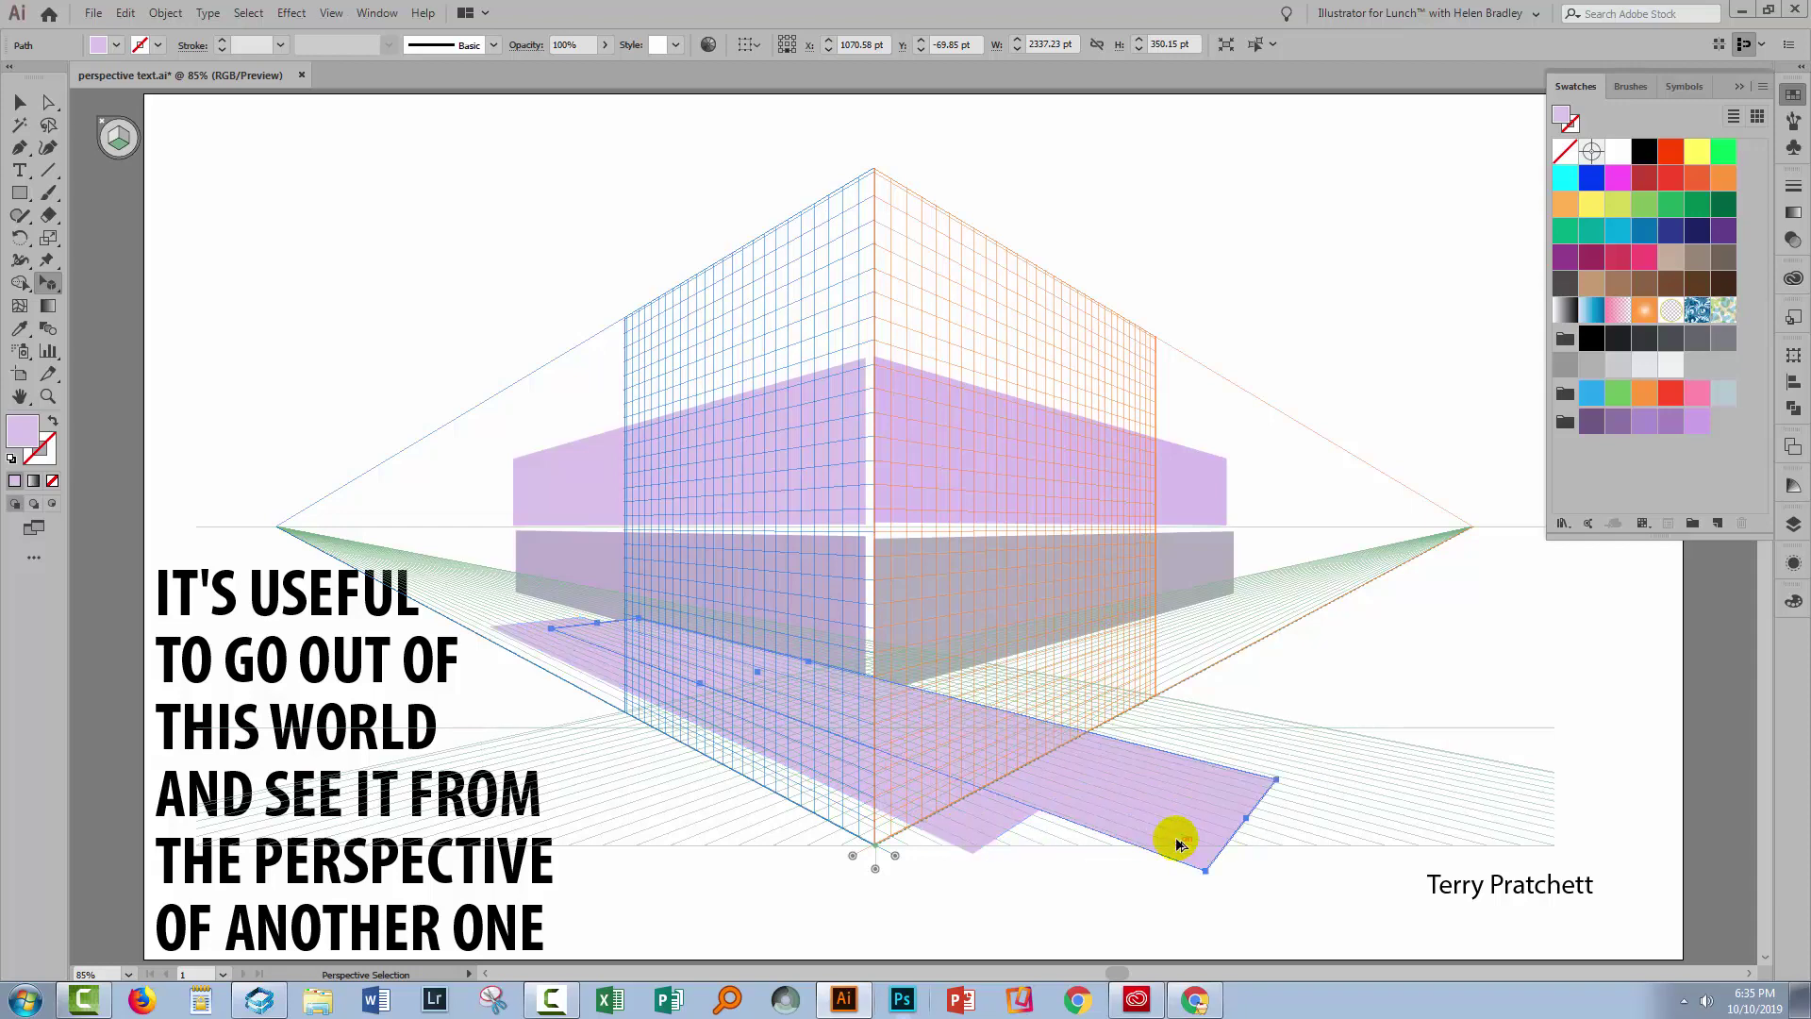
- Recolour the duplicated ground rectangle with the second purple theme swatch, lightened to #c3b8cc
left_click(1615, 418)
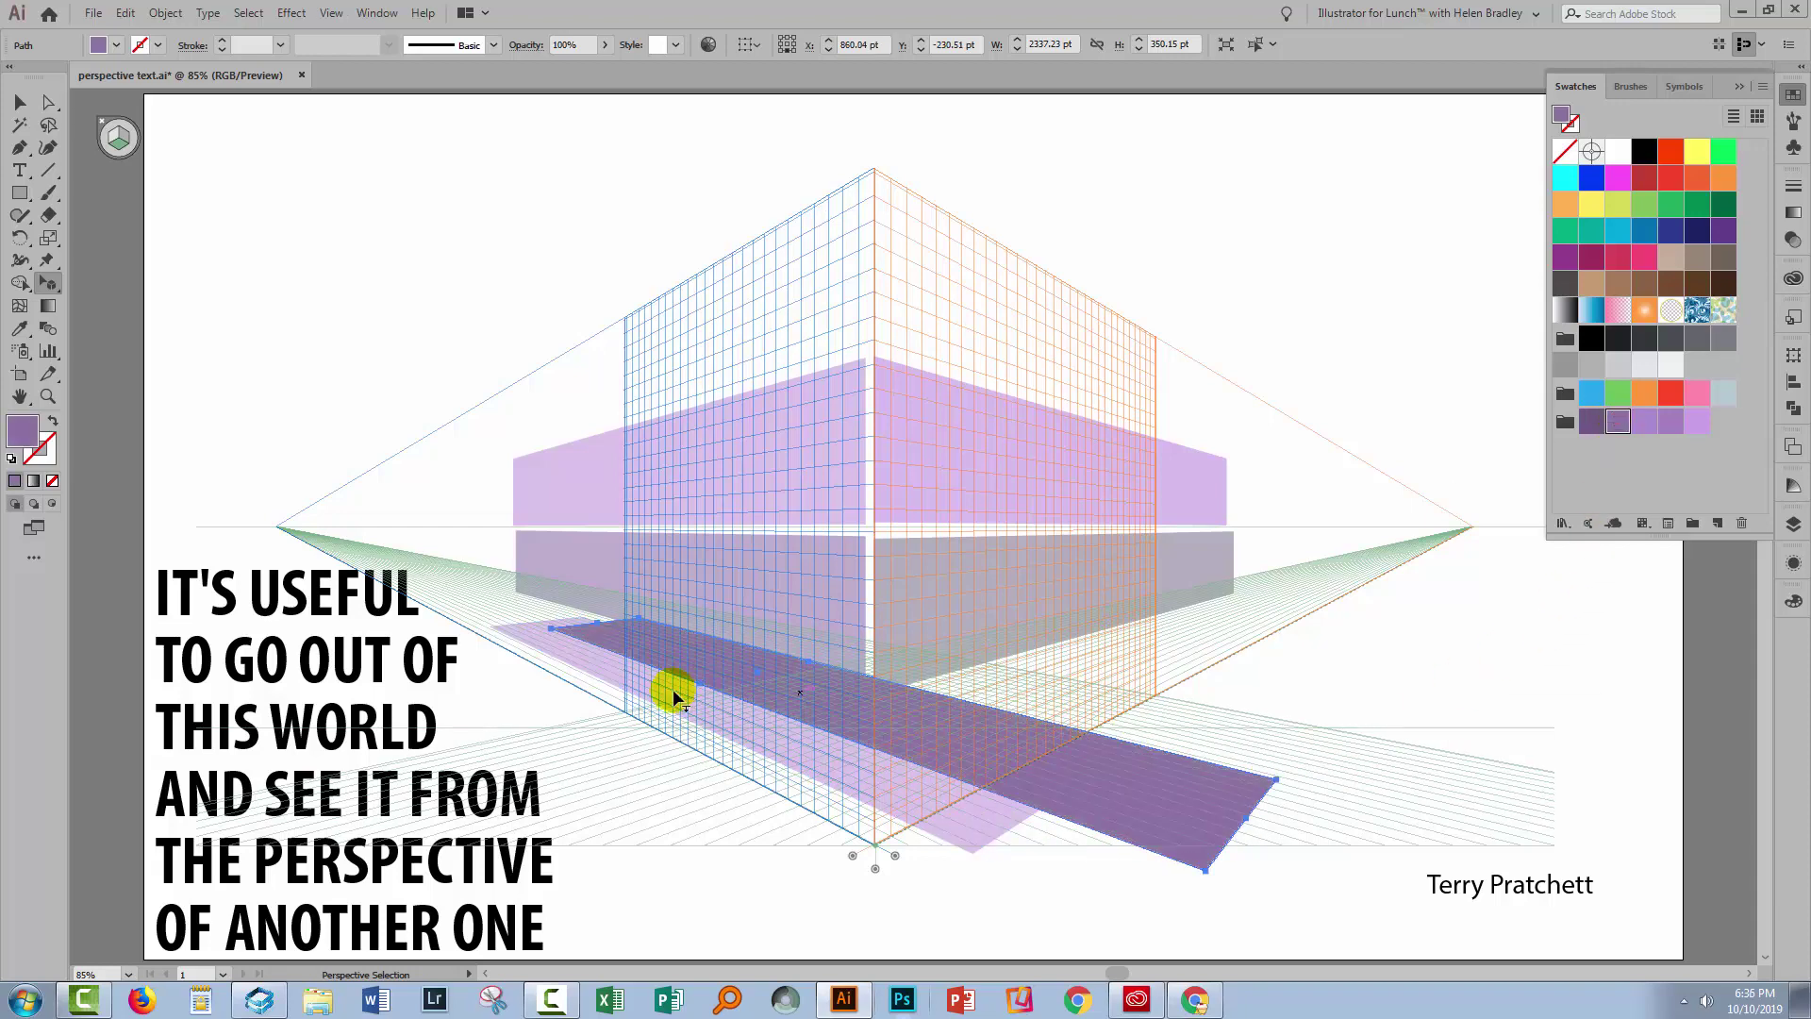
double_click(23, 431)
left_click_drag(1283, 564, 1307, 594)
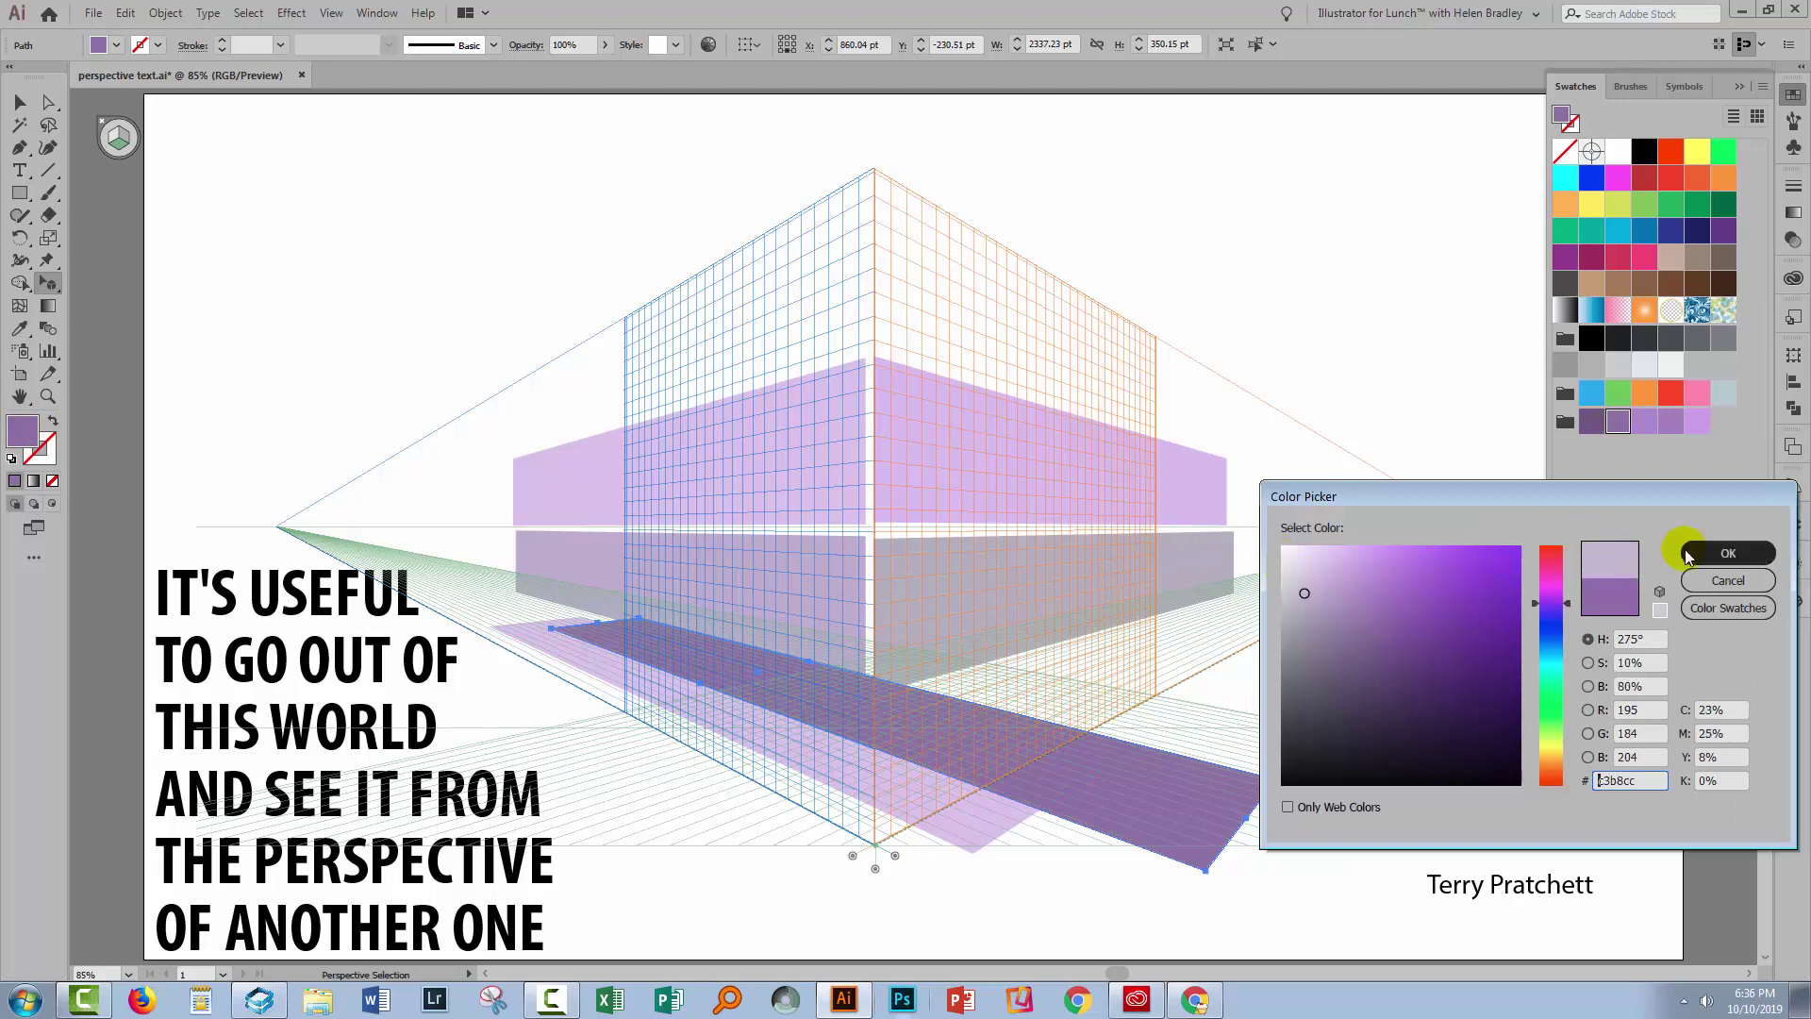
left_click(1728, 553)
- Move and resize the pale ground rectangle to 510 by 2716.26 pt, running along the base of the right-plane rectangles, and deselect it
left_click_drag(1112, 764, 1277, 741)
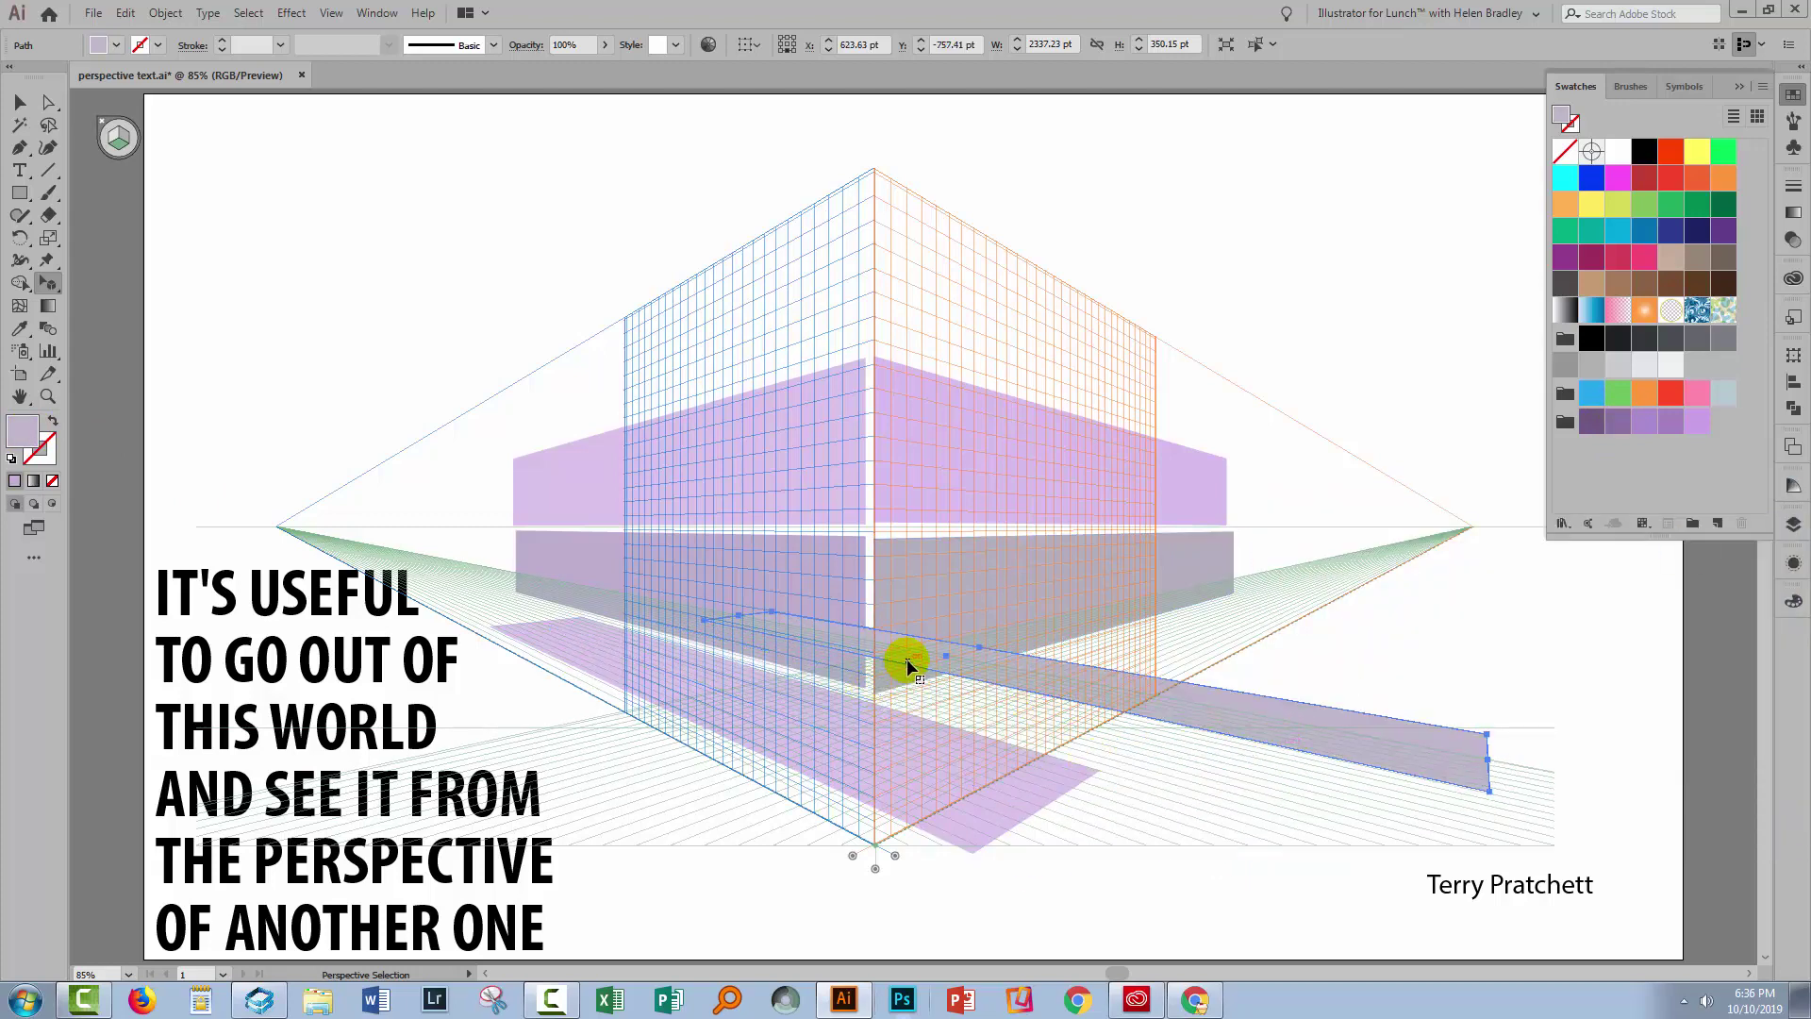
left_click_drag(904, 677, 1458, 780)
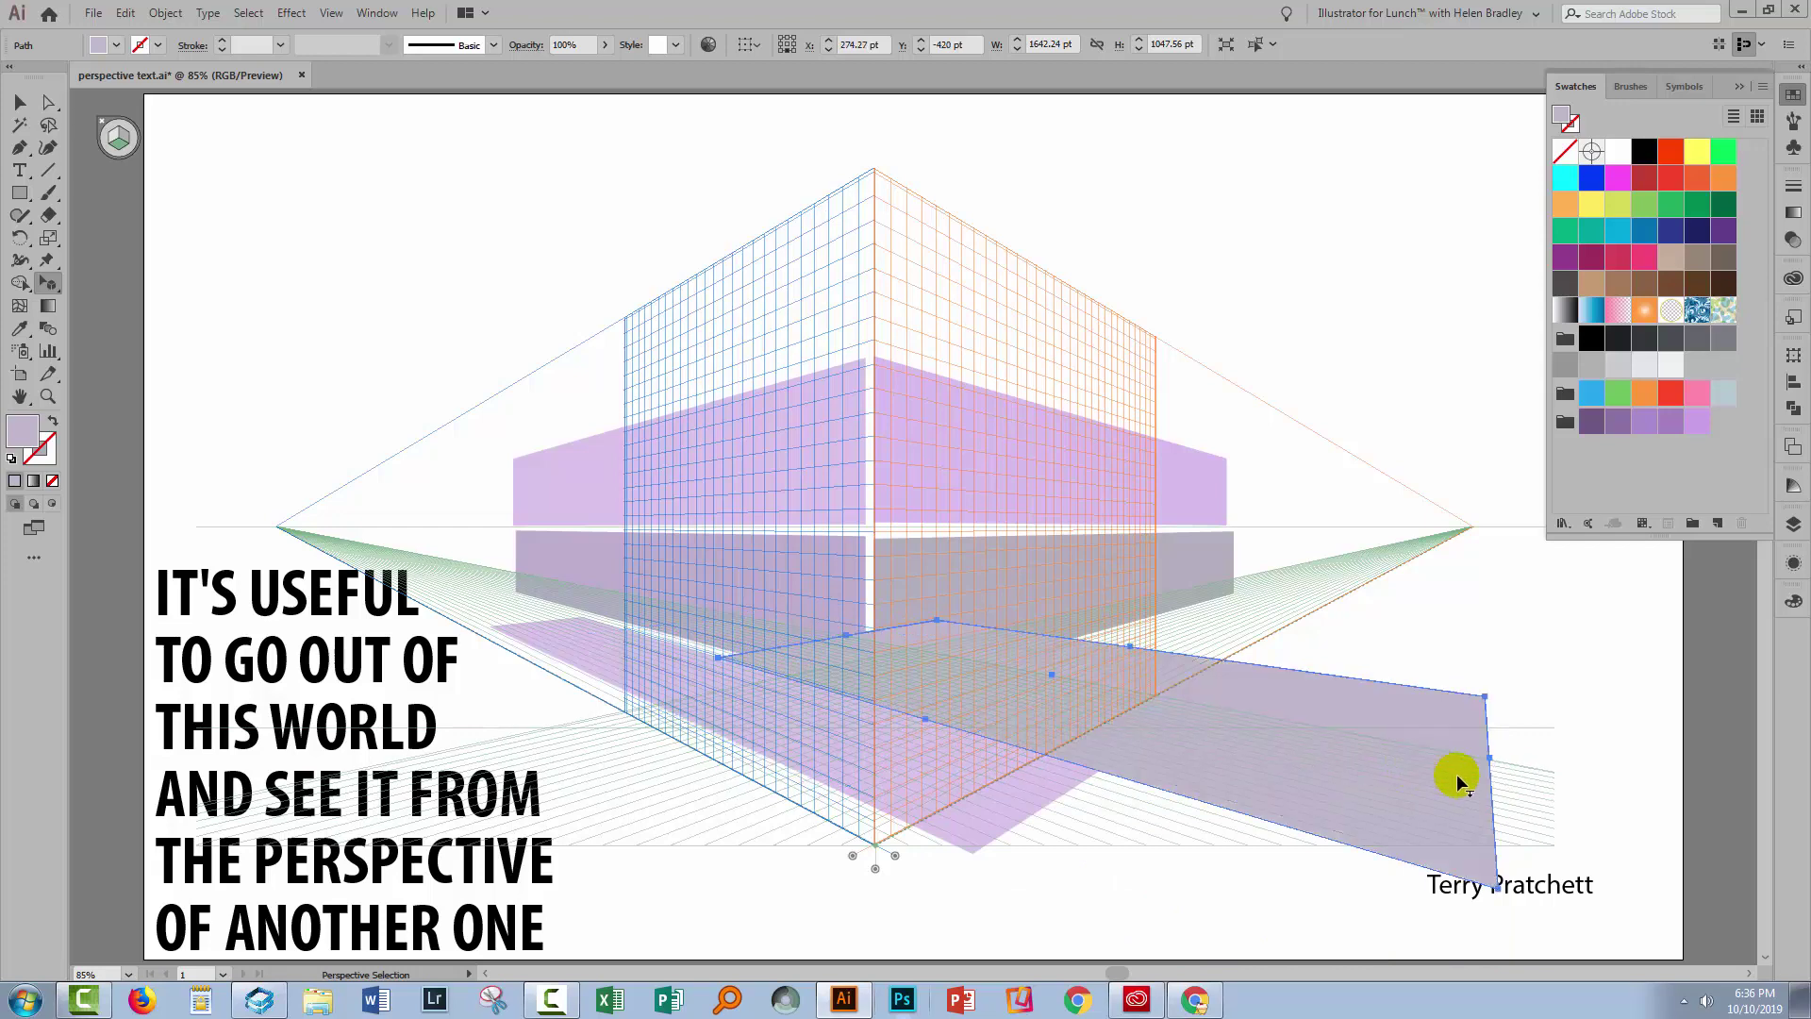
left_click_drag(1055, 717, 1169, 727)
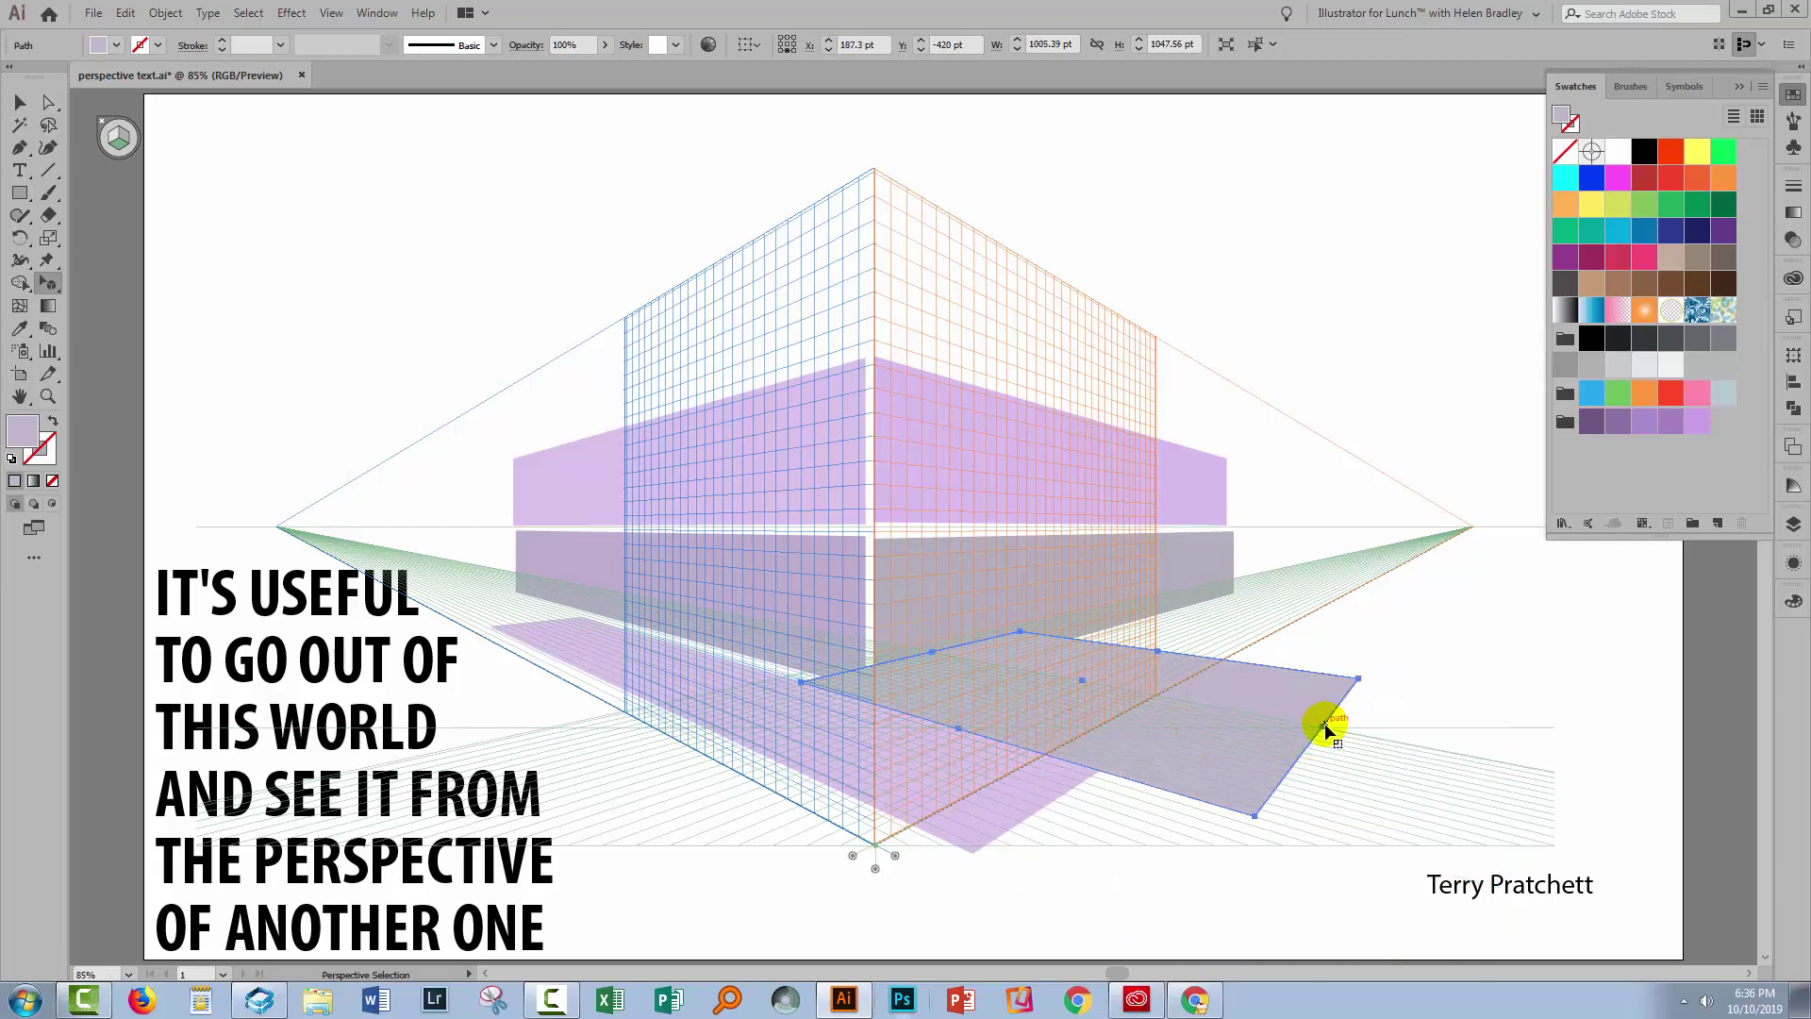
left_click_drag(1078, 695, 950, 673)
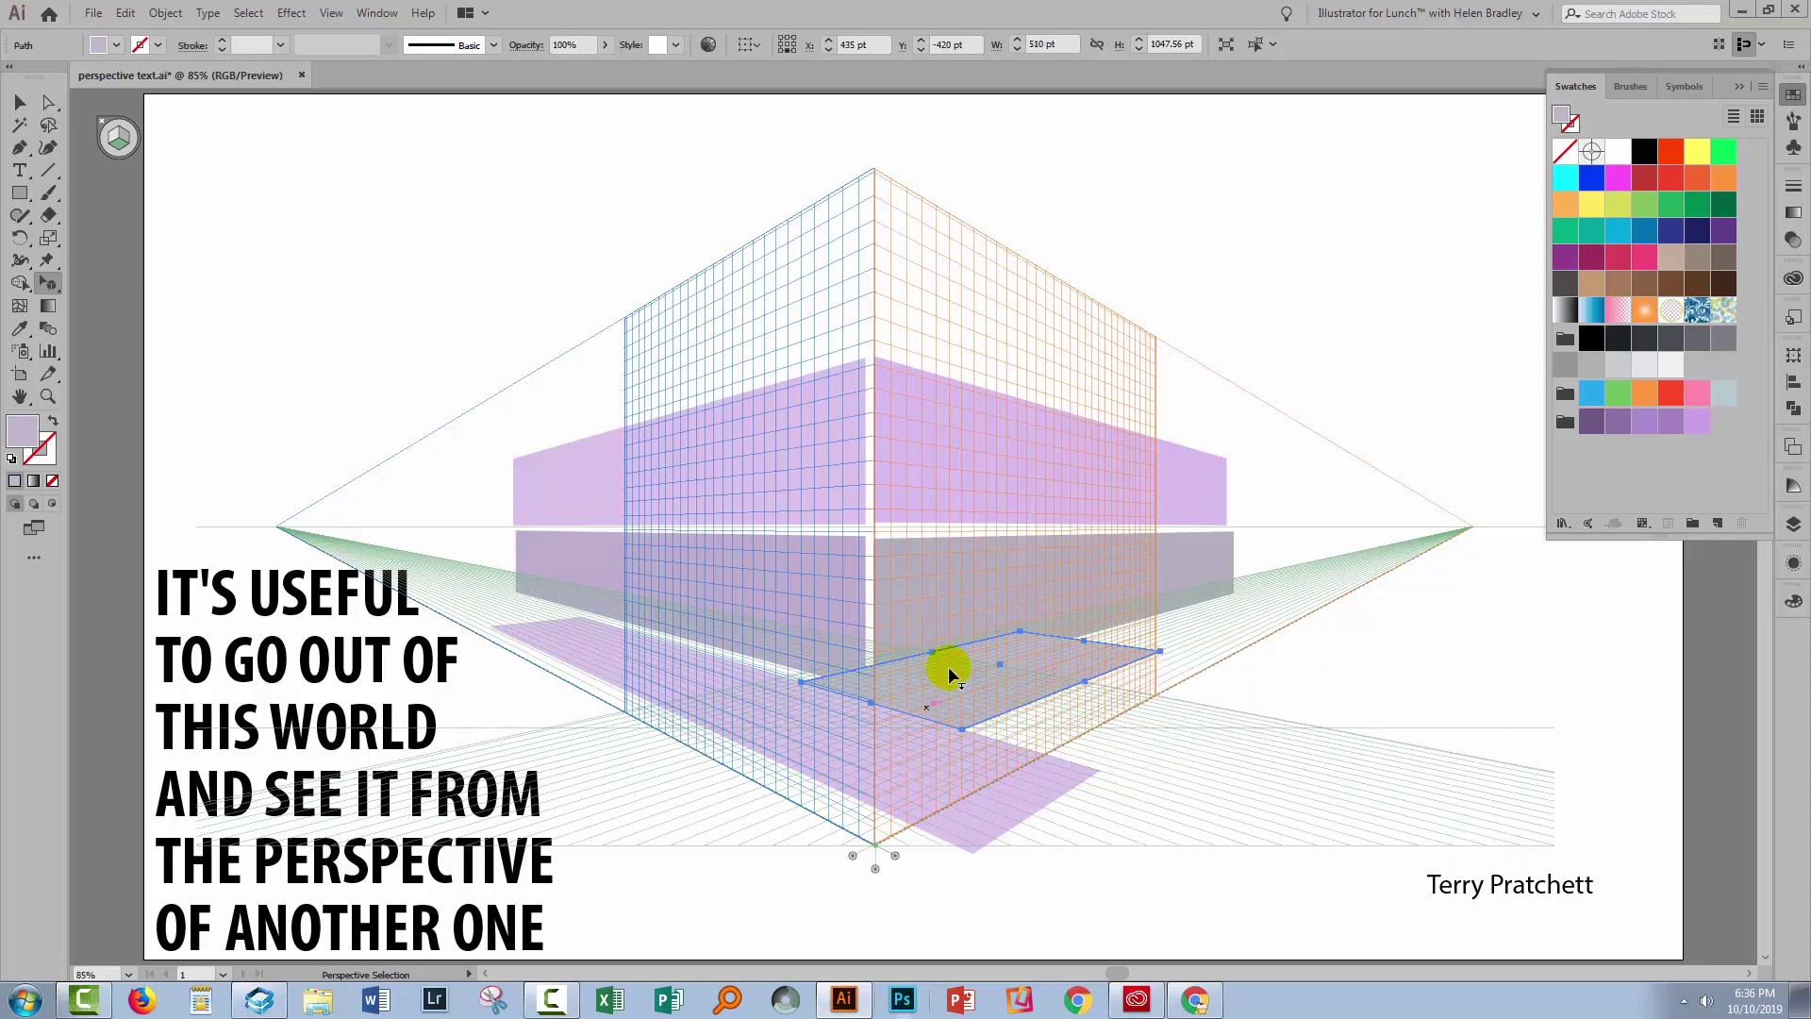
left_click_drag(1045, 721, 1277, 608)
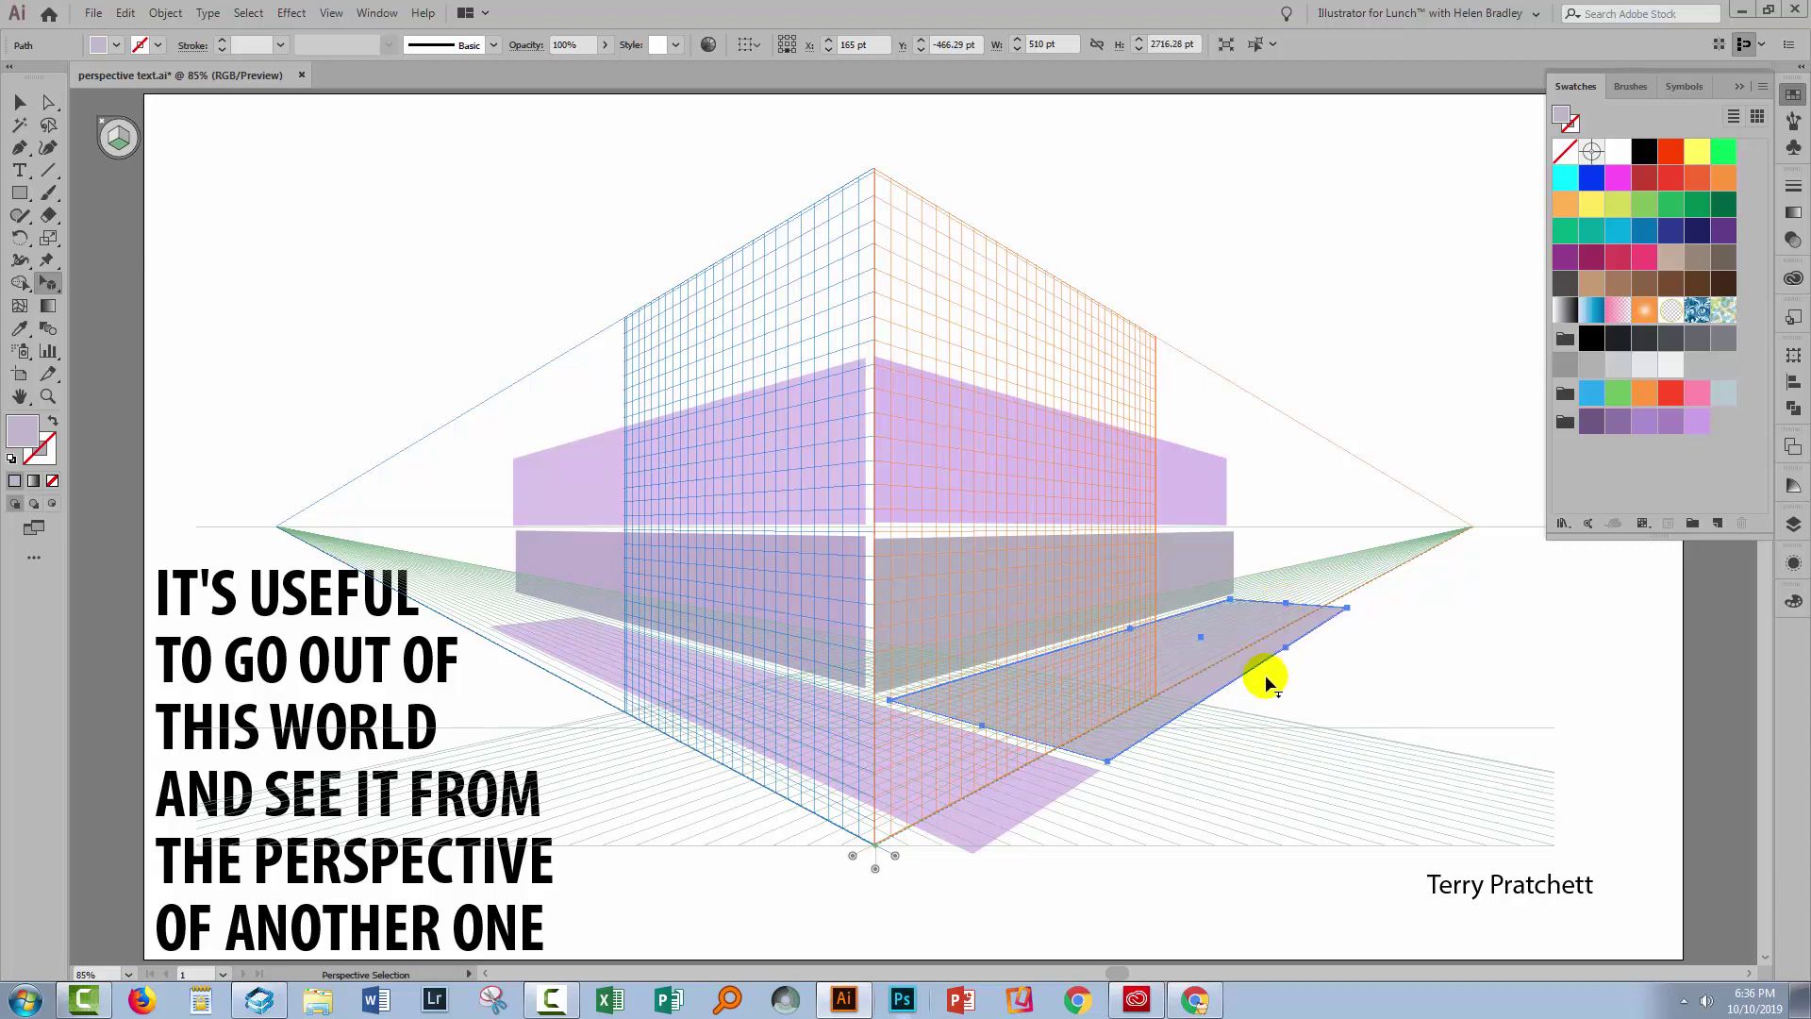
left_click(625, 877)
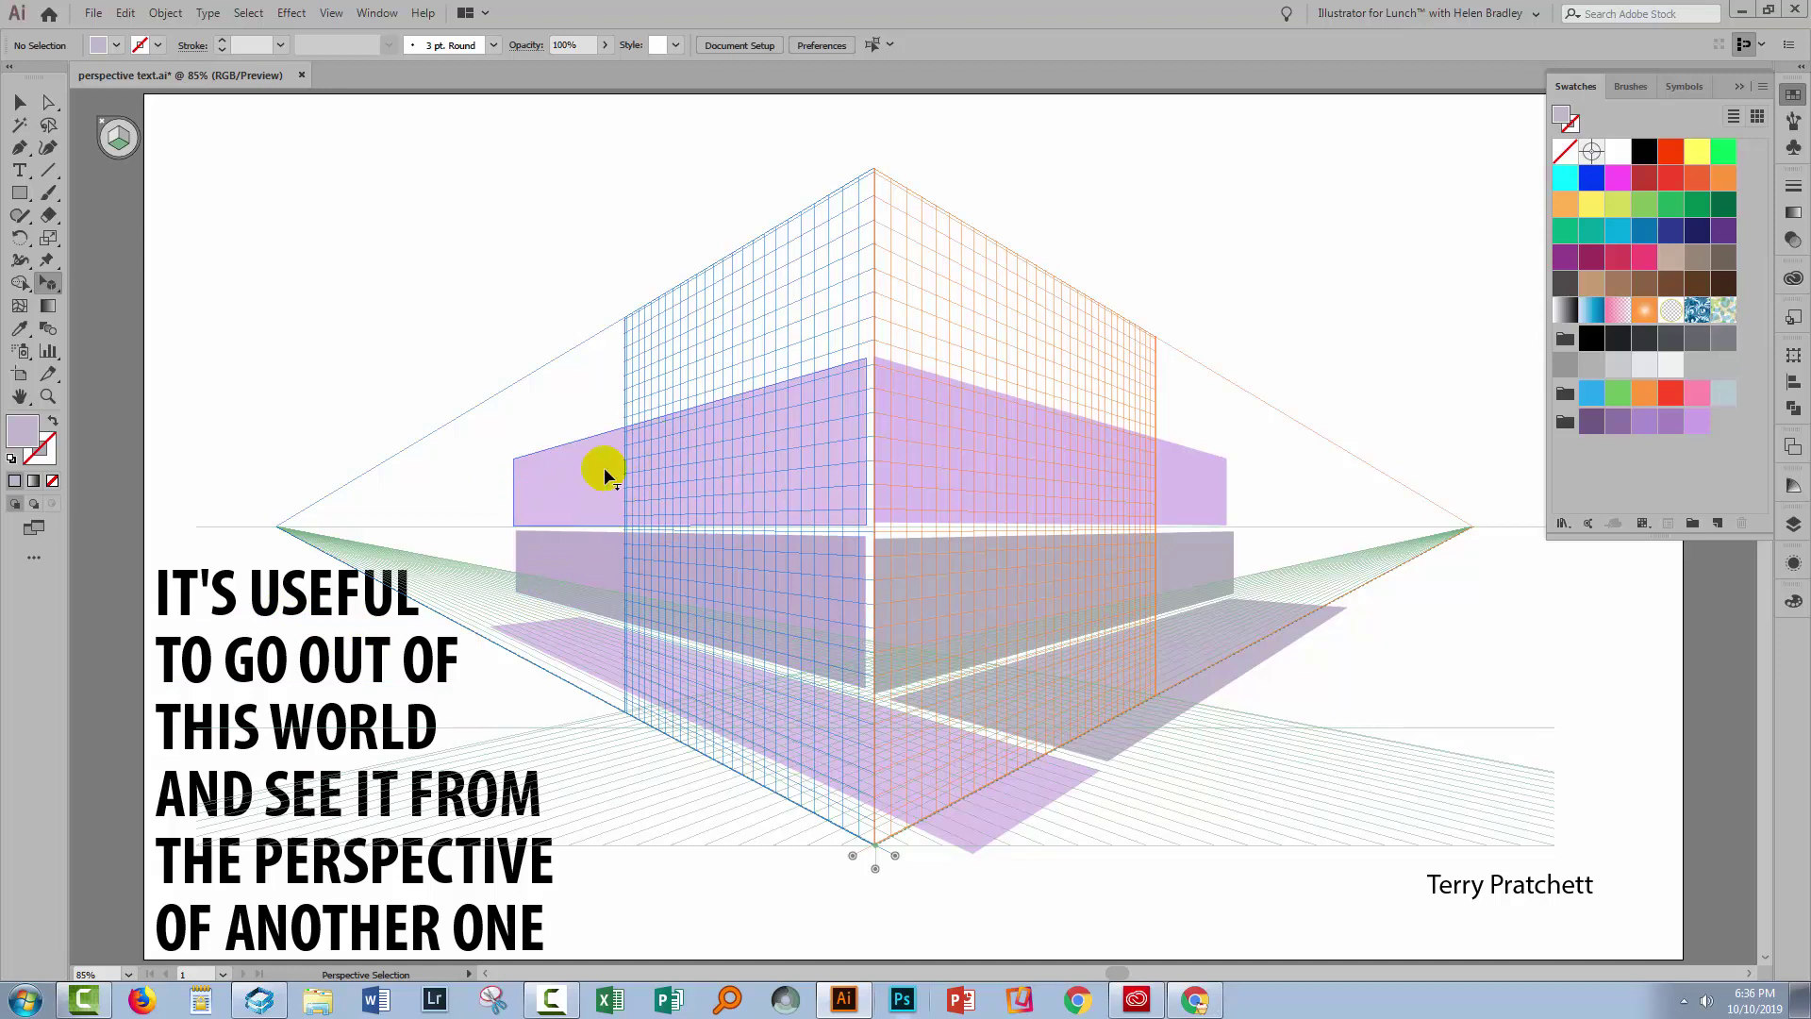
- Fill the text line IT'S USEFUL with the darkest purple theme swatch
left_click(28, 104)
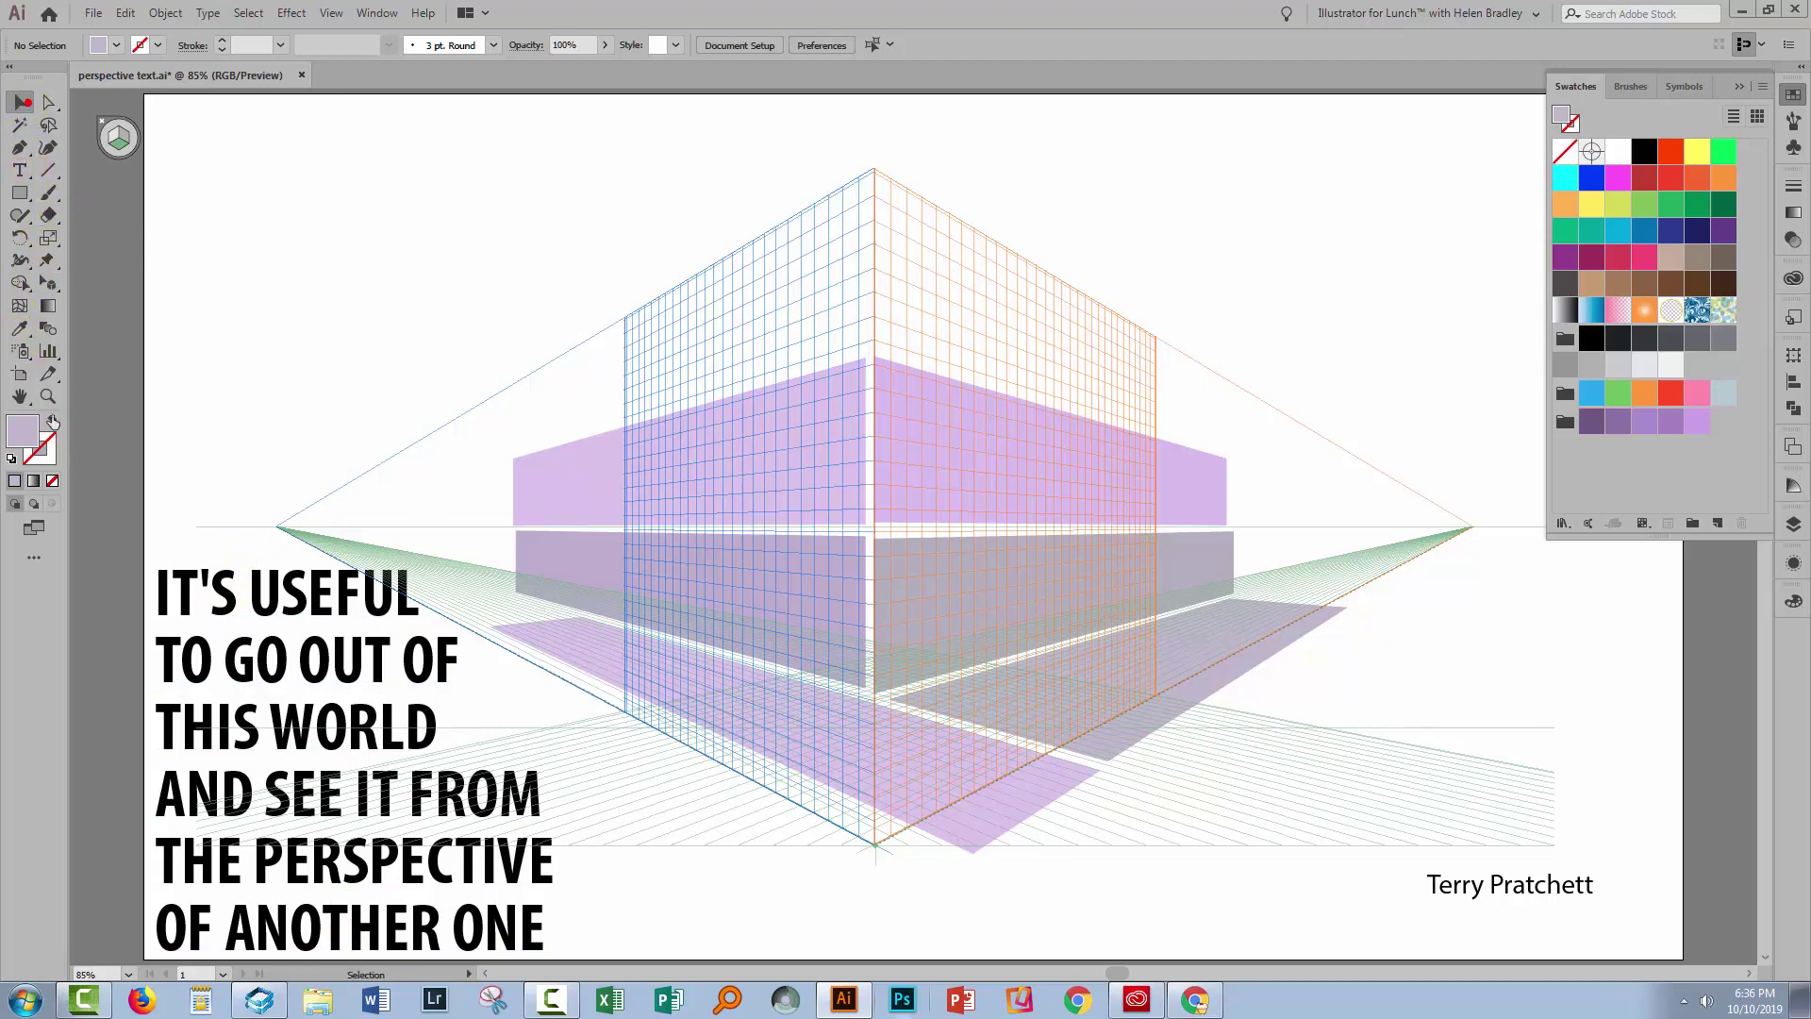
left_click(388, 647)
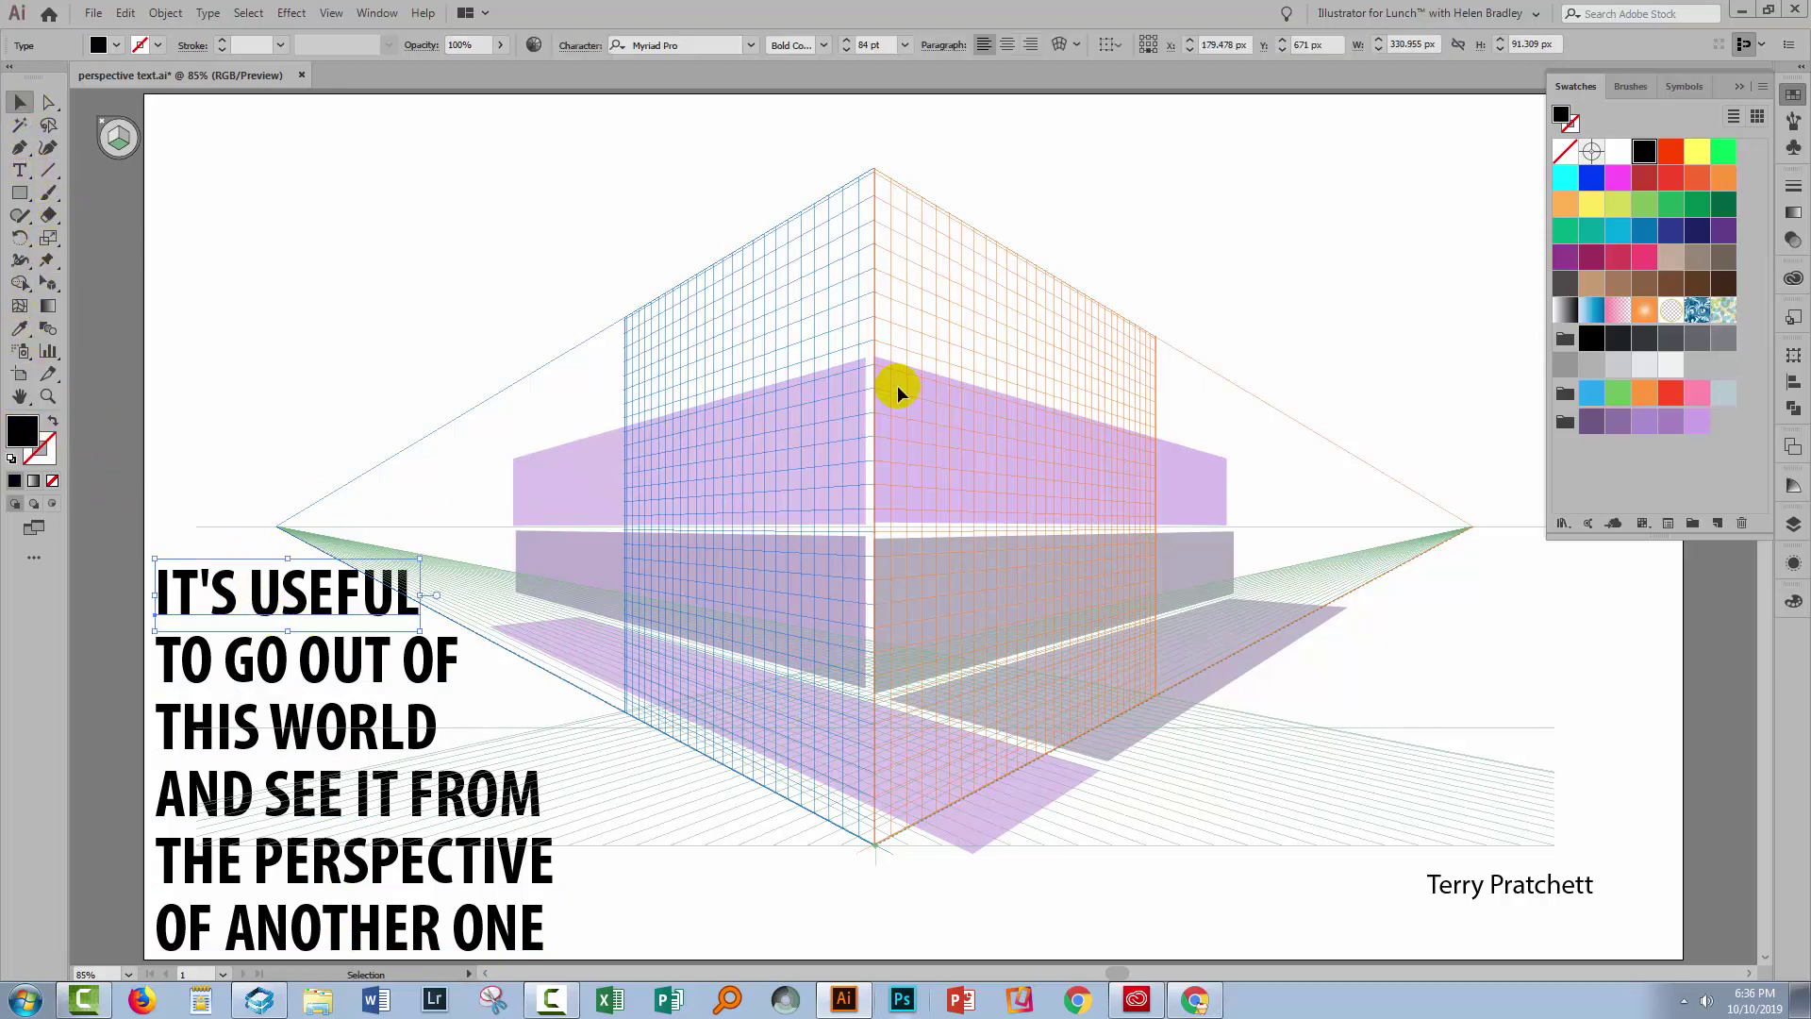
left_click(1591, 421)
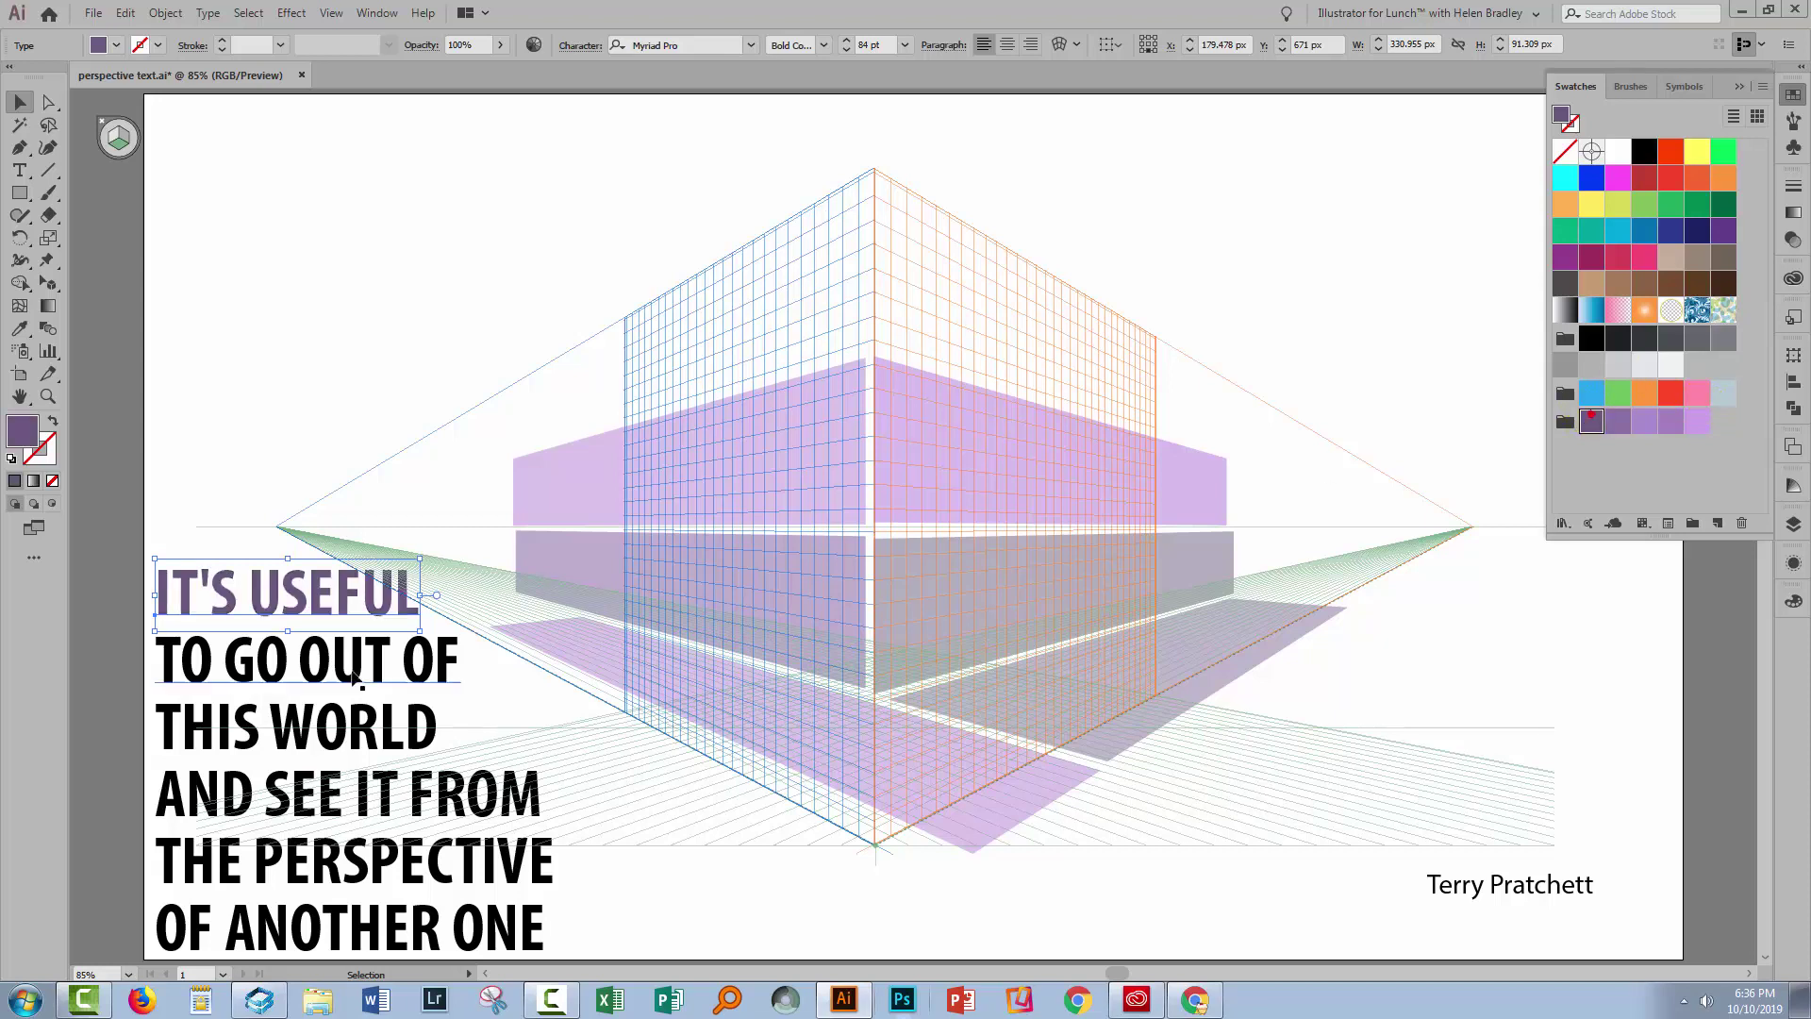
- Attach IT'S USEFUL to the left plane over its upper rectangle near the corner, and bring it to the front
left_click(45, 283)
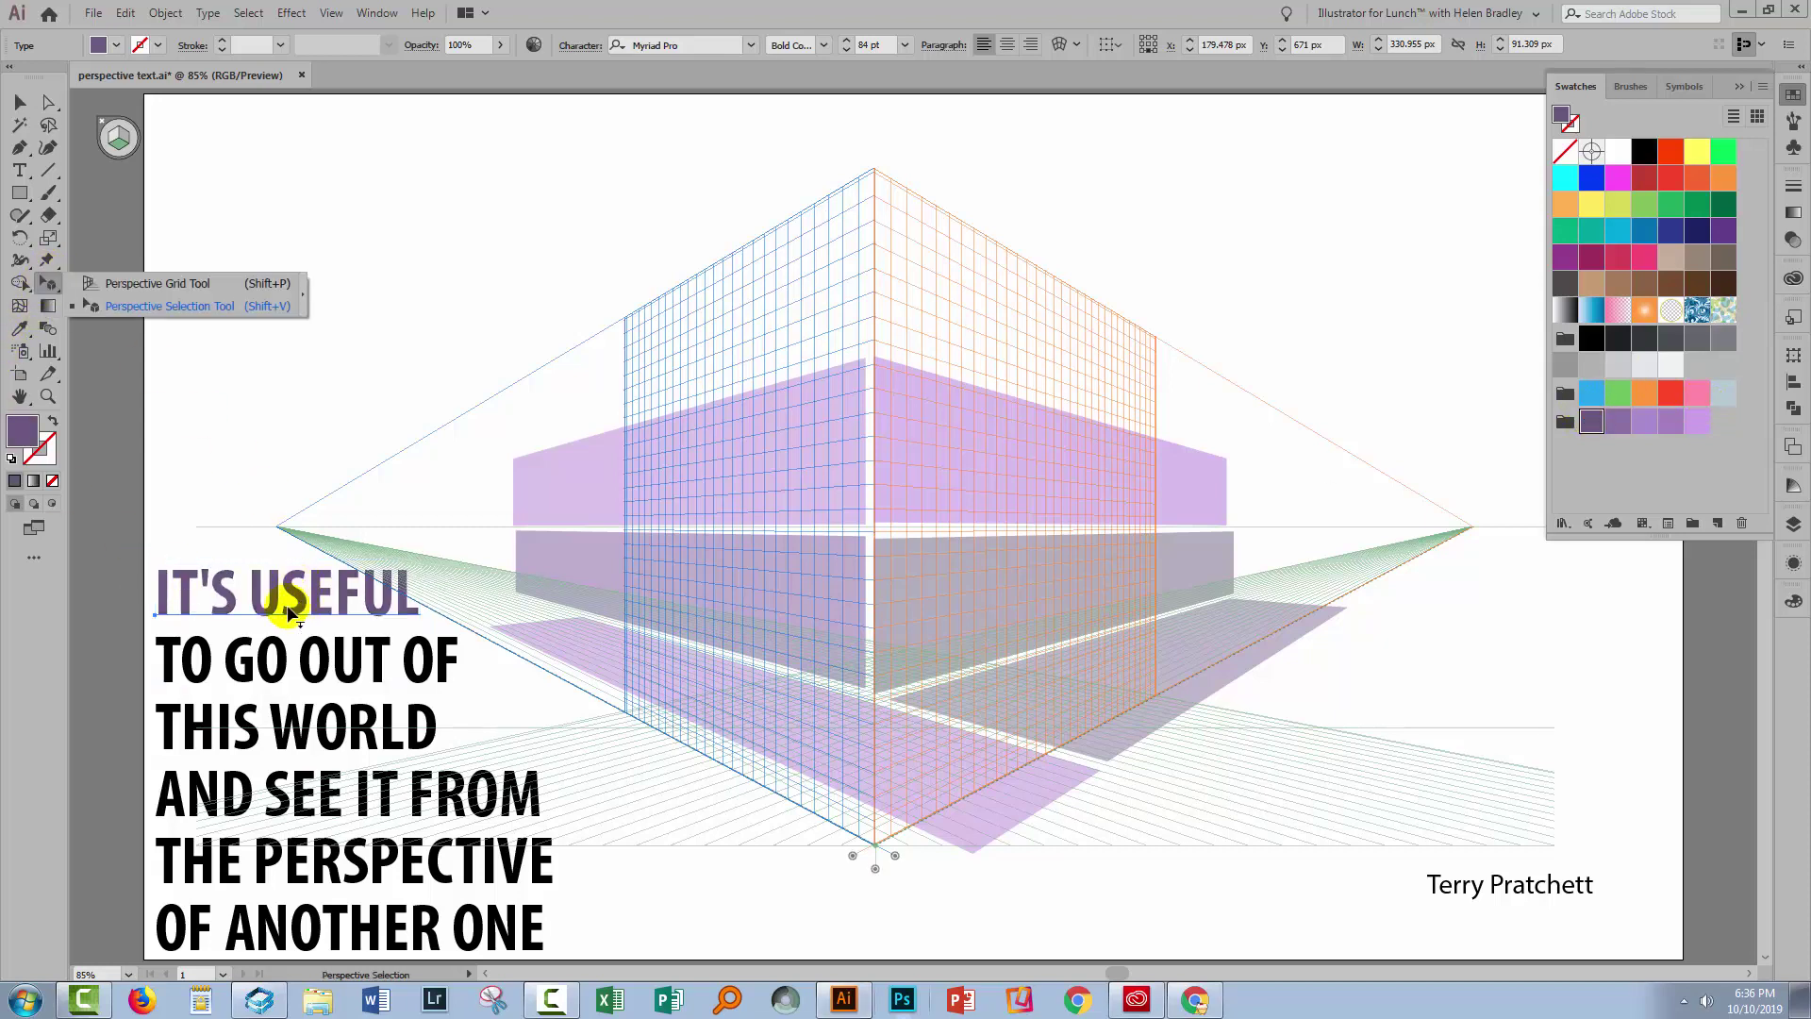
left_click(173, 312)
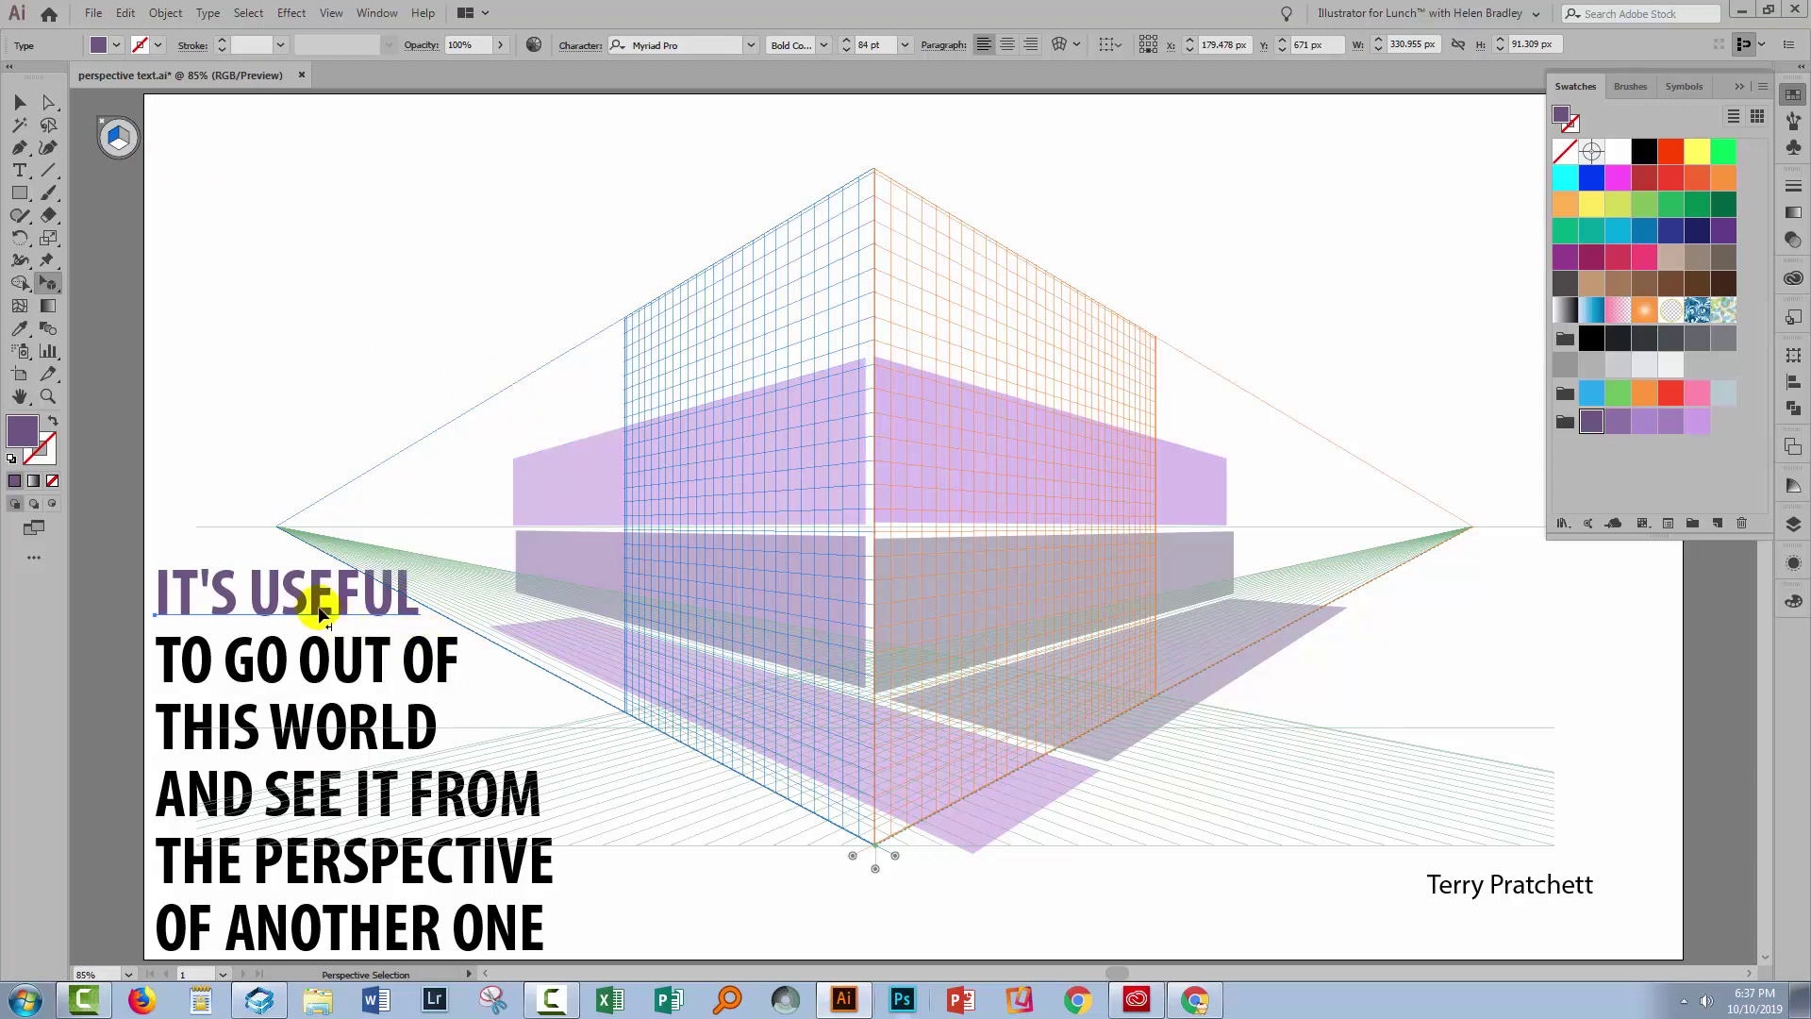
left_click_drag(321, 611, 541, 513)
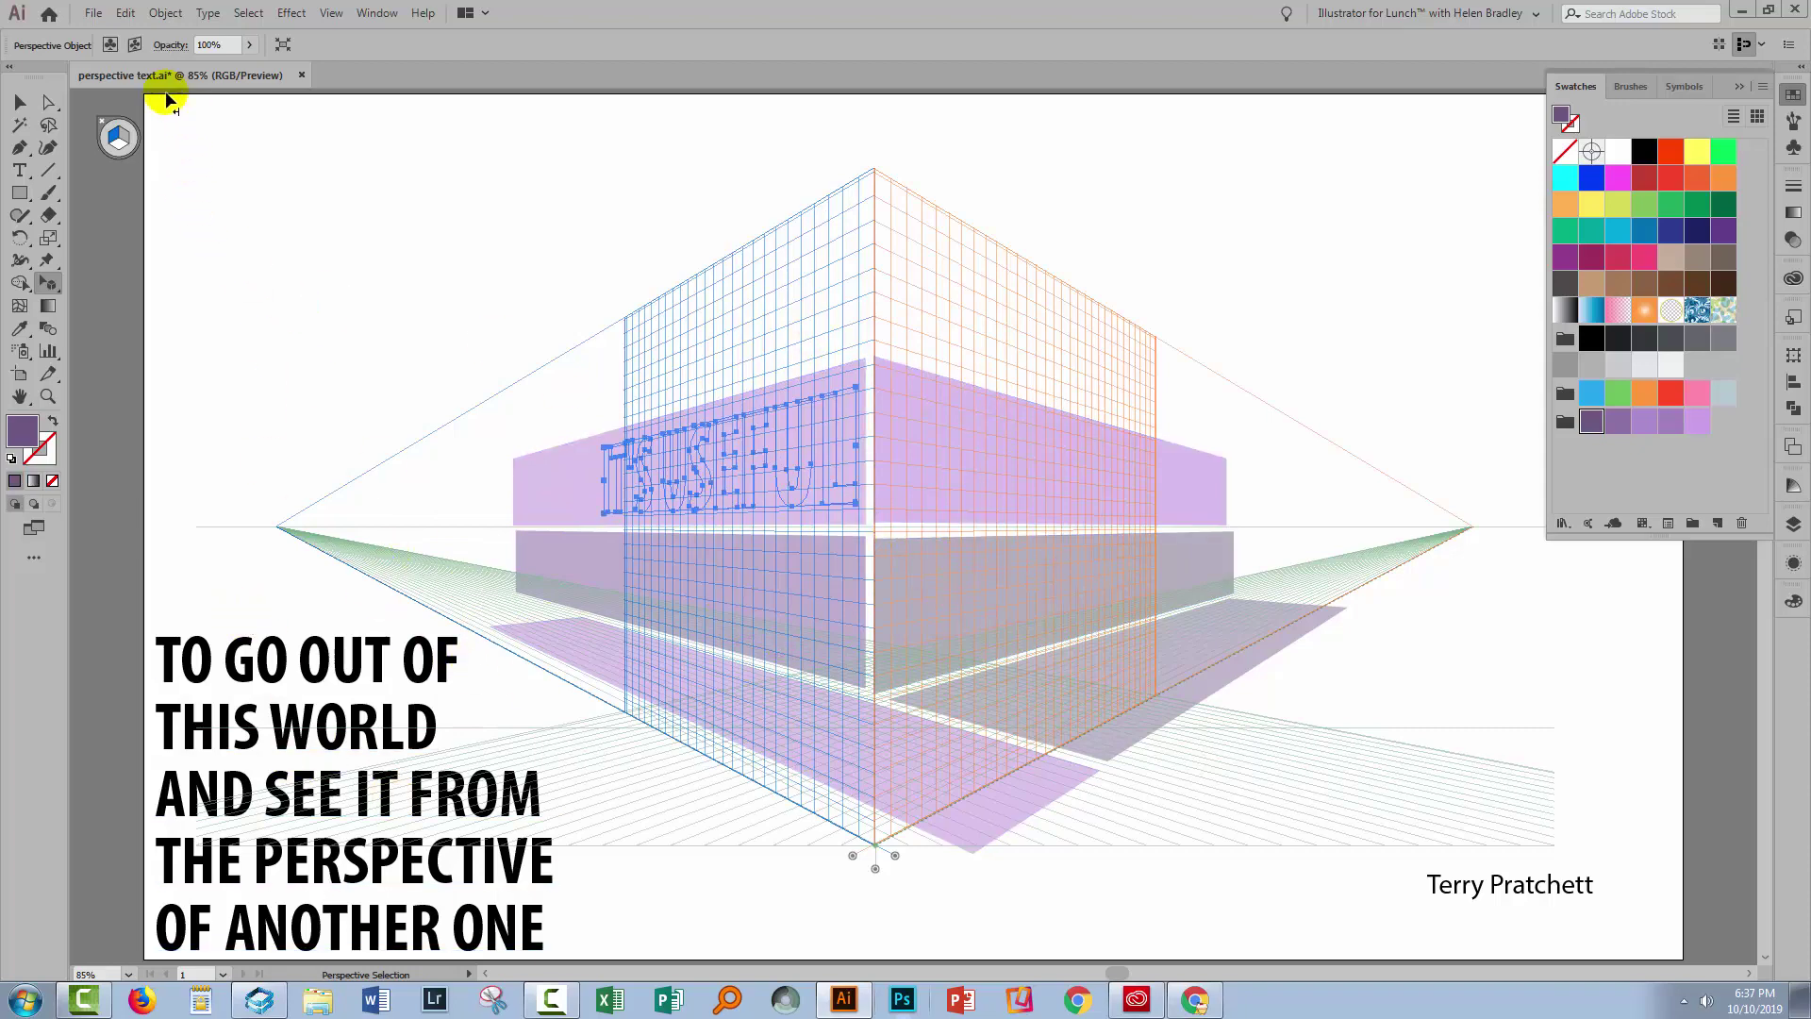
left_click(166, 13)
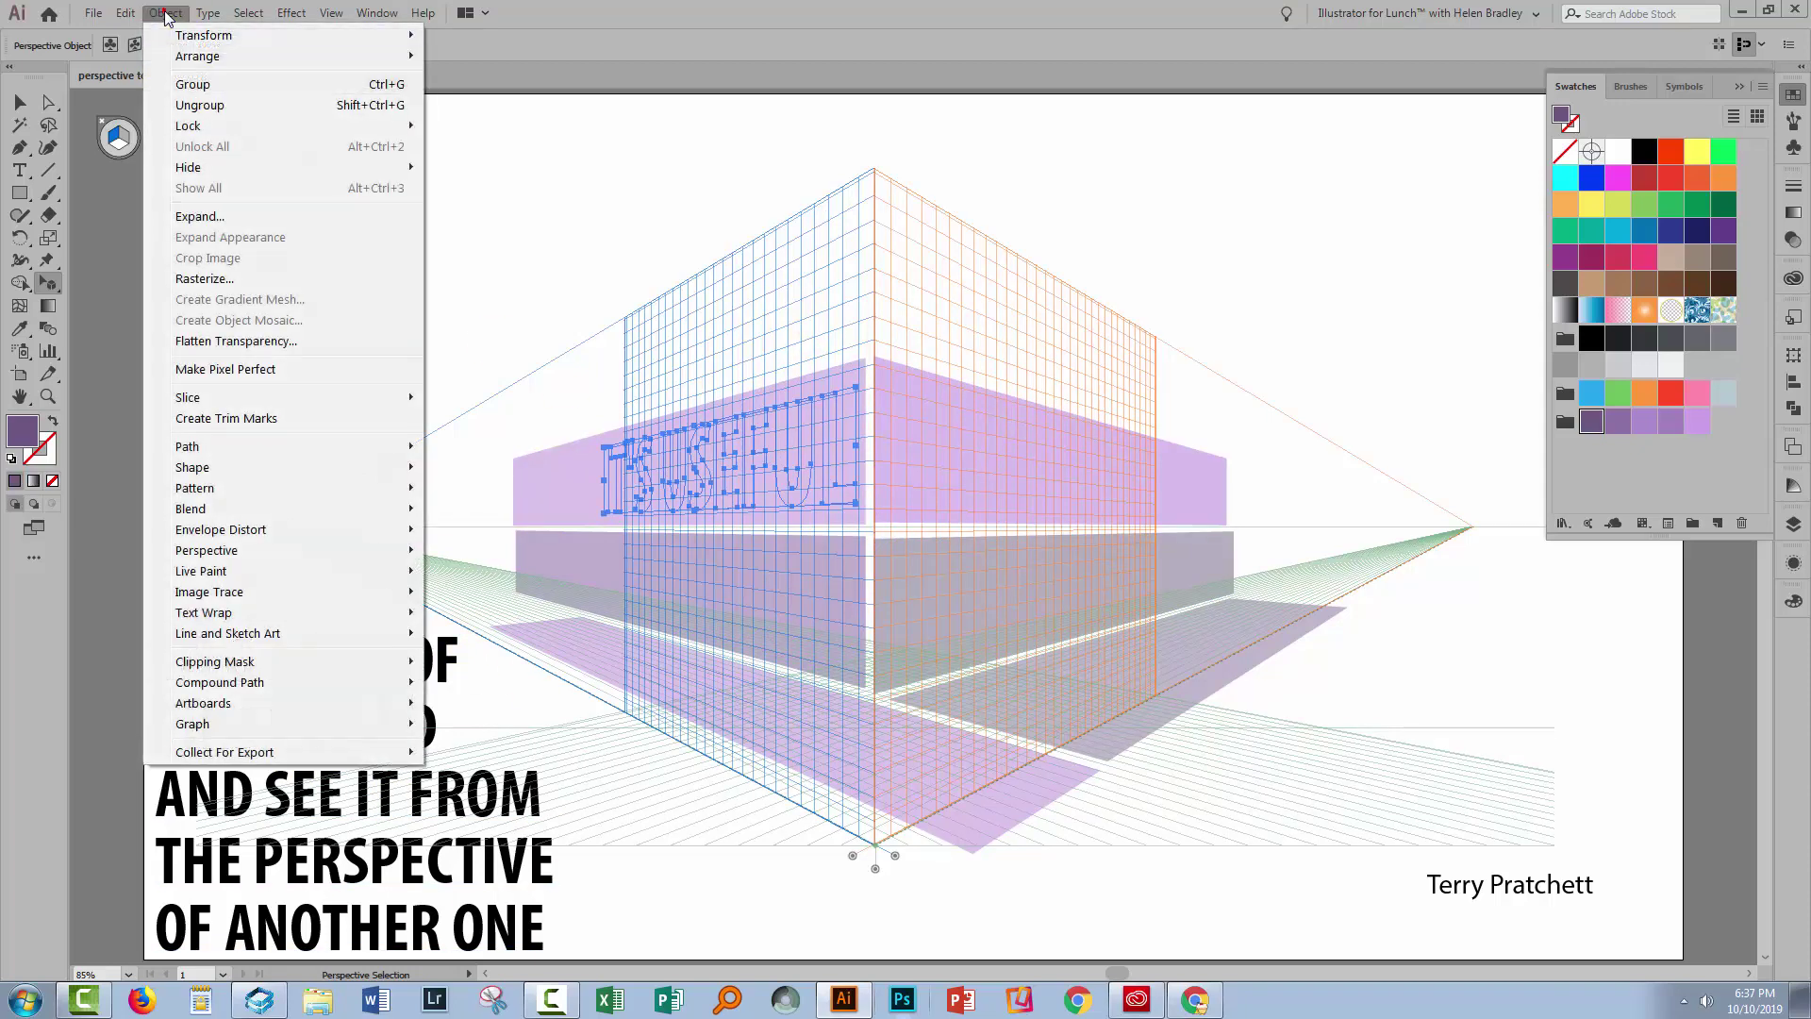
mouse_move(194, 57)
left_click(496, 57)
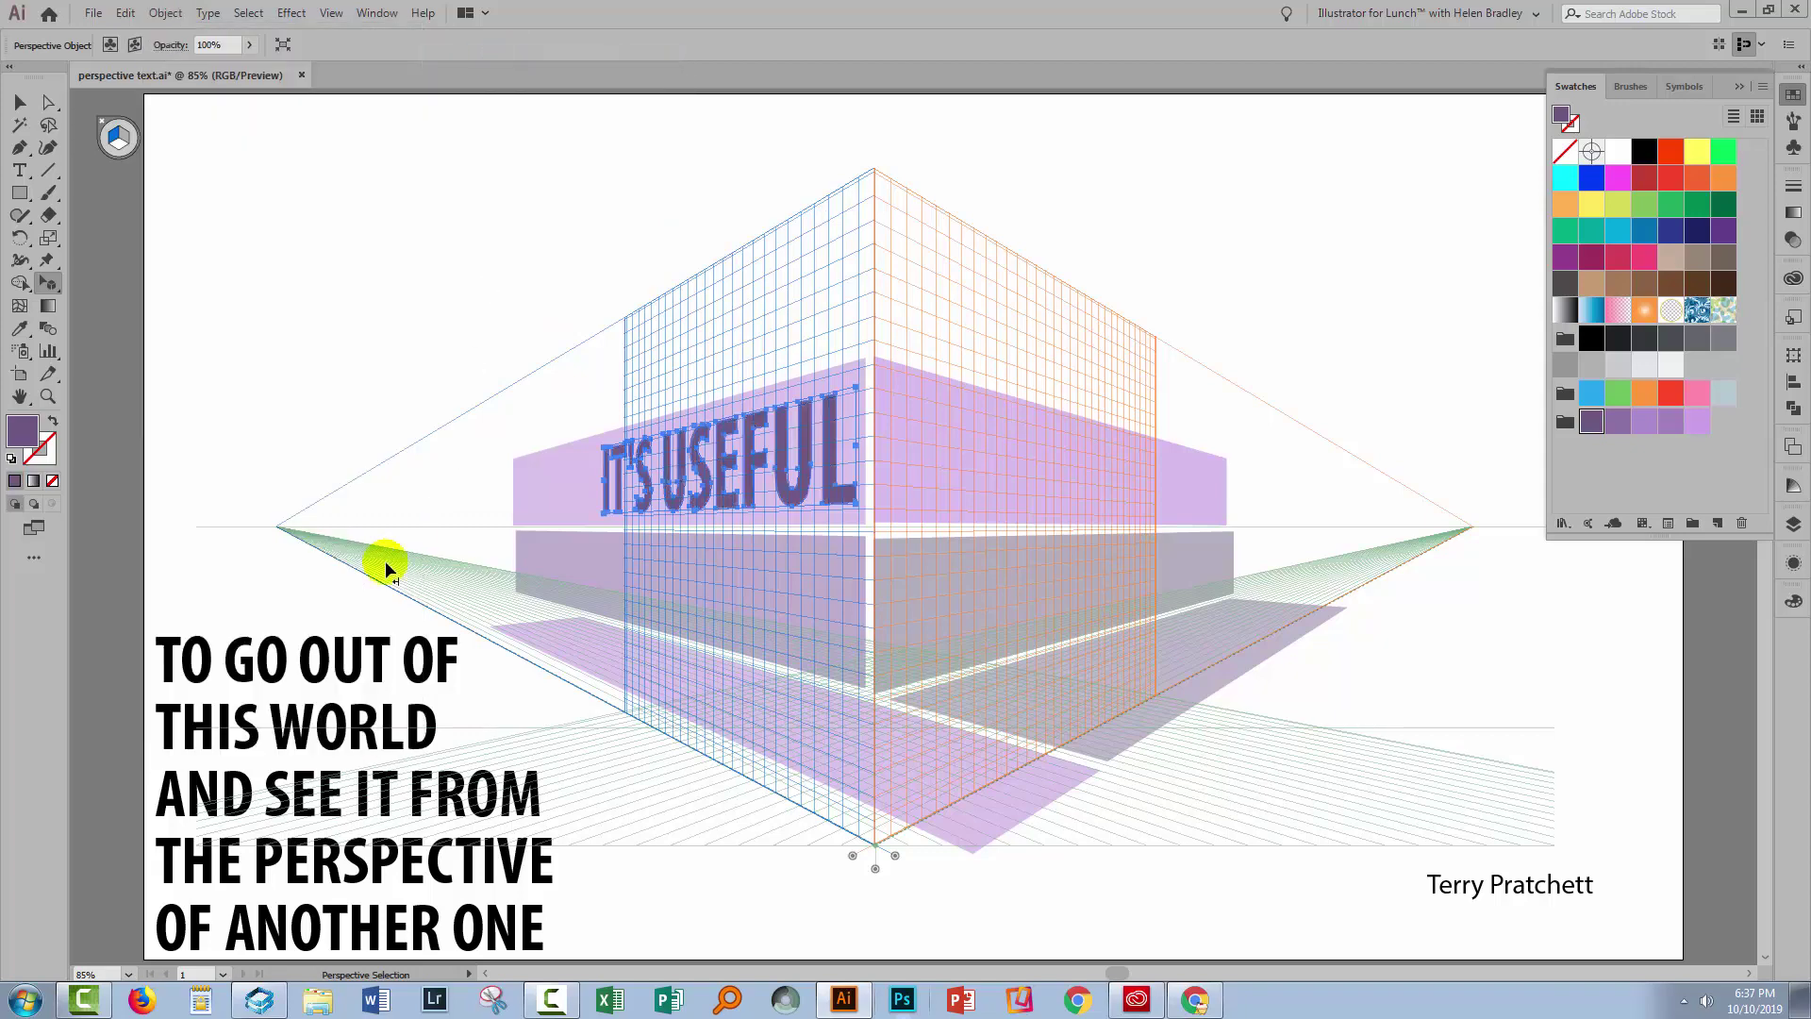
- Select the remaining quote lines, bring them to the front of the stacking order and deselect them
left_click(209, 577)
left_click(183, 615)
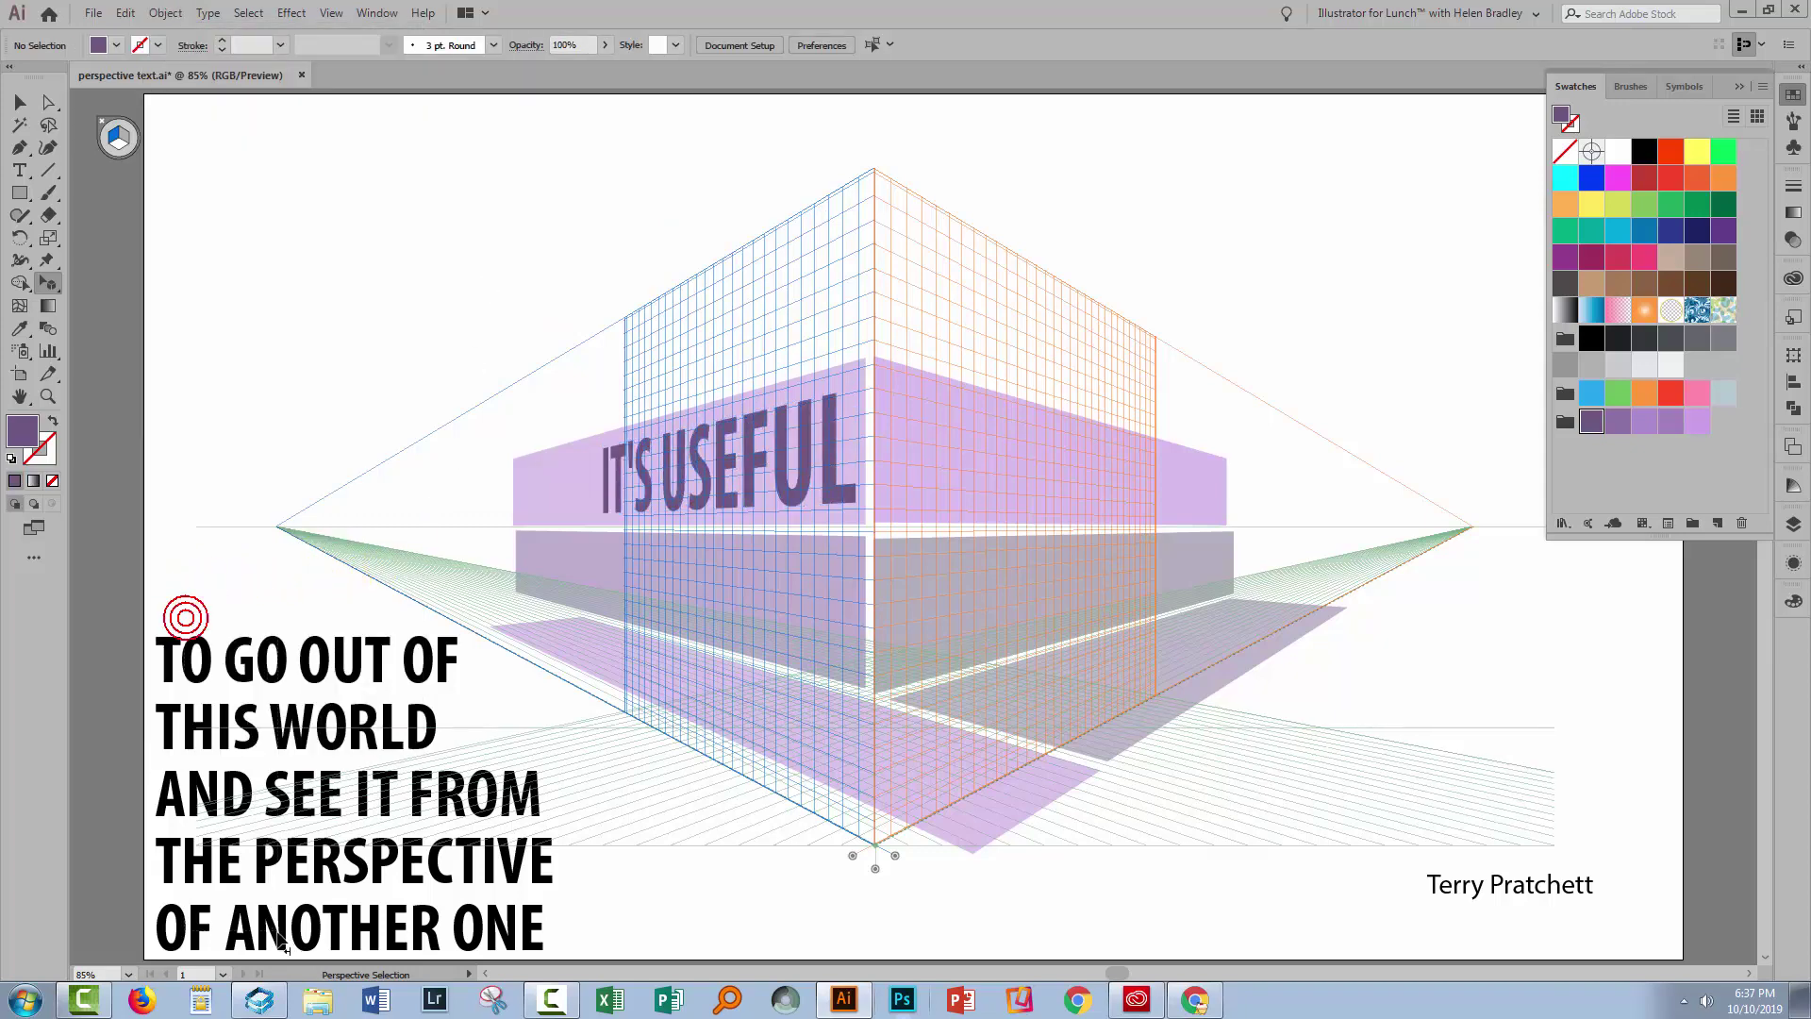
left_click(19, 102)
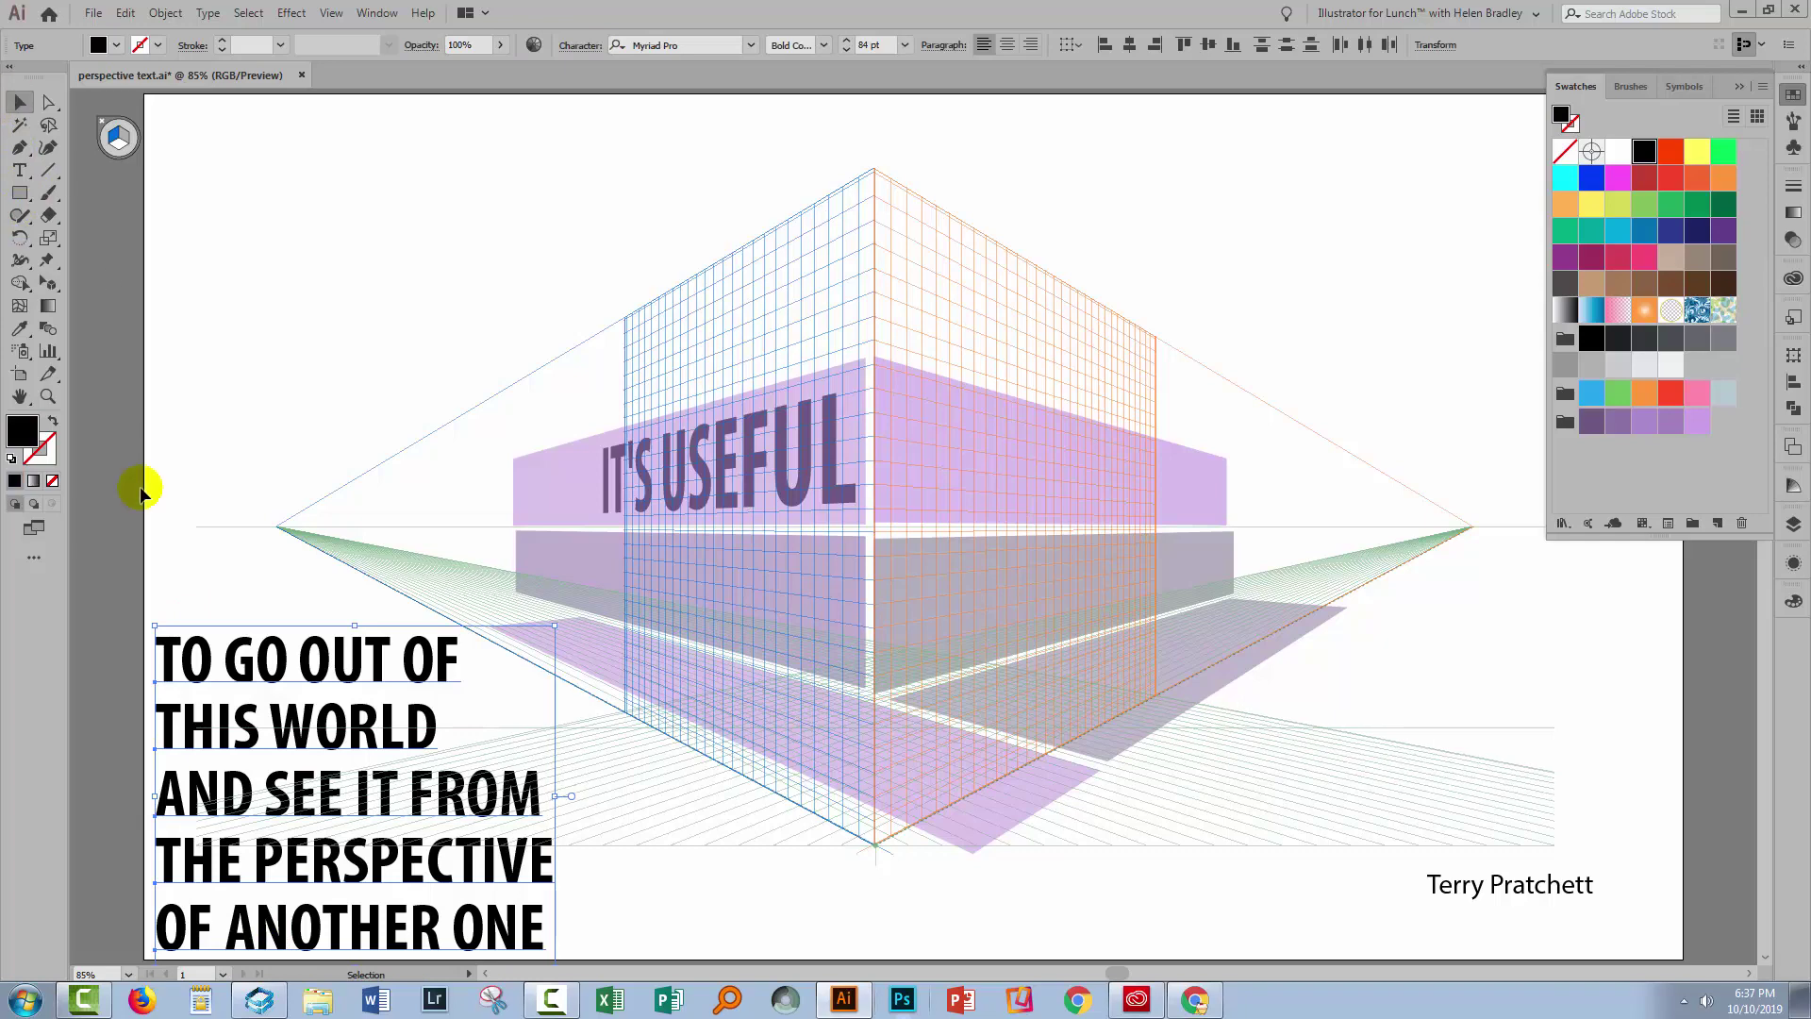
left_click(177, 594)
scroll(177, 594, "down", 2)
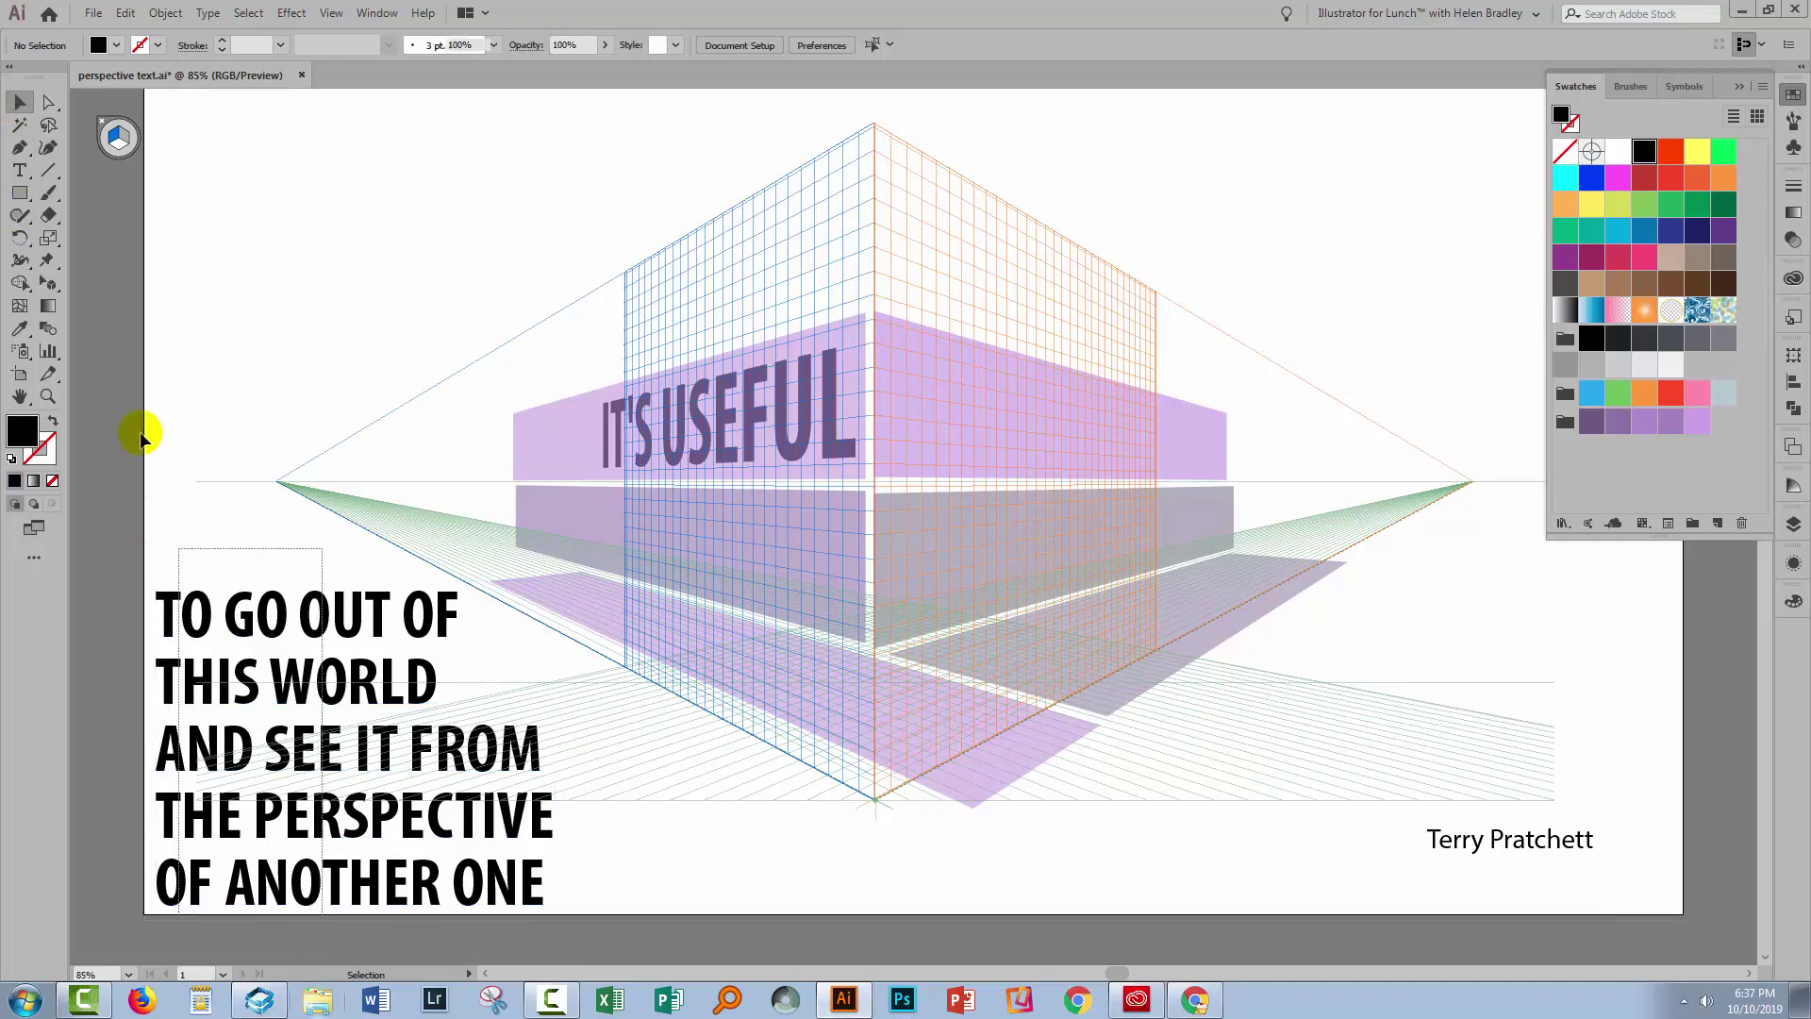
key("ctrl+z")
left_click(166, 13)
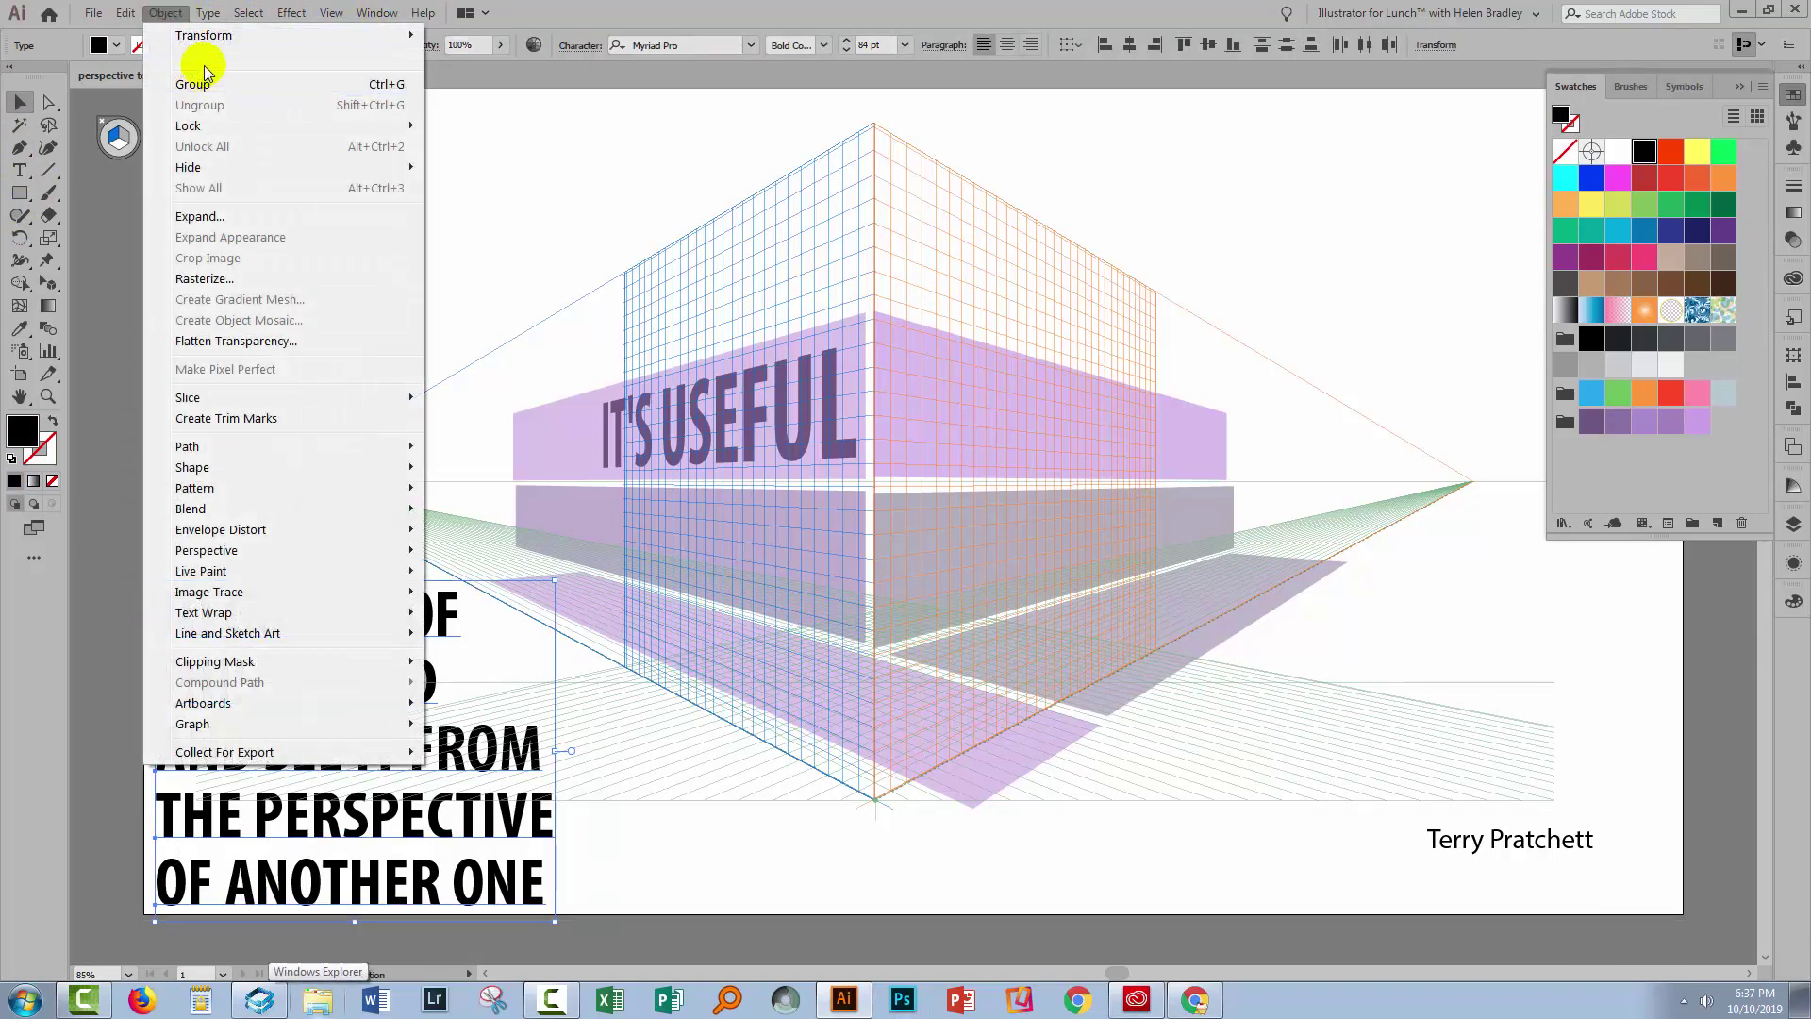
left_click(514, 62)
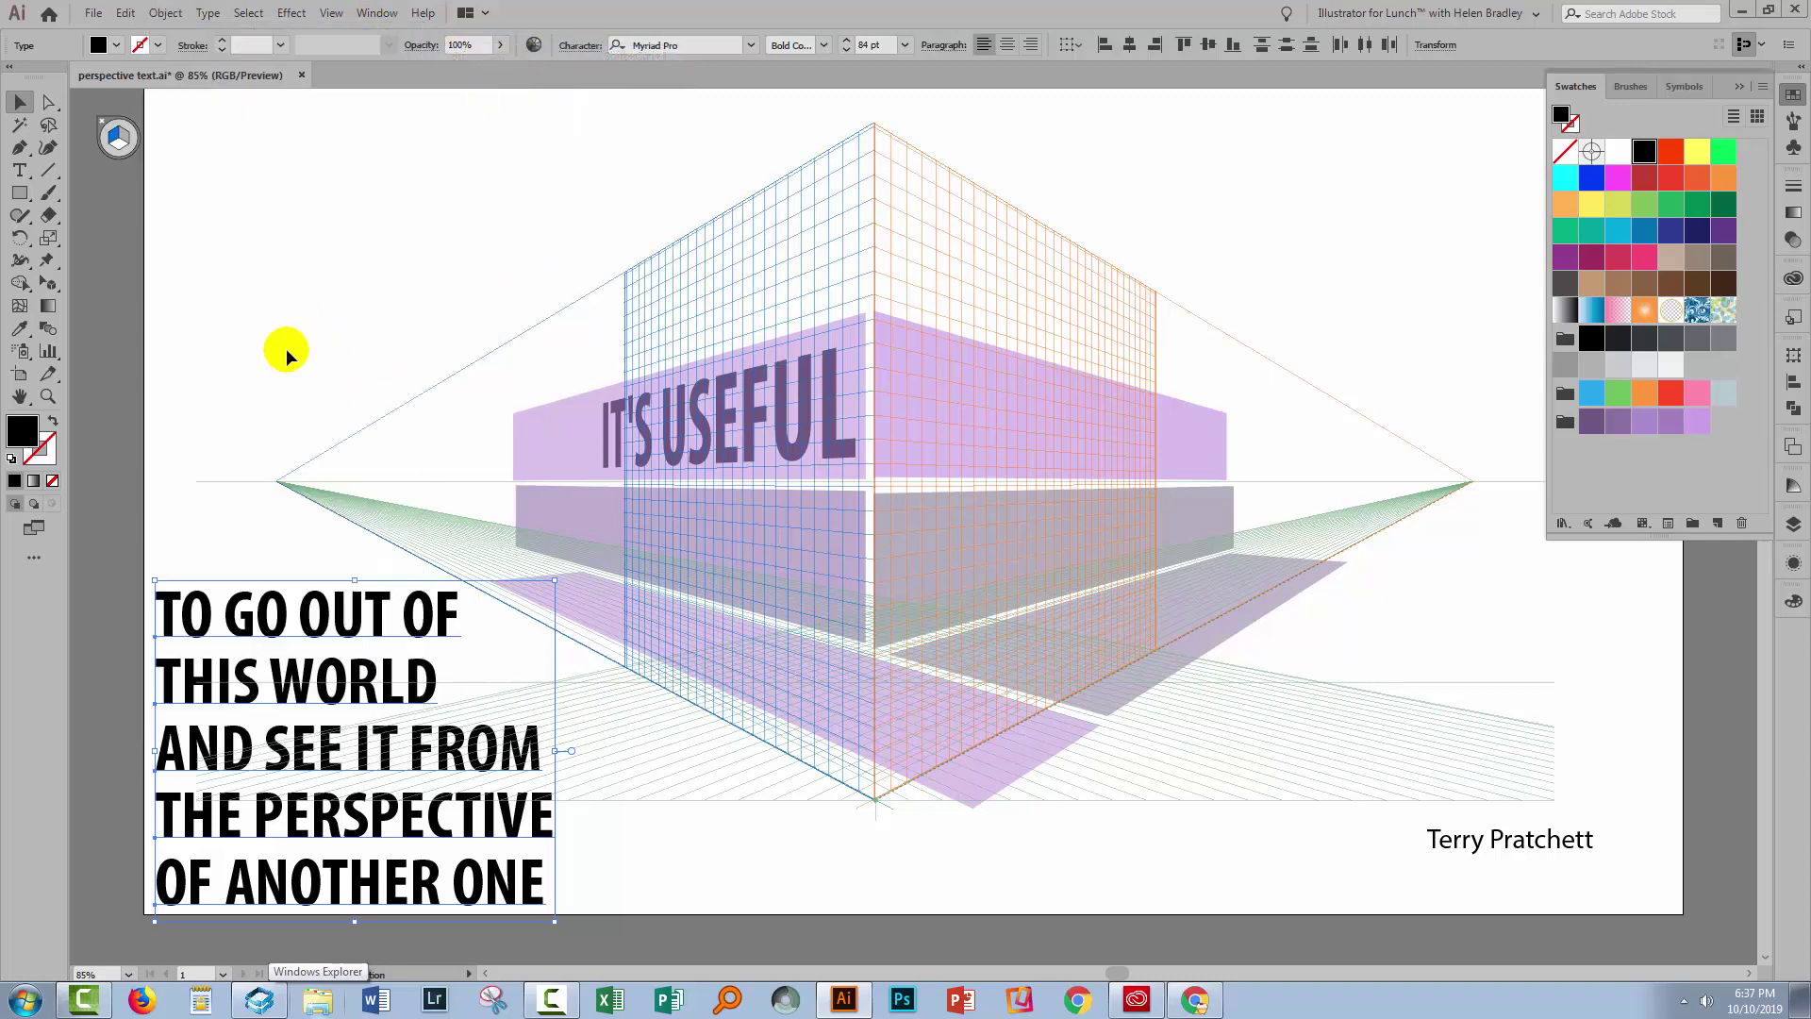
left_click(254, 358)
scroll(659, 740, "down", 1)
scroll(852, 821, "up", 2)
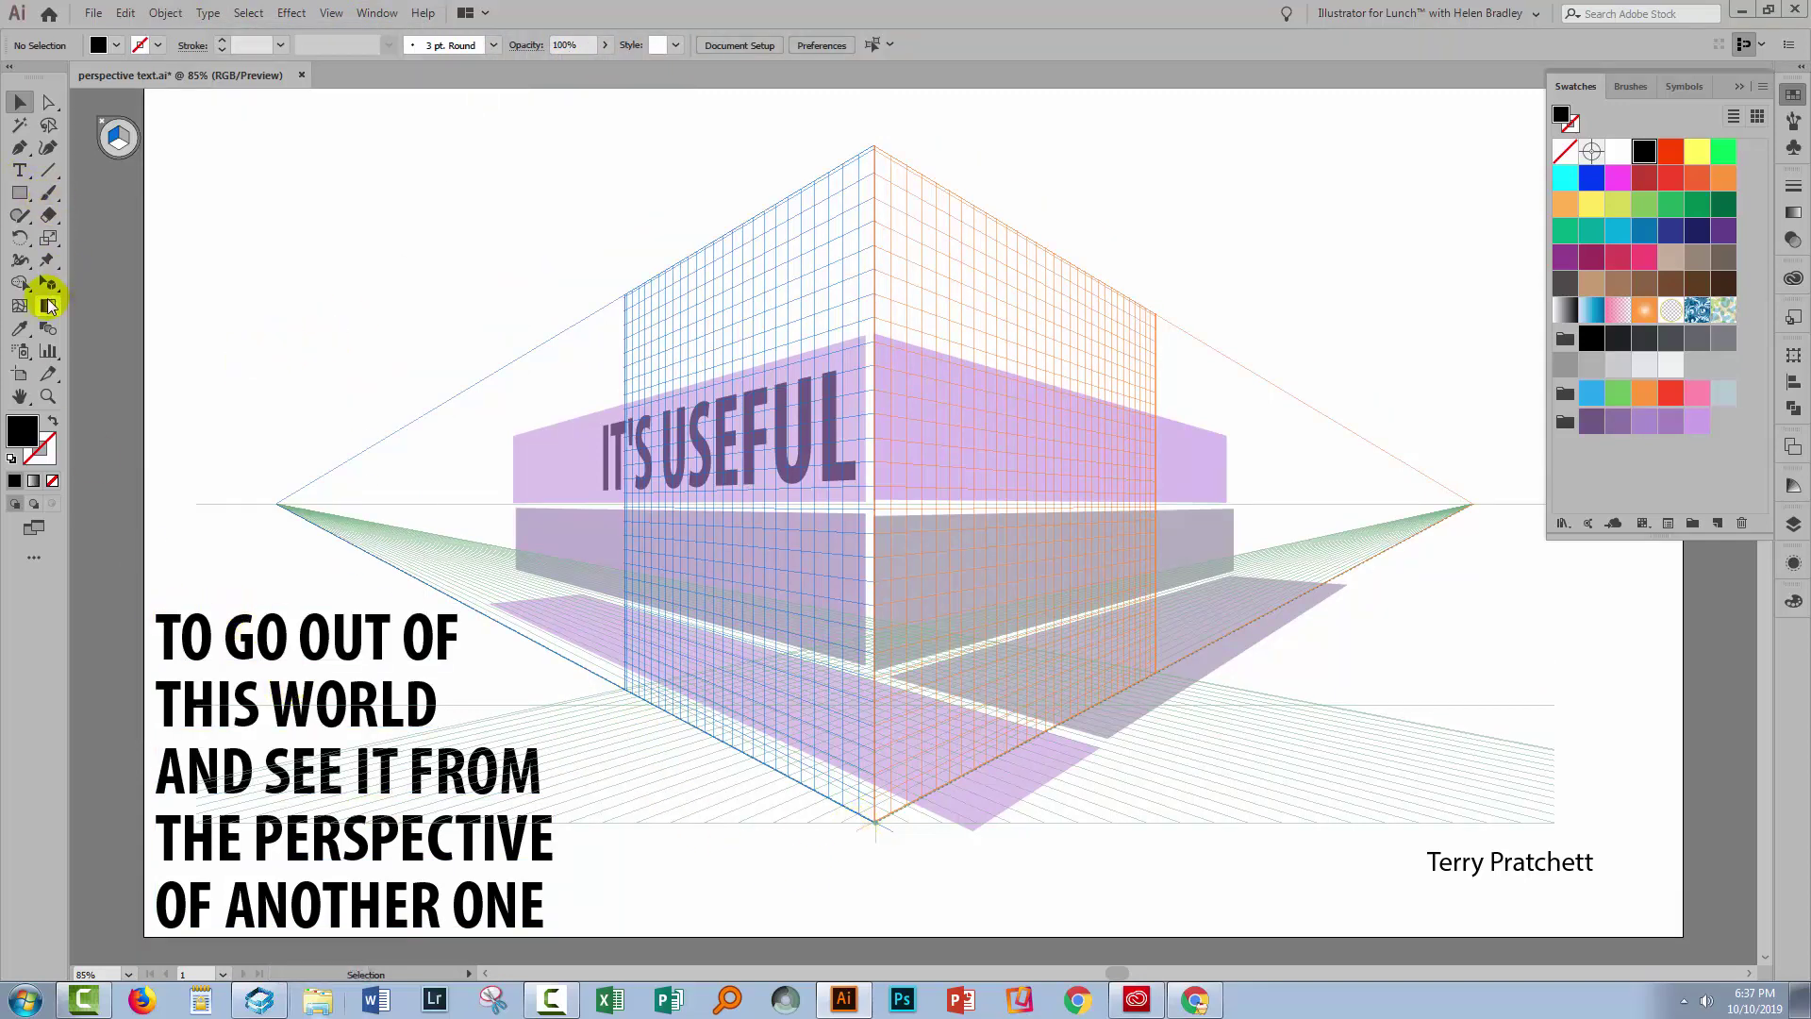
- Recolour the text line TO GO OUT OF with the fourth purple theme swatch, darkened to #8251a8
left_click(253, 637)
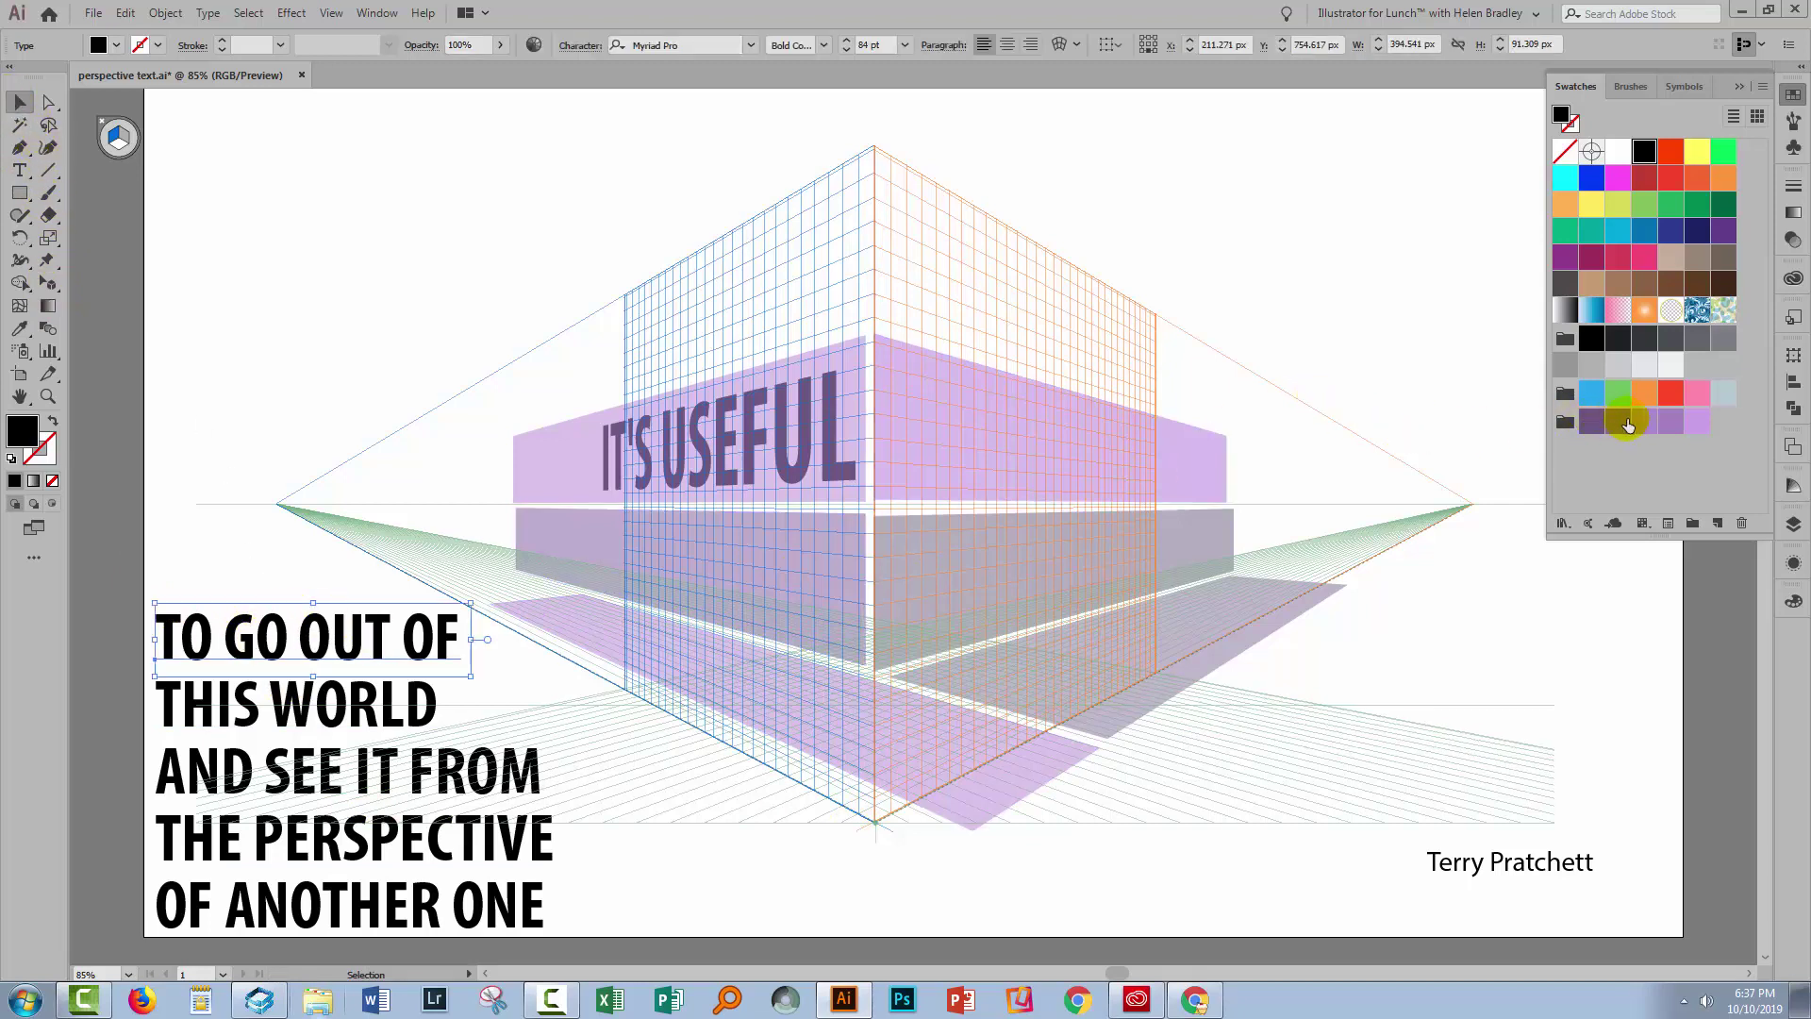
left_click(1675, 419)
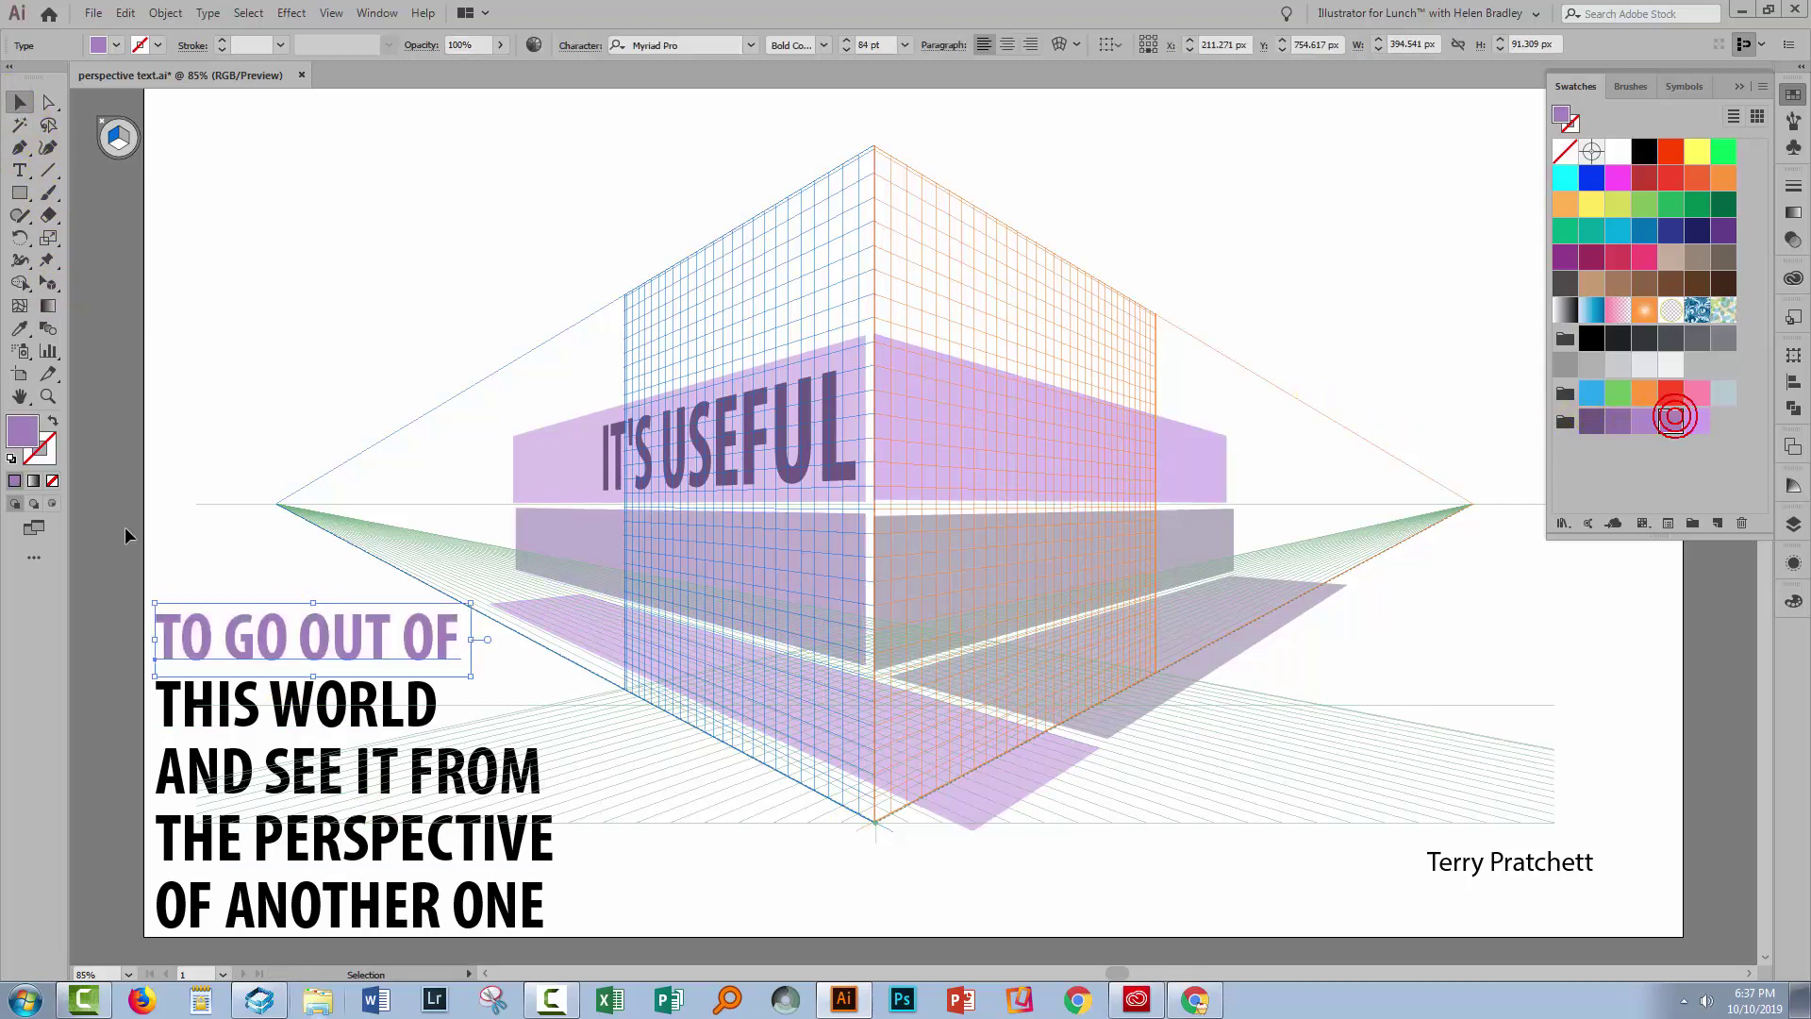
double_click(33, 436)
left_click(1405, 627)
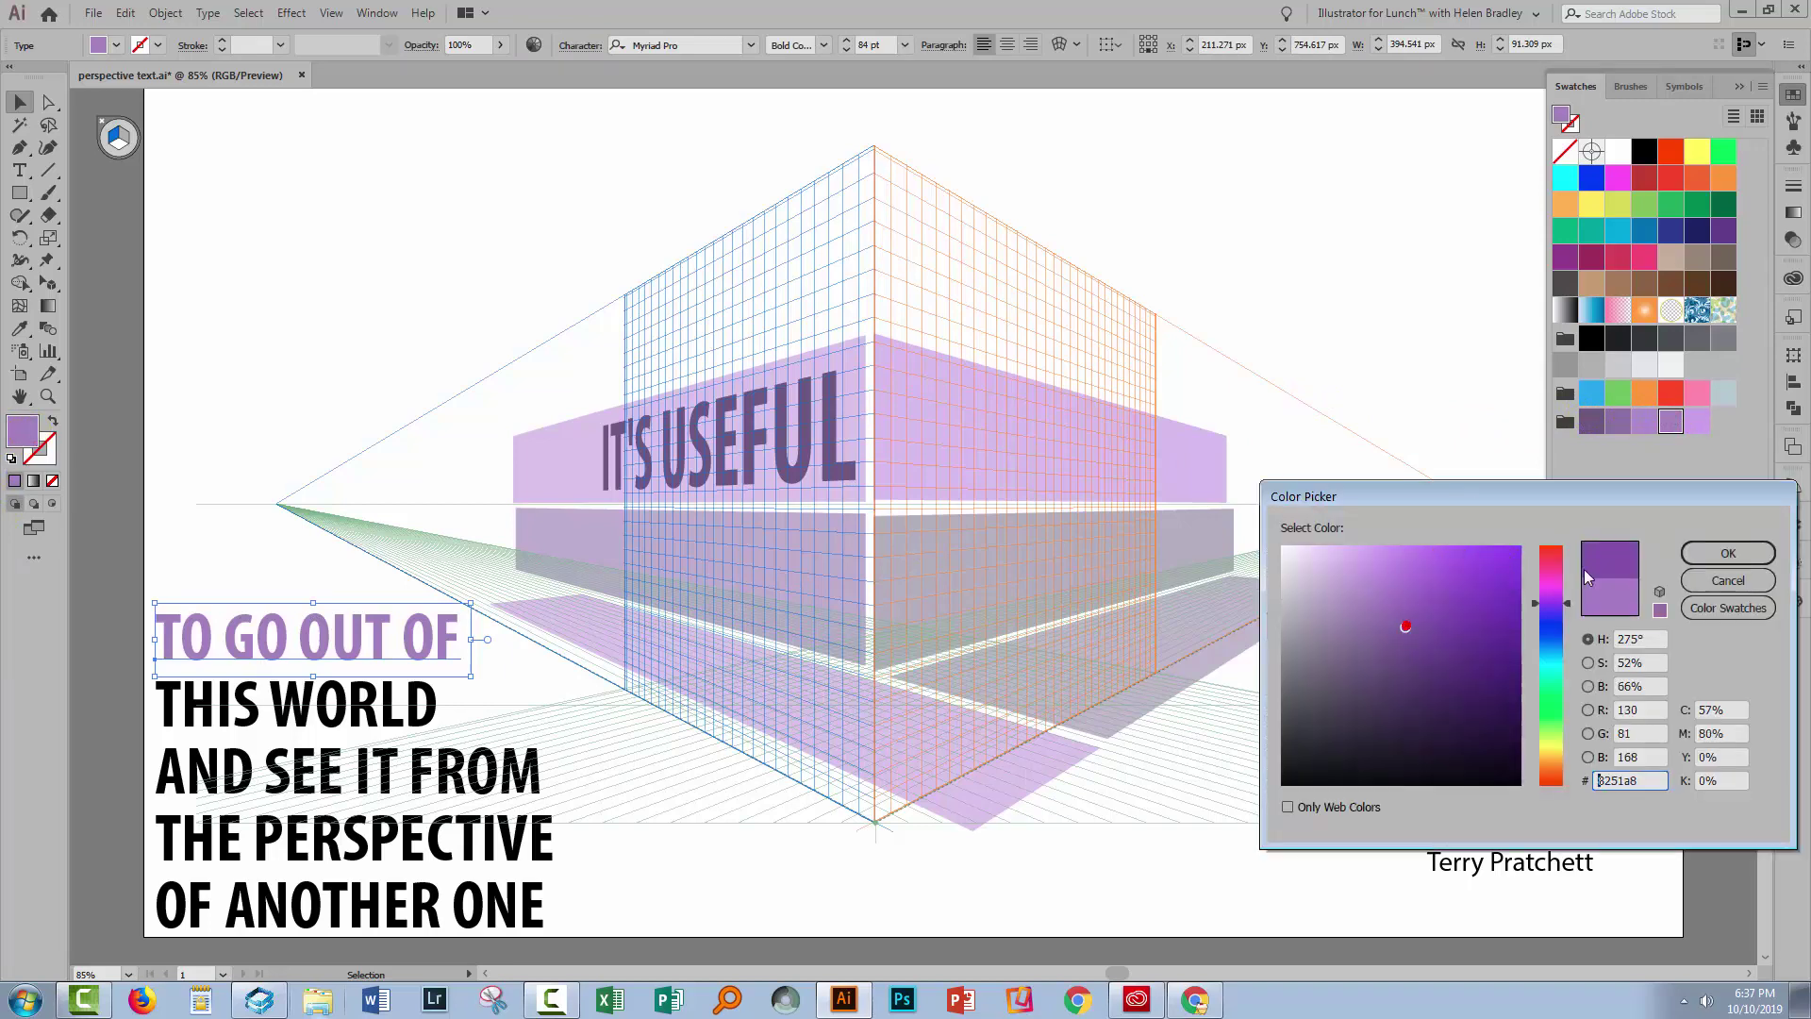
left_click(1694, 556)
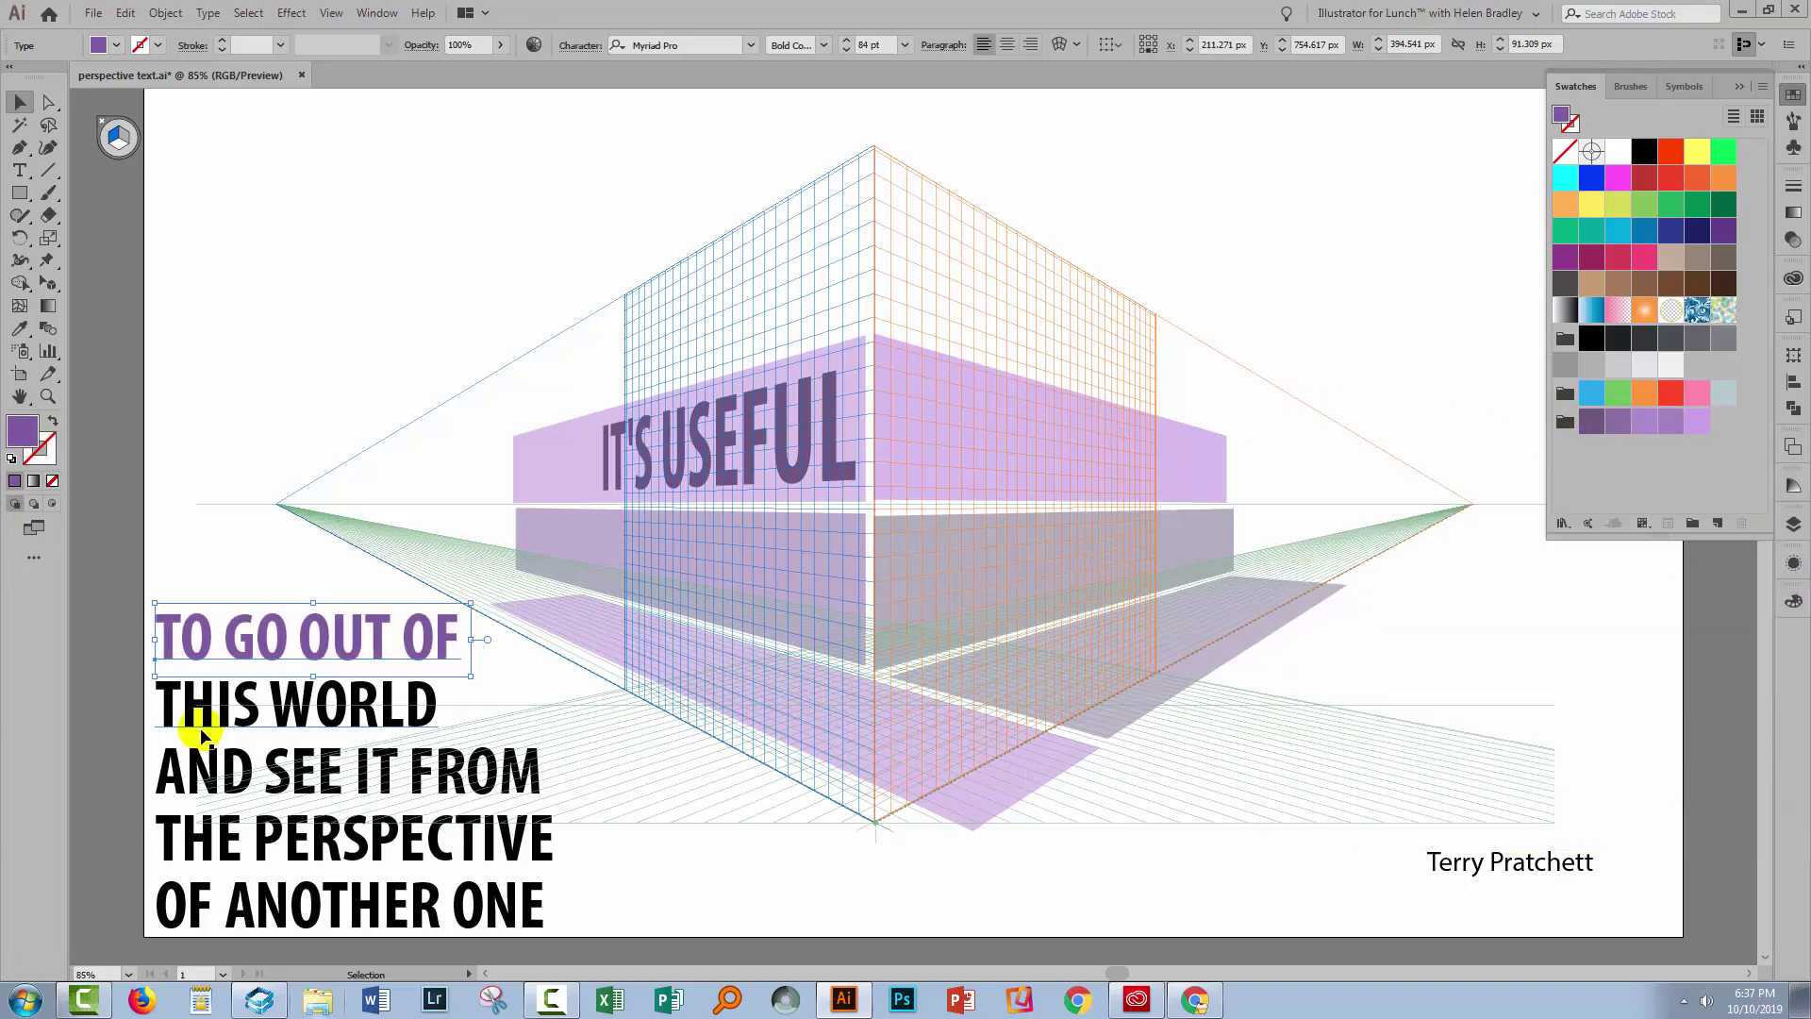
- Attach TO GO OUT OF to the right plane over its upper rectangle, starting beside the centre corner, and deselect it
left_click(49, 283)
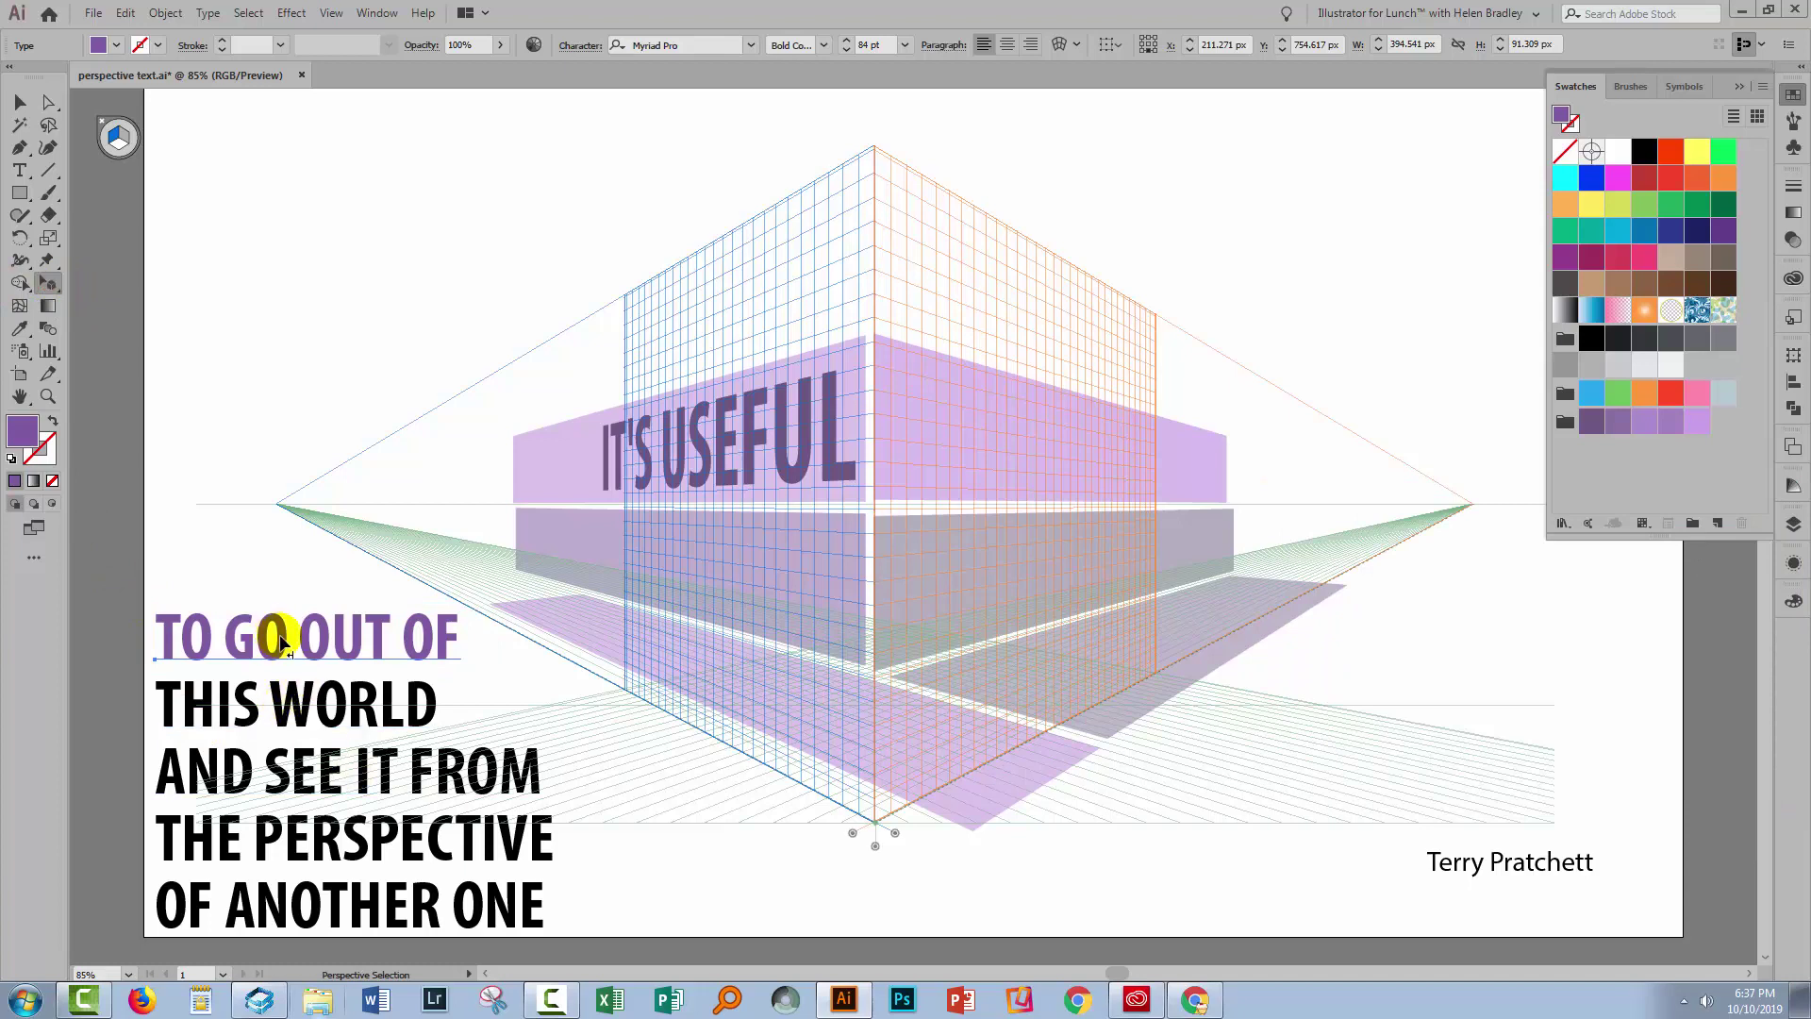
left_click_drag(283, 644, 1156, 491)
key("3")
left_click(415, 671)
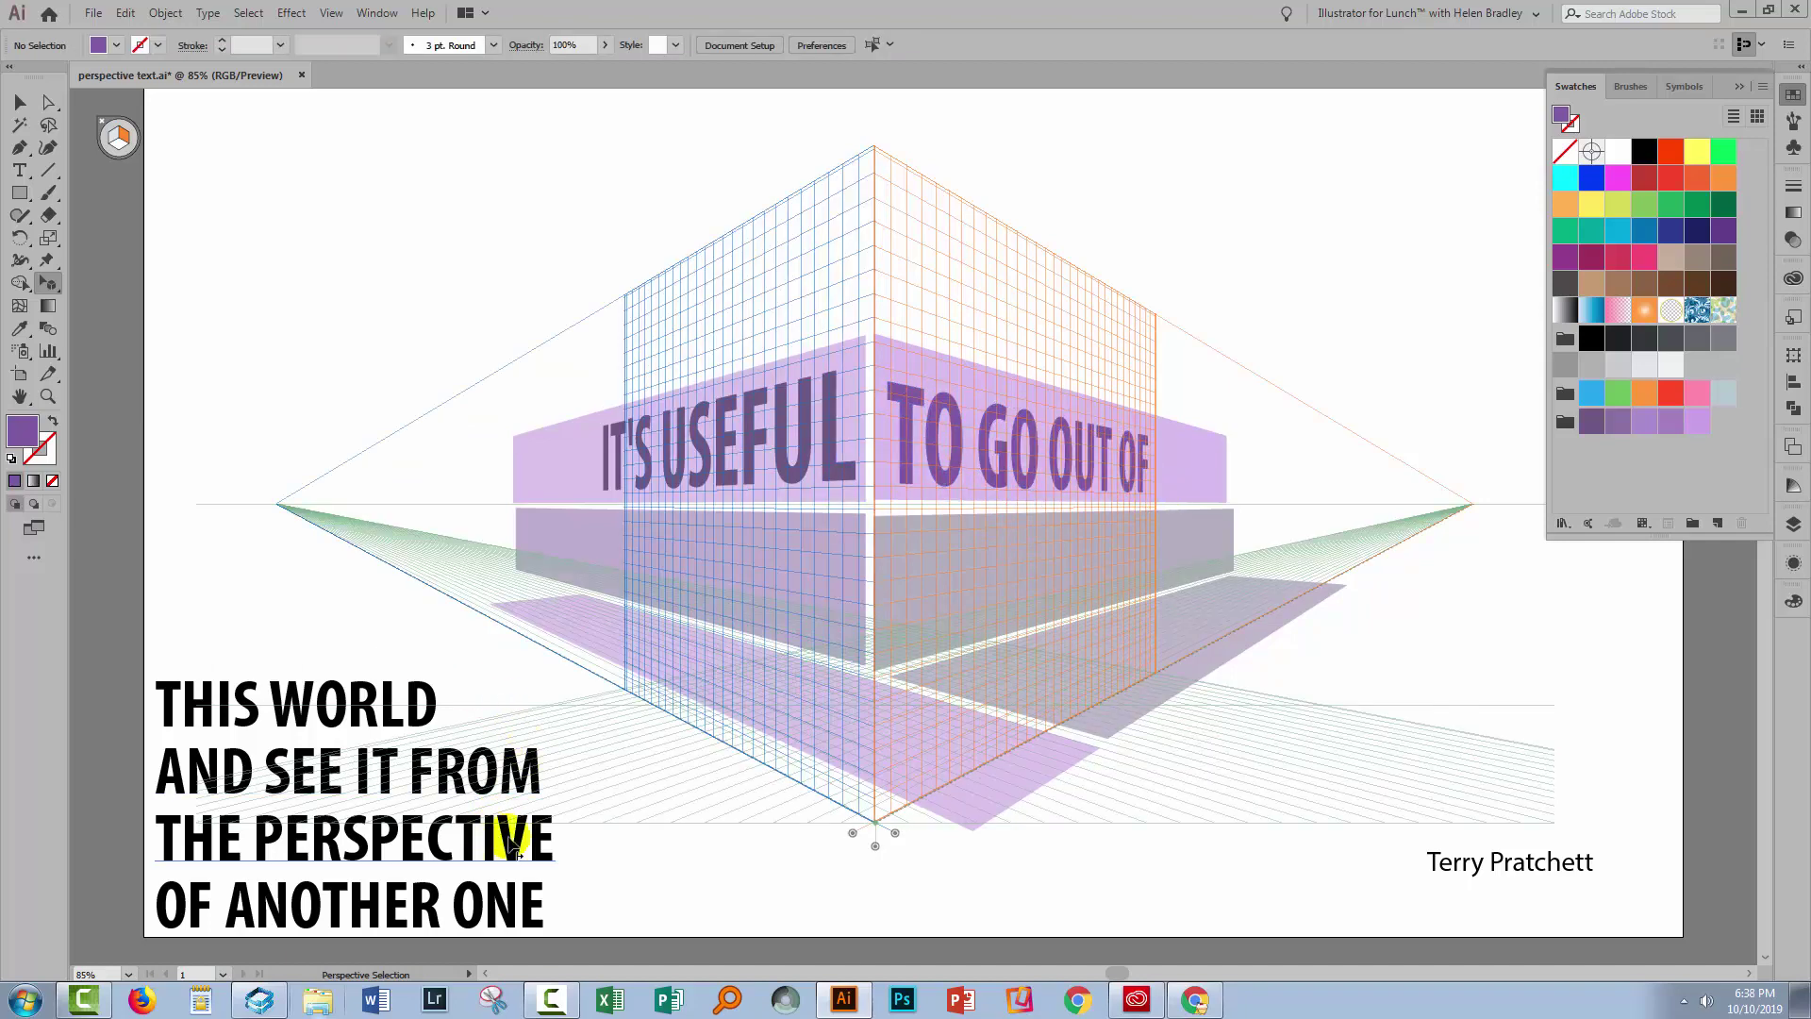
- Recolour THIS WORLD with the second purple theme swatch darkened to #6a4984, and attach it to the left plane over its lower rectangle
key("v")
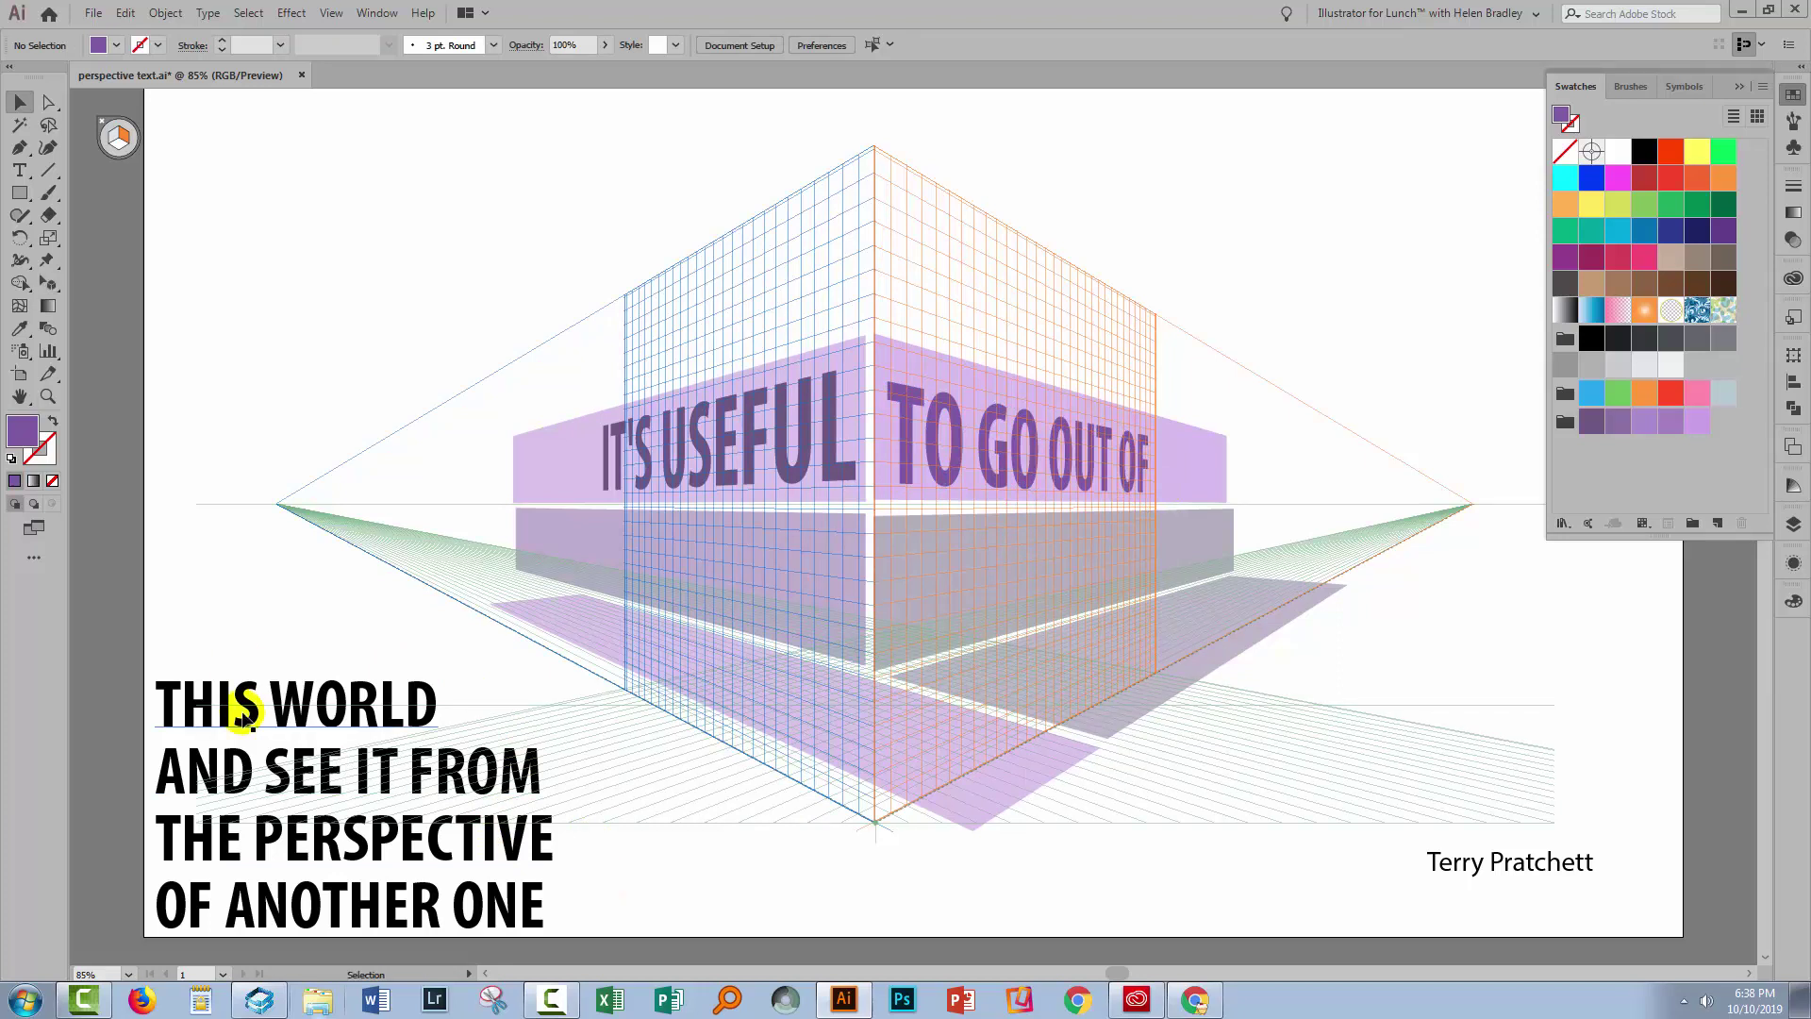
left_click(267, 703)
left_click(1617, 420)
double_click(22, 430)
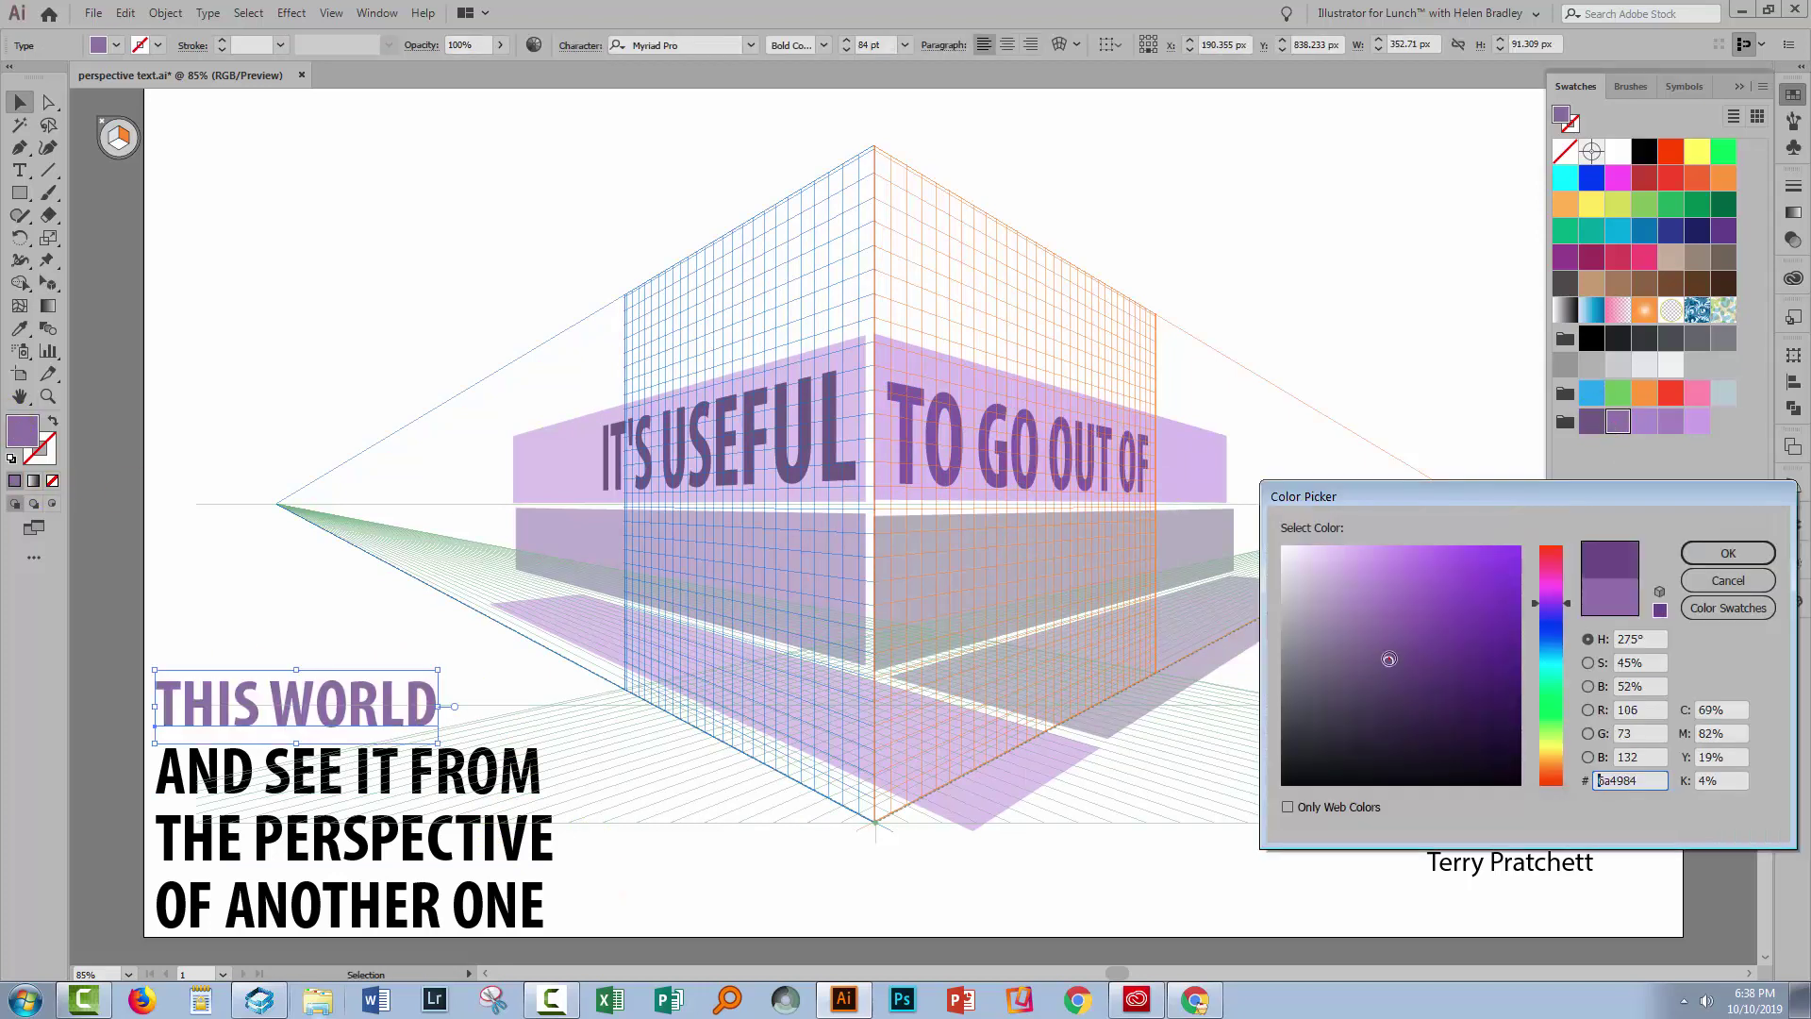
left_click(1698, 542)
left_click(49, 283)
left_click_drag(321, 709, 664, 560)
- Recolour AND SEE IT FROM with the fifth purple theme swatch darkened to #785593, and attach it to the right plane over its lower rectangle
left_click(429, 778)
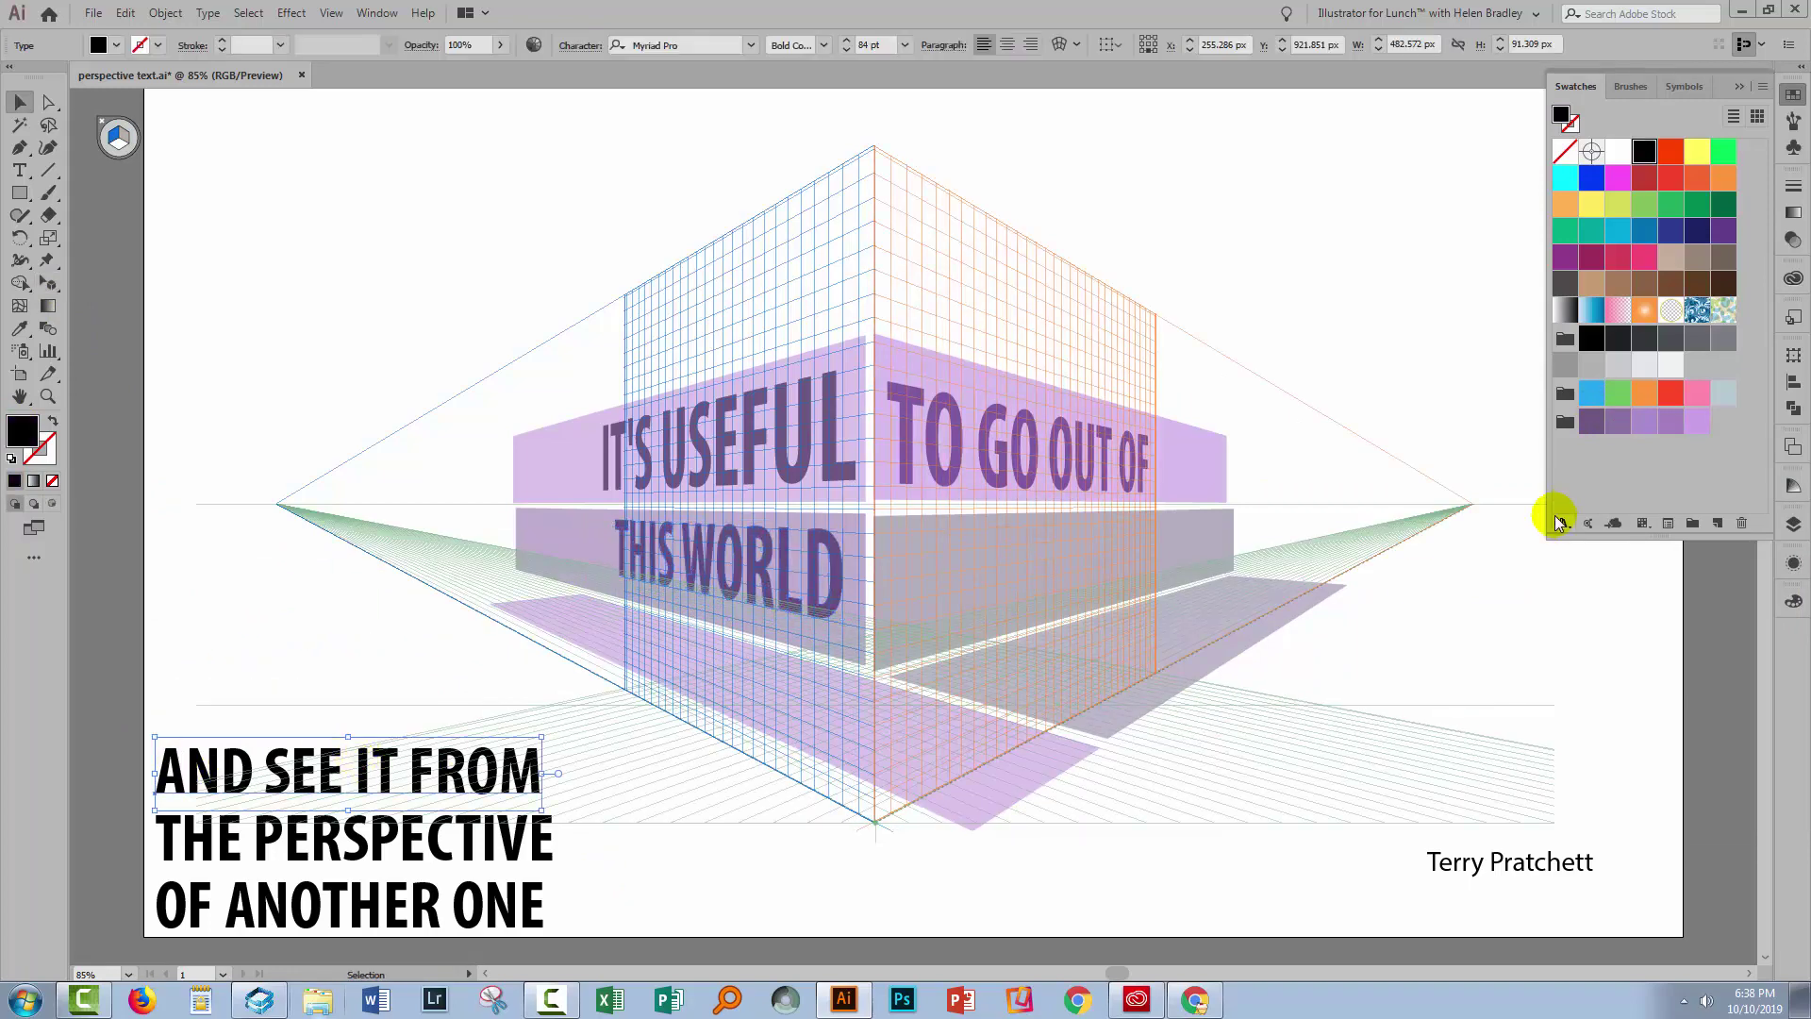
left_click(1697, 420)
double_click(22, 435)
left_click(1417, 633)
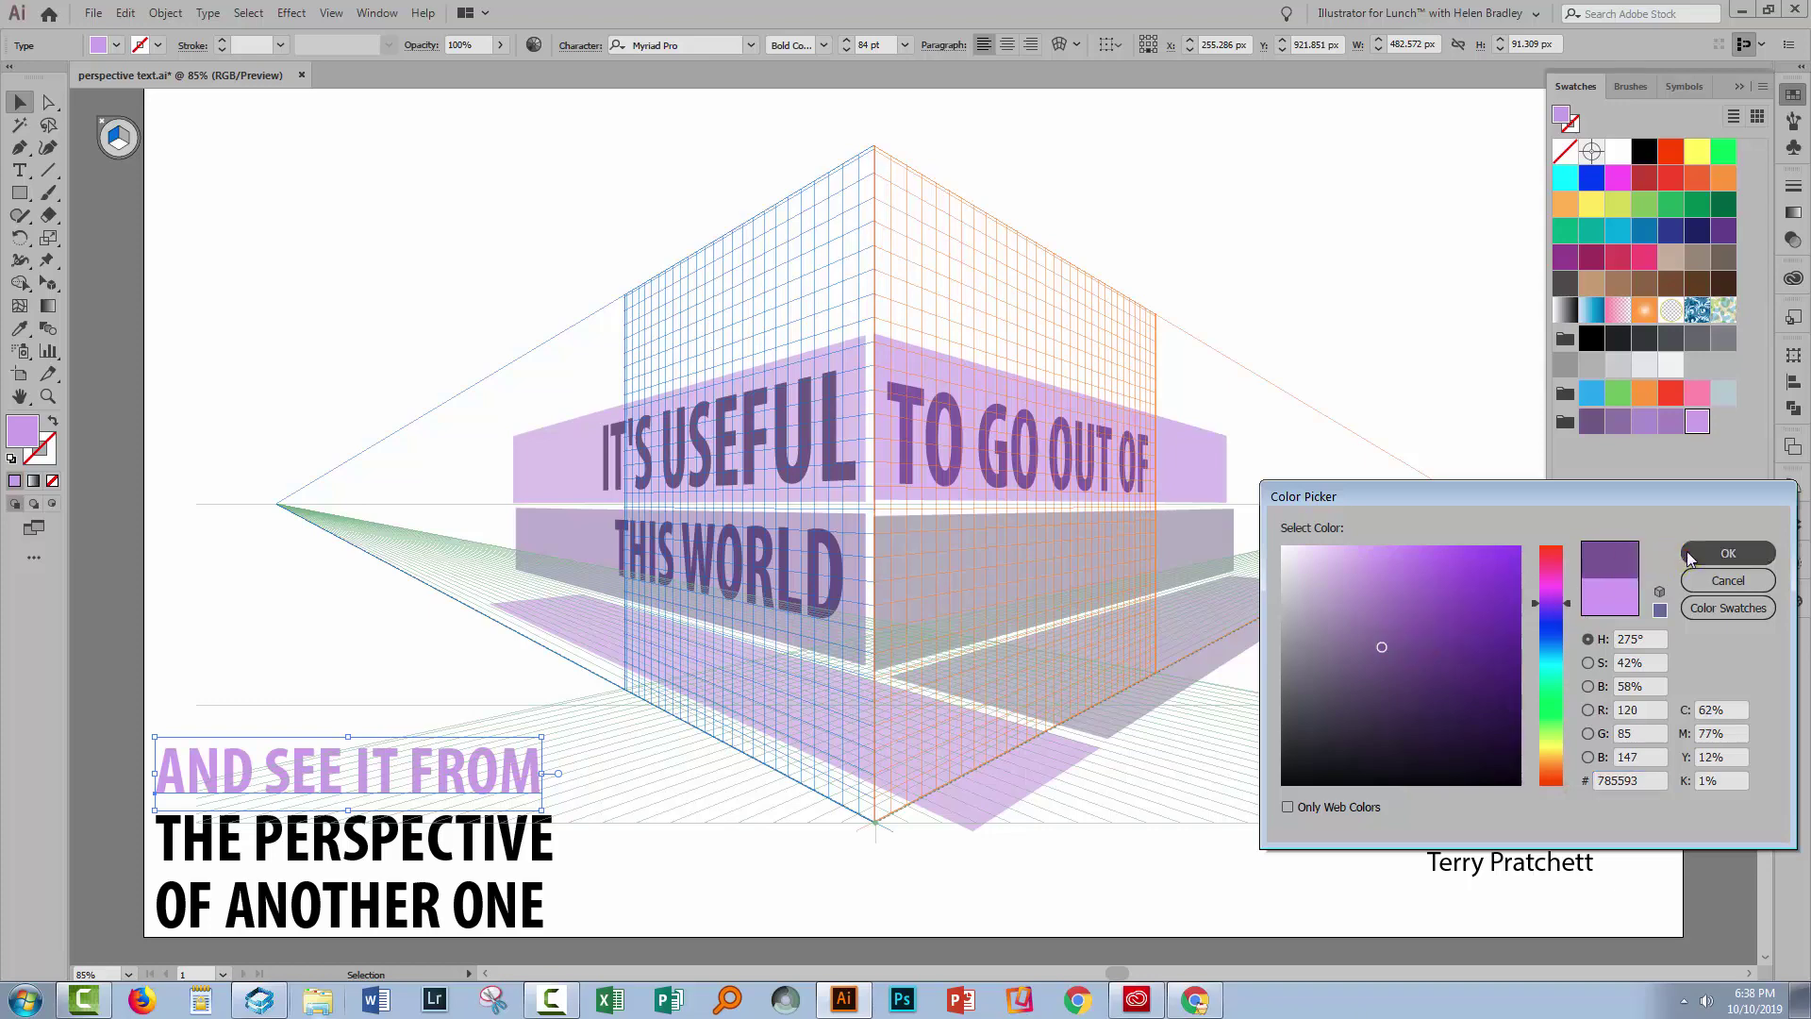
left_click(1728, 553)
key("shift+v")
left_click_drag(987, 570, 1160, 578)
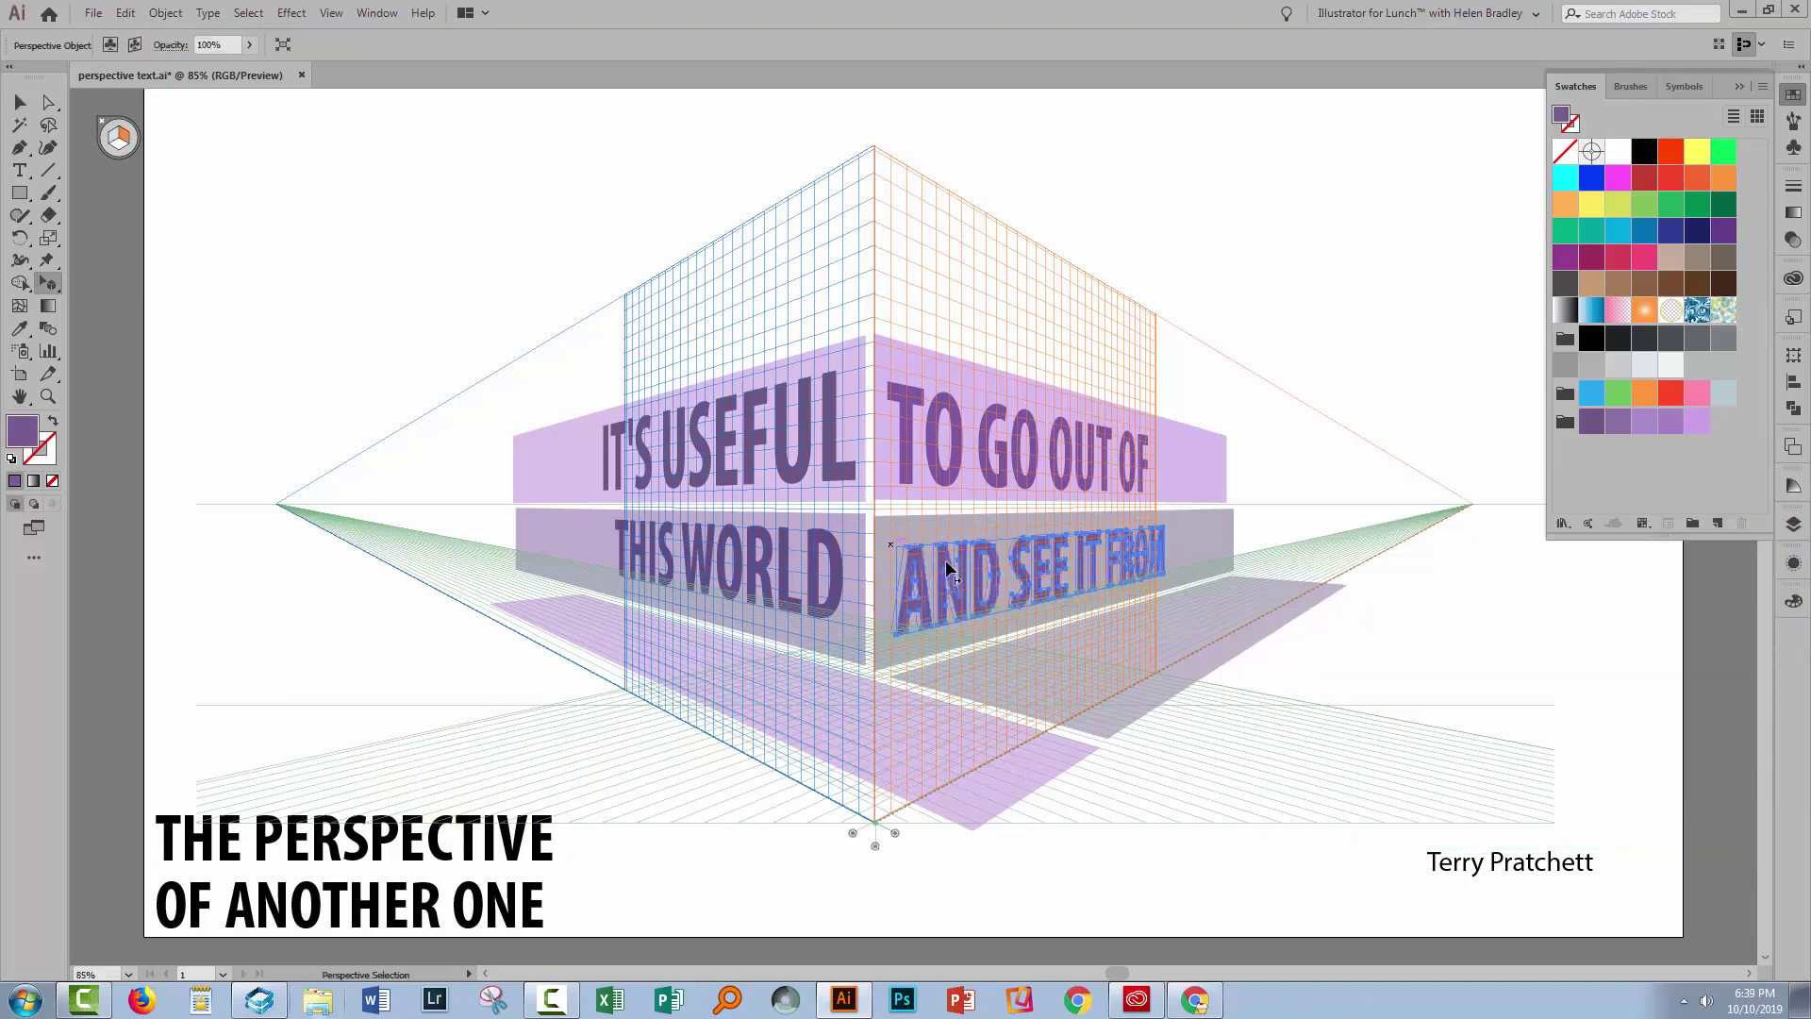
- Recolour the text line THE PERSPECTIVE with the second purple theme swatch, darkened to a greyer purple
left_click(238, 835)
key("v")
left_click(238, 836)
left_click(1618, 422)
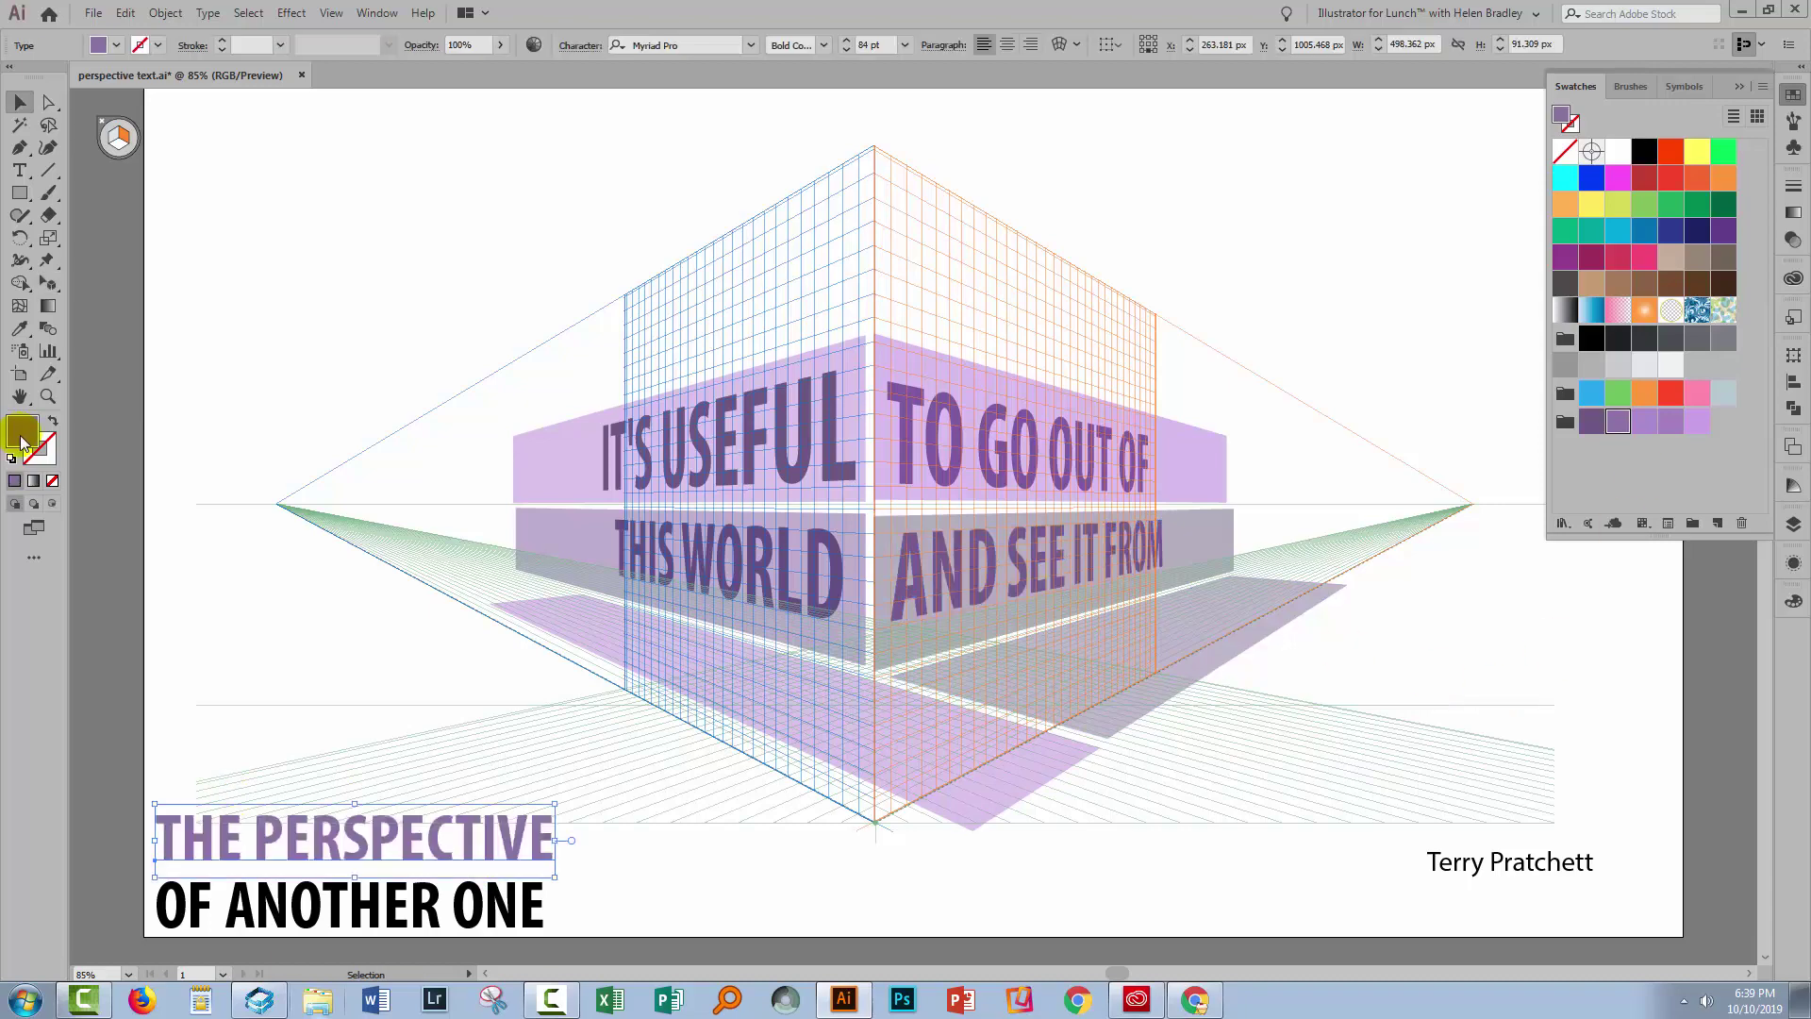
double_click(21, 434)
left_click(1365, 673)
key("Return")
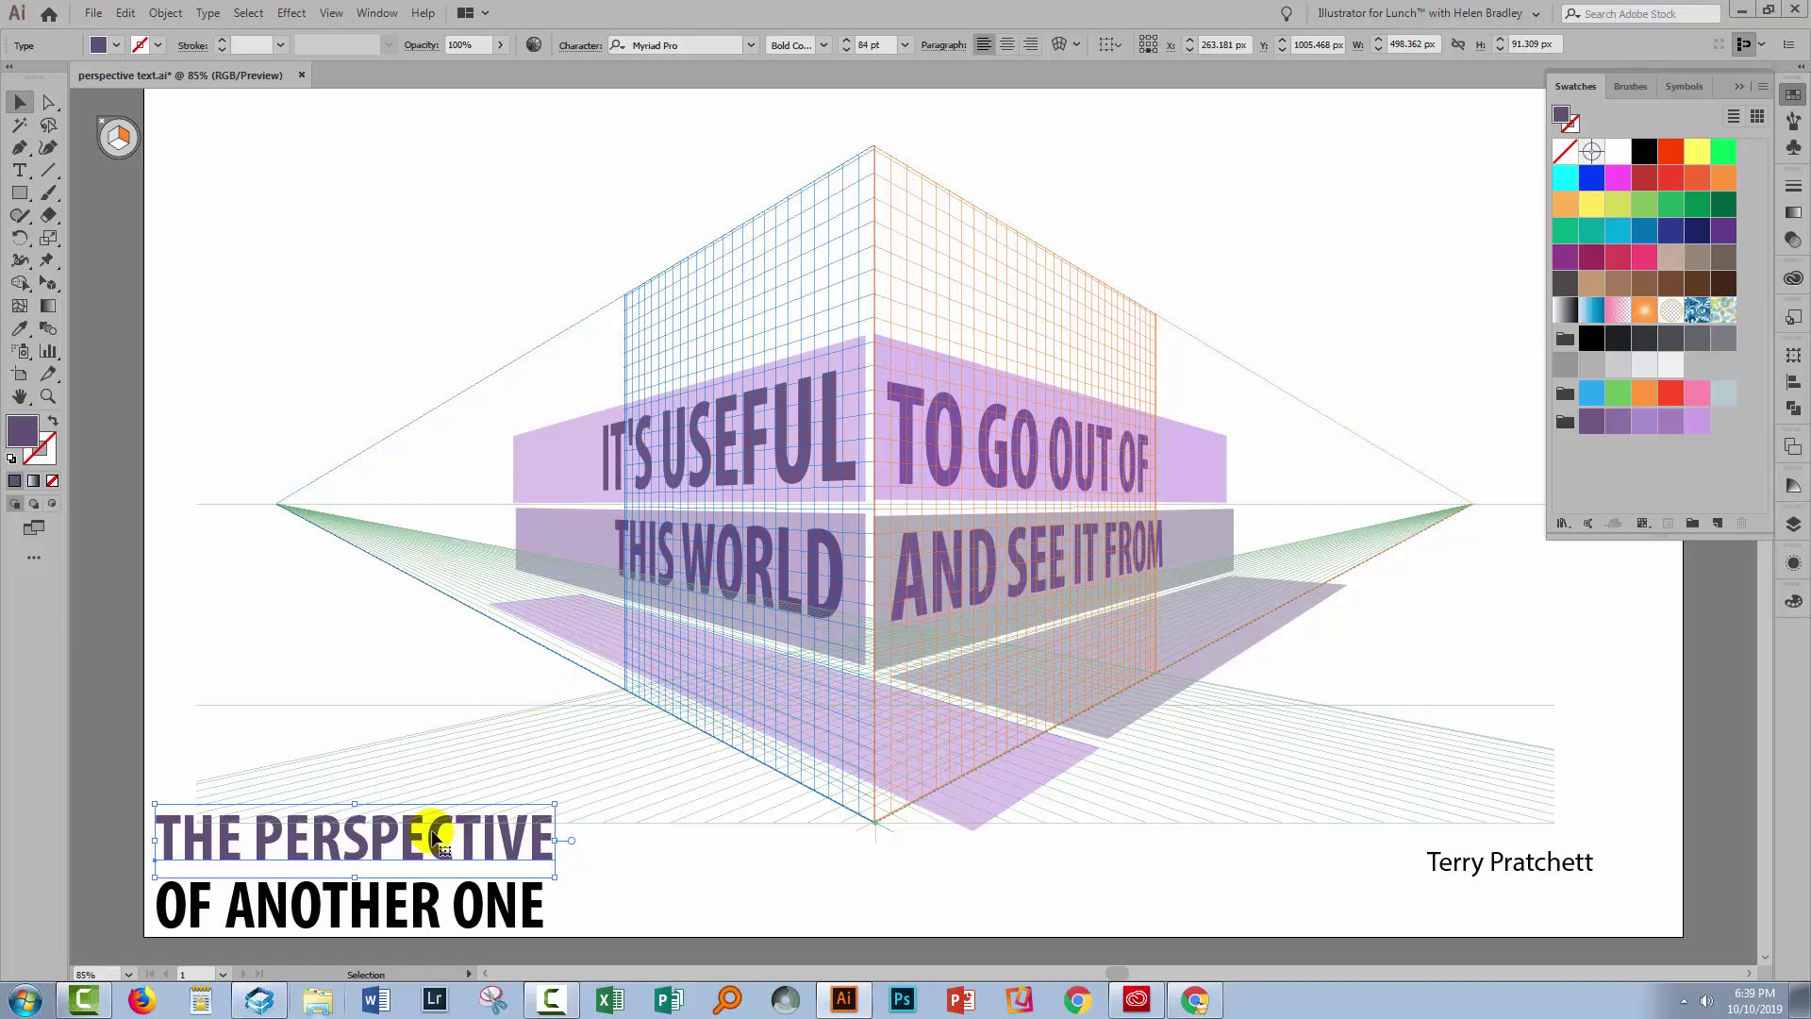
- Attach THE PERSPECTIVE to the horizontal plane over the left floor rectangle and deselect it
key("shift+v")
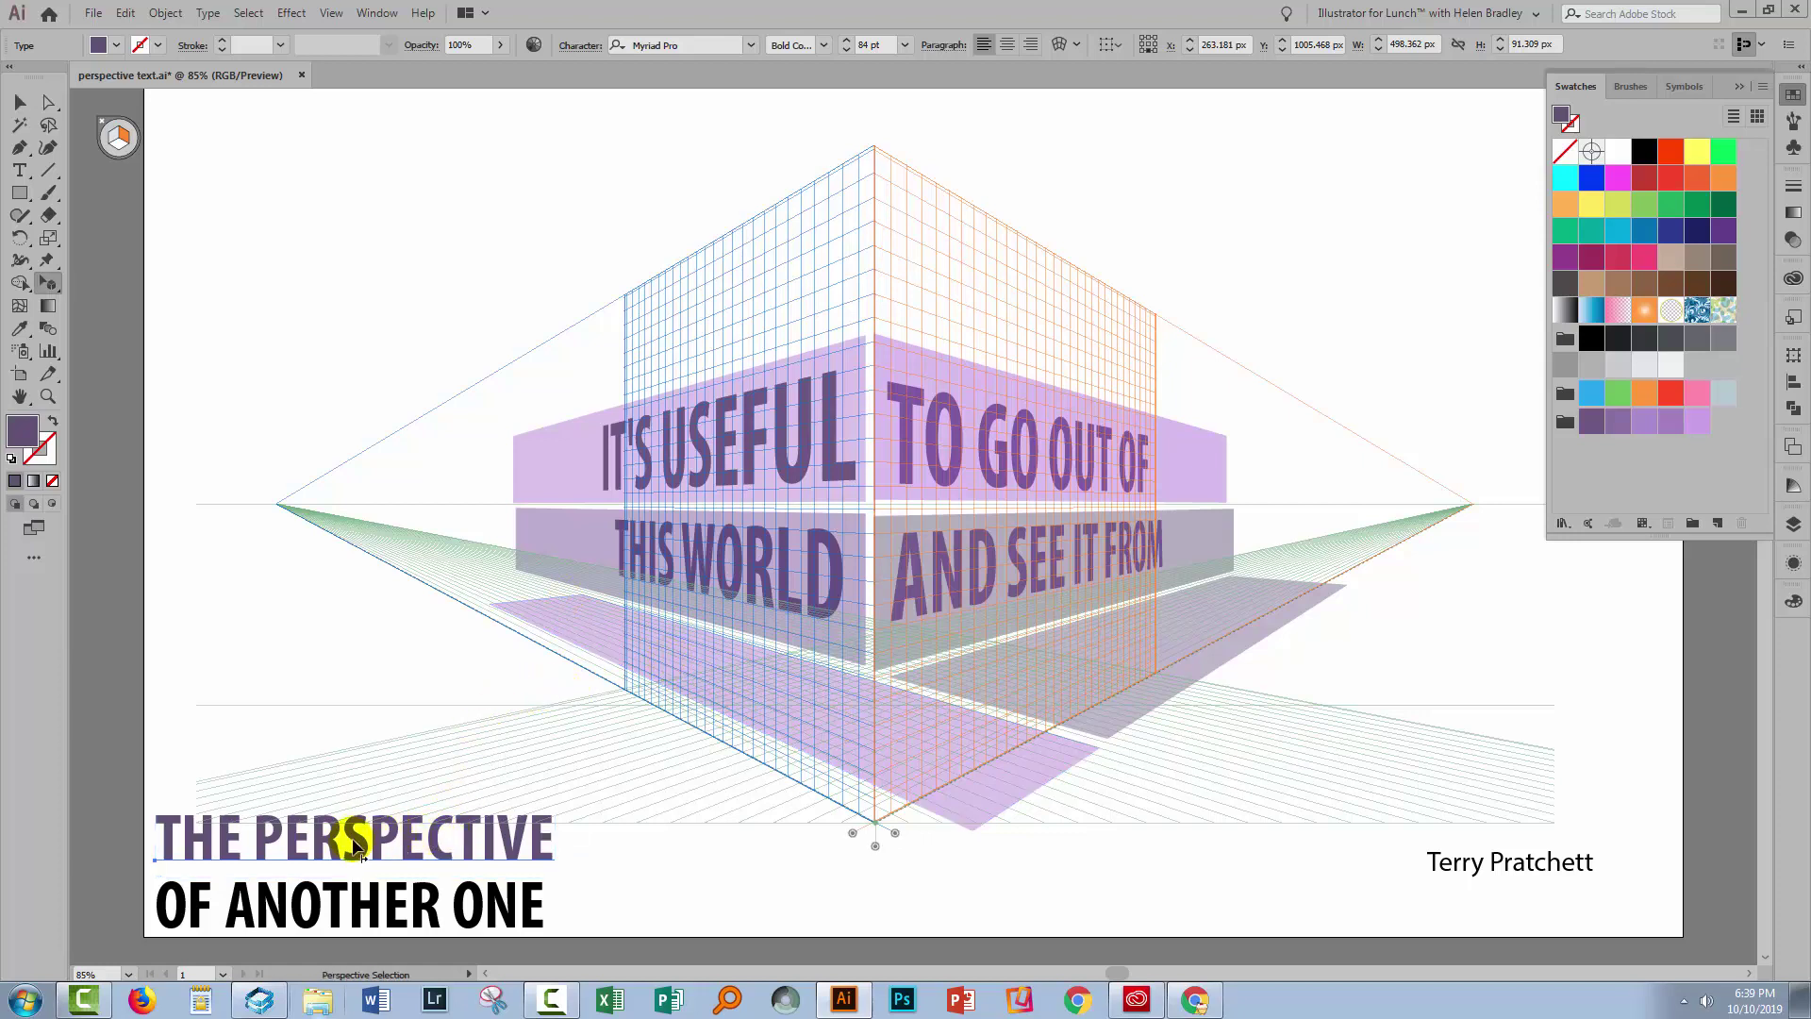
left_click_drag(358, 844, 920, 817)
key("2")
left_click(504, 866)
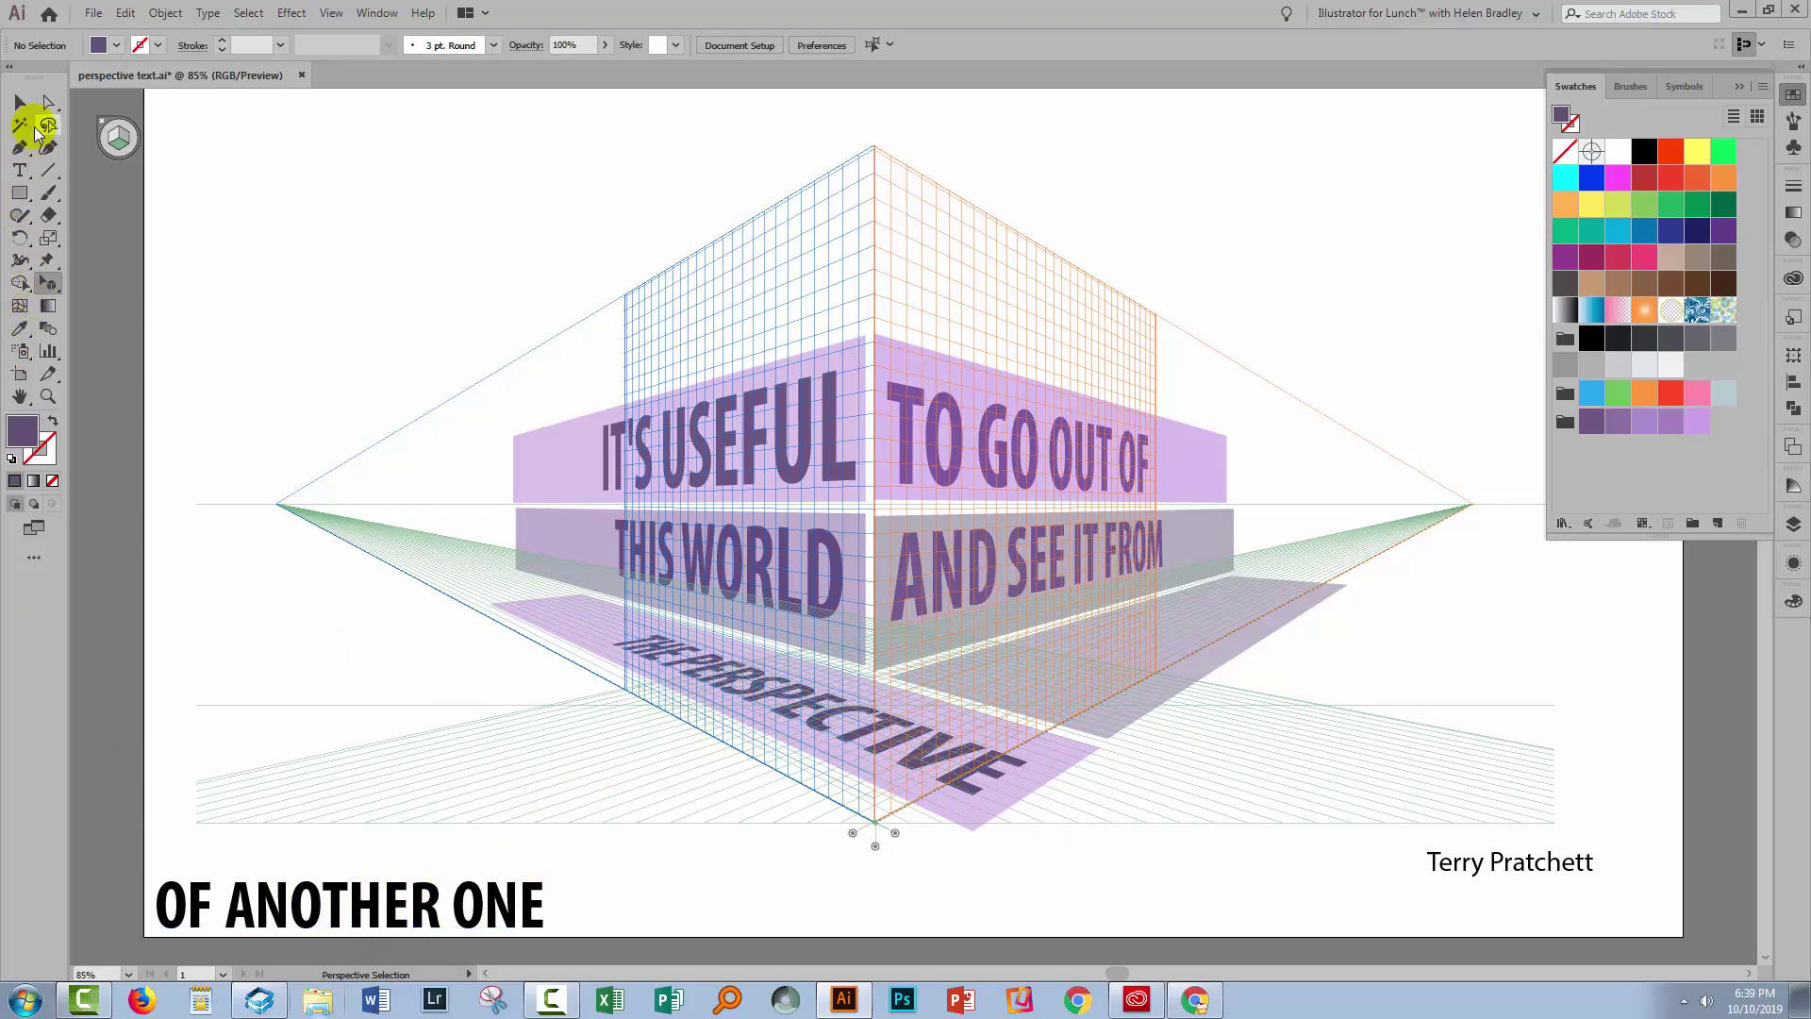
- Recolour the text line OF ANOTHER ONE with the first purple theme swatch
left_click(11, 104)
left_click(352, 897)
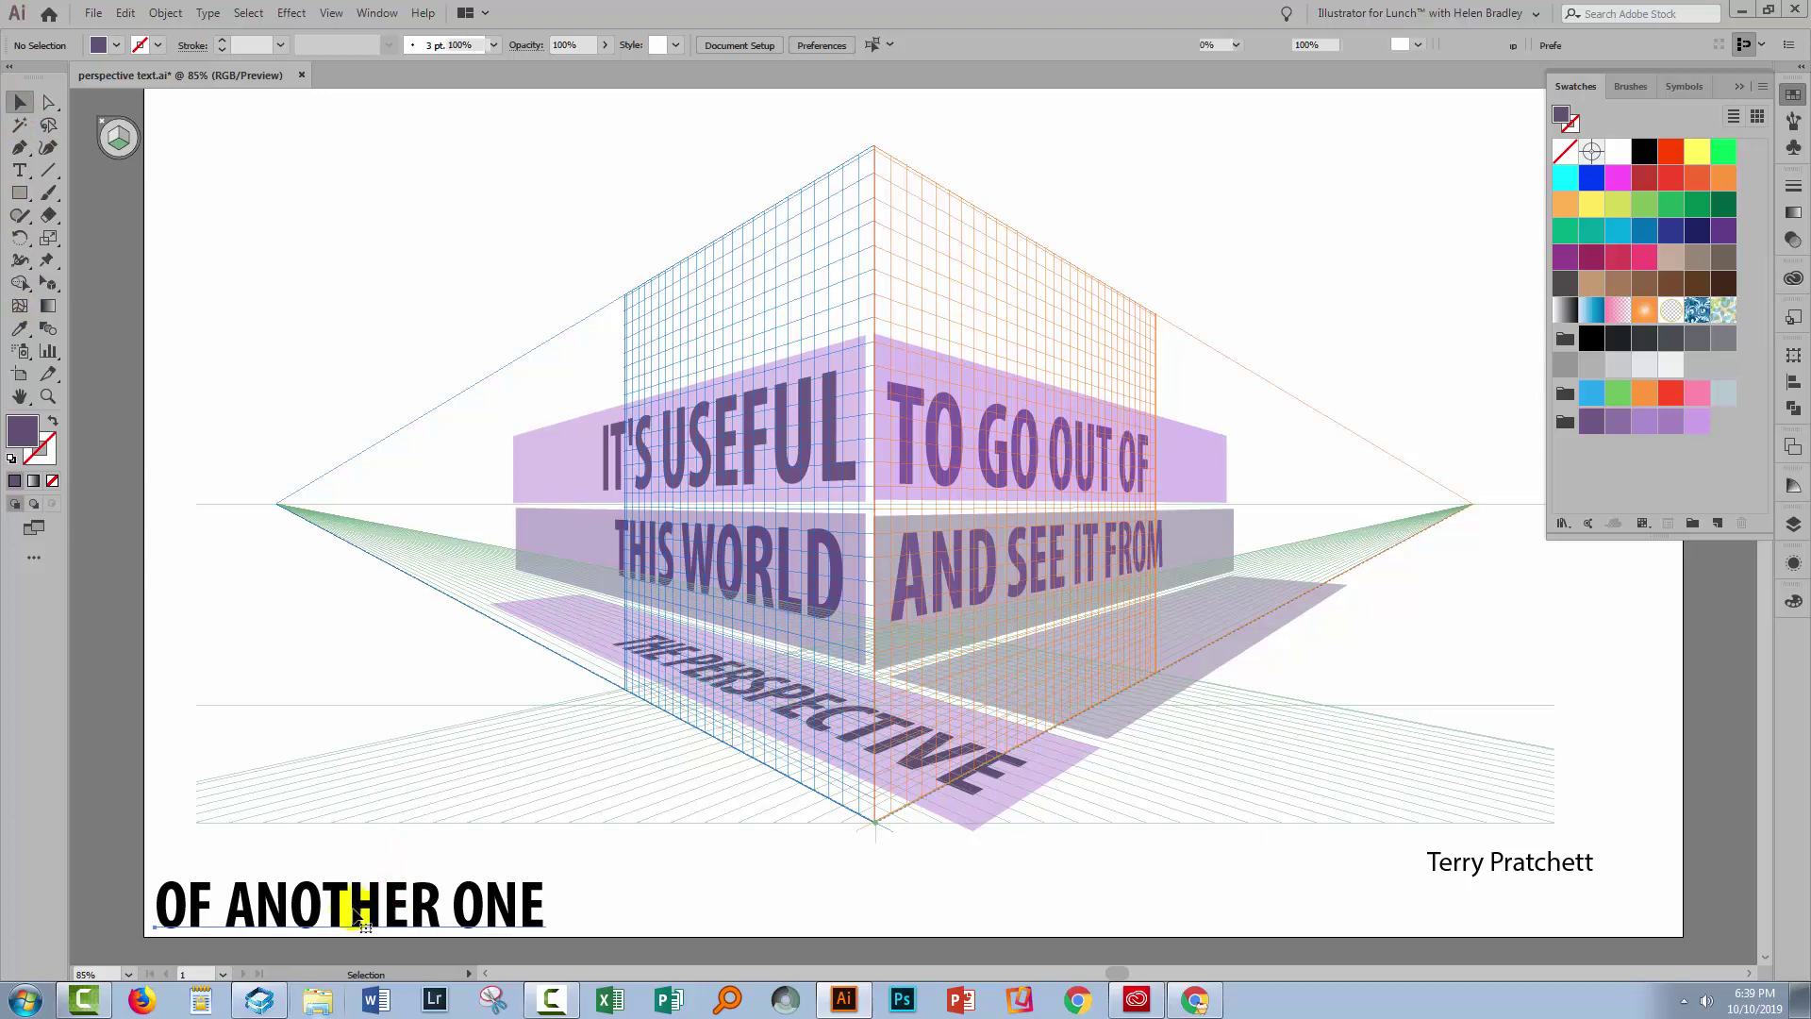
left_click(1591, 422)
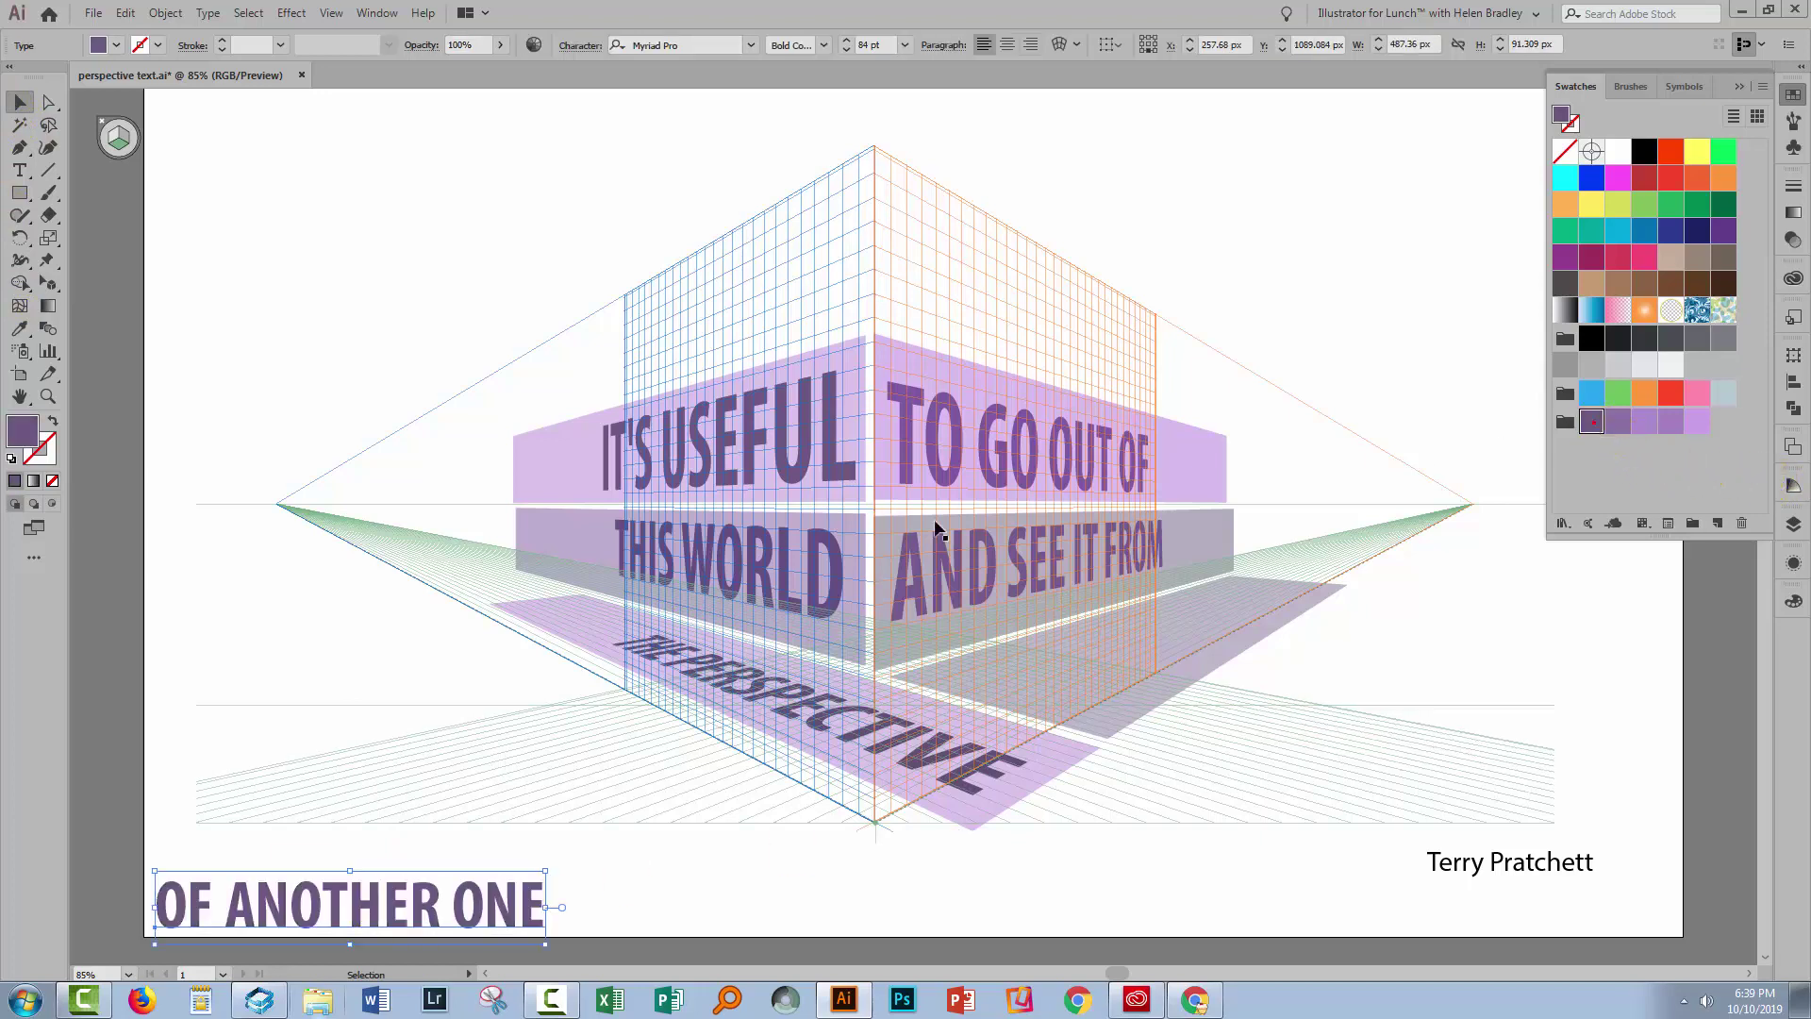
double_click(25, 430)
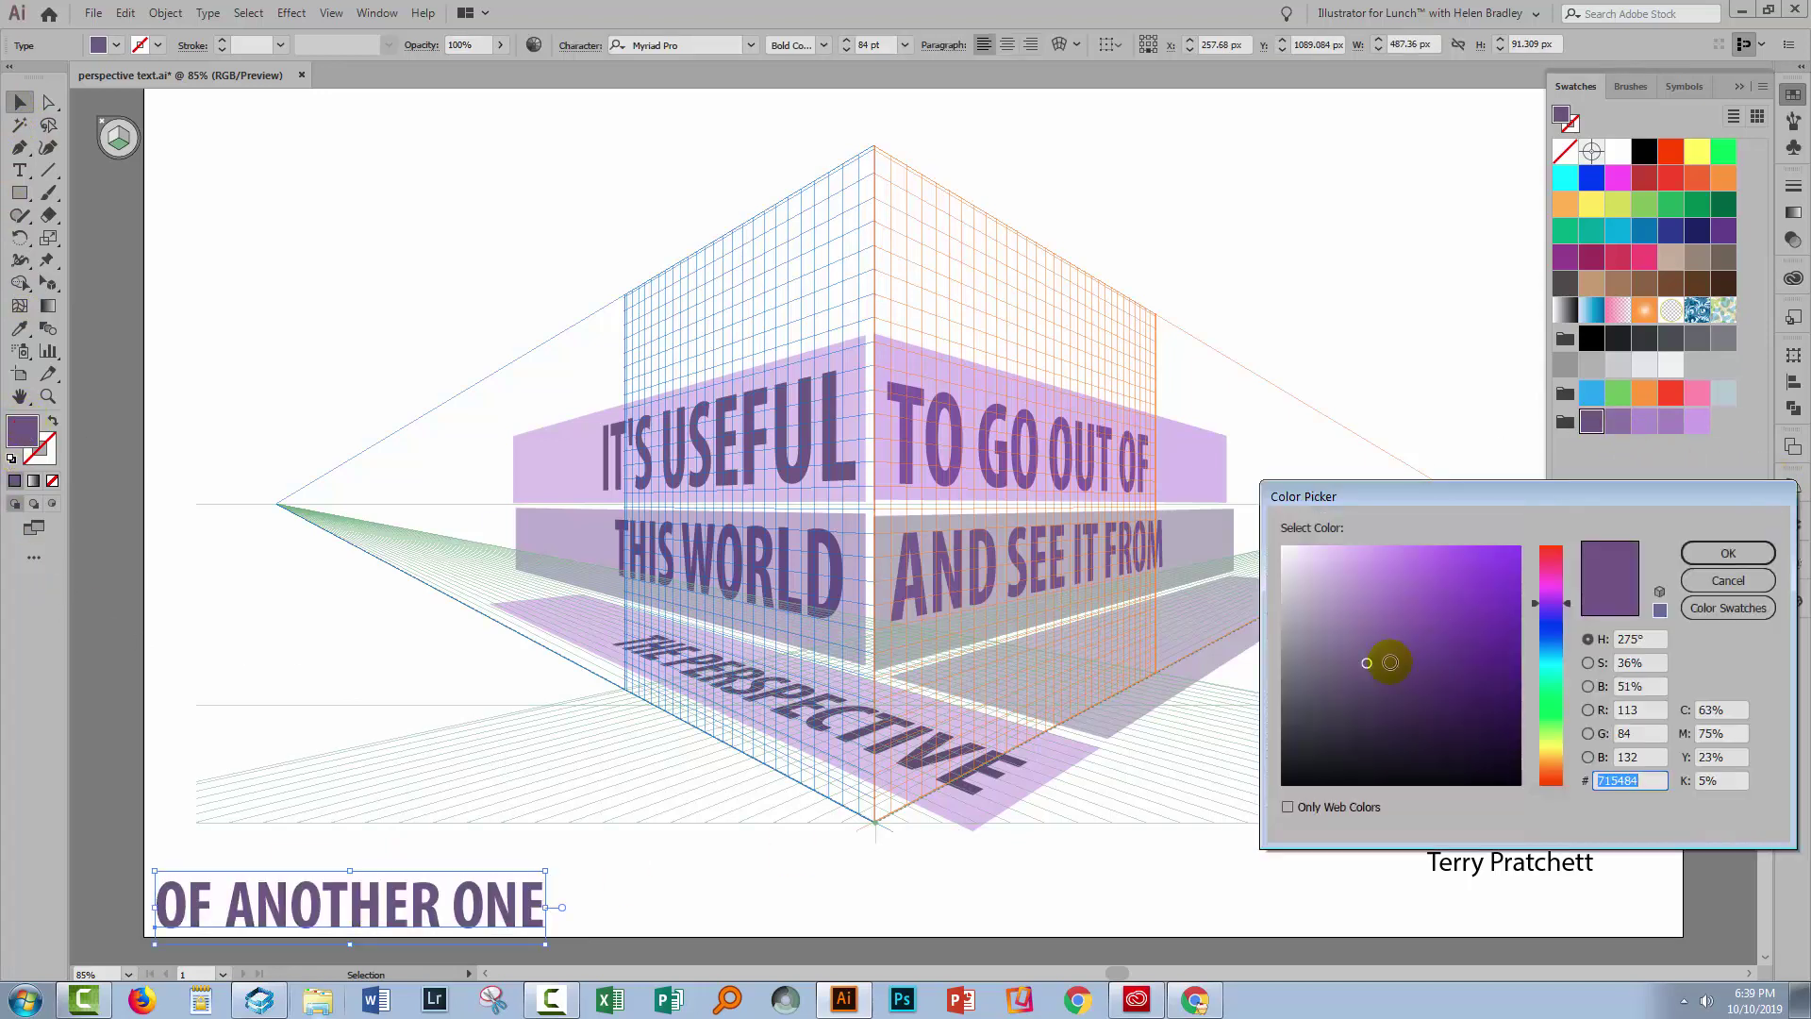
left_click(1374, 704)
left_click(1749, 552)
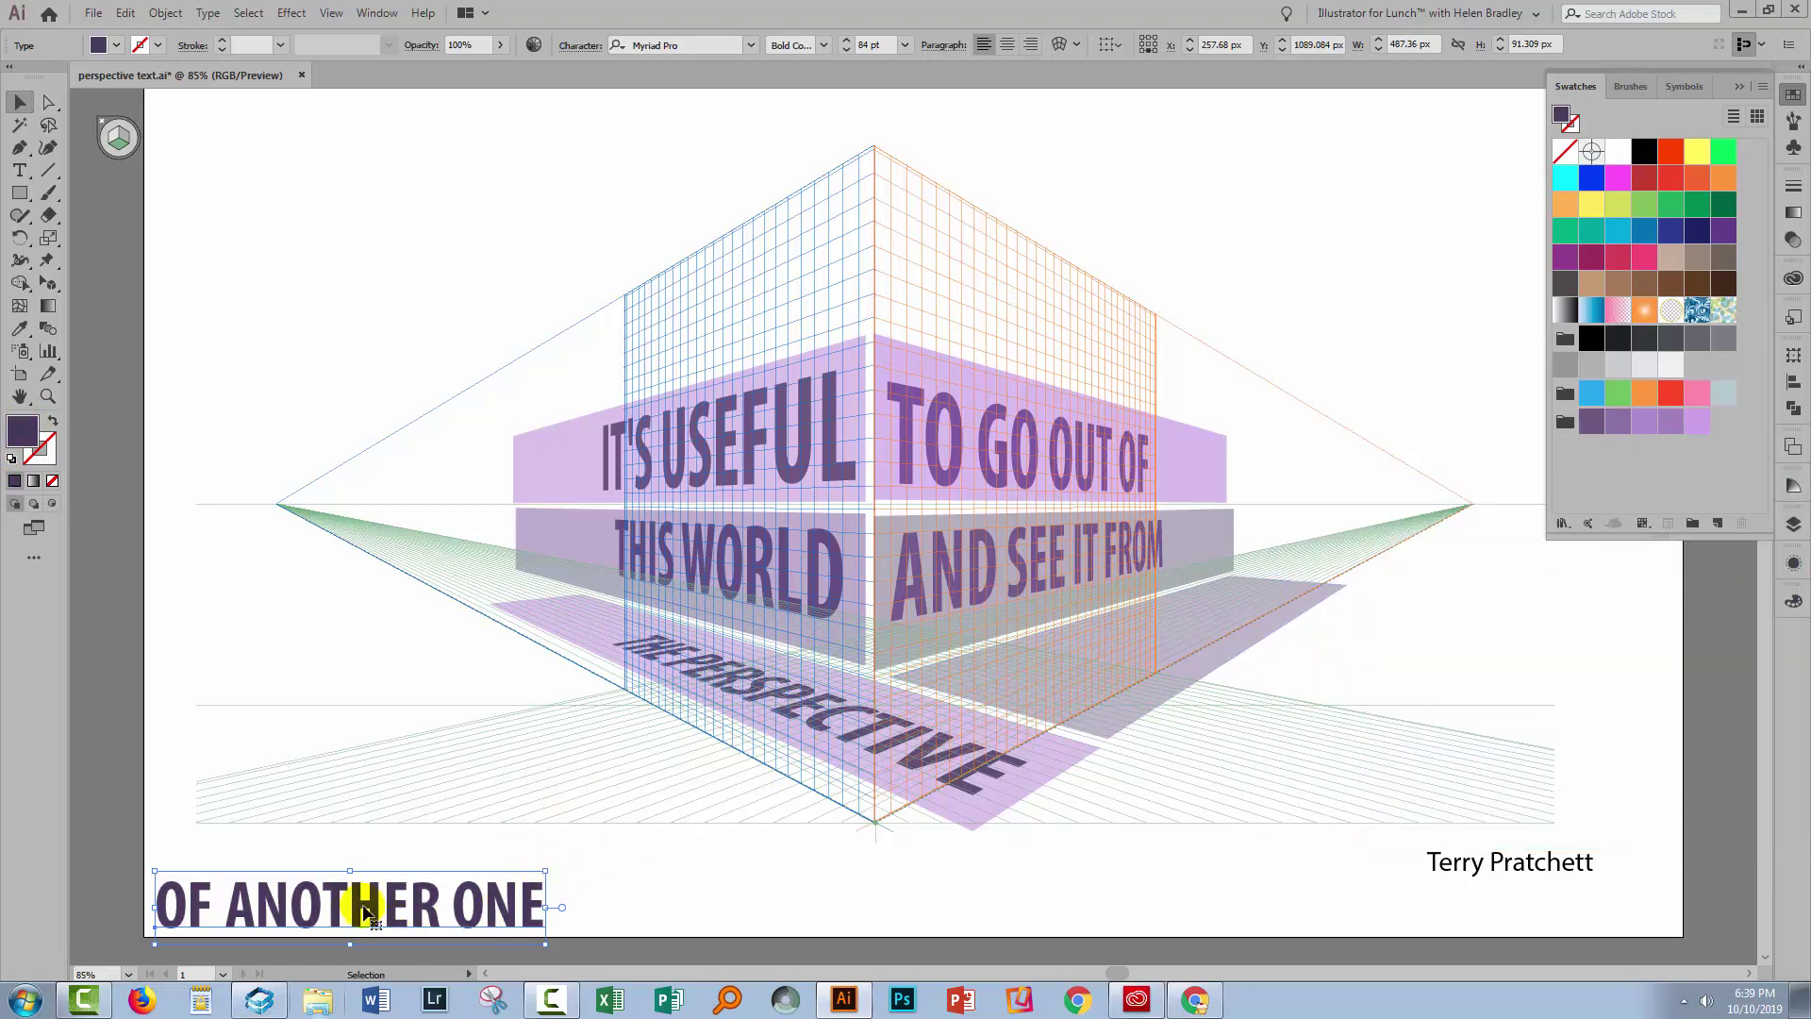
key("shift+v")
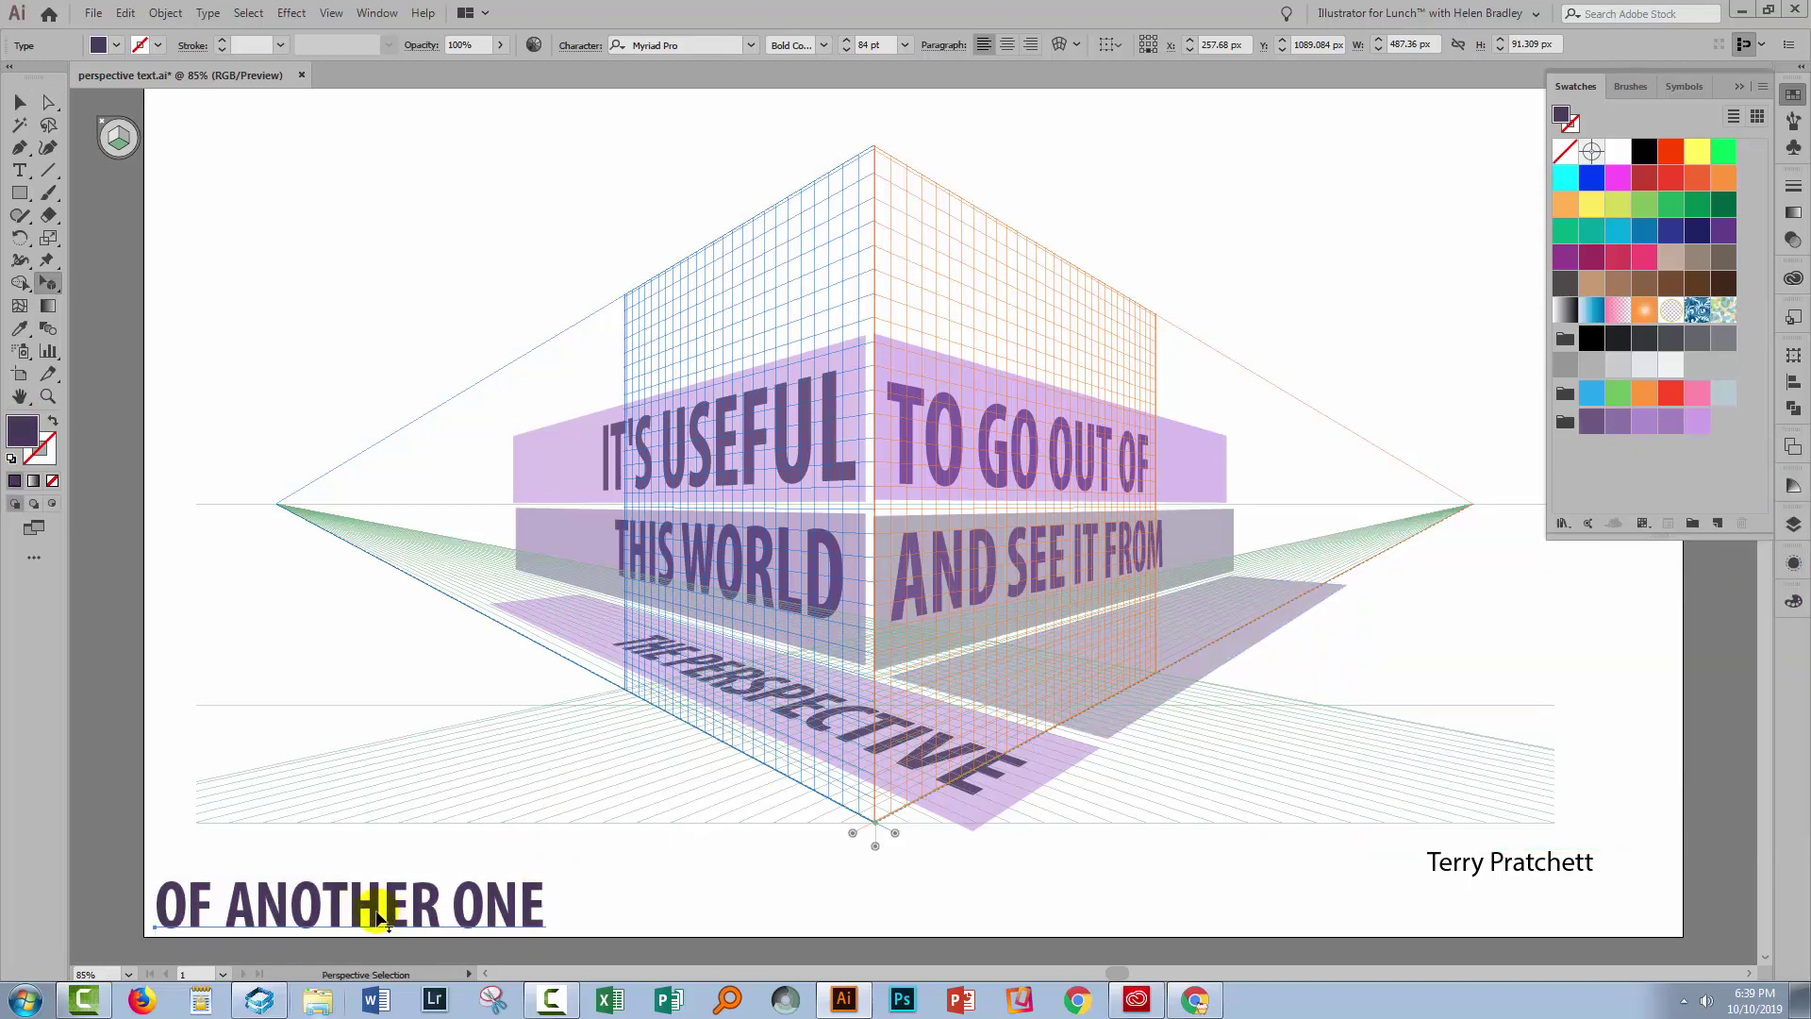
left_click_drag(380, 917, 1061, 675)
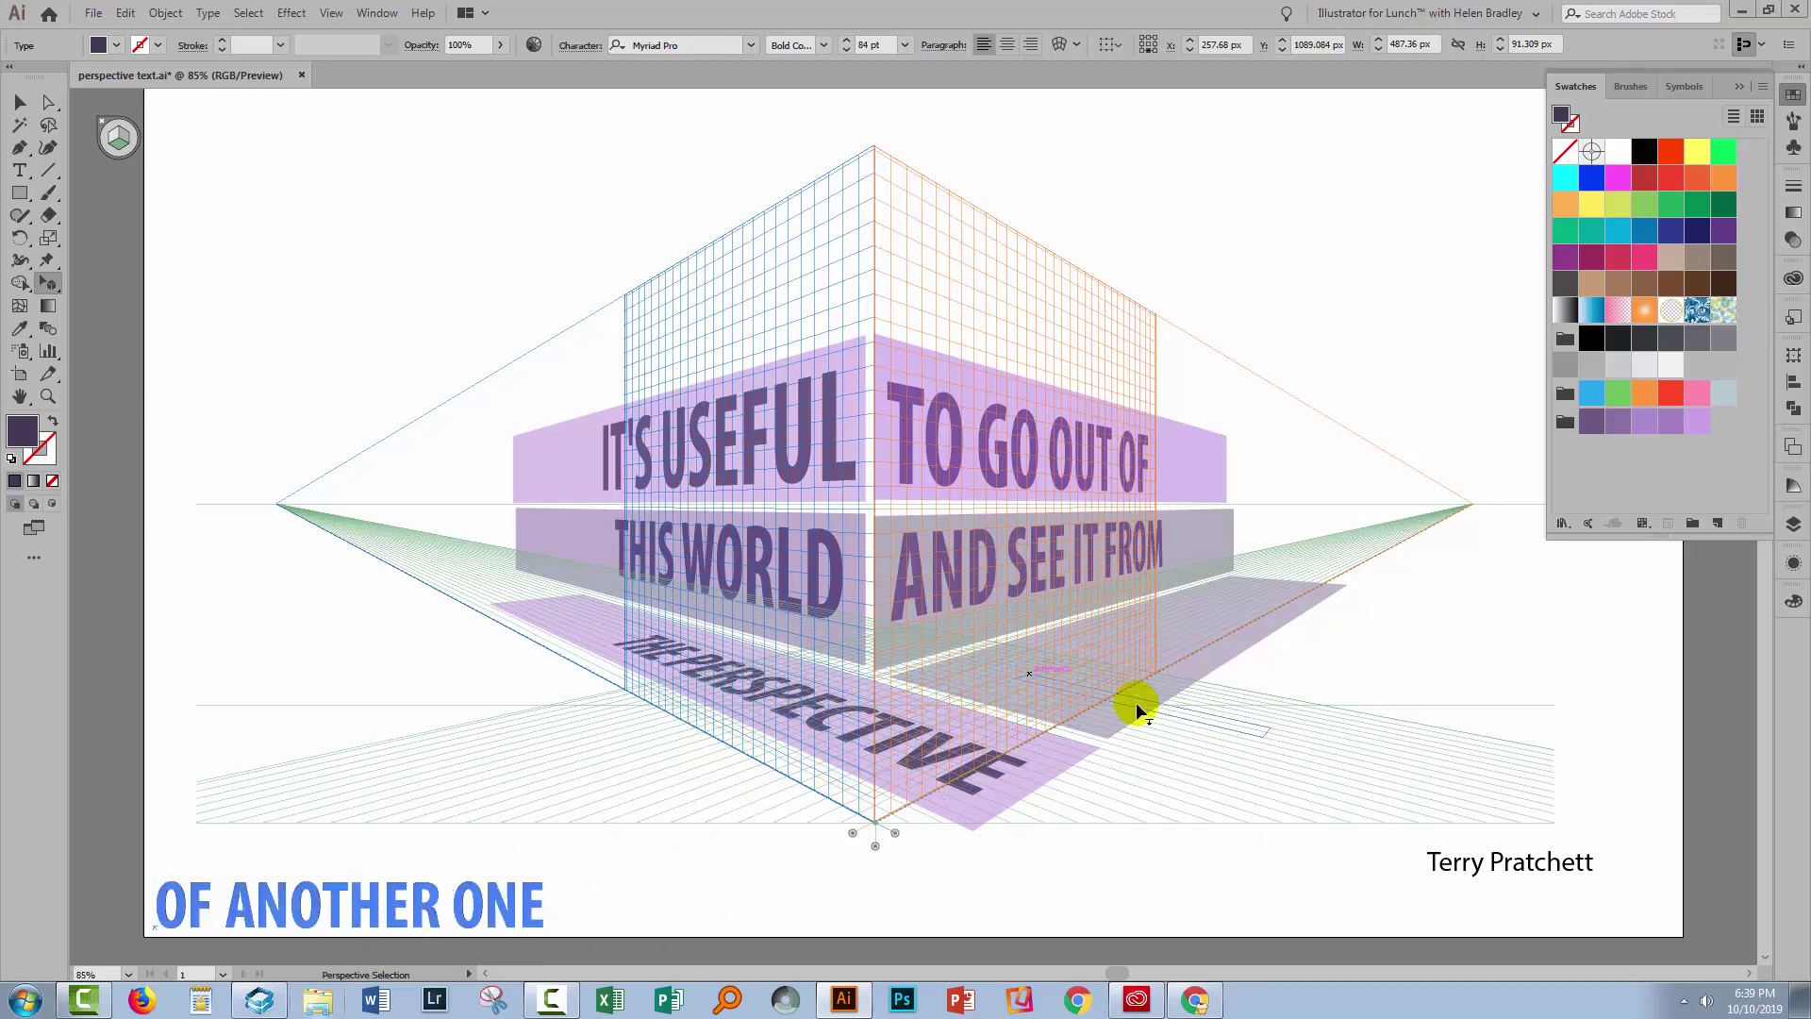
left_click_drag(1174, 700, 981, 720)
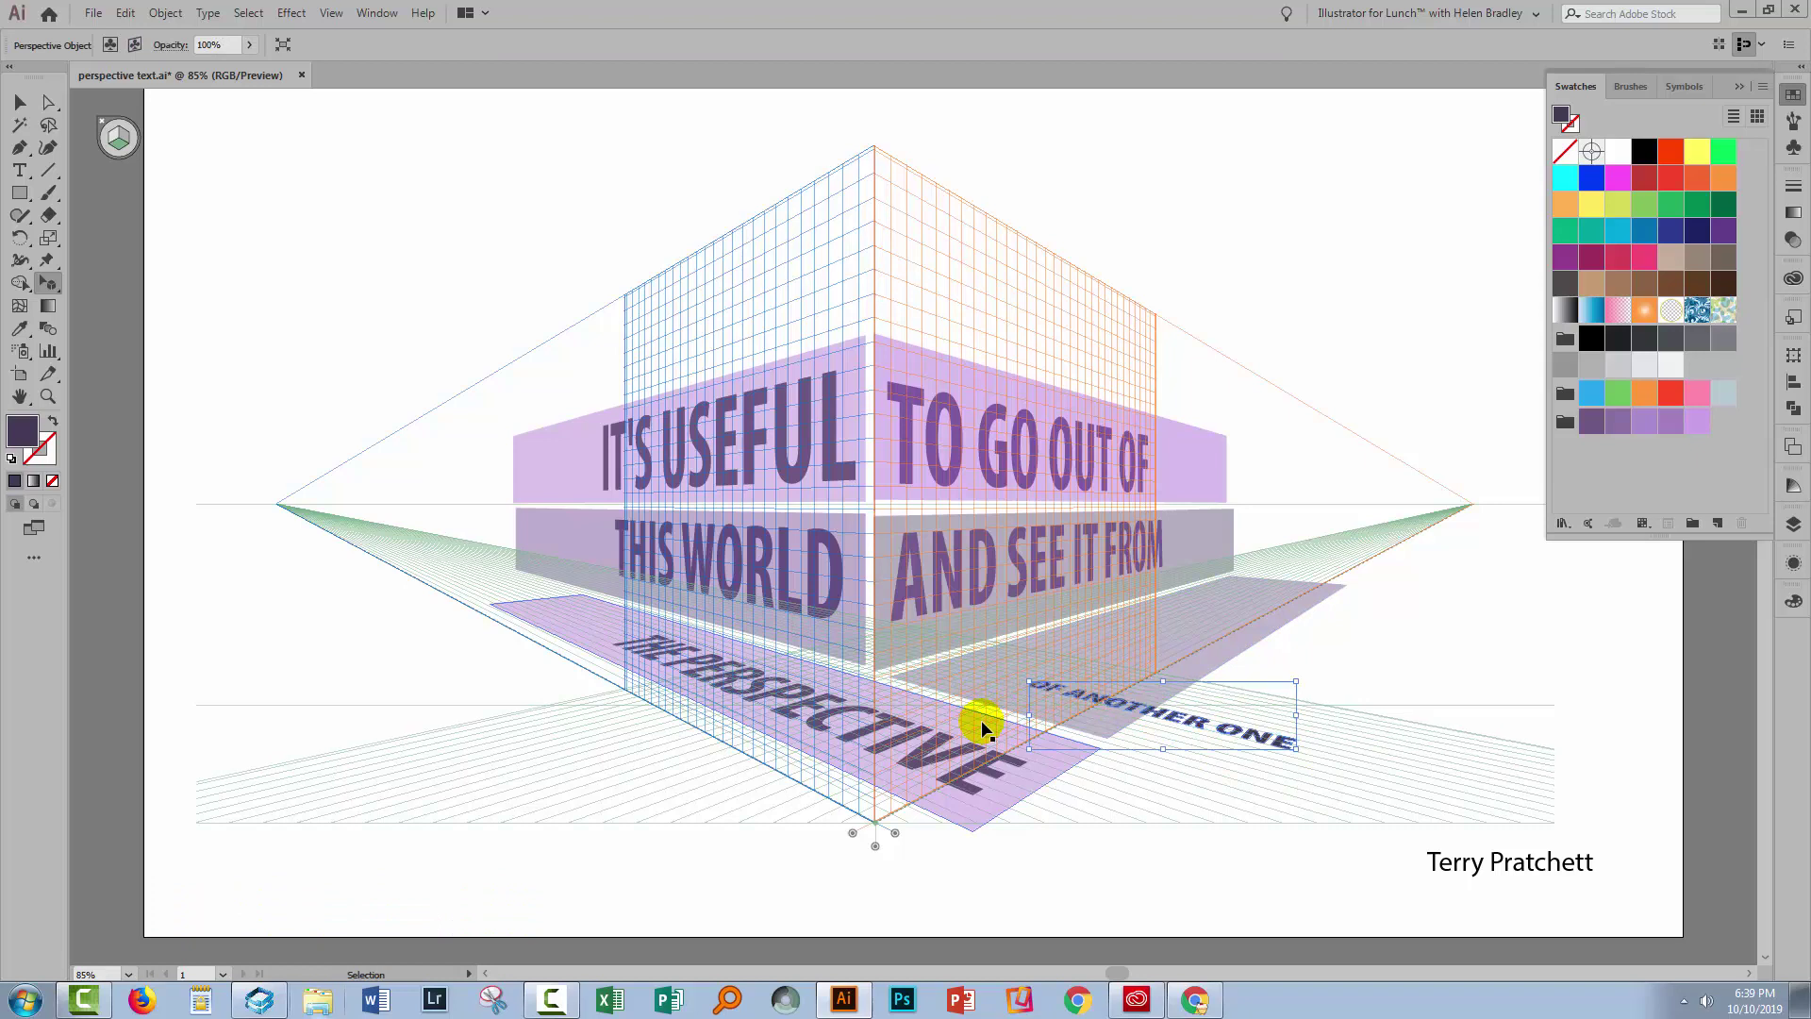
key("ctrl+z")
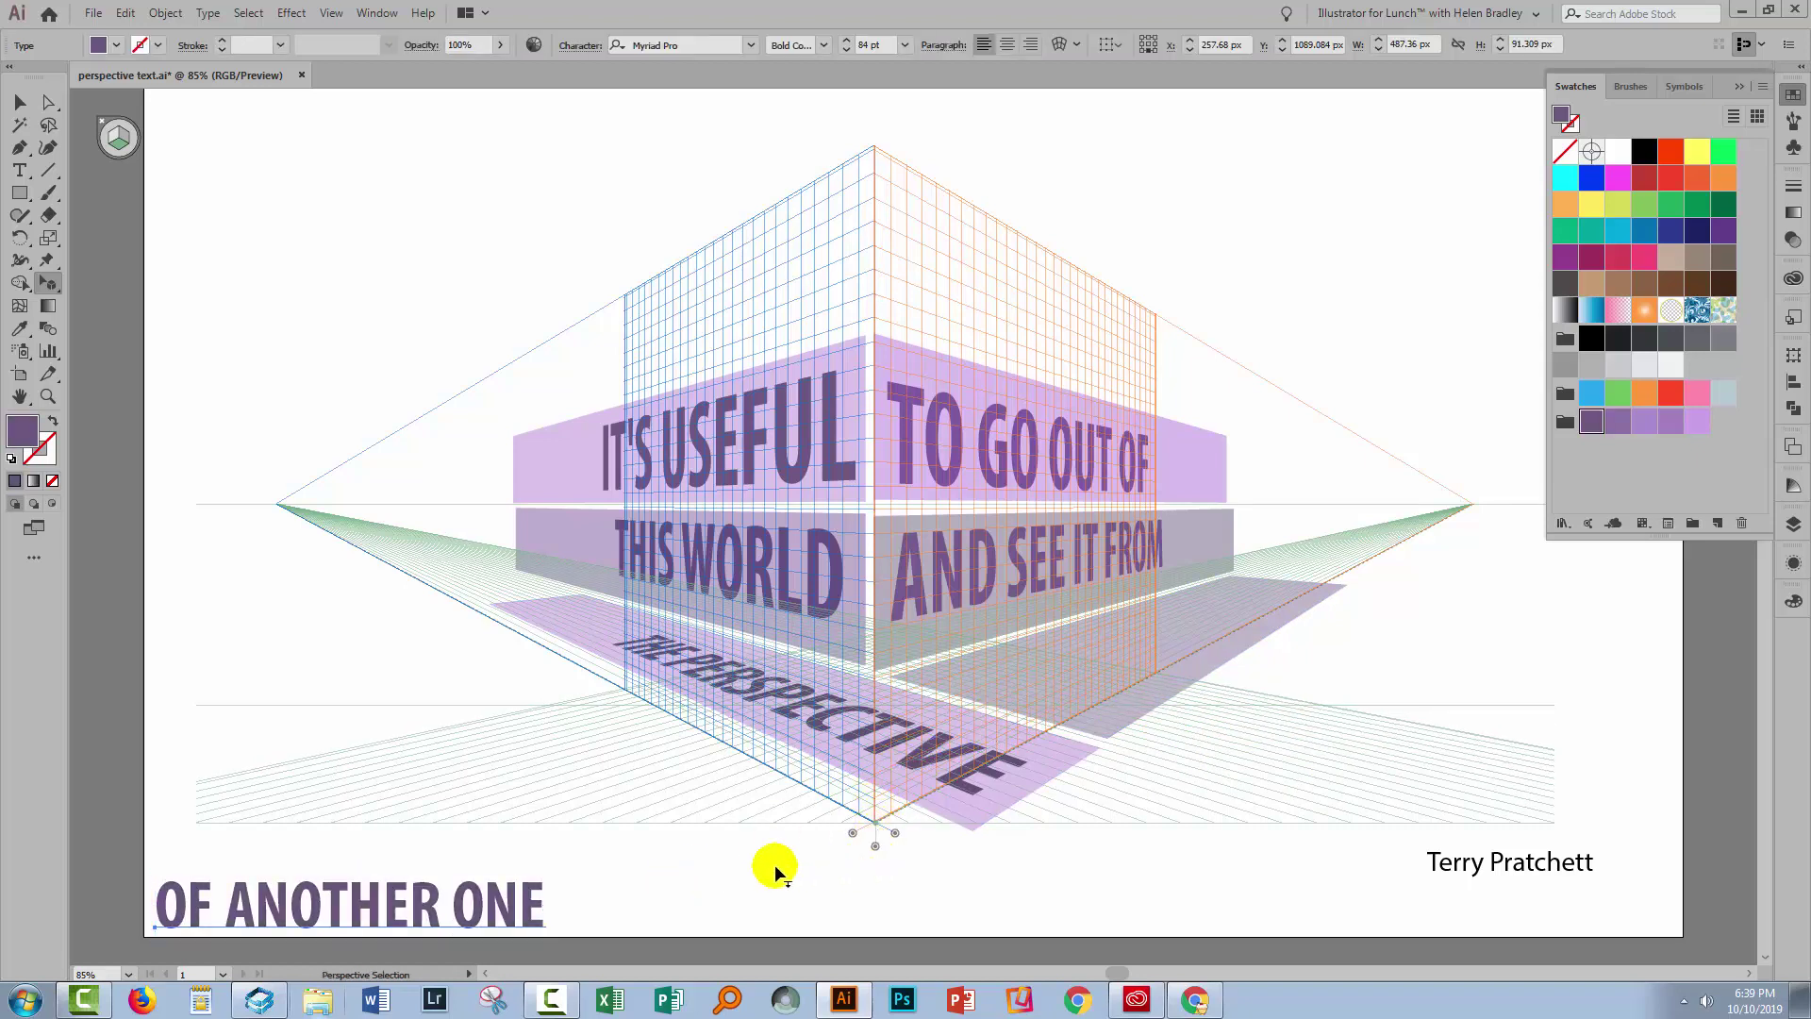
- Rotate OF ANOTHER ONE 90° counterclockwise so it reads upwards, and move it fully onto the artboard
left_click(20, 101)
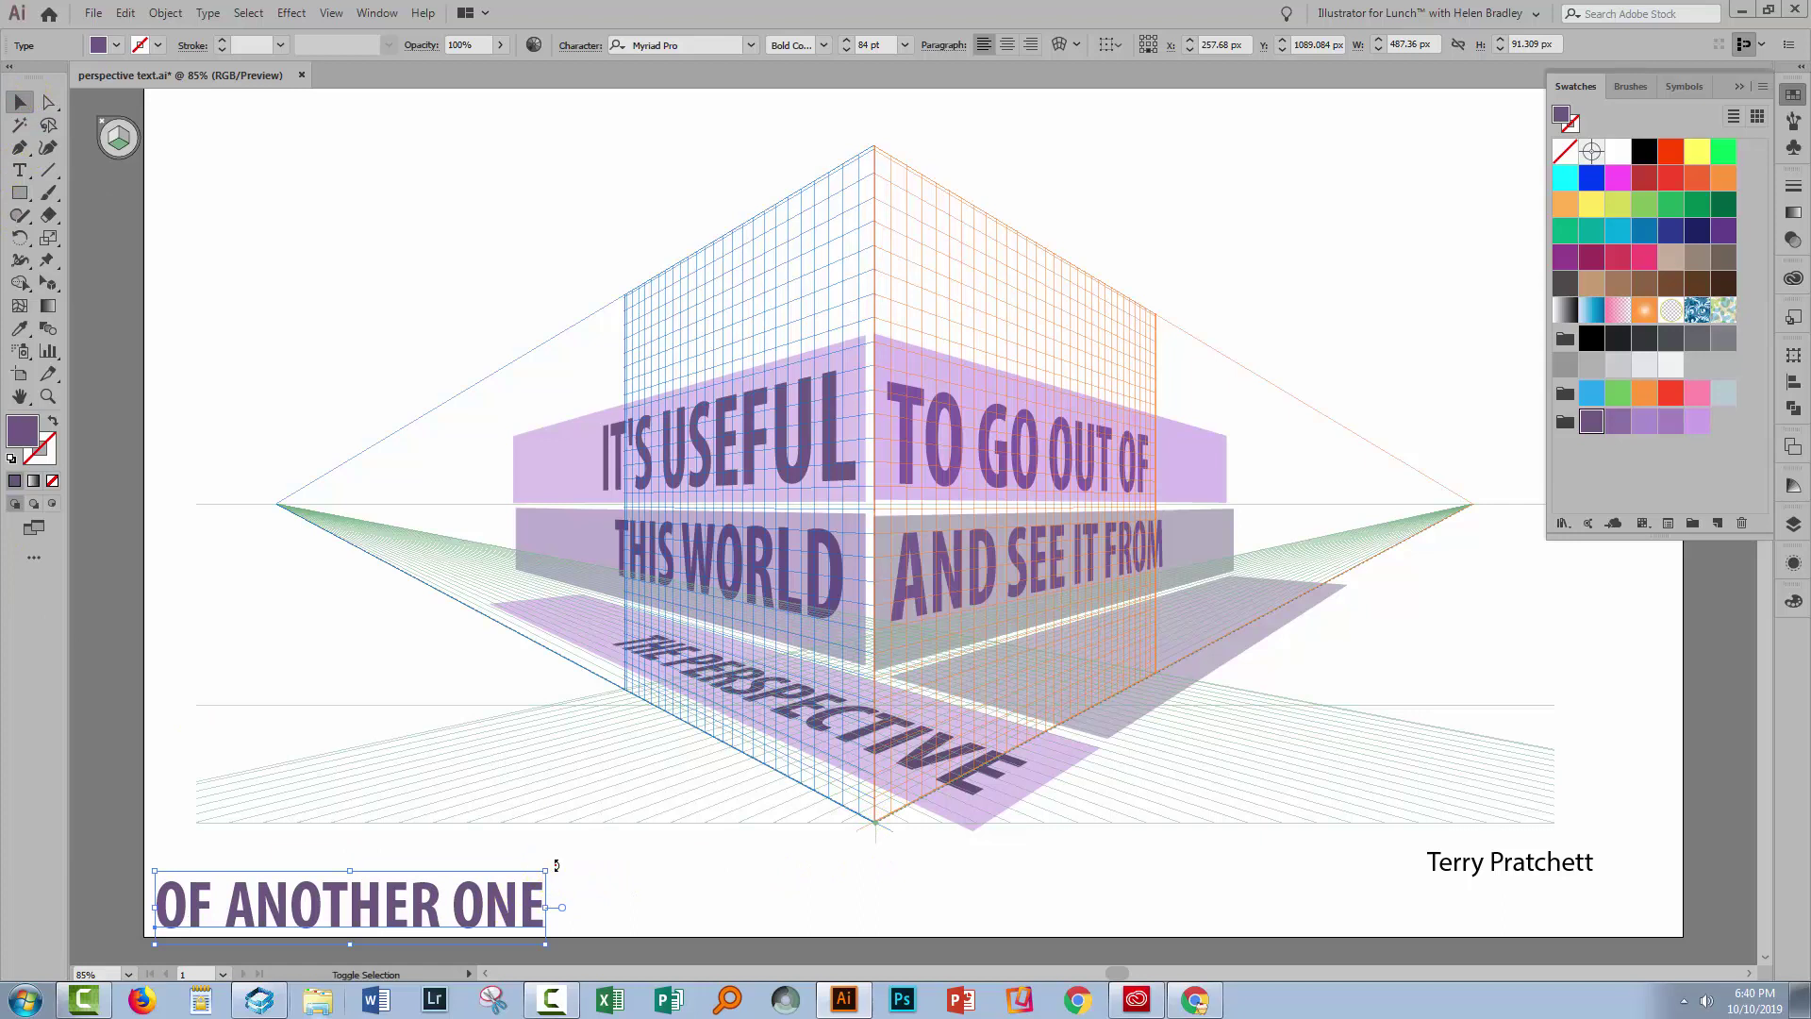
left_click_drag(557, 864, 228, 576)
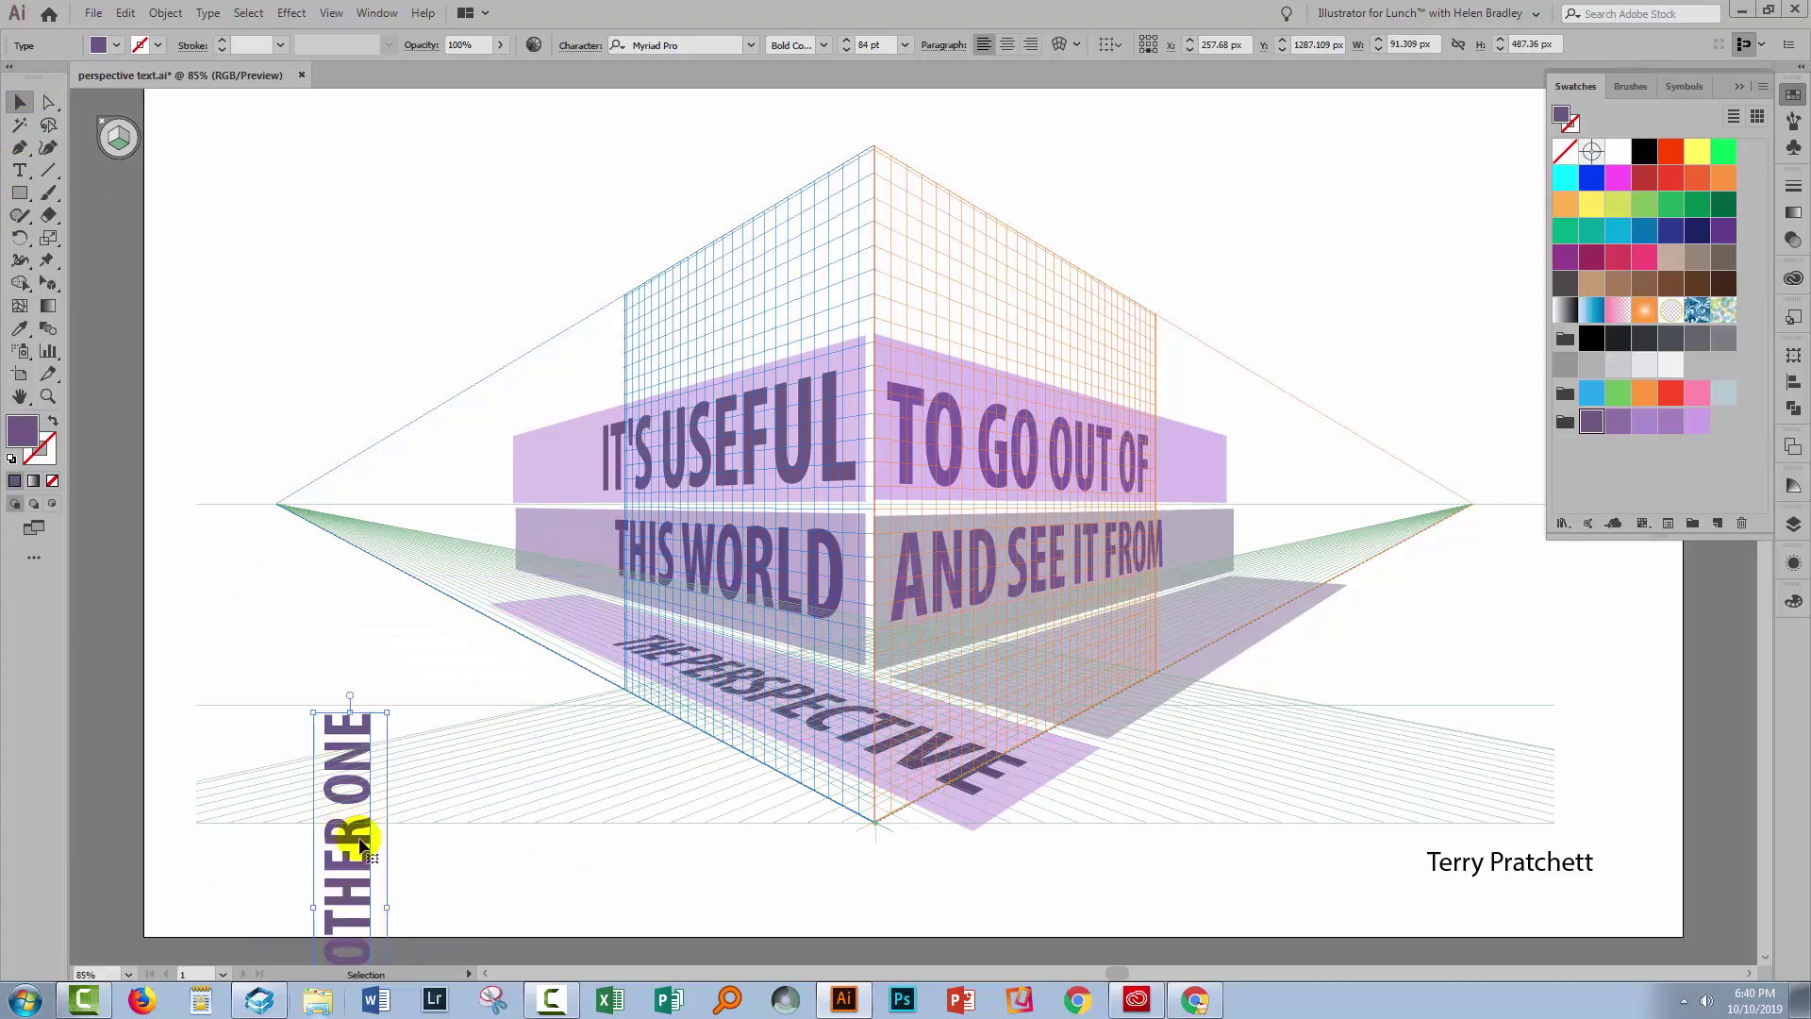
left_click_drag(347, 842, 259, 650)
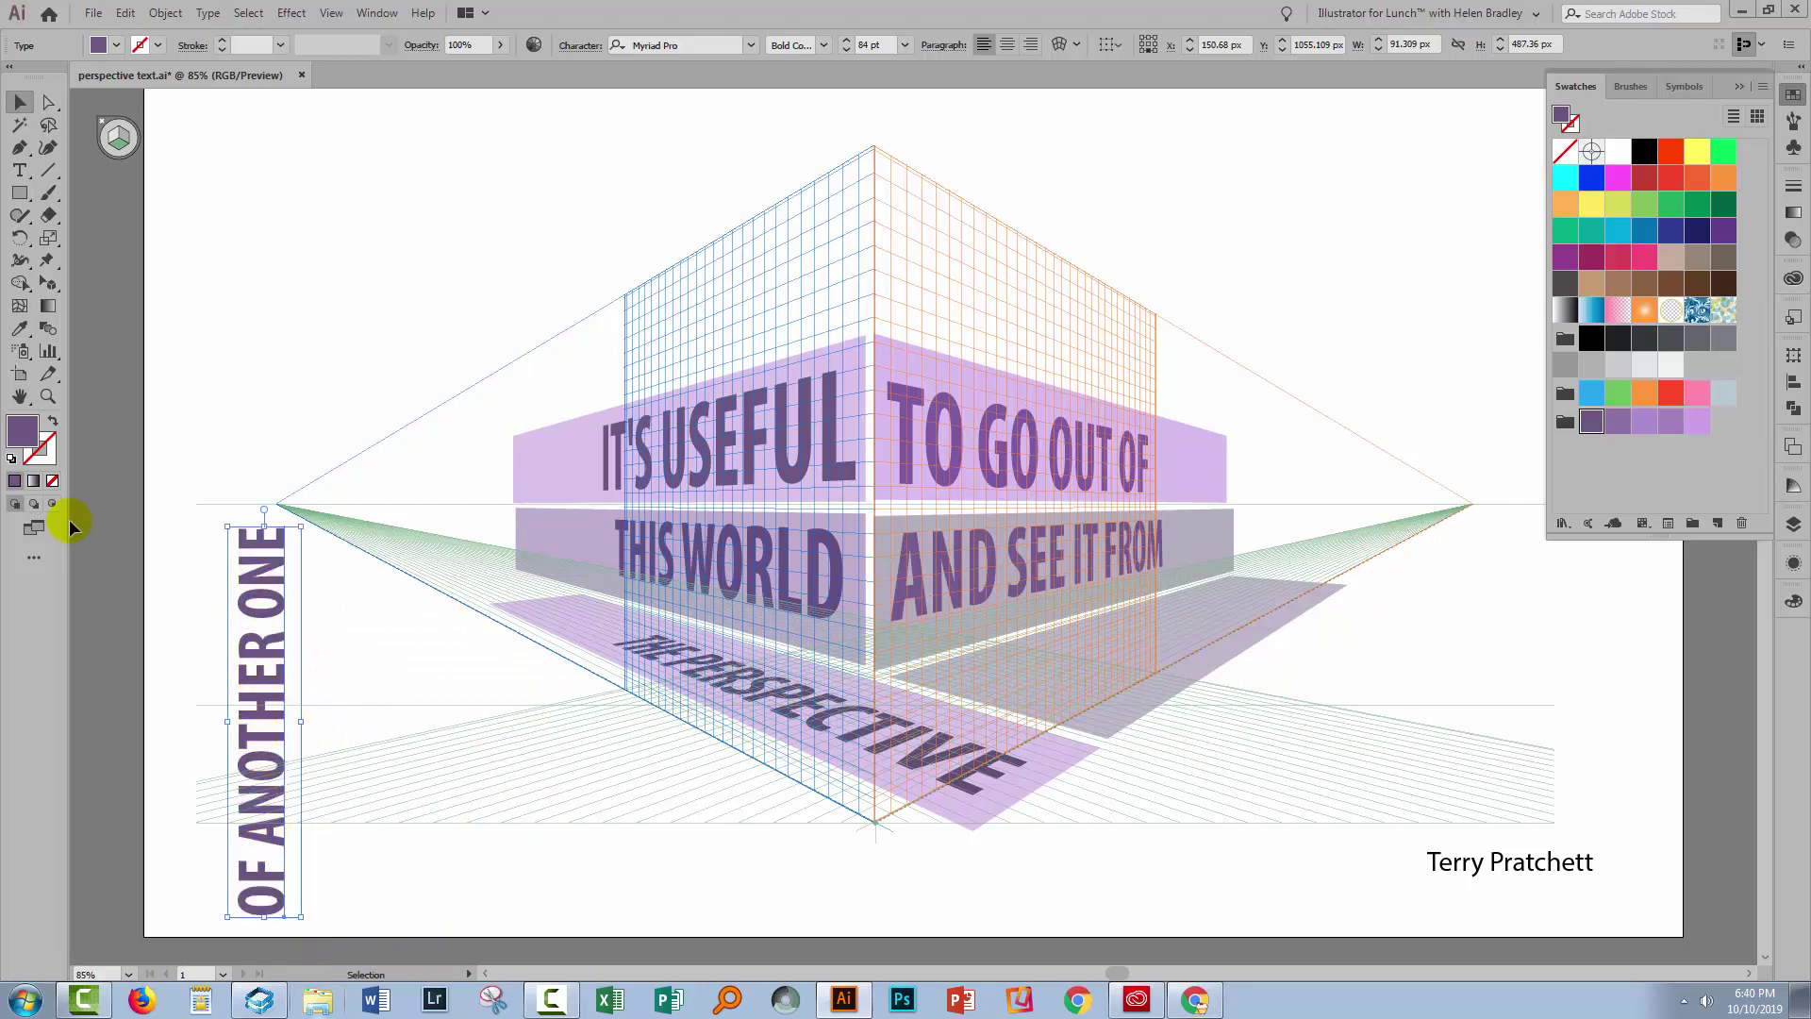
- Attach the rotated OF ANOTHER ONE to the horizontal plane over the right floor rectangle and deselect it
left_click(46, 285)
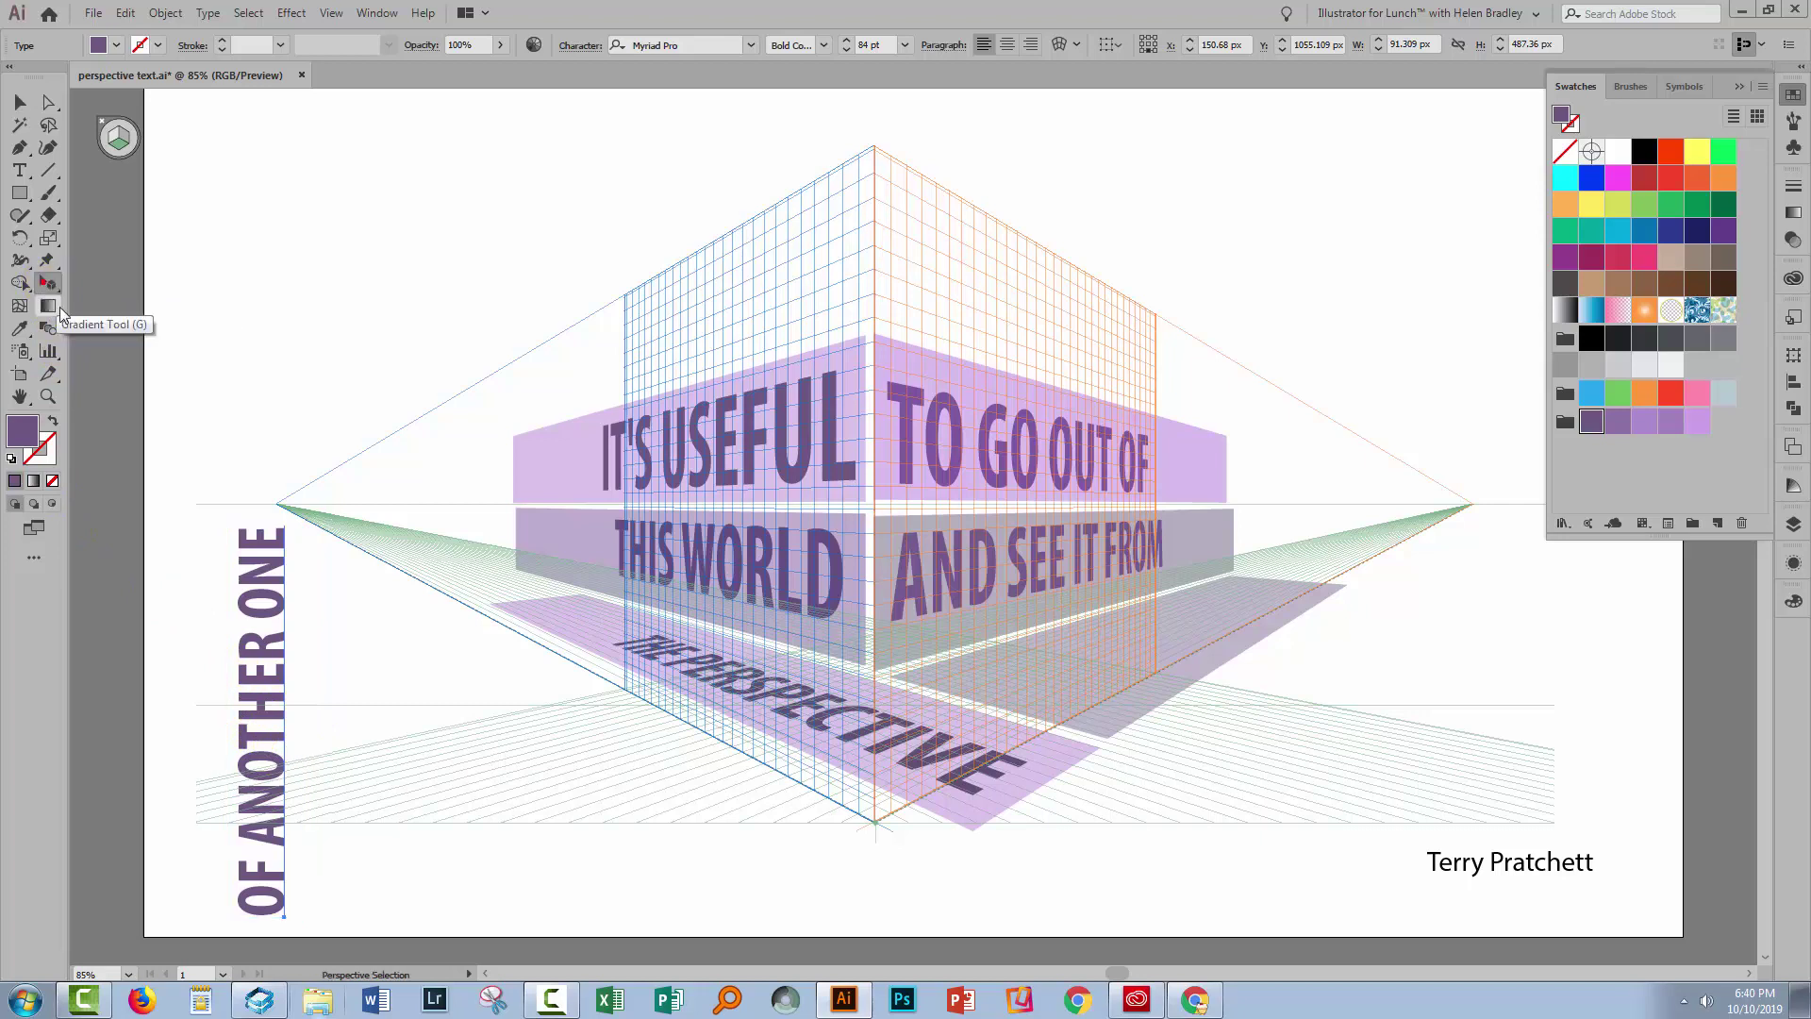
left_click_drag(269, 681, 1301, 595)
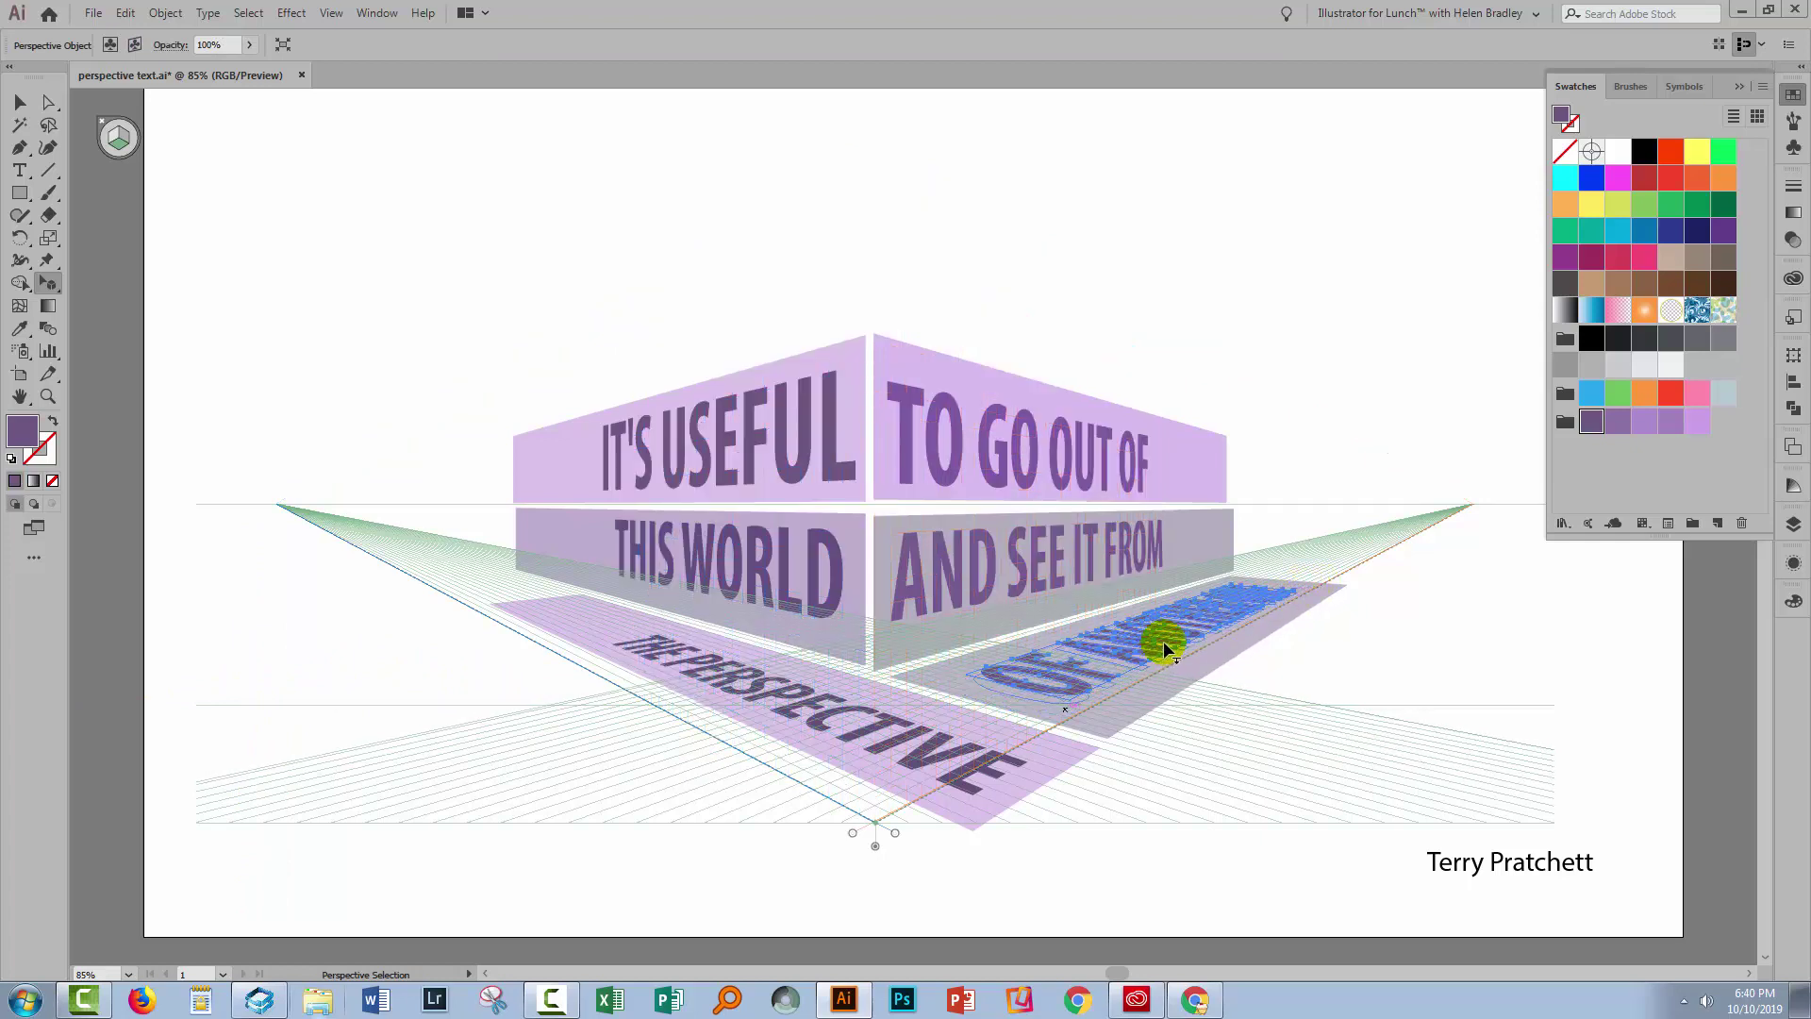
left_click(794, 894)
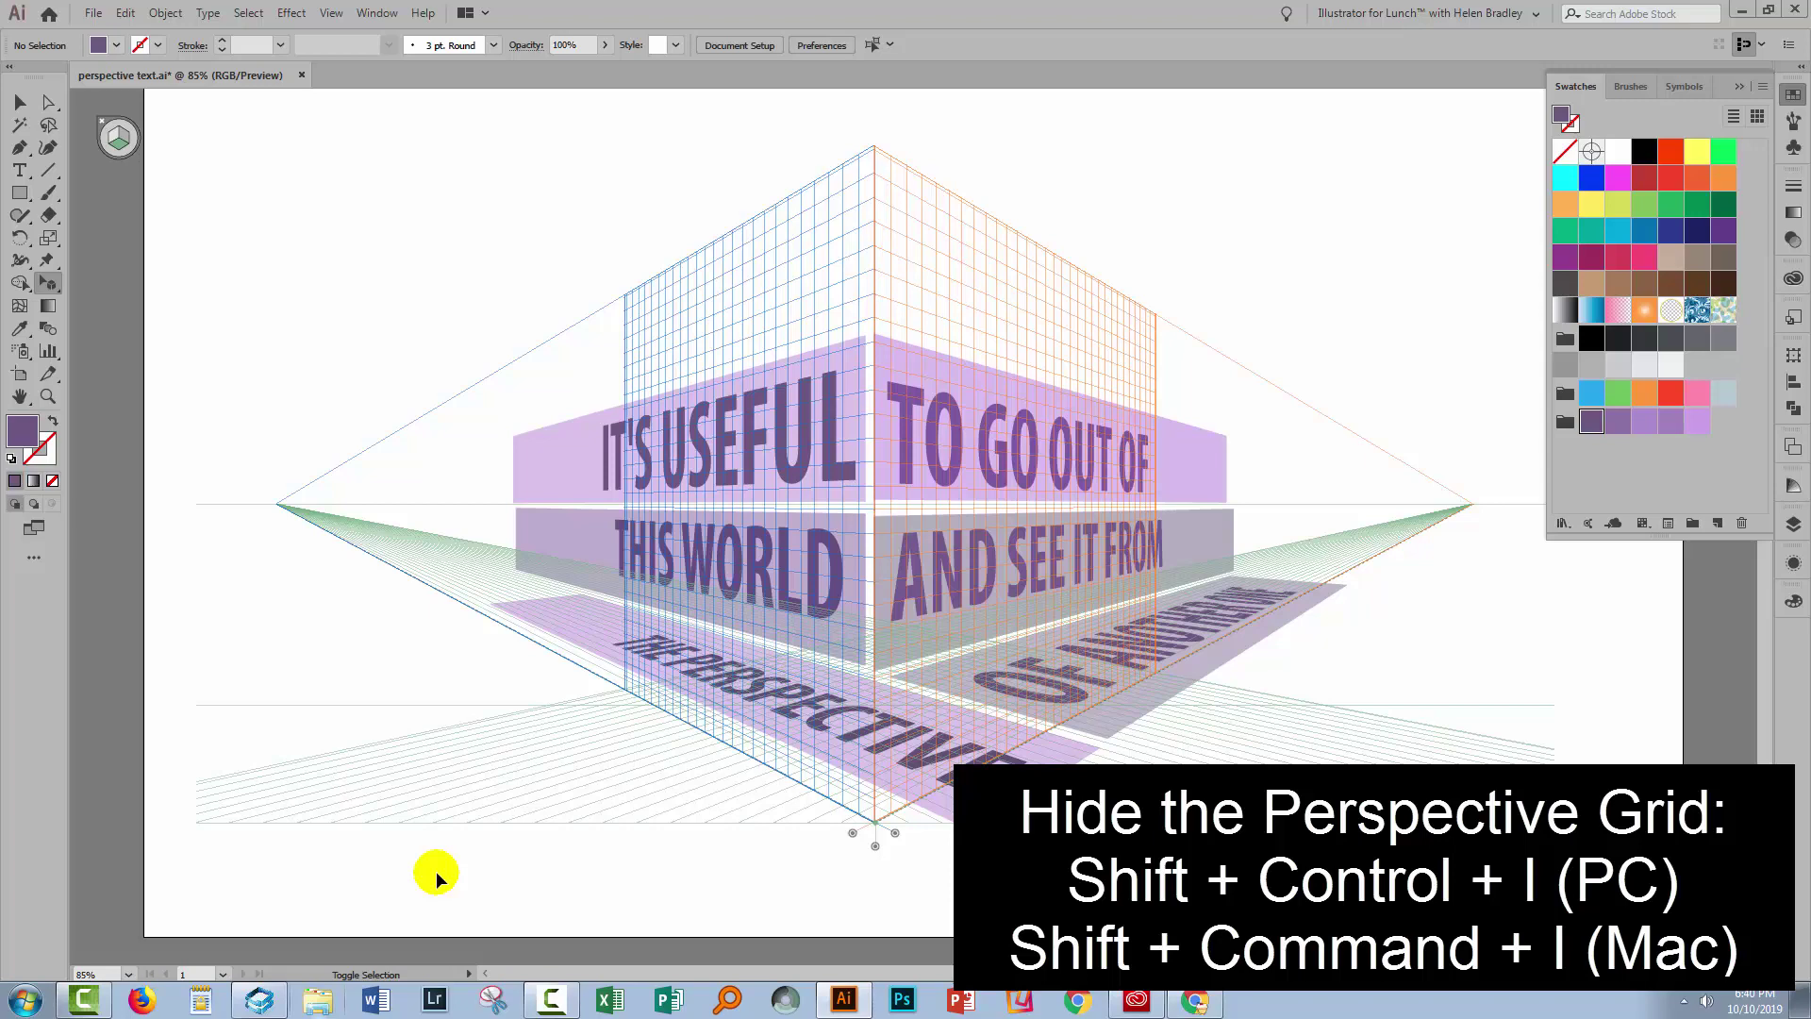
- Hide the perspective grid and shorten both left-plane rectangles so their outer edges line up just beyond the text
key("ctrl+shift+i")
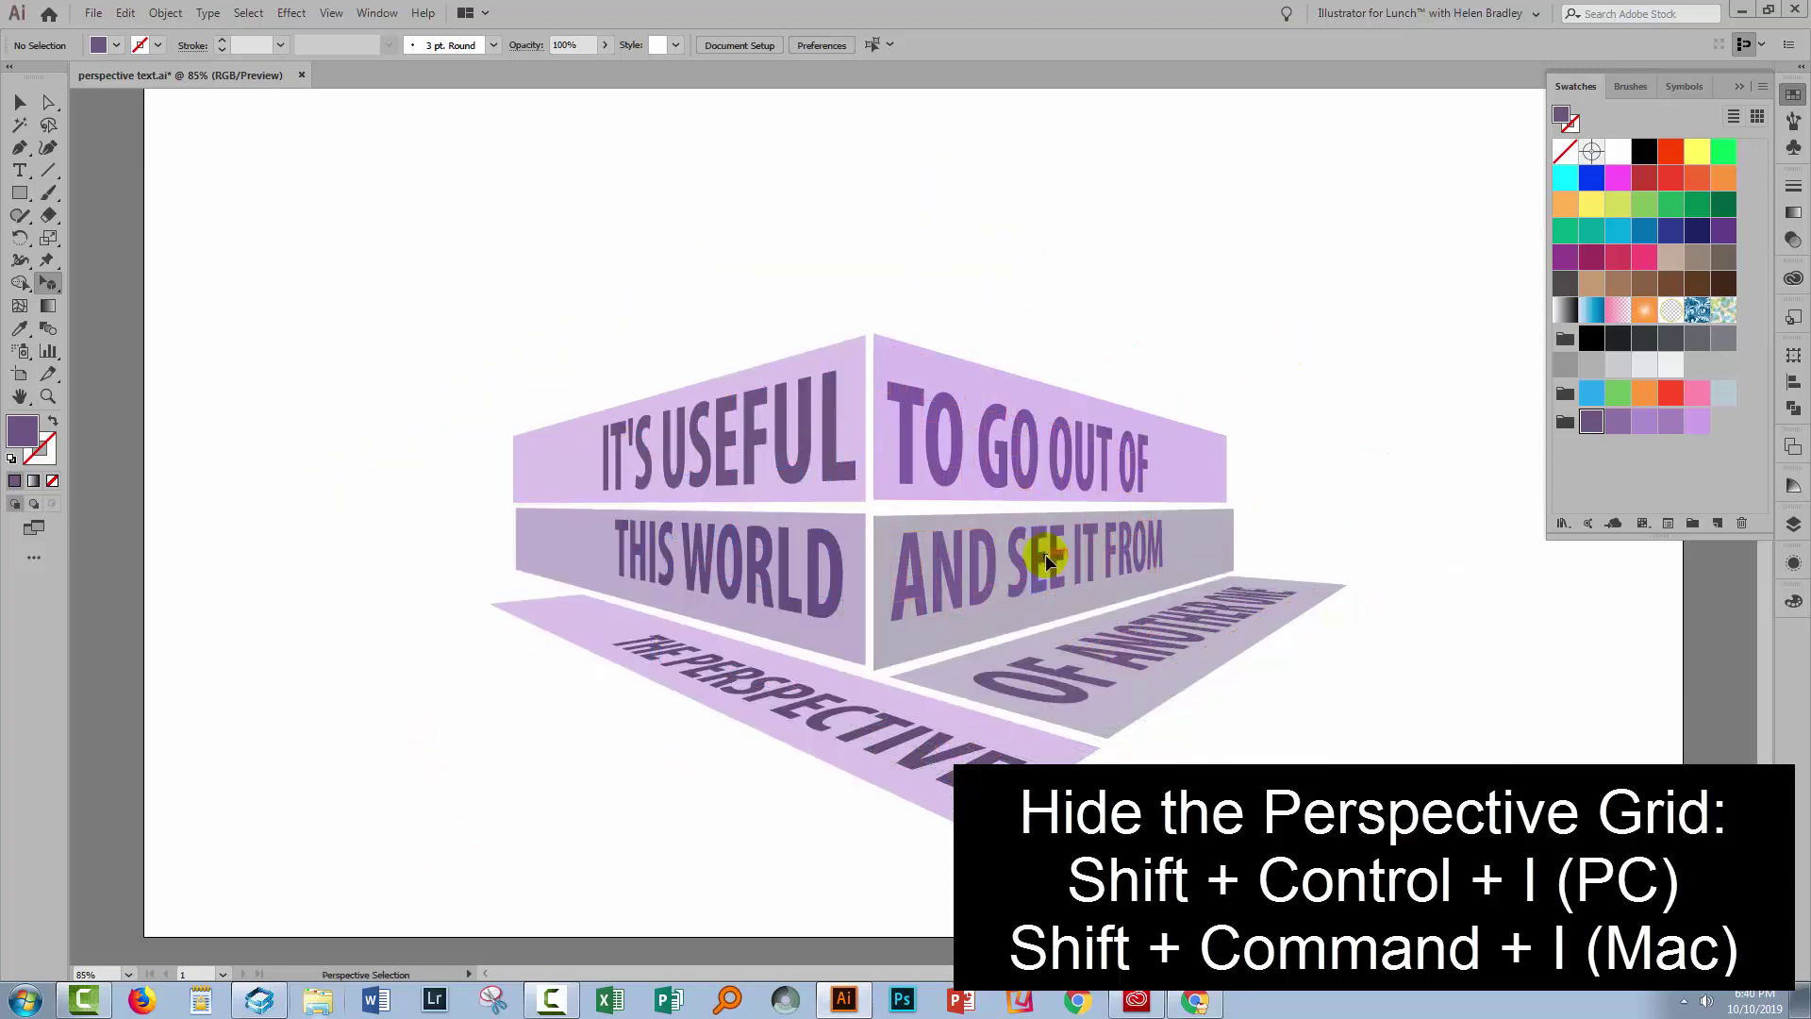
left_click(47, 283)
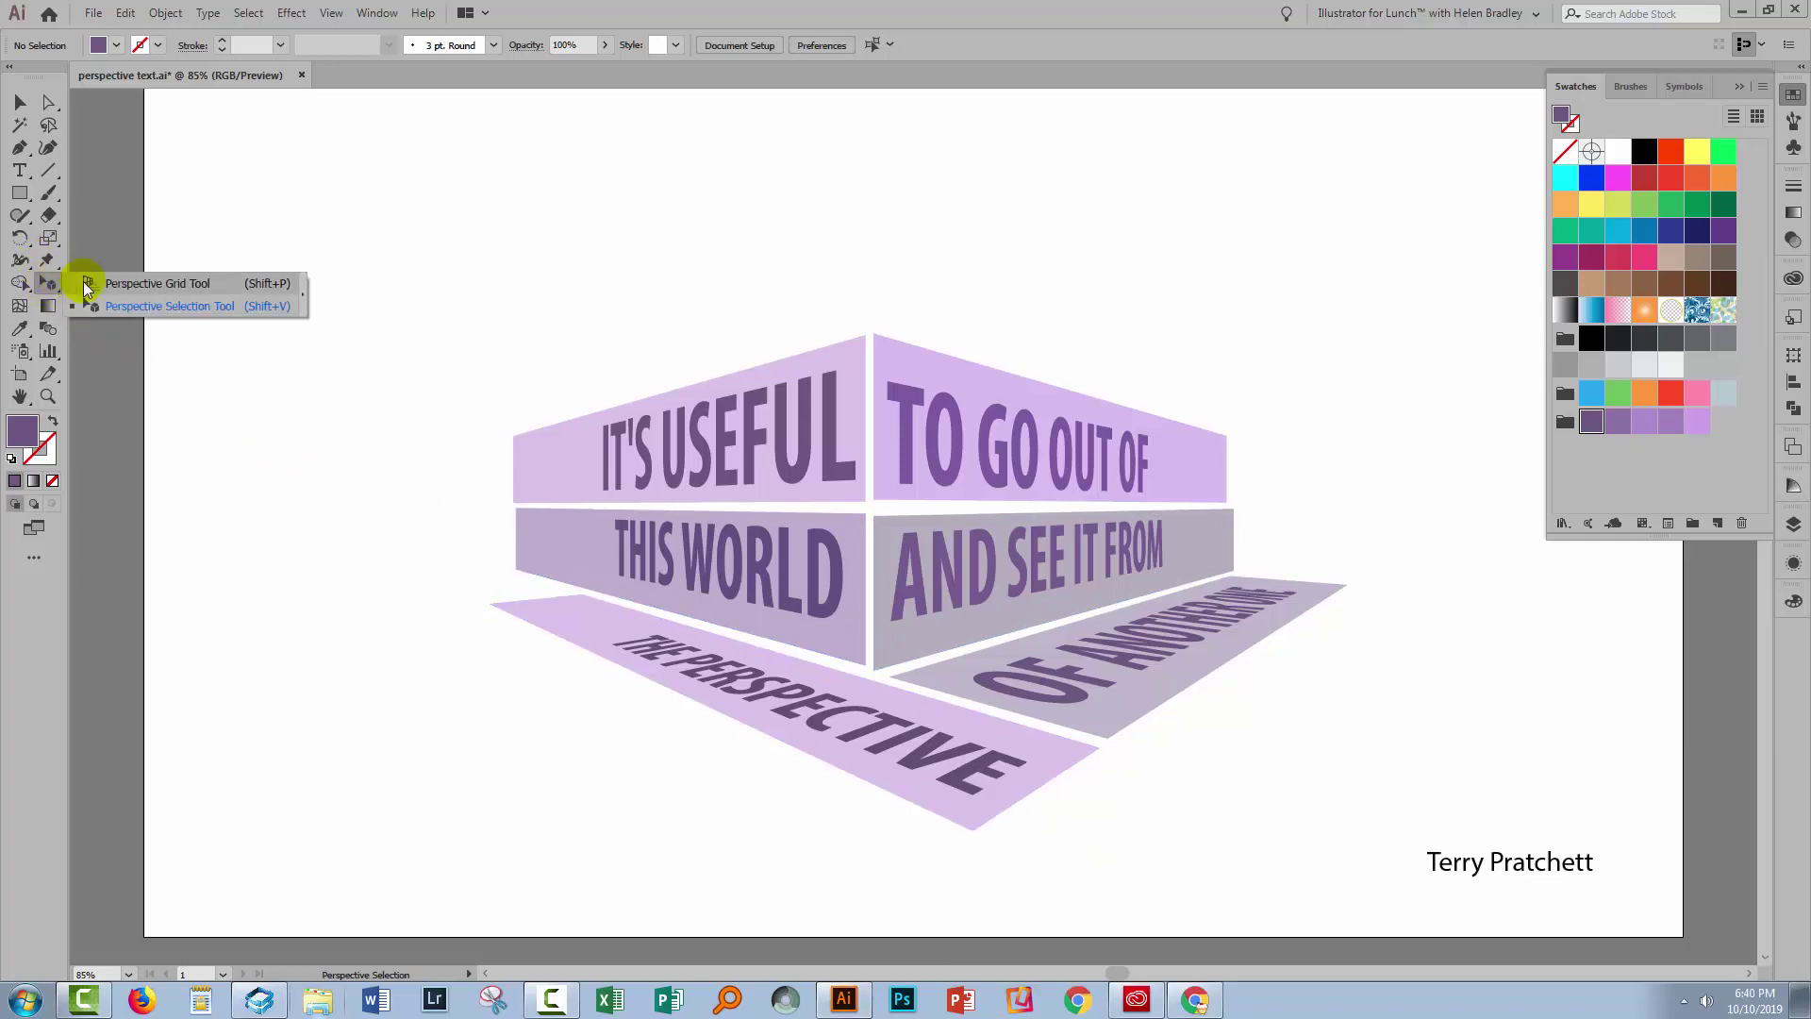
left_click(105, 304)
left_click_drag(473, 400, 569, 494)
left_click(538, 516)
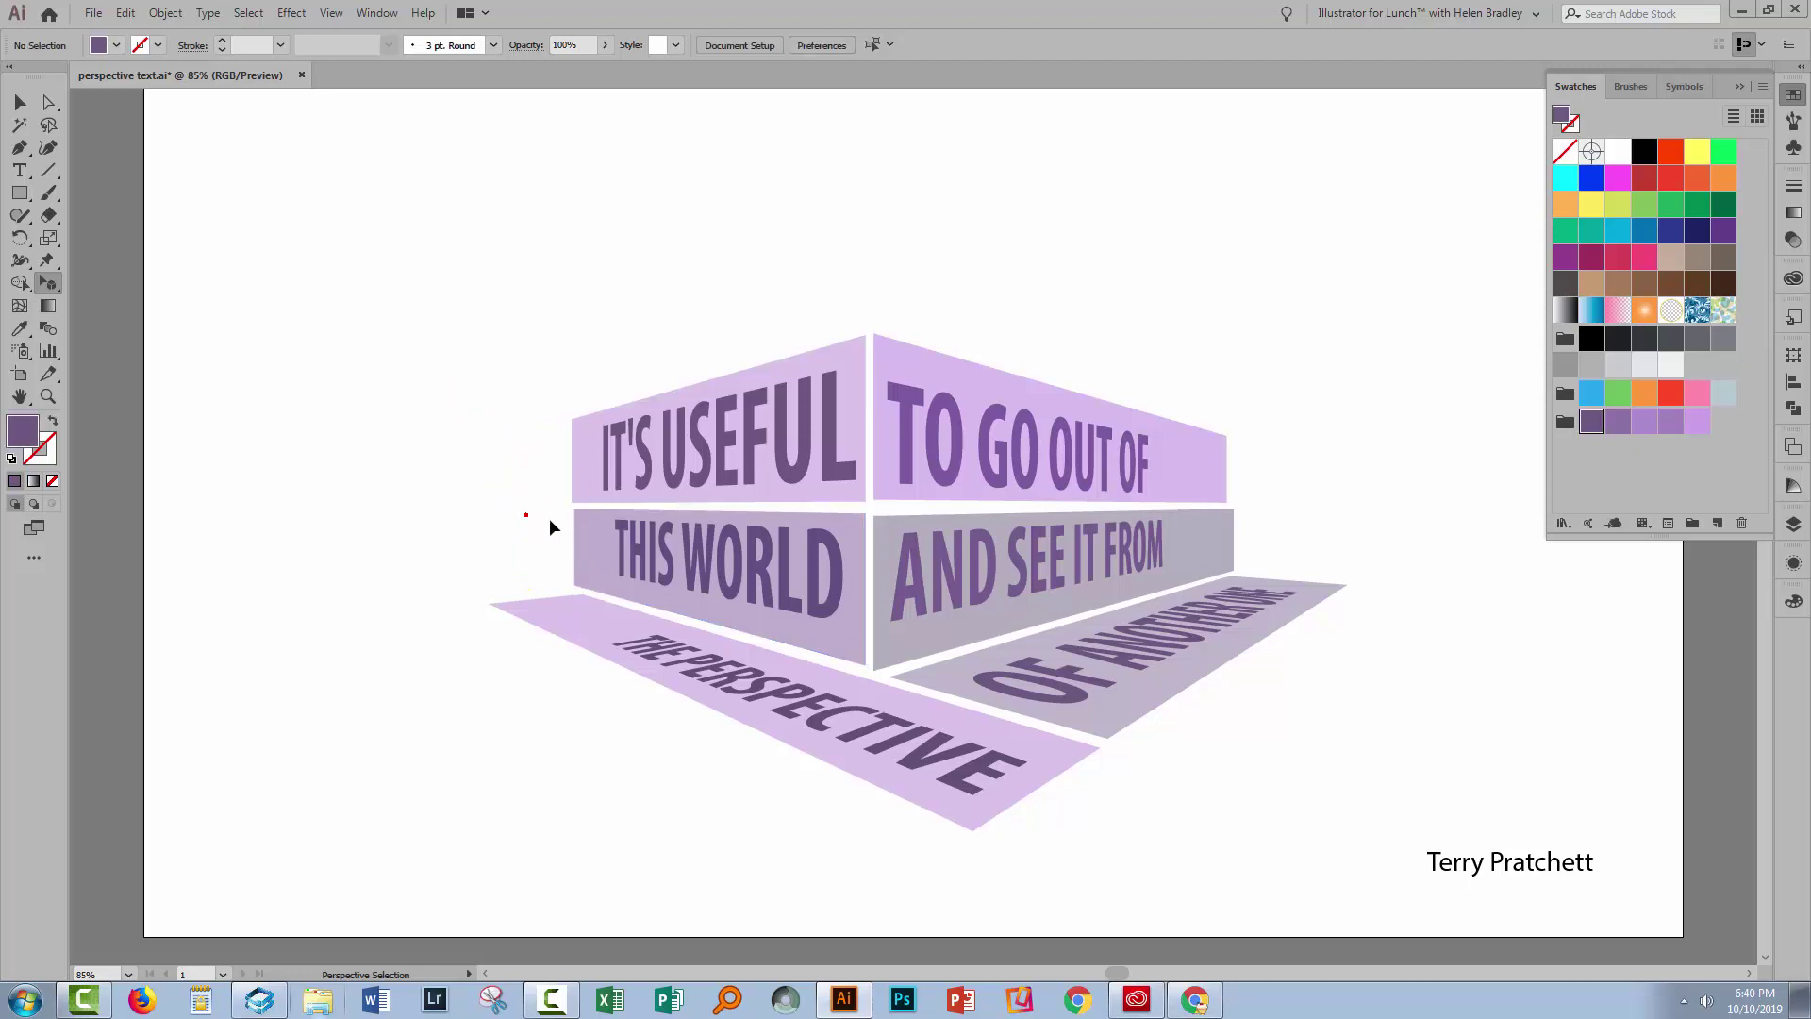
left_click(573, 540)
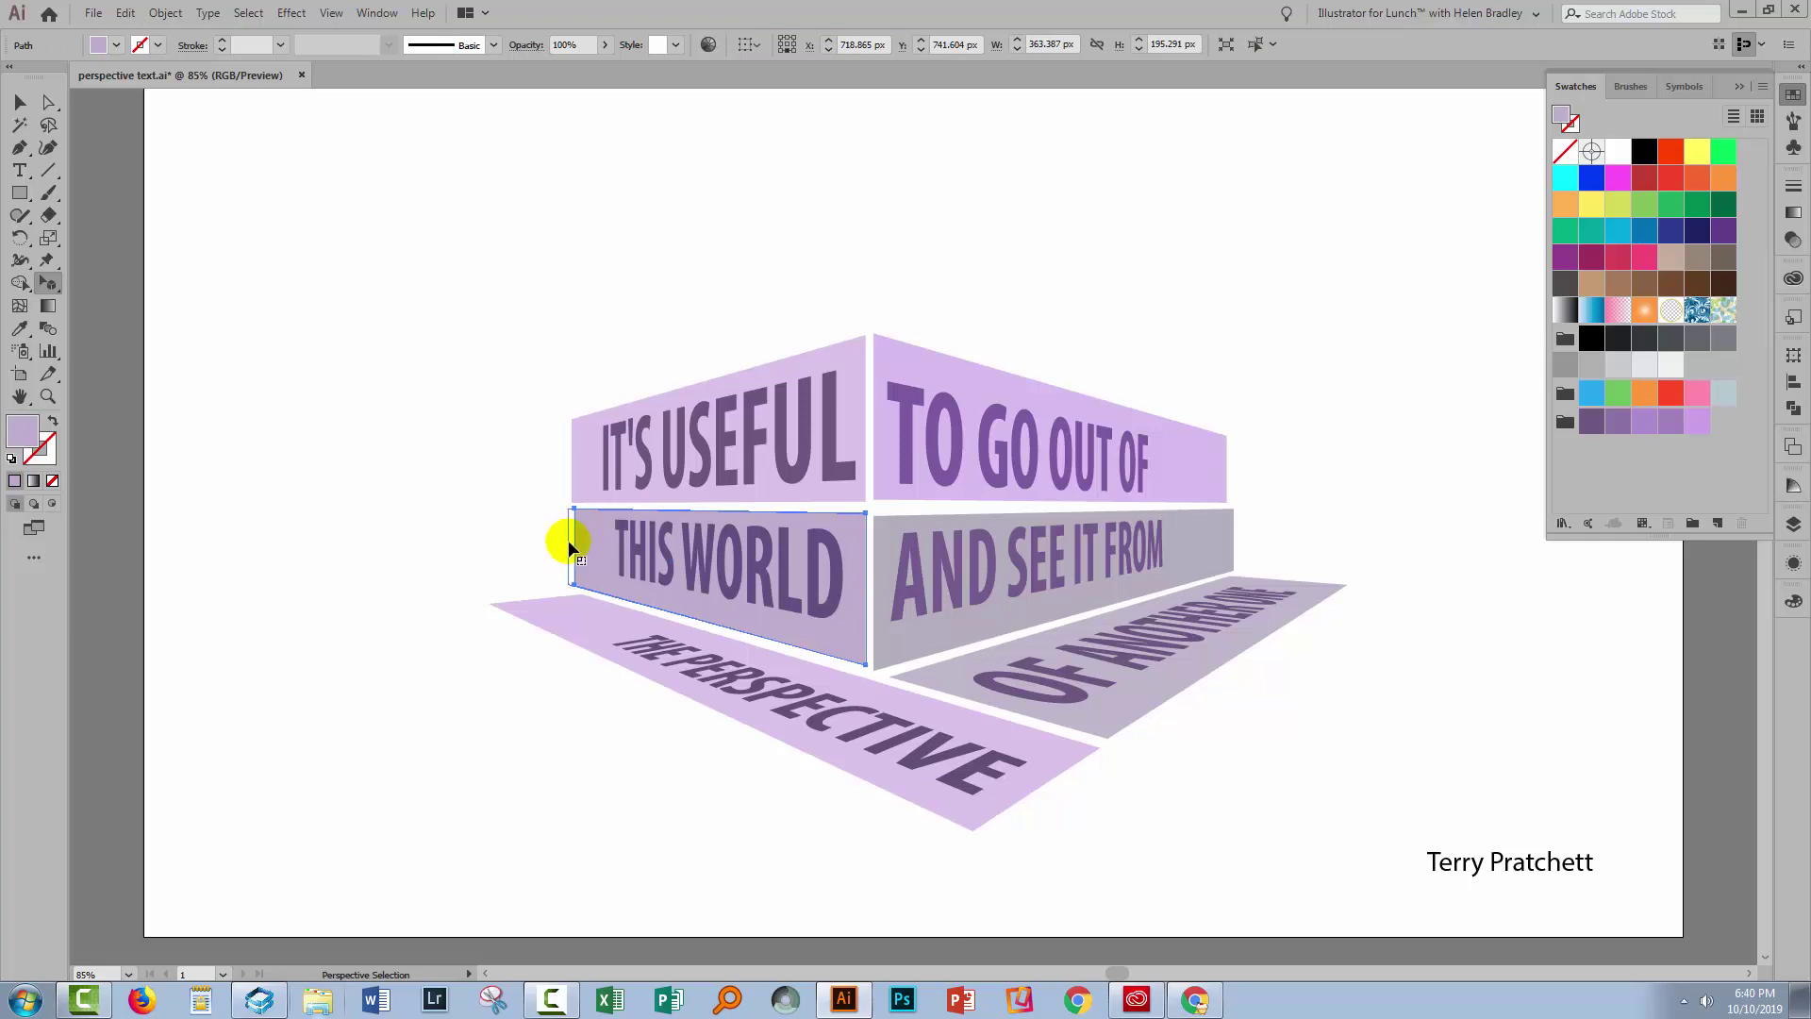
left_click(532, 540)
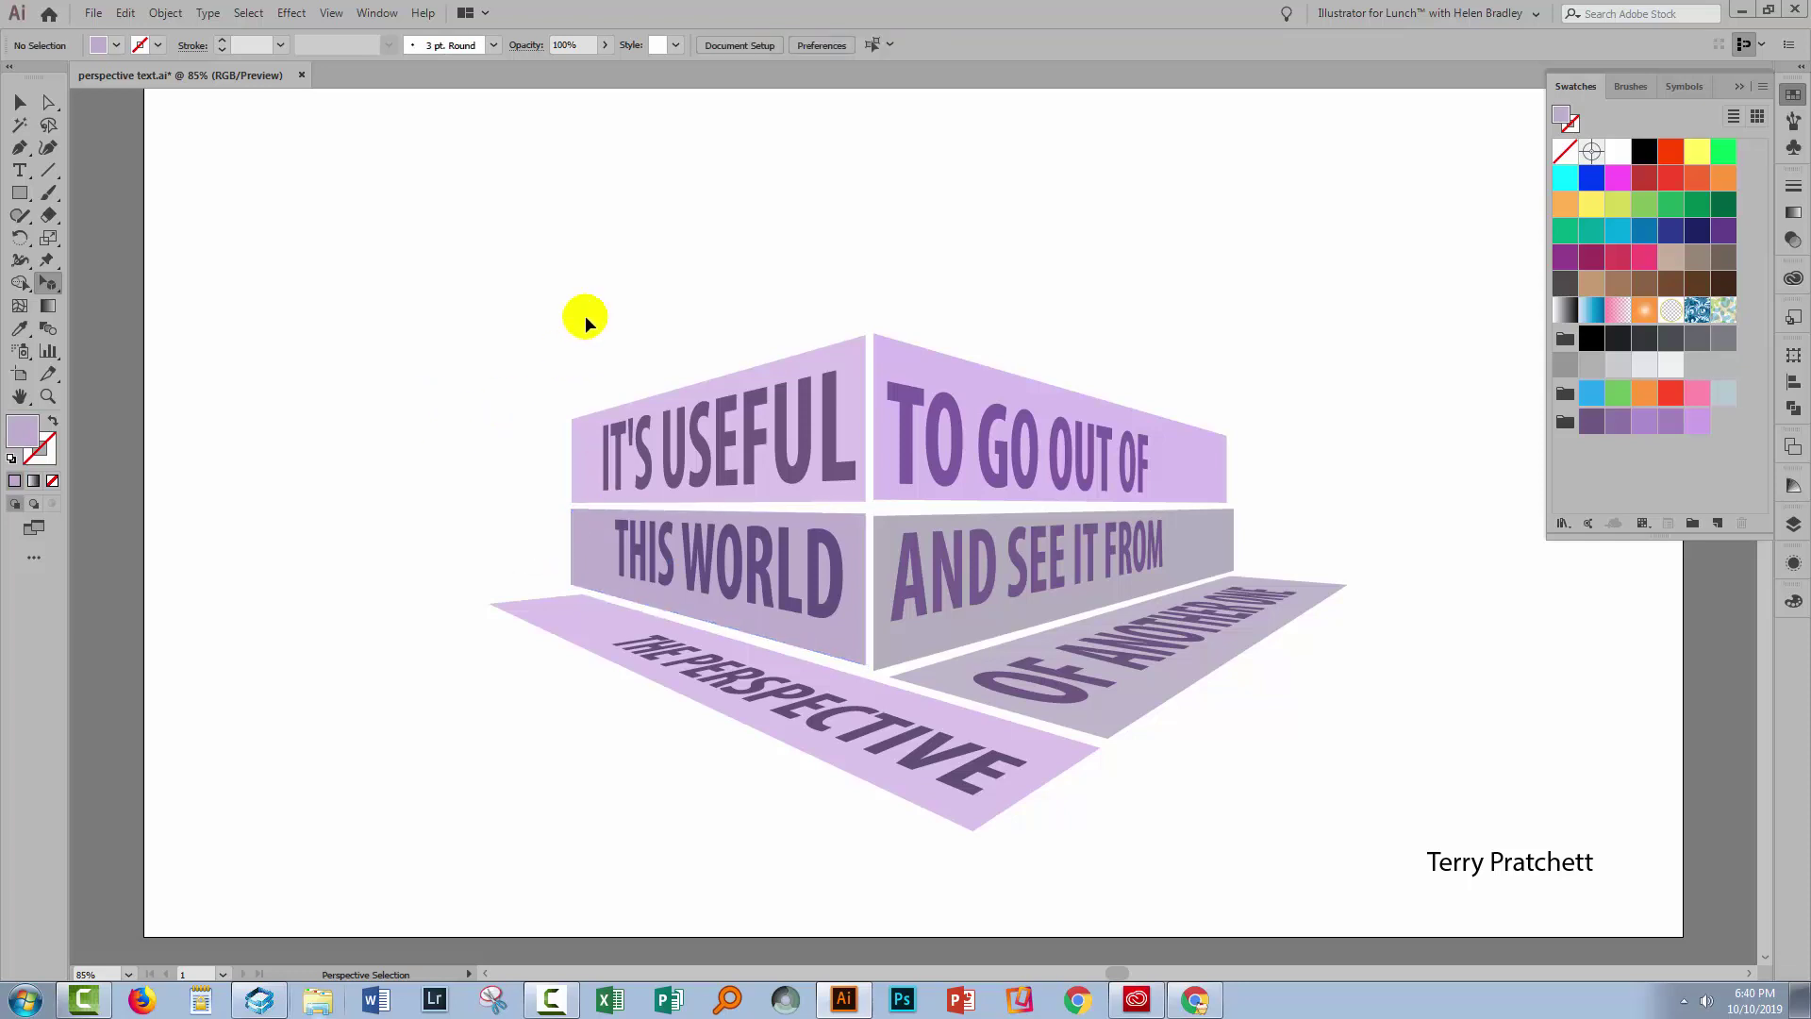
- Shorten both right-plane rectangles together to just beyond their text, and extend the upper one slightly to align their outer edges
left_click(1233, 542)
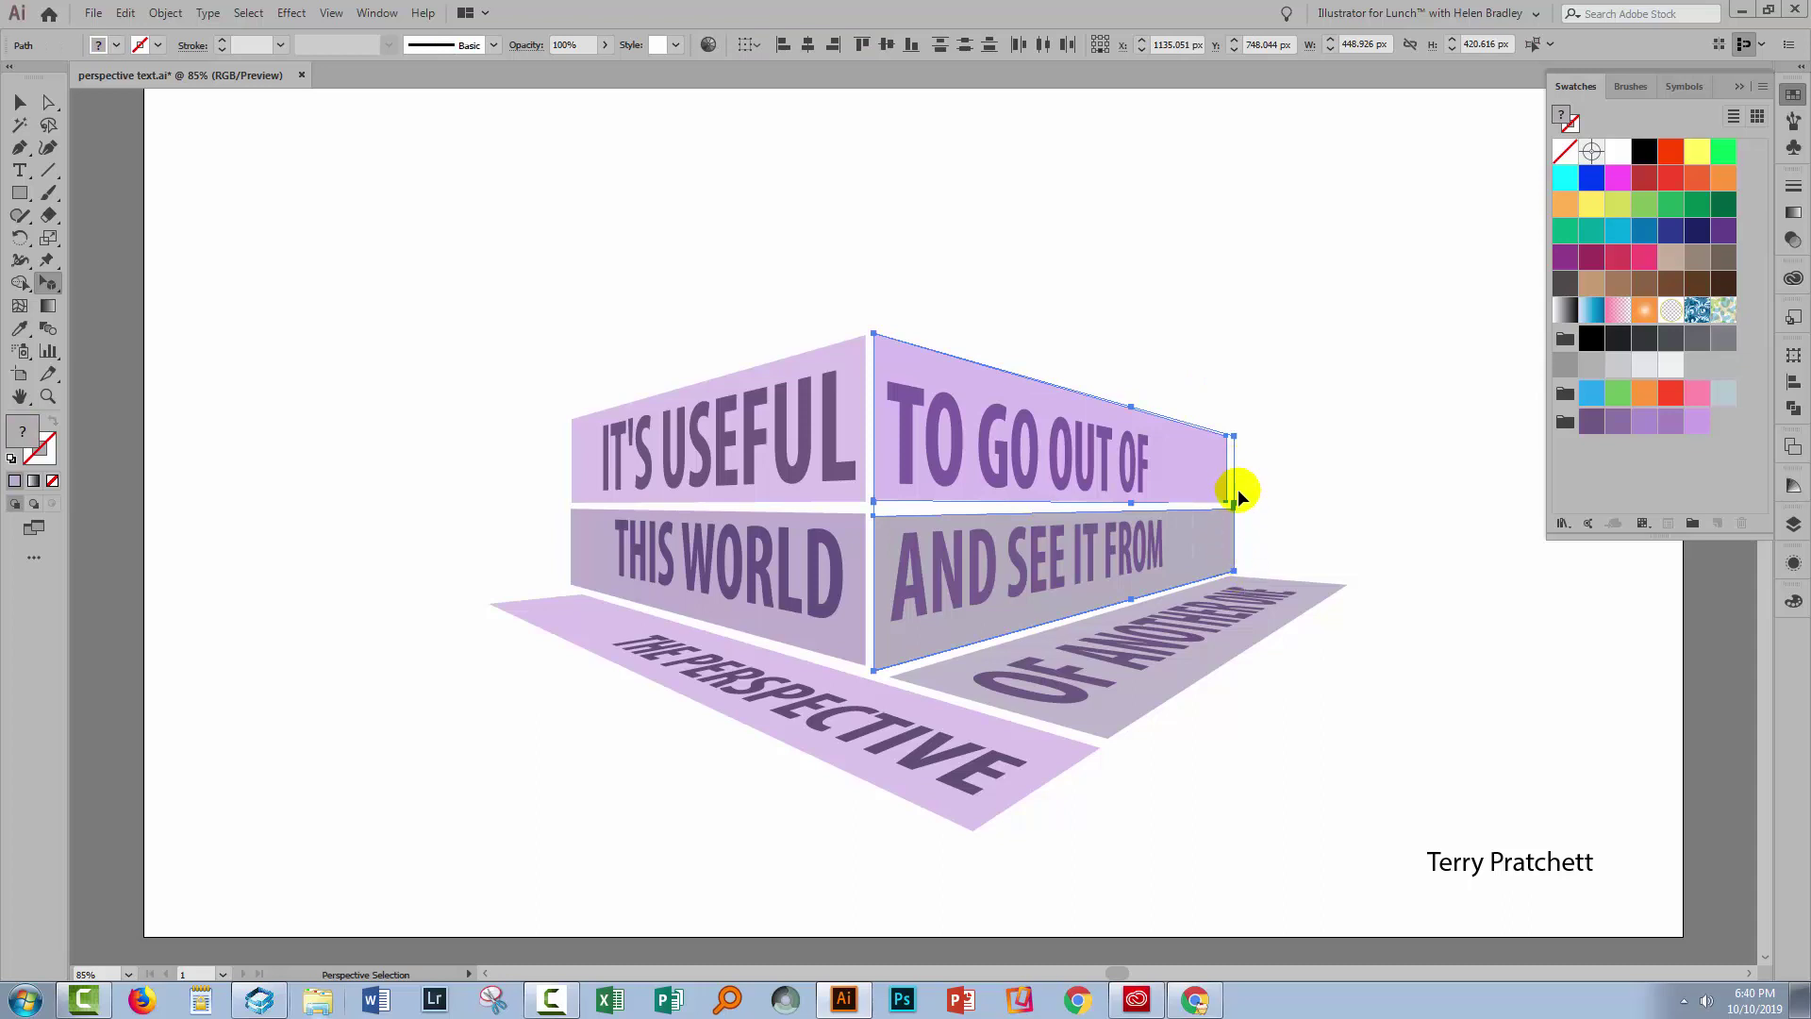
left_click_drag(1235, 507, 1179, 503)
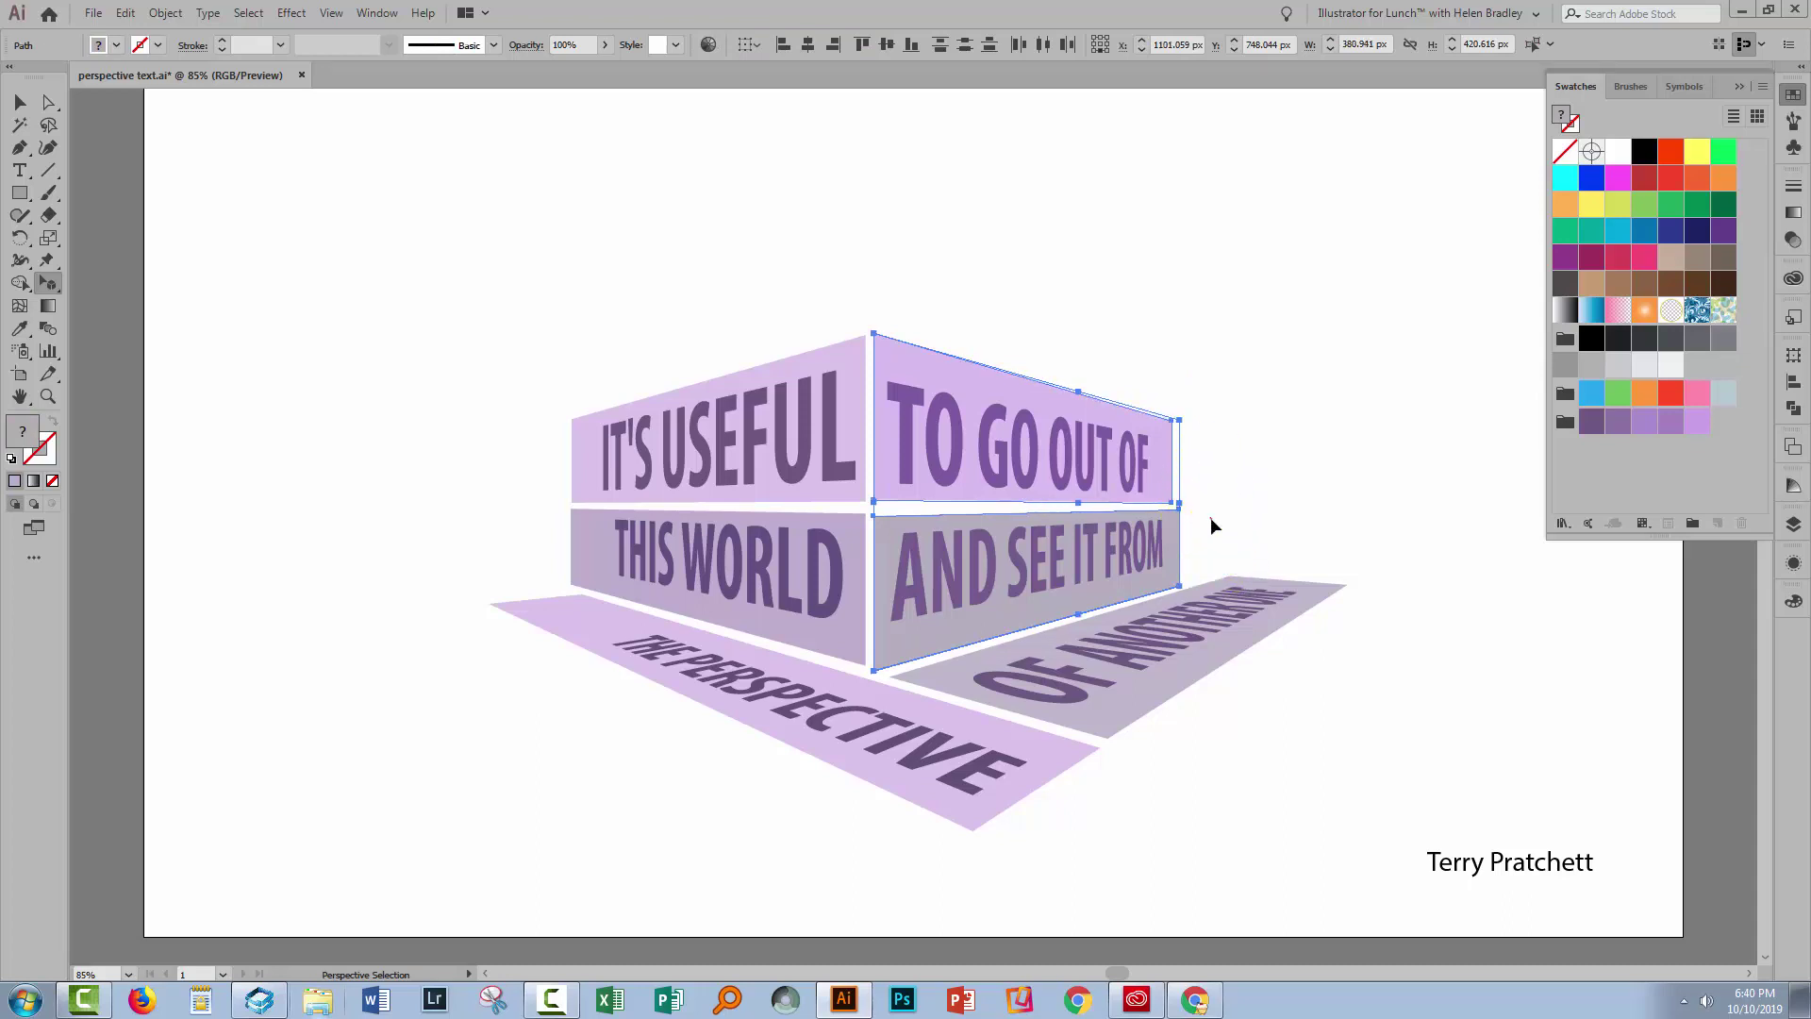
left_click(1170, 463)
left_click(1176, 465)
left_click(1178, 466)
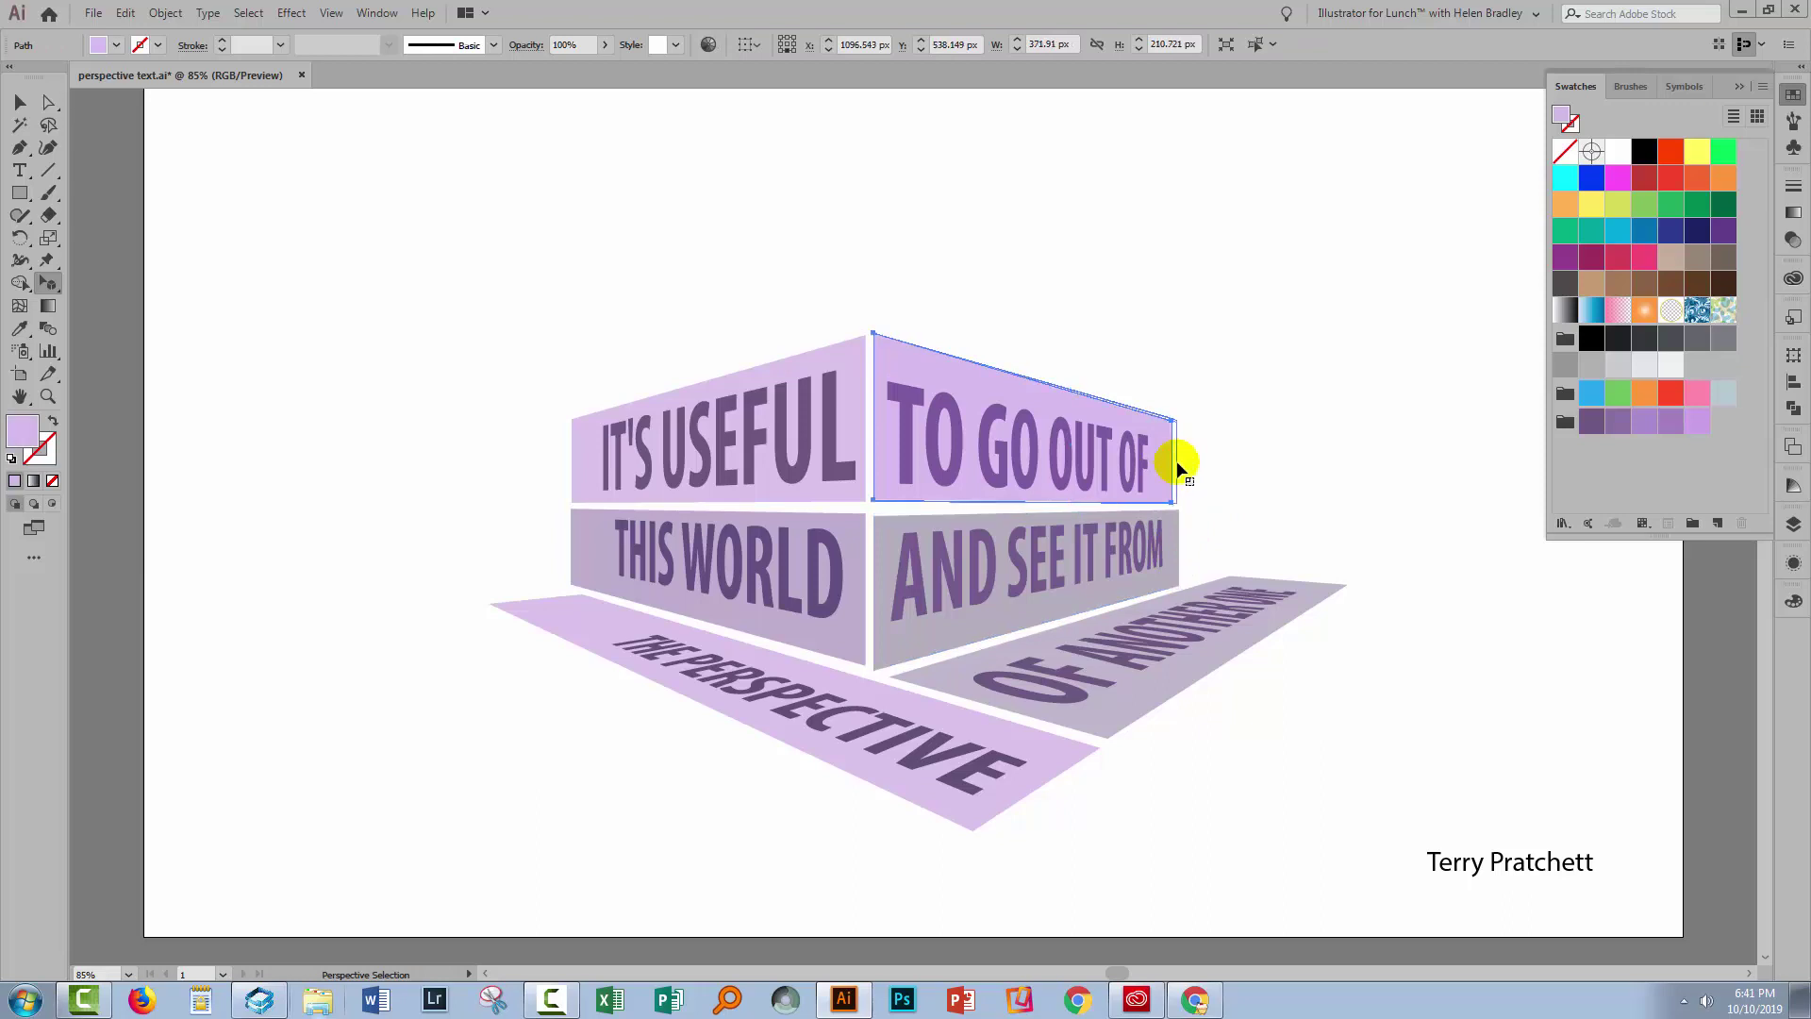
- Shorten the floor rectangle under THE PERSPECTIVE at its far end, and move it with its text in perspective closer to the left wall
left_click(539, 594)
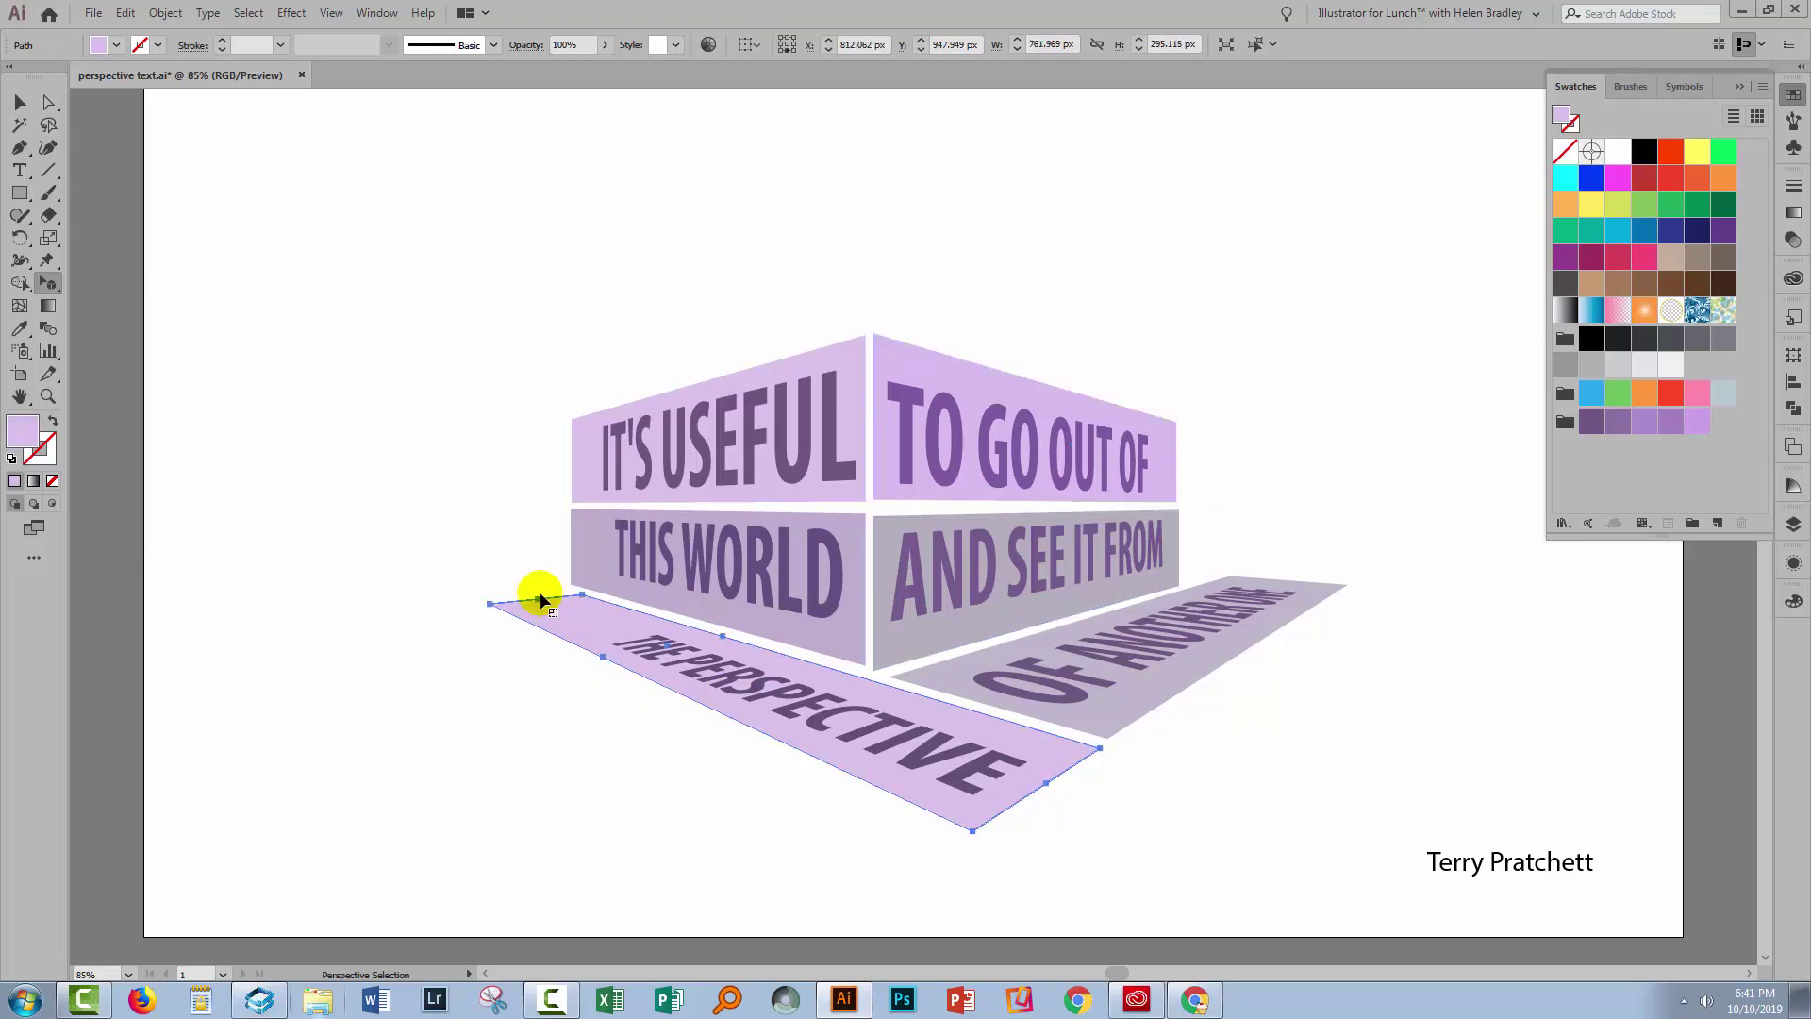
left_click(757, 801)
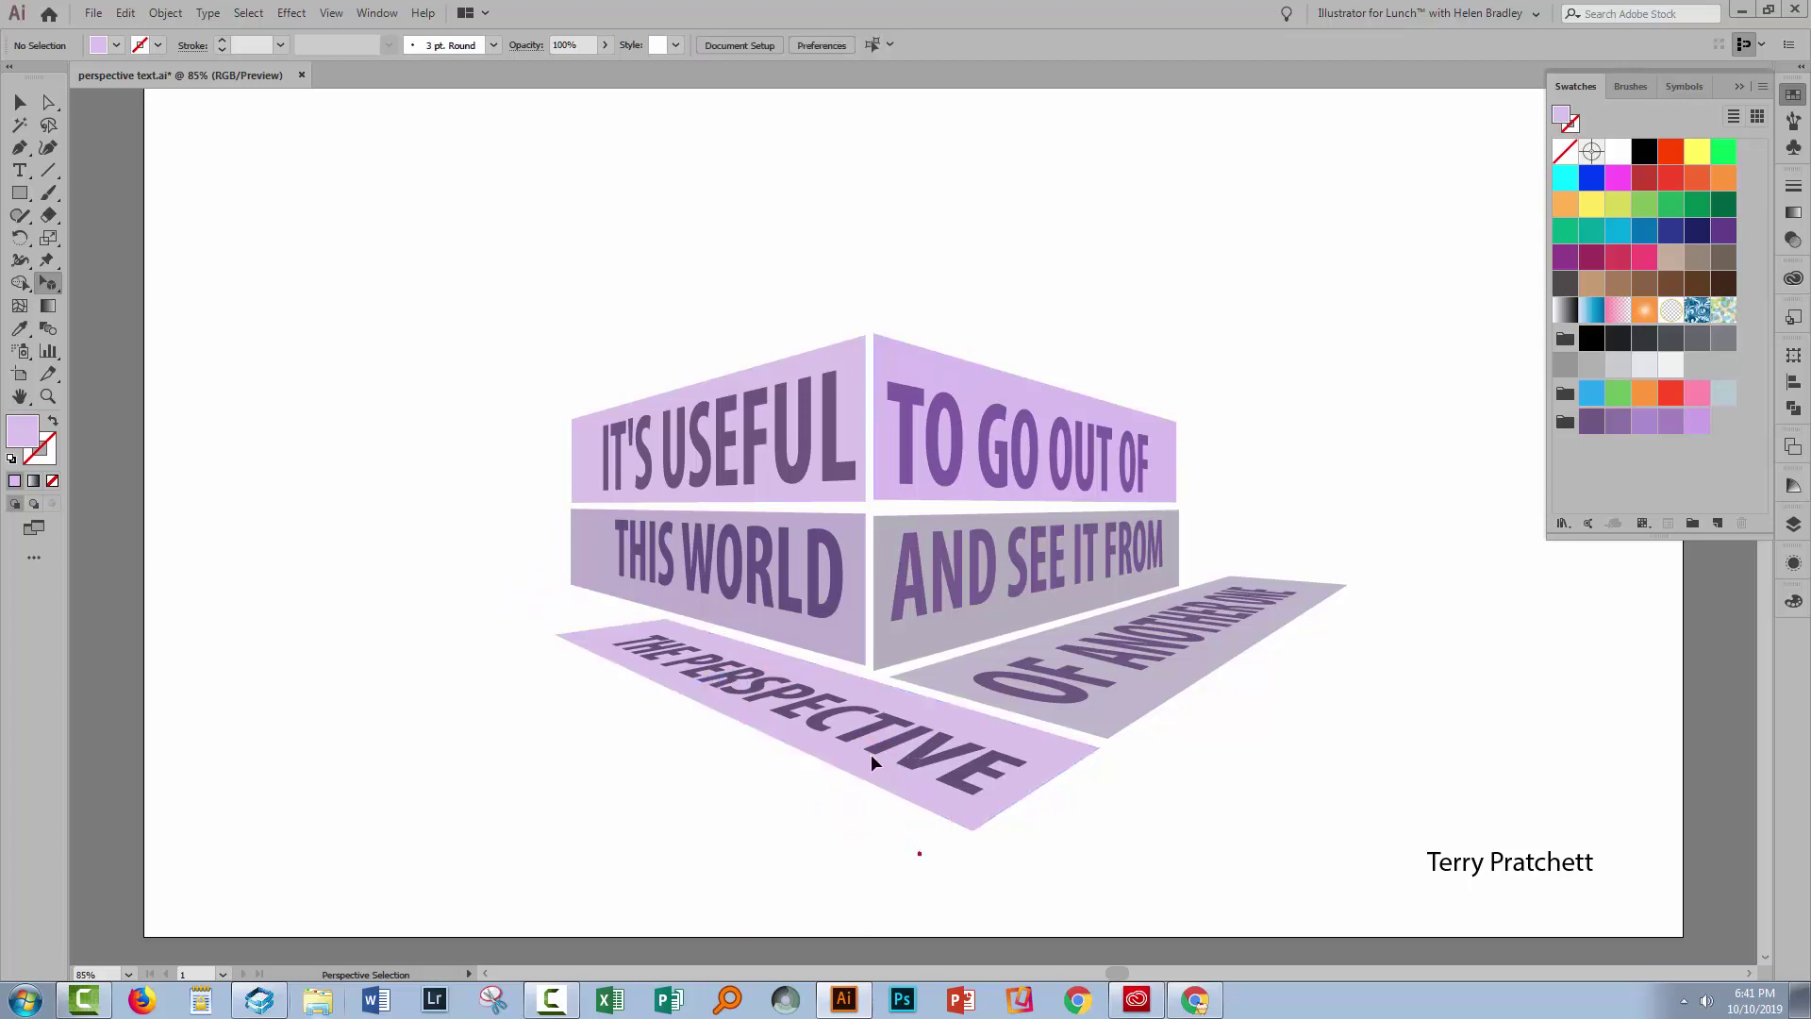
left_click(834, 728)
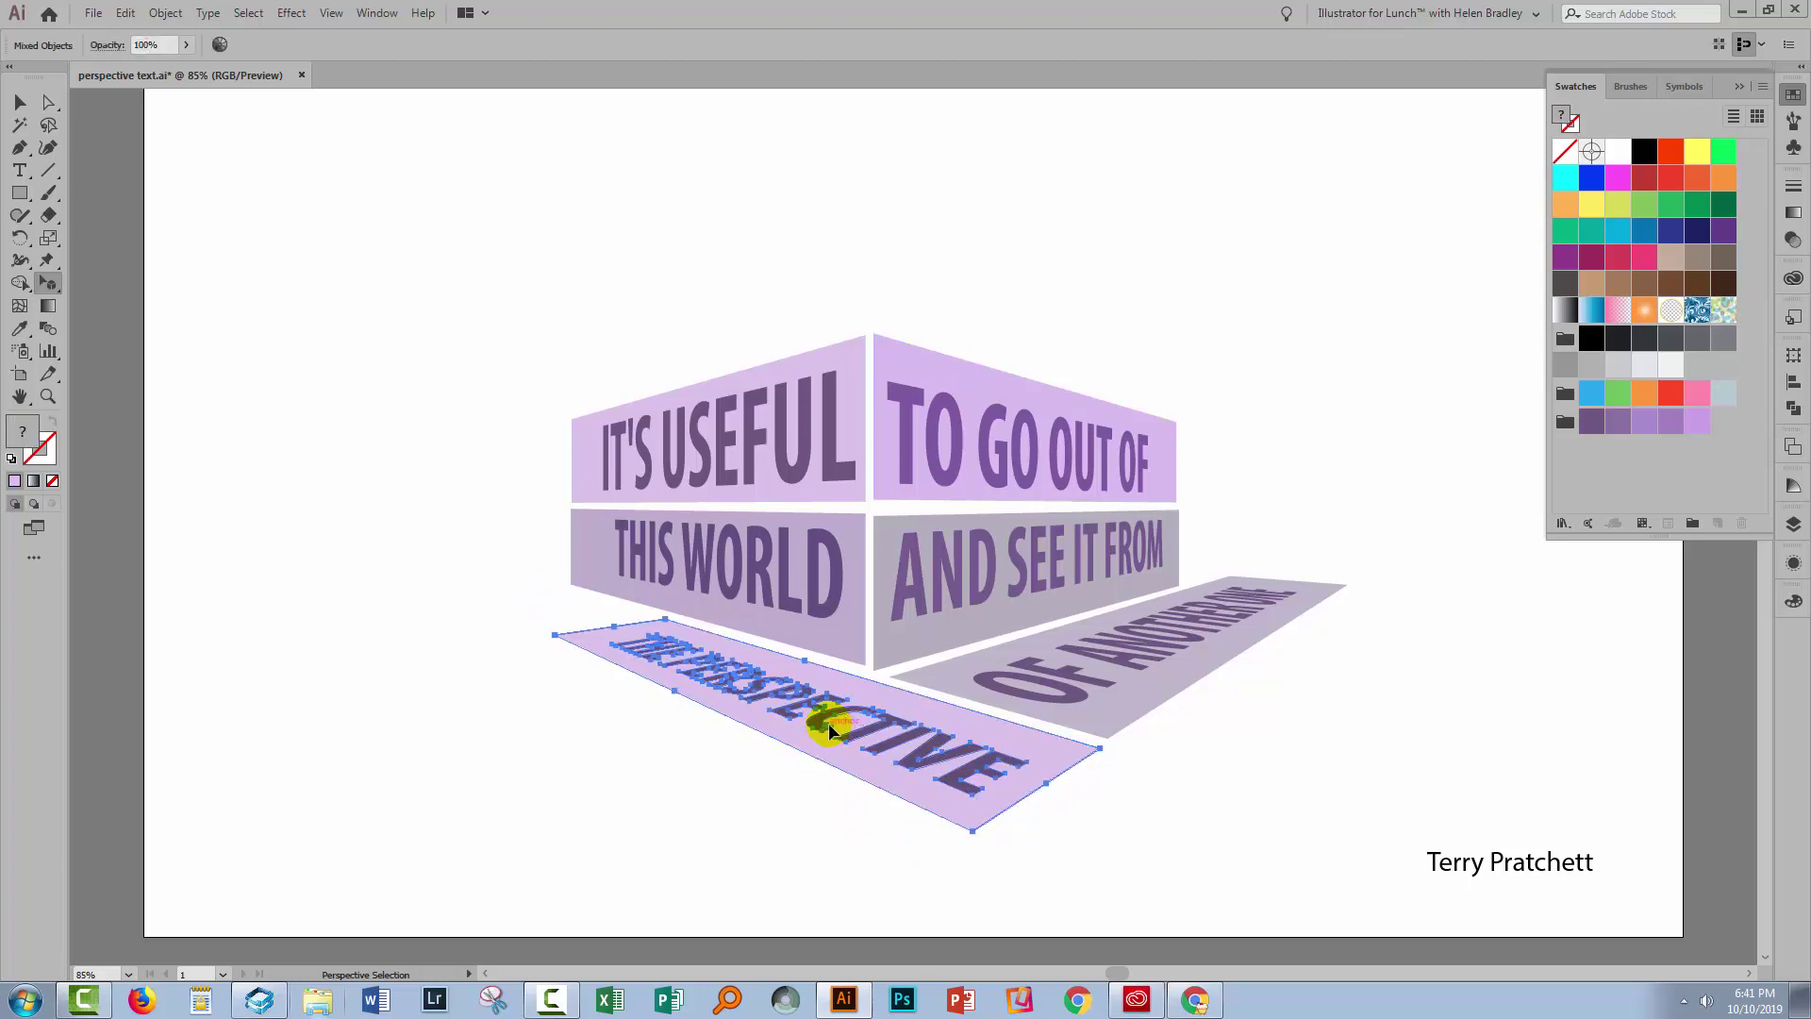
left_click_drag(817, 739, 714, 681)
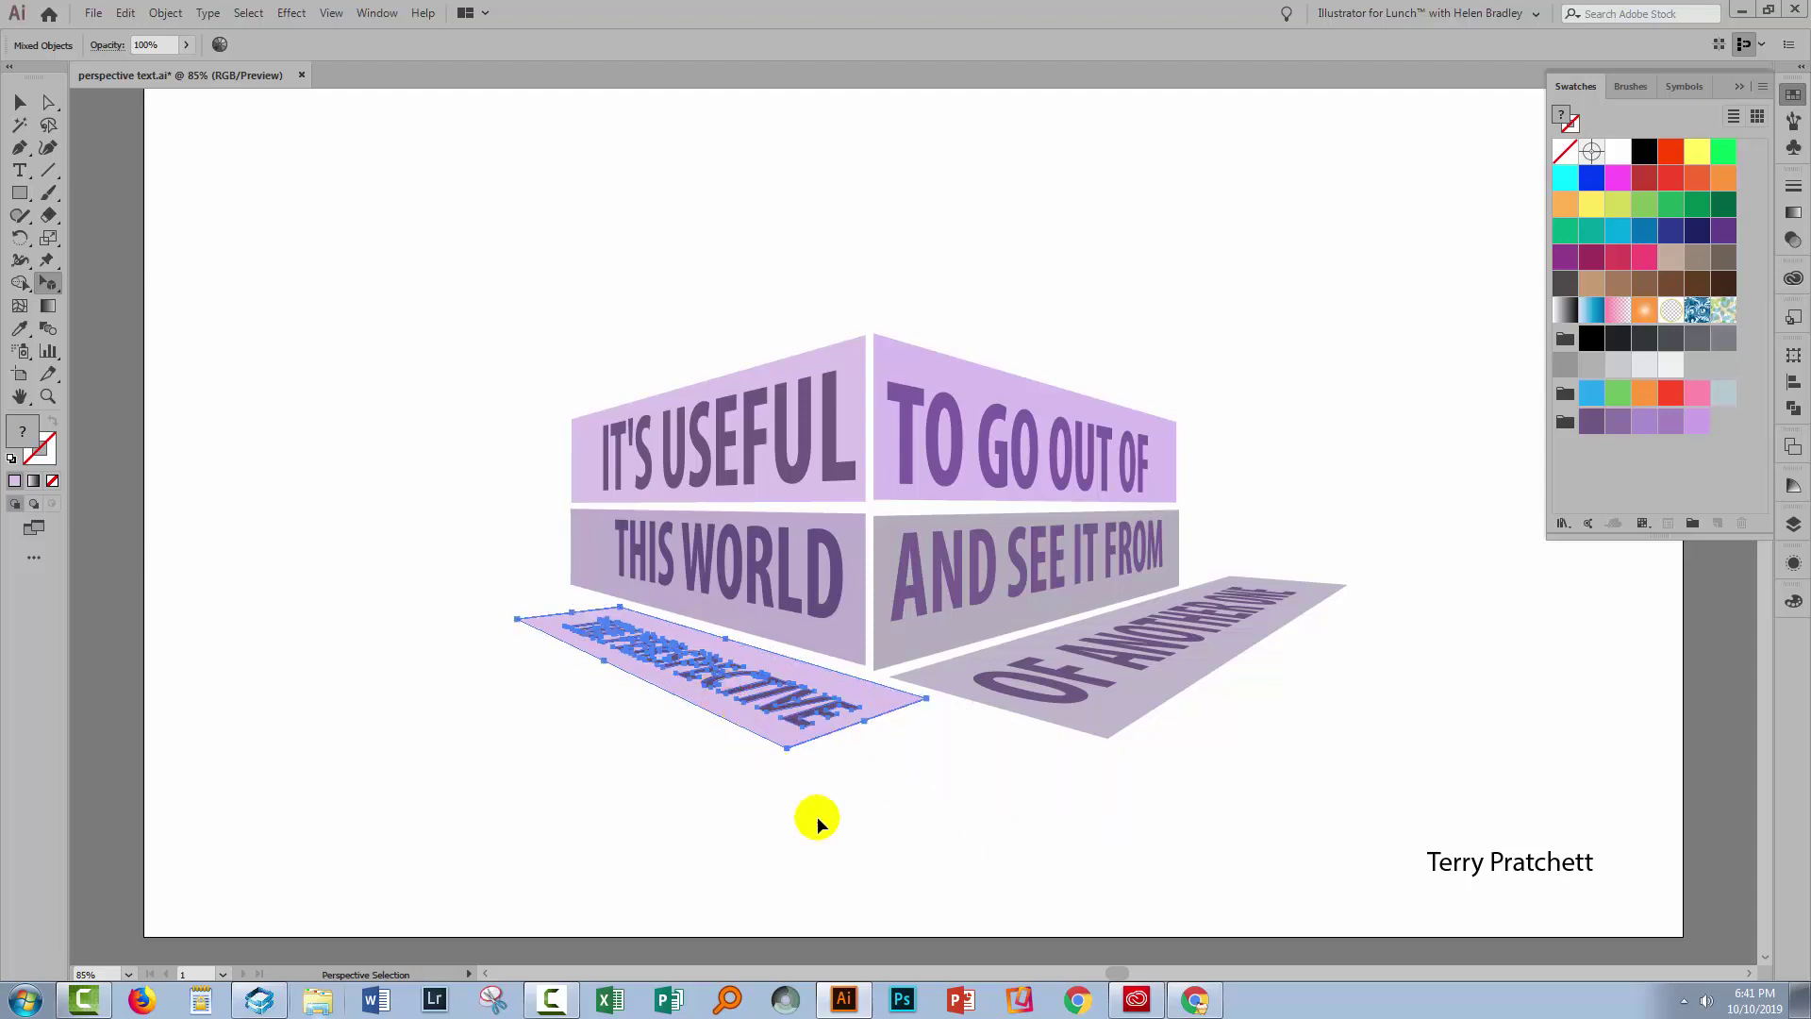
- Try to recolour the IT'S USEFUL perspective text directly with the magenta fill #e80f76, and deselect it
left_click(820, 816)
left_click(1022, 420)
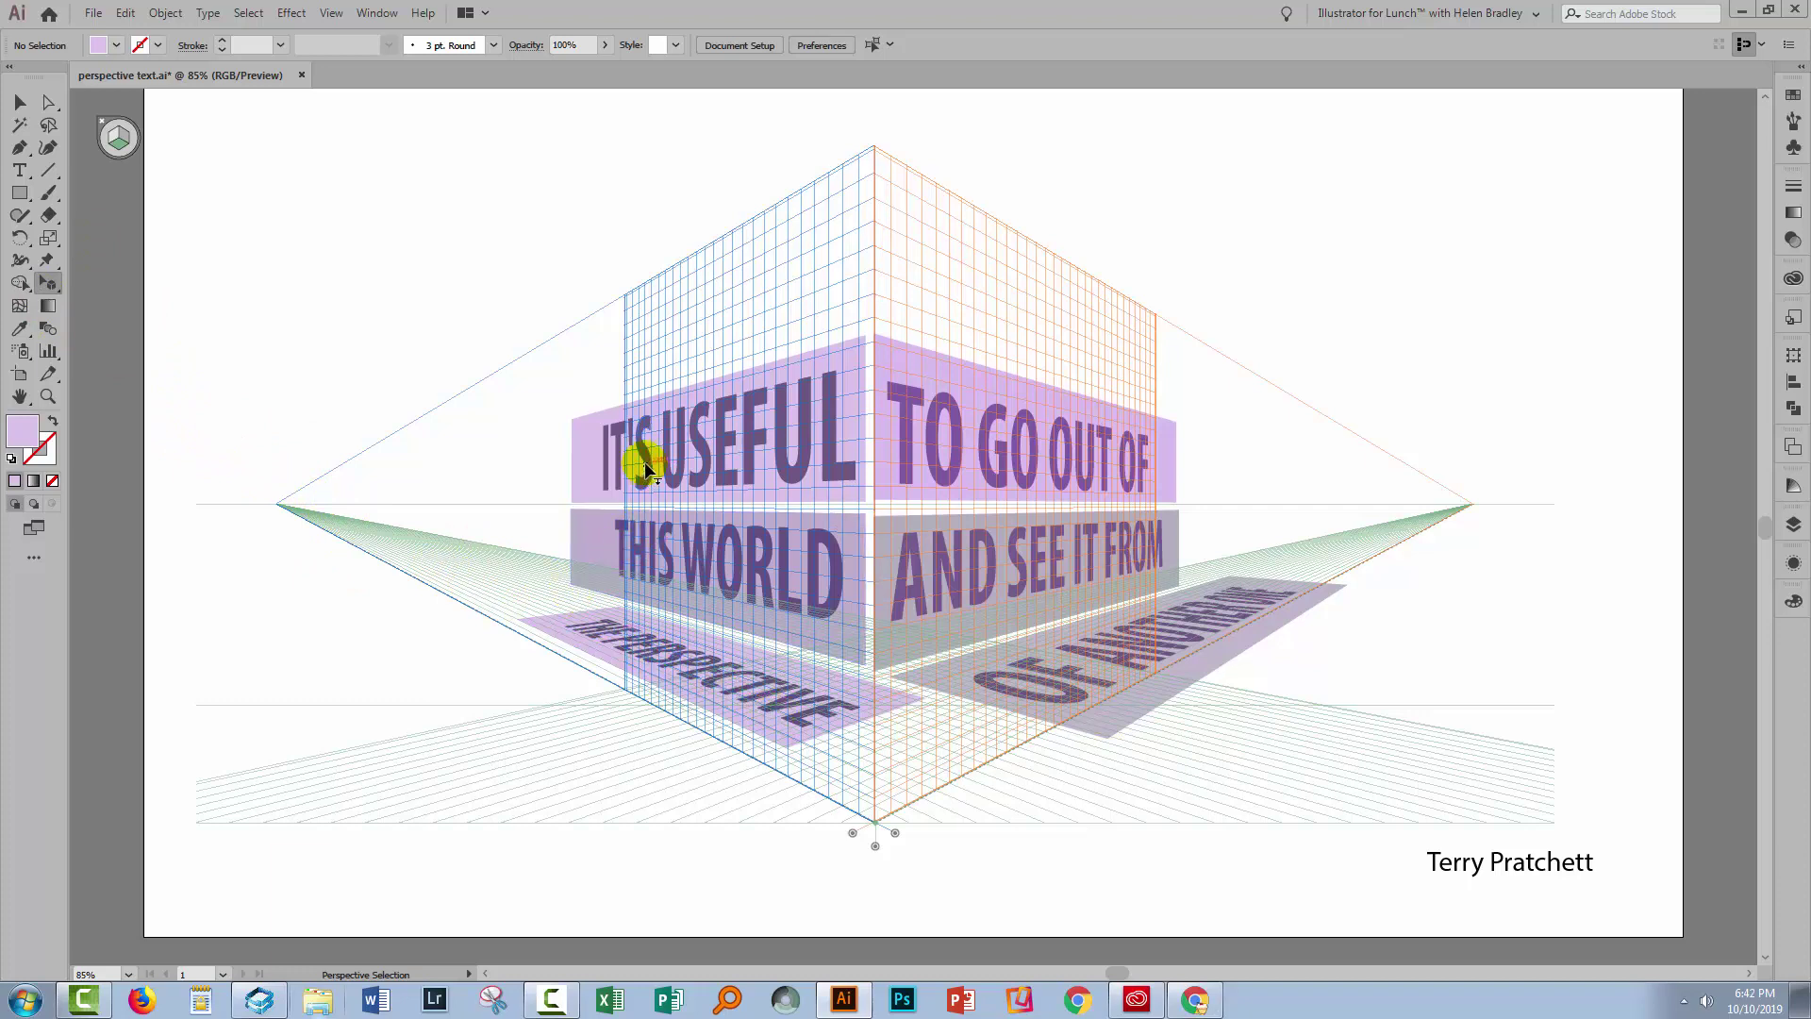
left_click(604, 470)
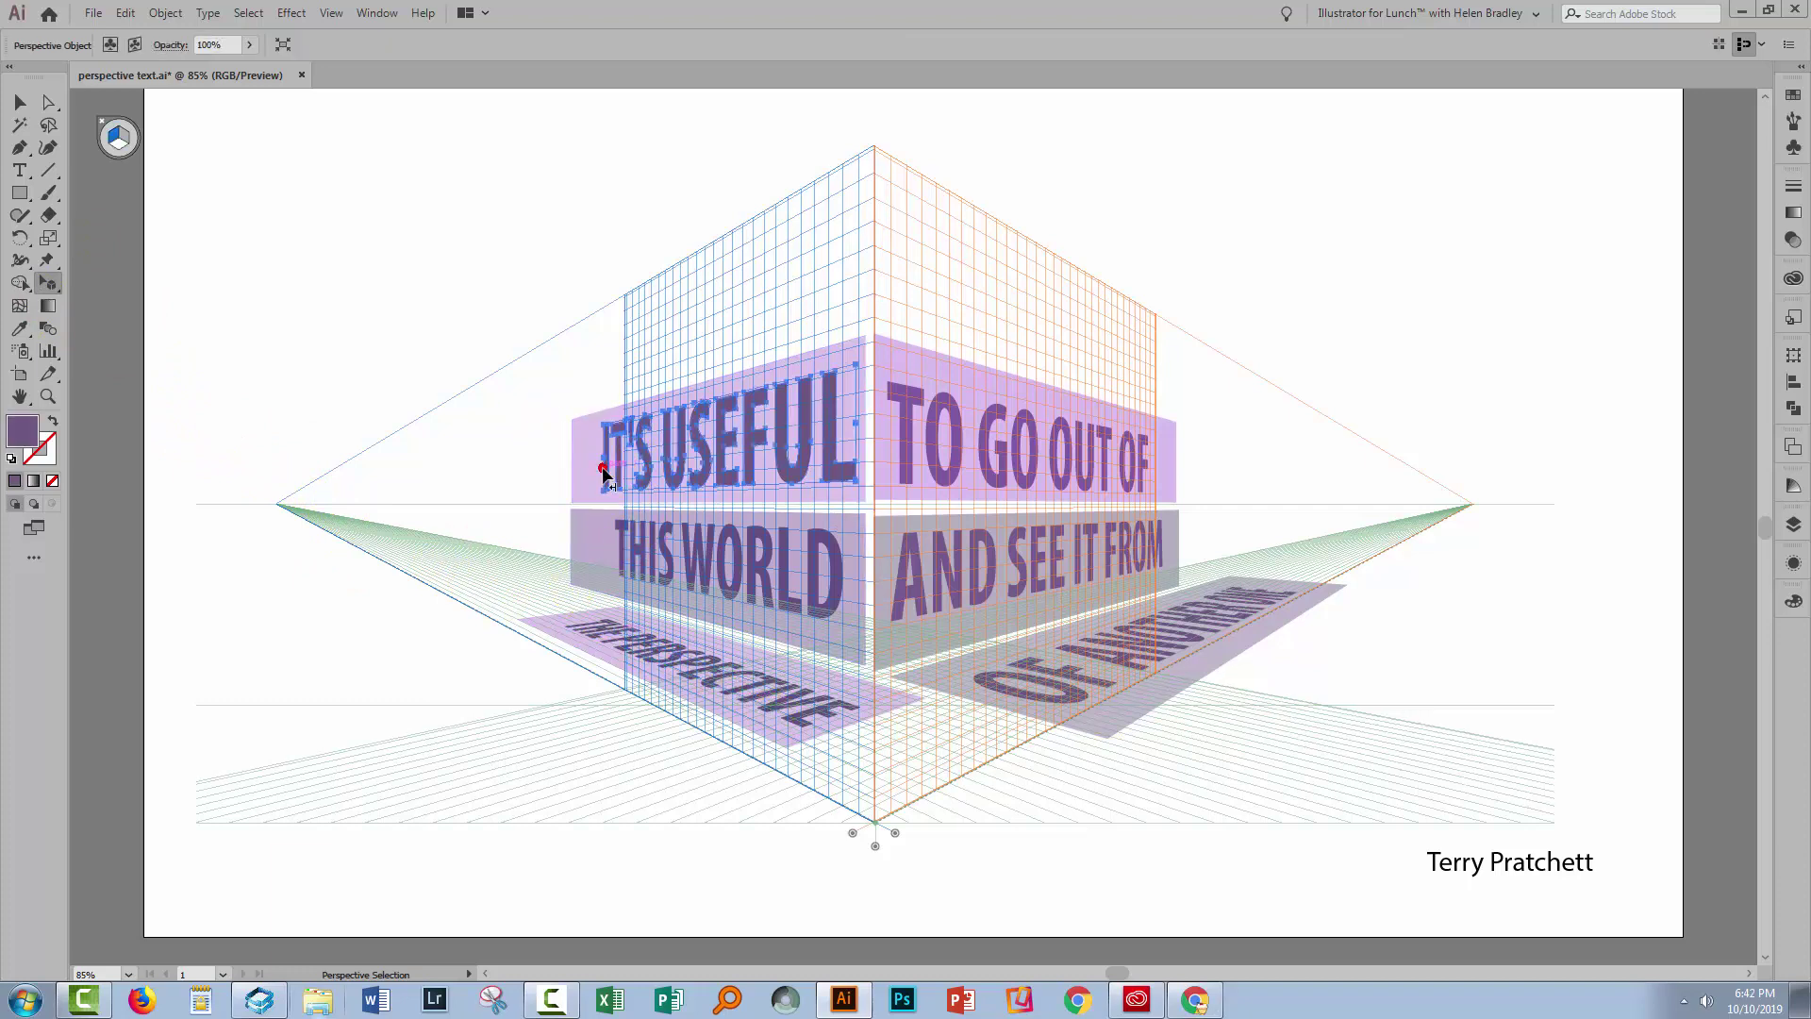
double_click(22, 430)
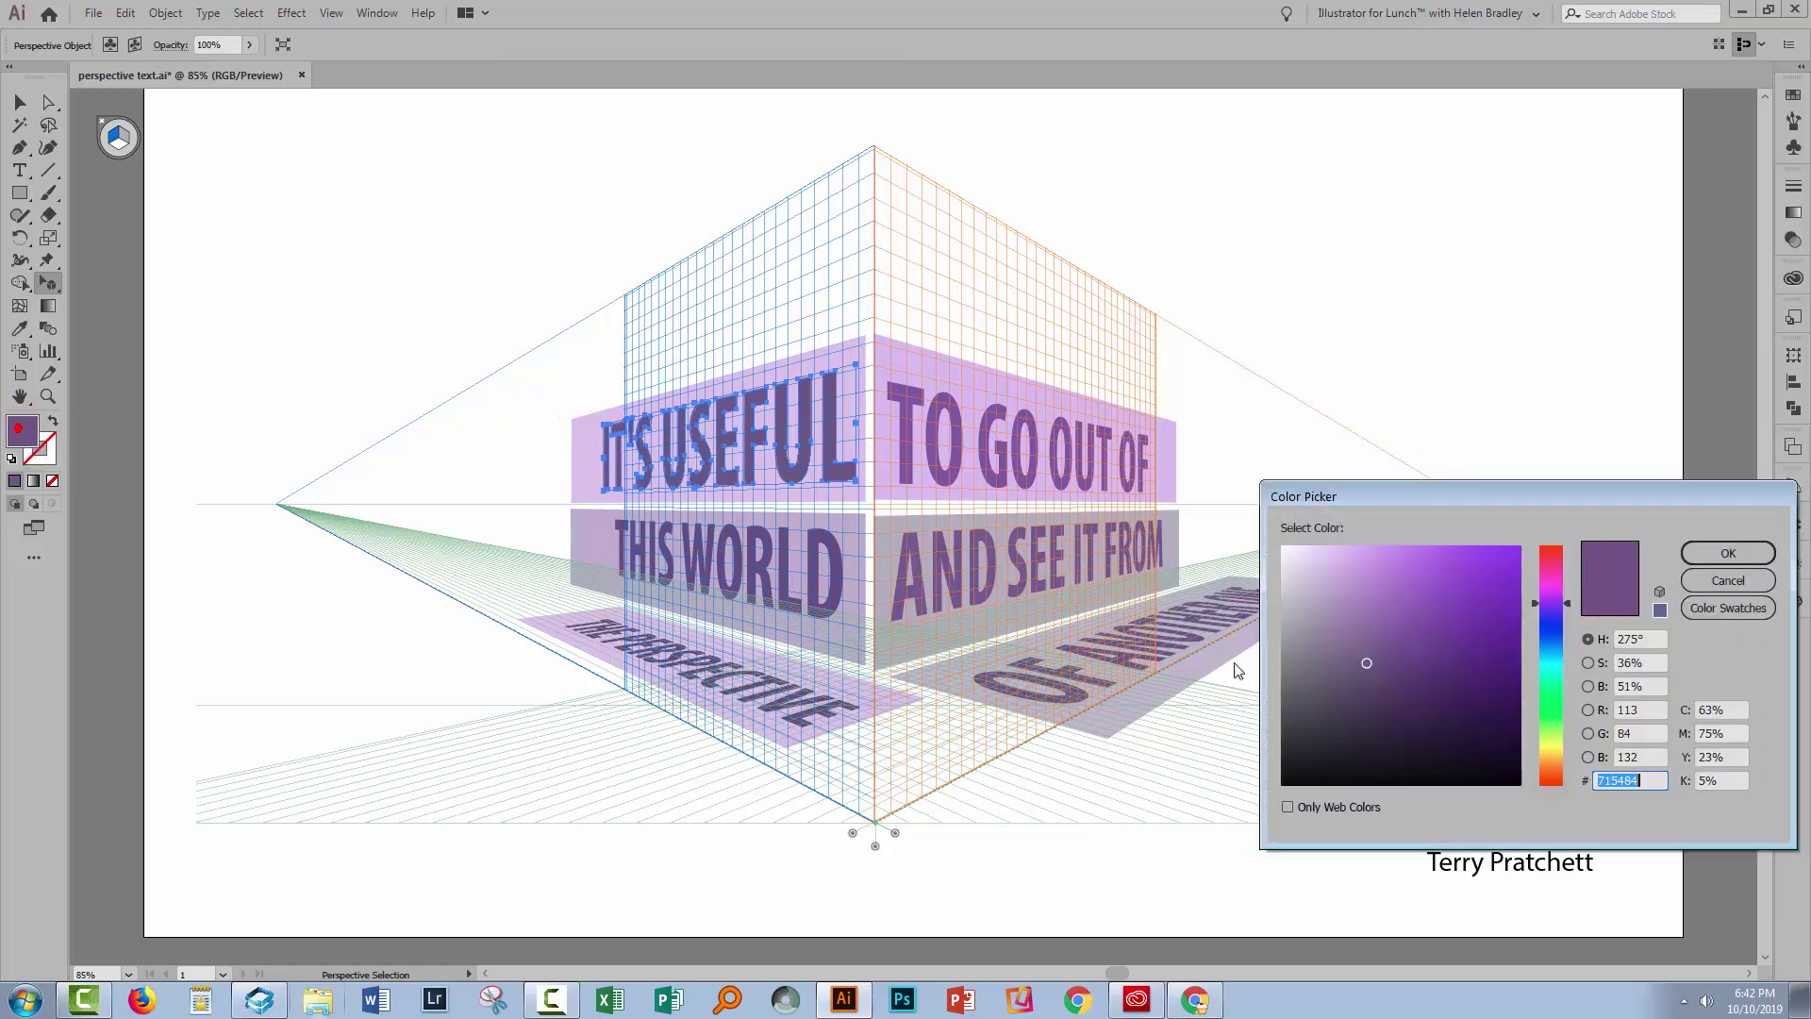
left_click_drag(1549, 599, 1556, 565)
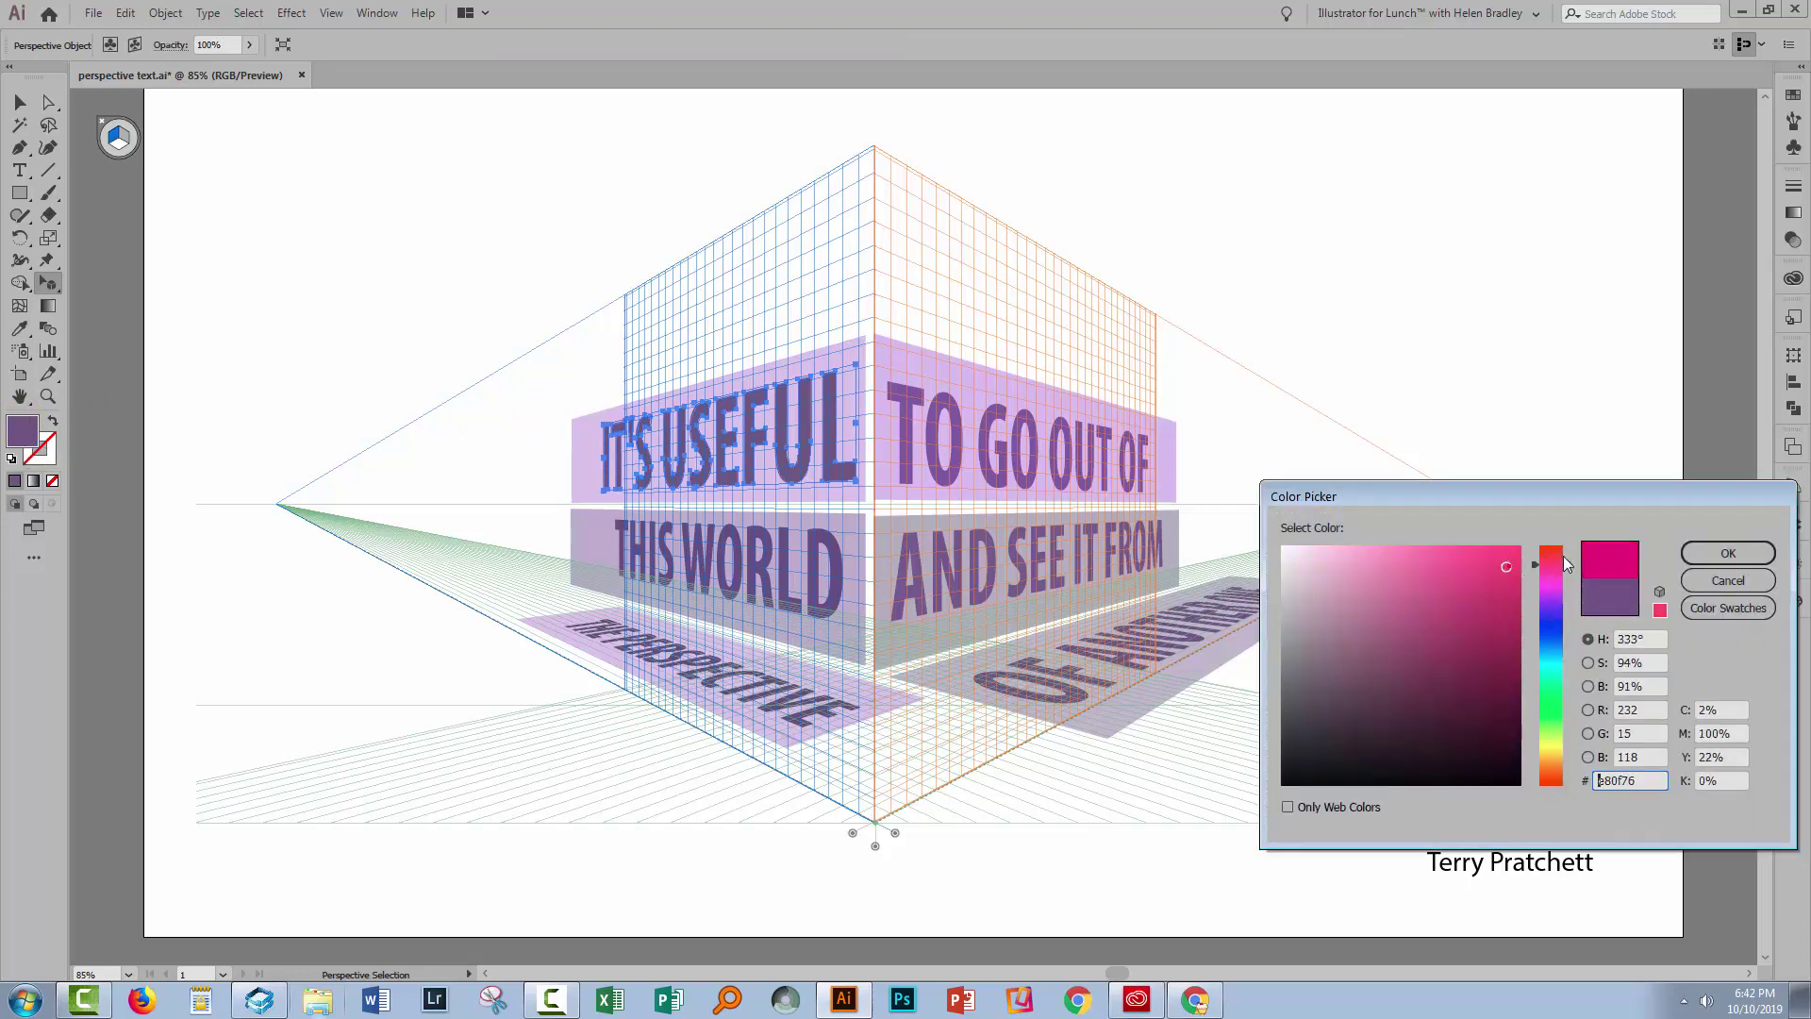
left_click(1728, 553)
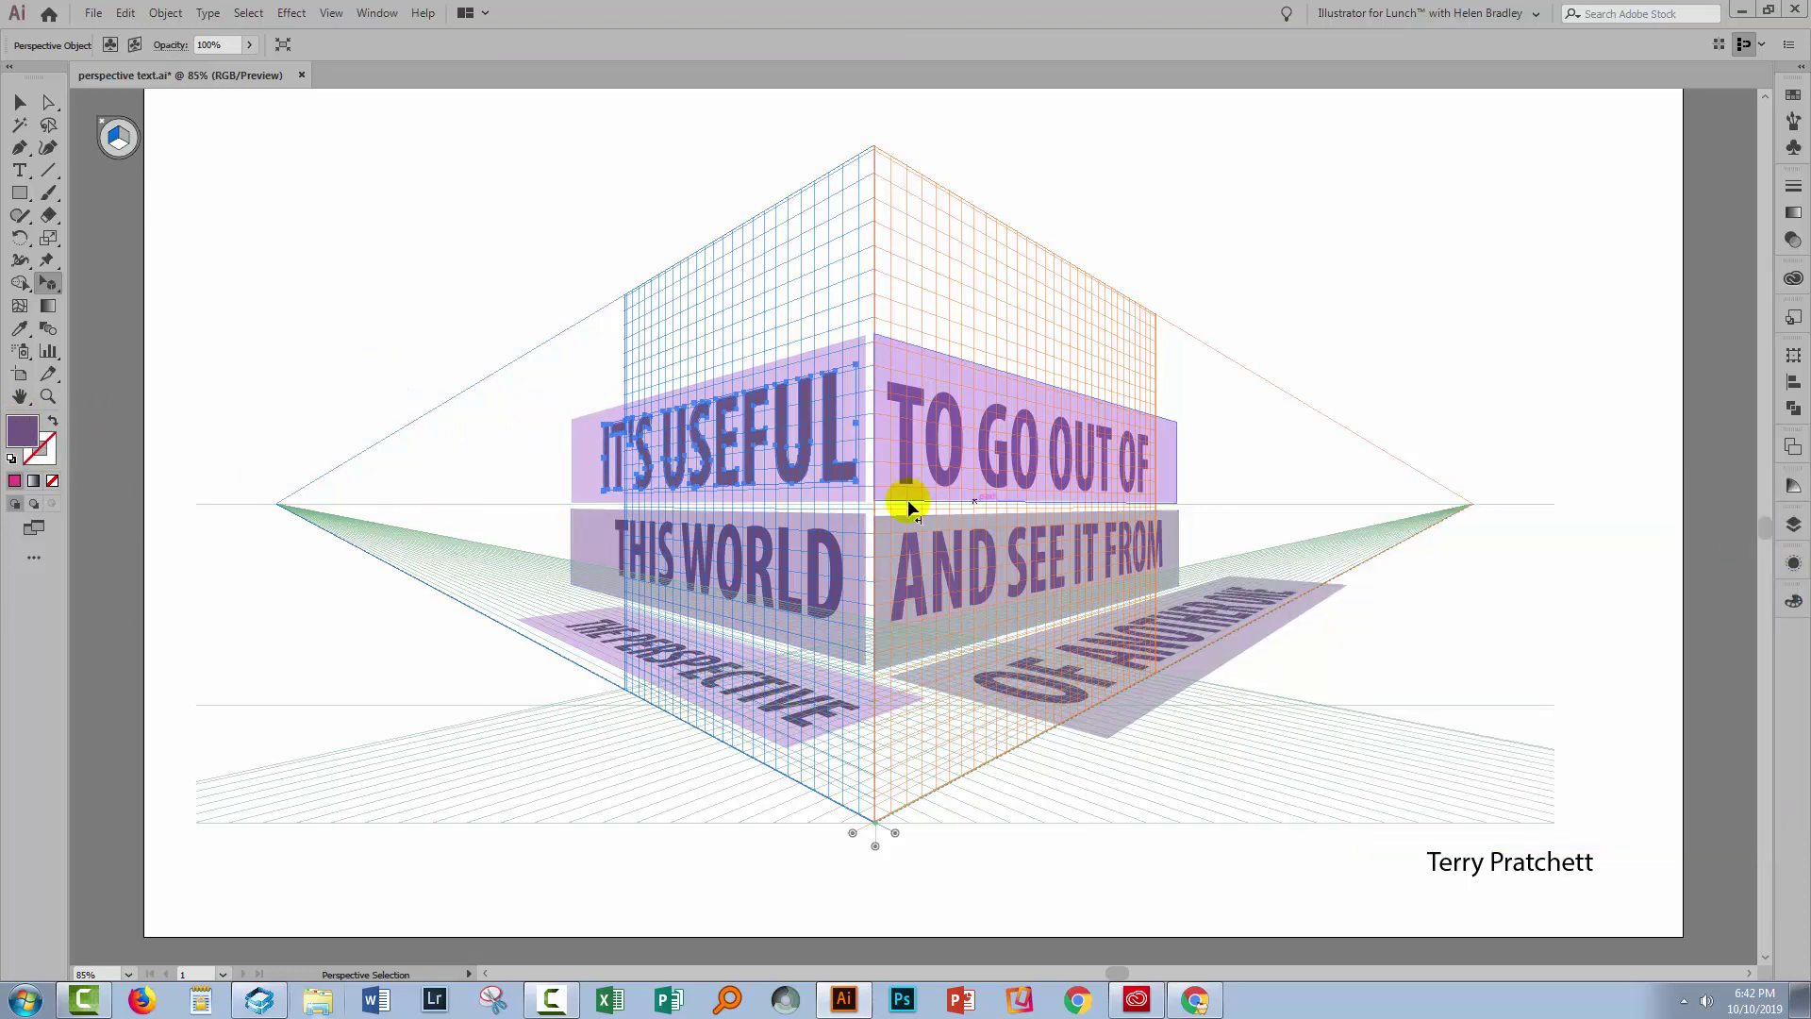
left_click(390, 374)
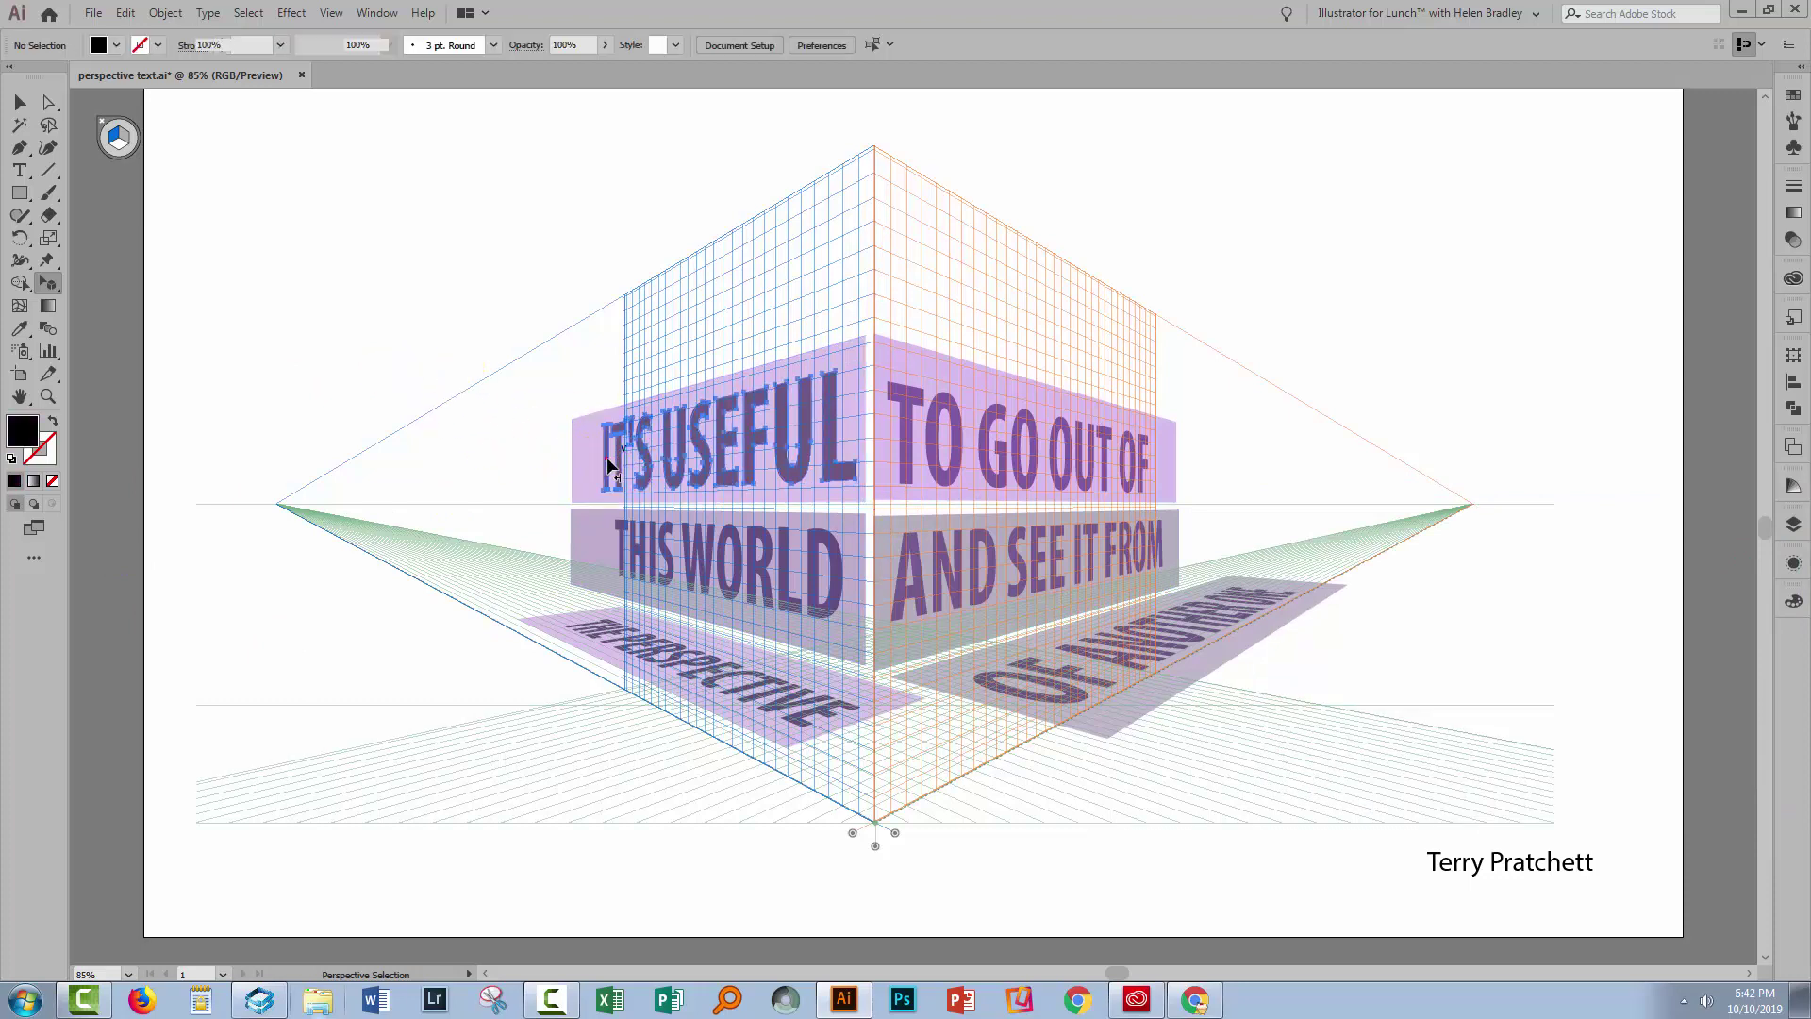
- Edit the IT'S USEFUL perspective text, set its fill to dark purple #56217f, leave text editing and deselect it
left_click(608, 443)
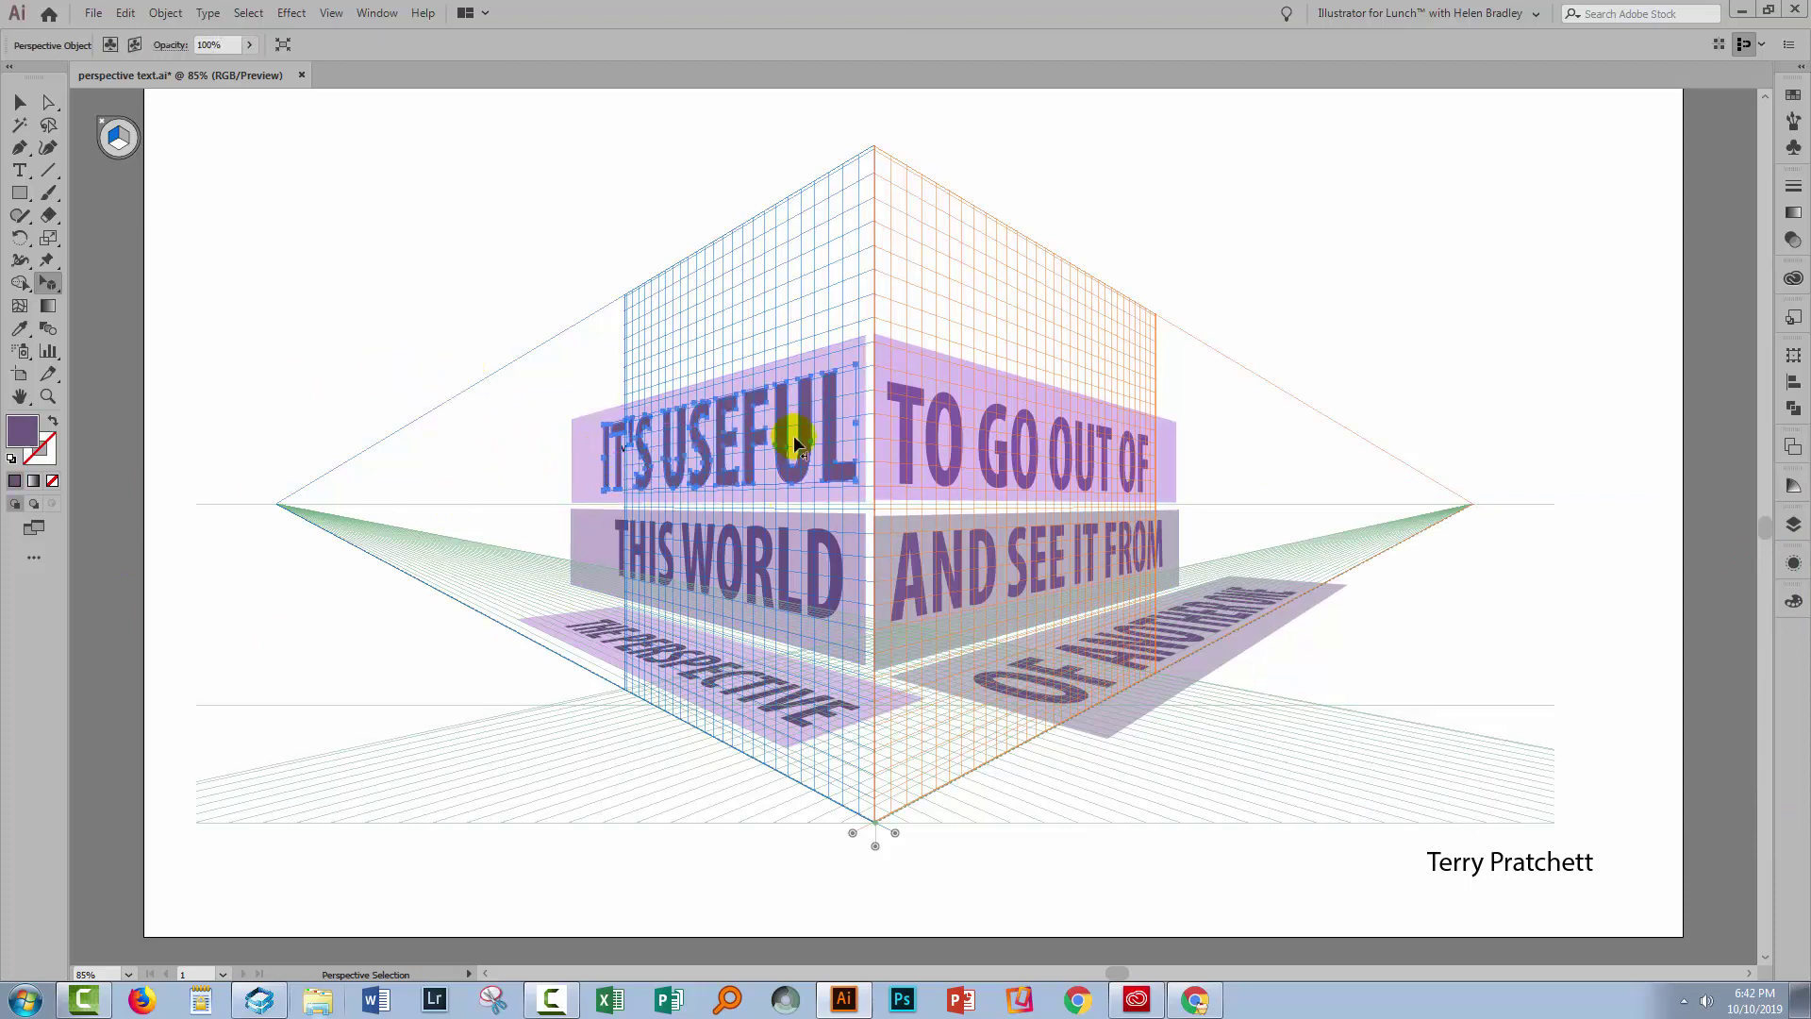
left_click(109, 46)
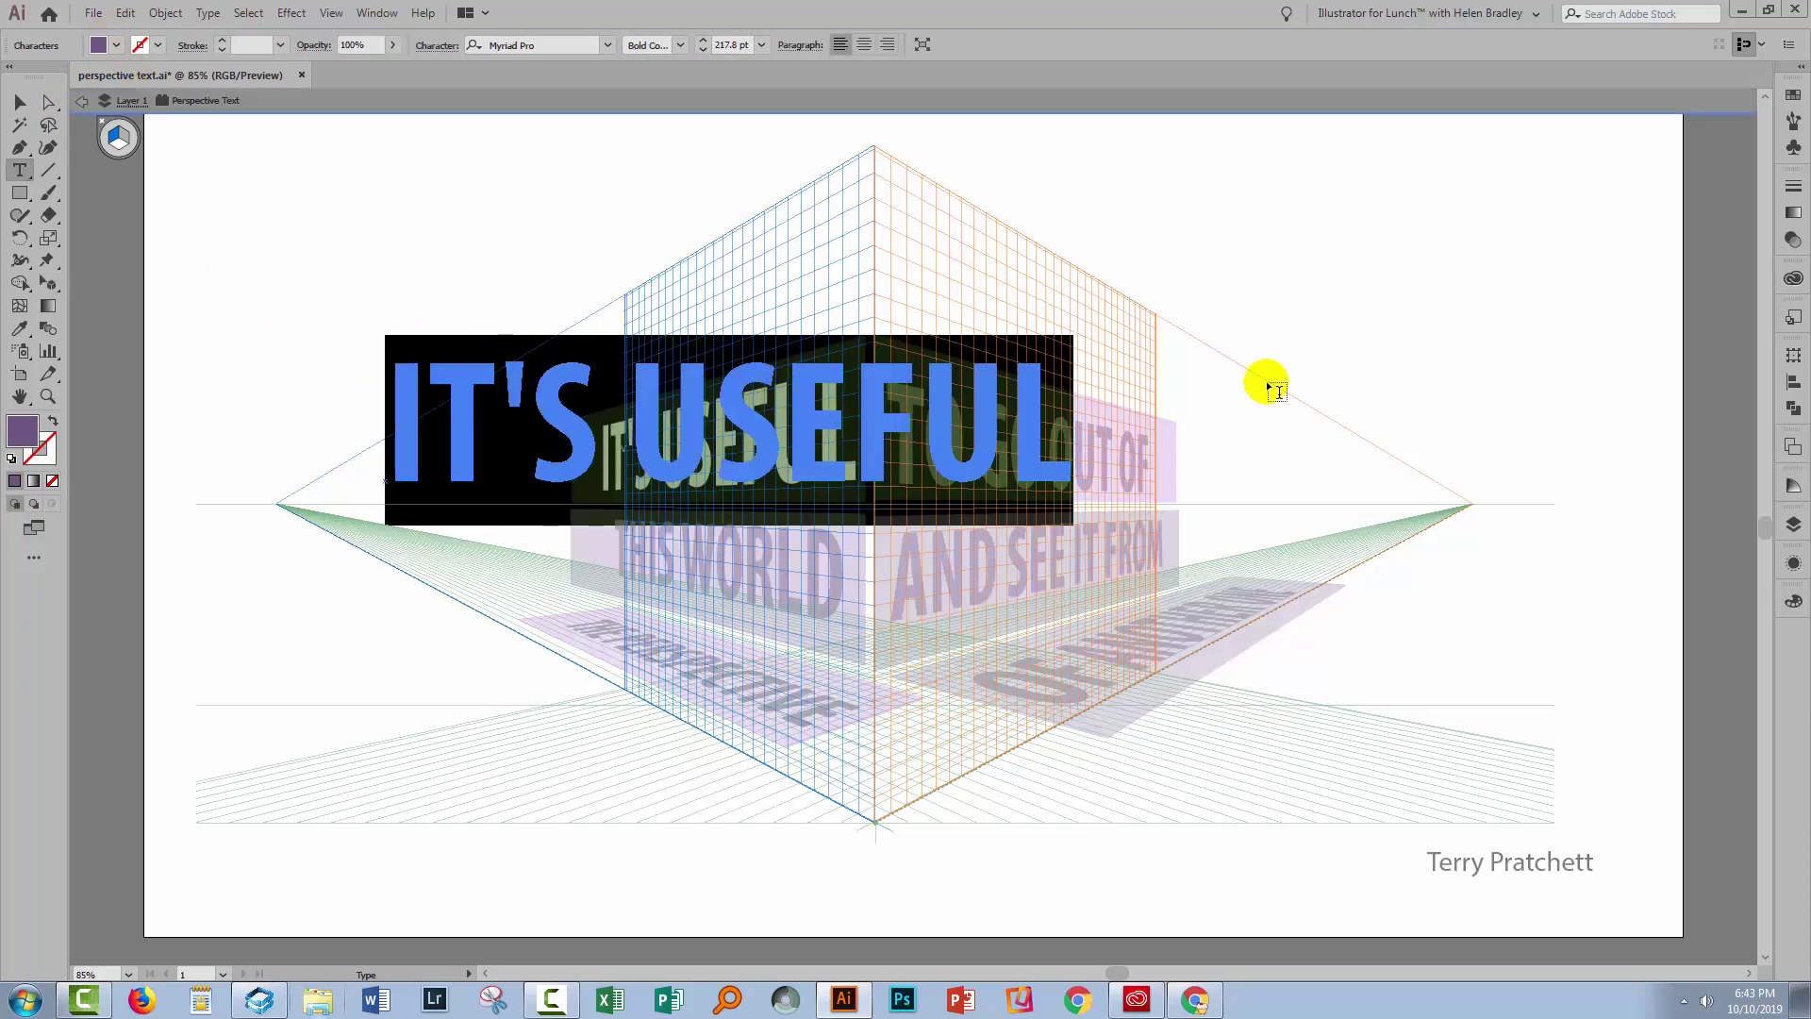
double_click(18, 432)
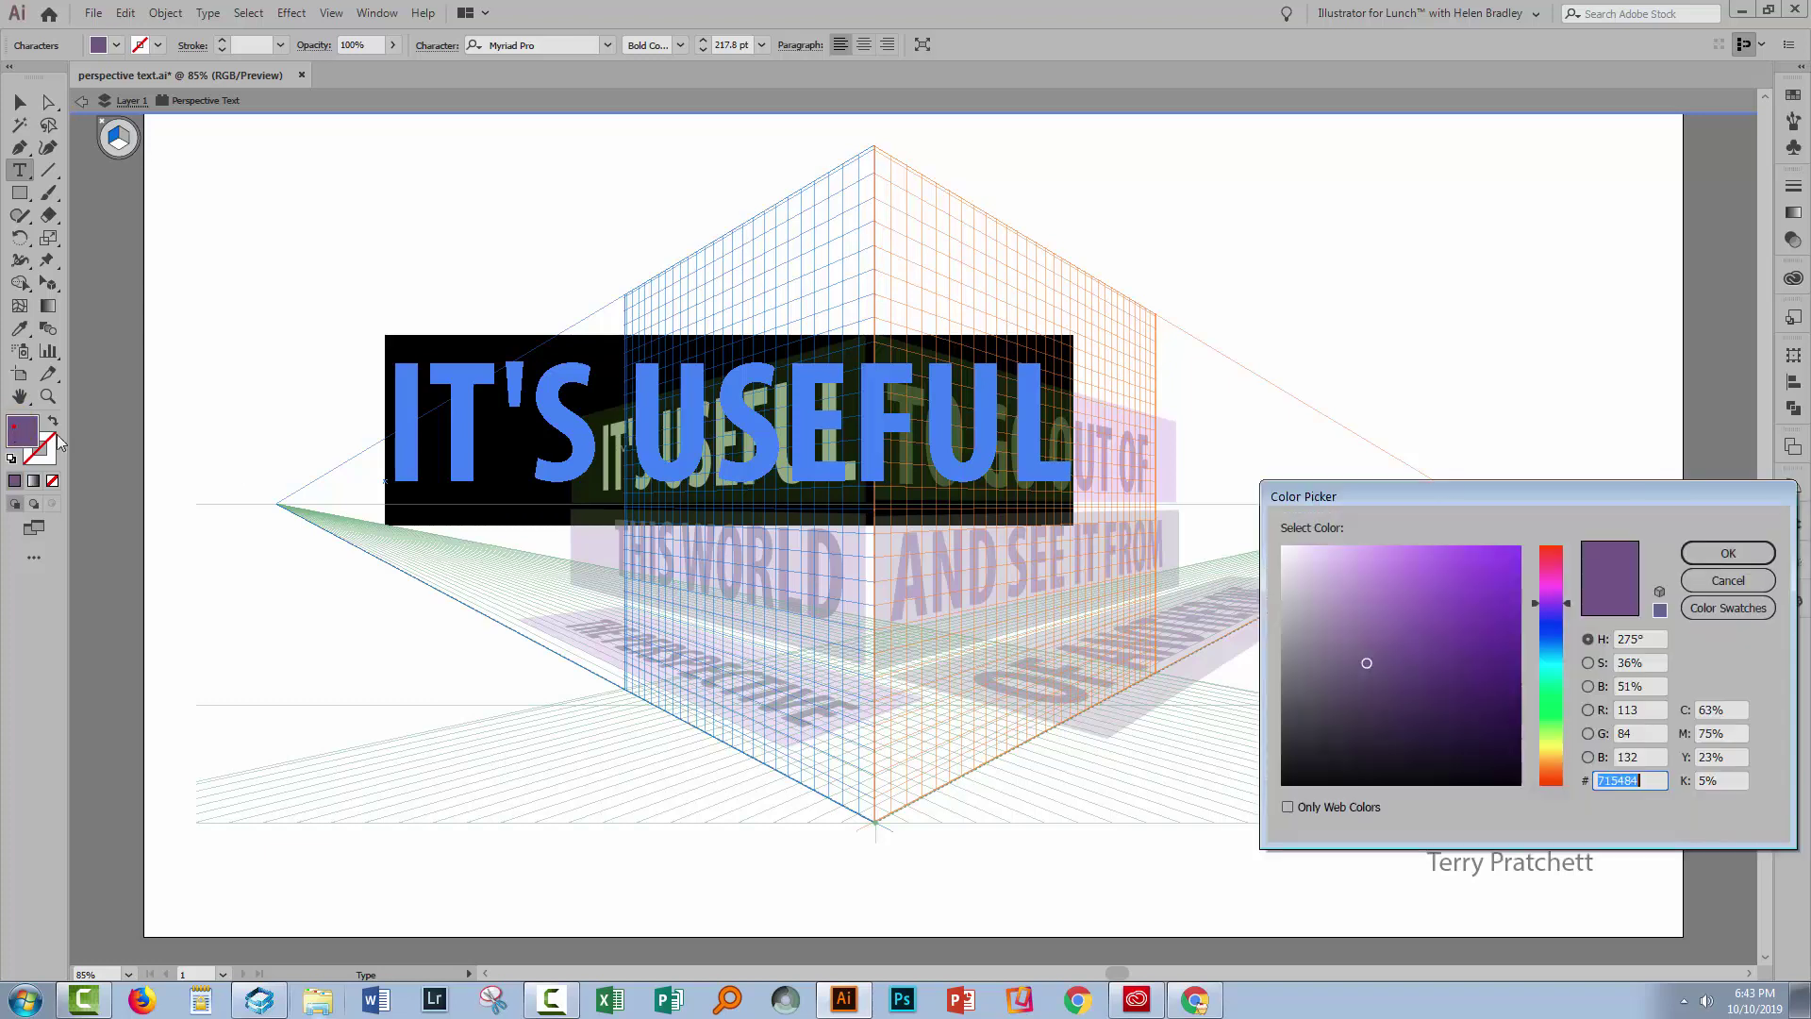
left_click_drag(1440, 667, 1458, 666)
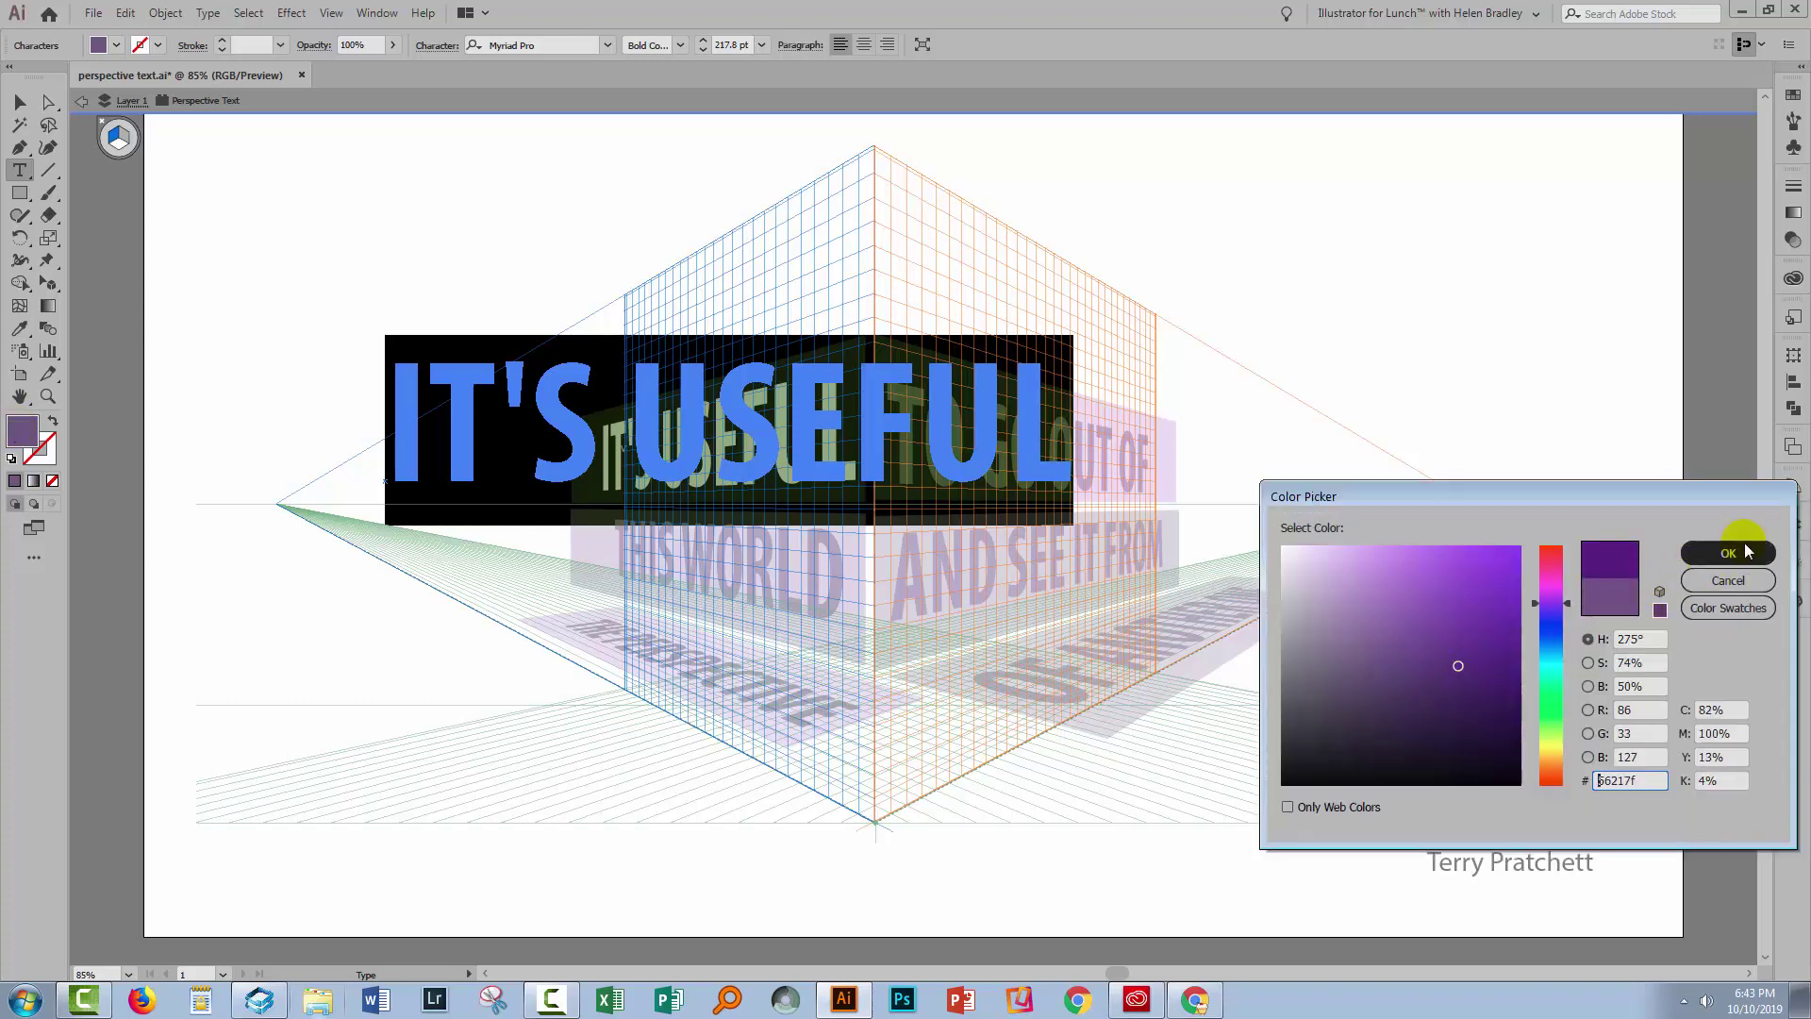
left_click(1717, 555)
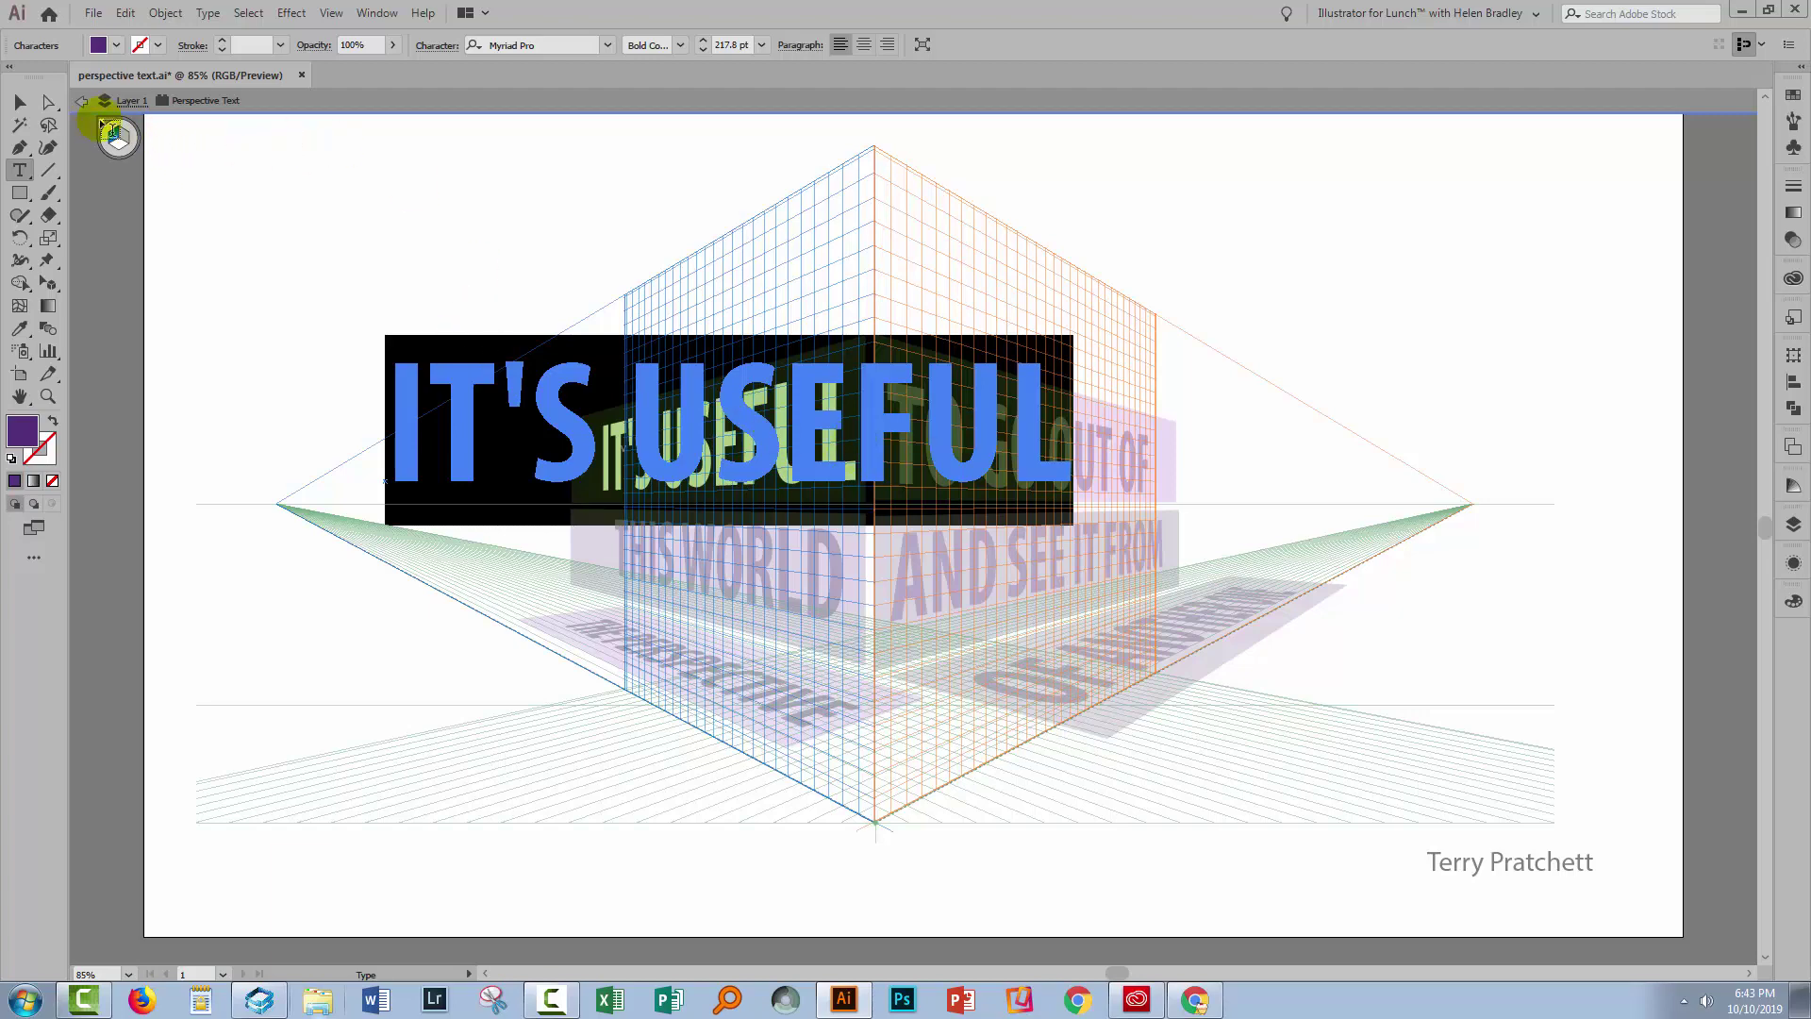
left_click(79, 101)
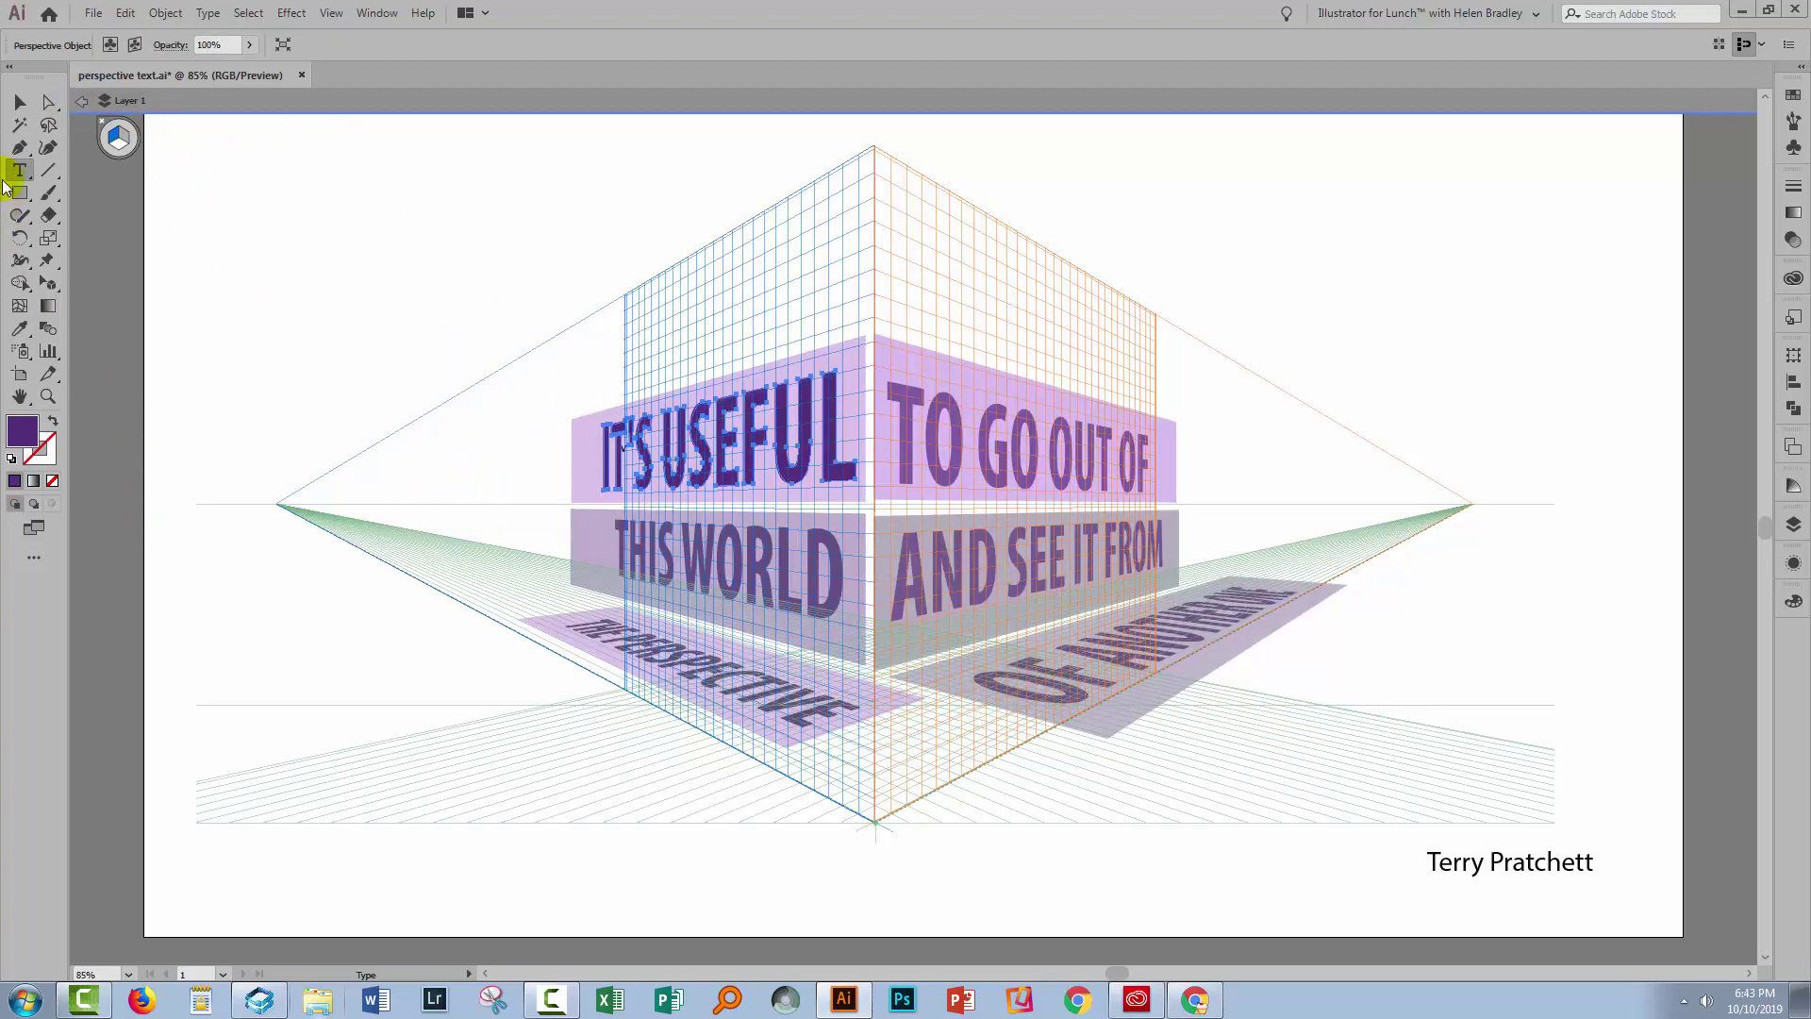
left_click(20, 102)
left_click(207, 286)
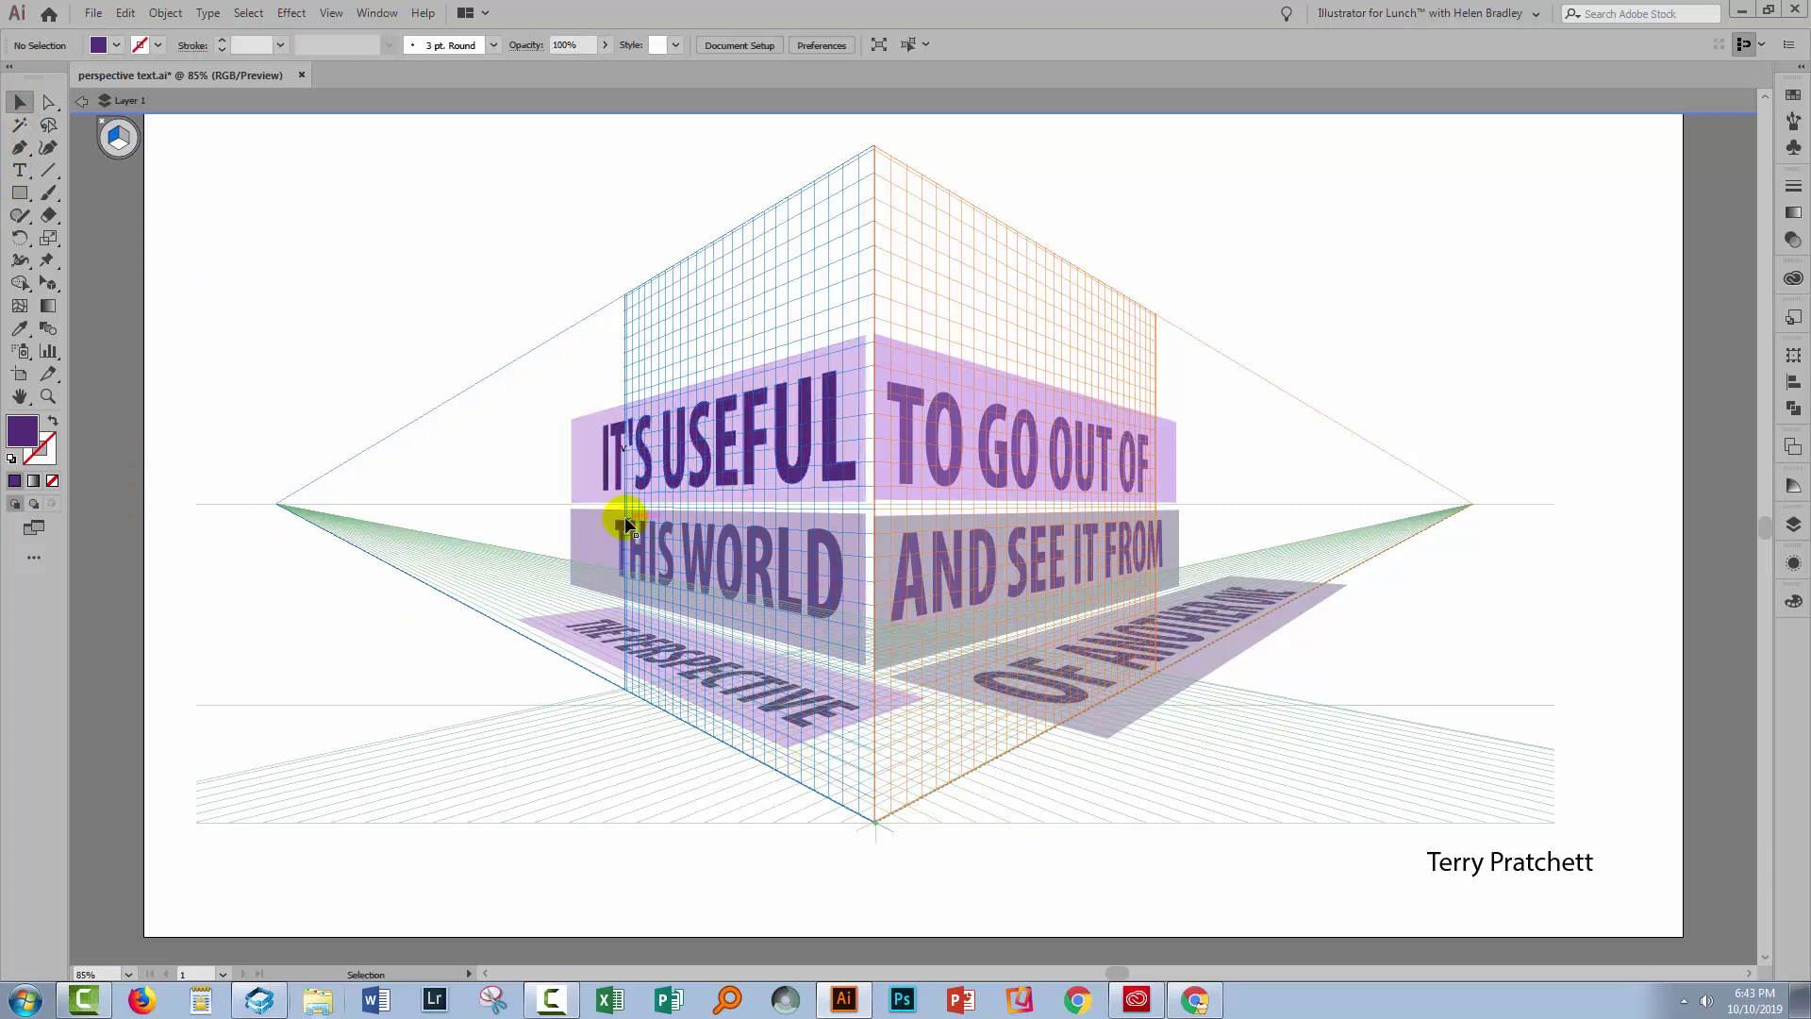
- Check the options for the rectangle behind THIS WORLD and the Edit Text option for IT'S USEFUL, and deselect
left_click(598, 490)
left_click(599, 539)
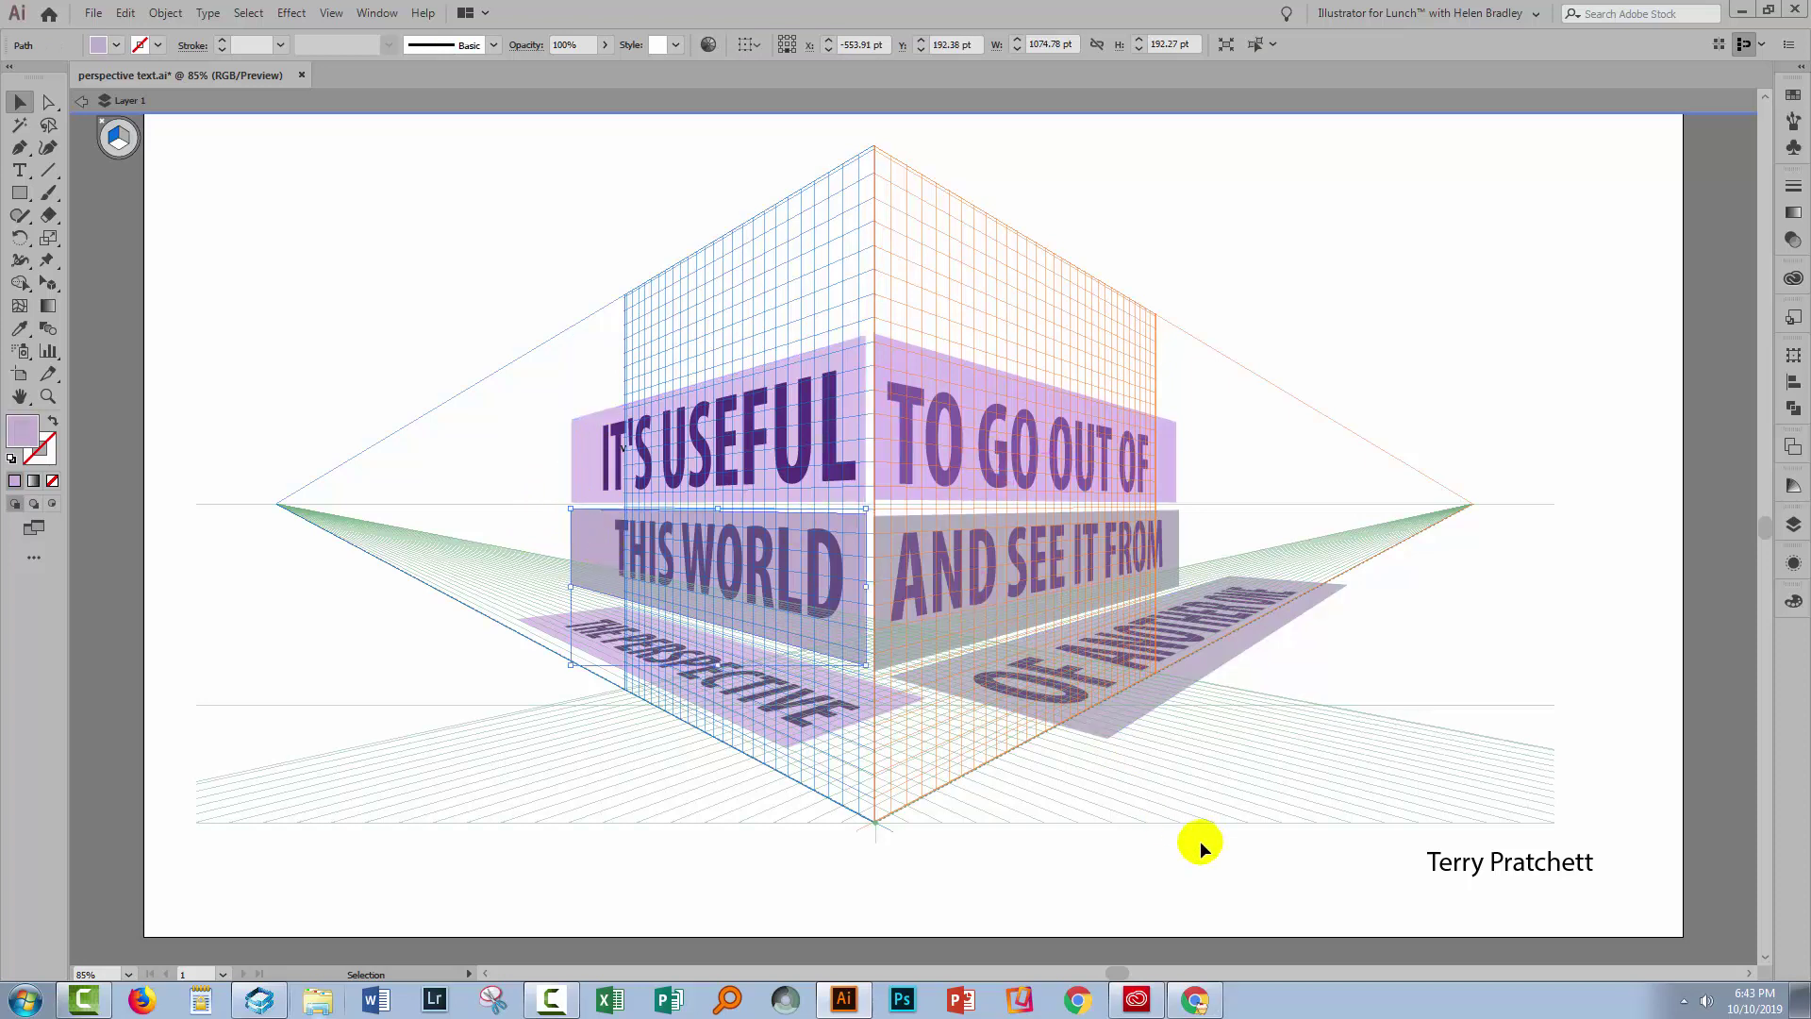
left_click(608, 470)
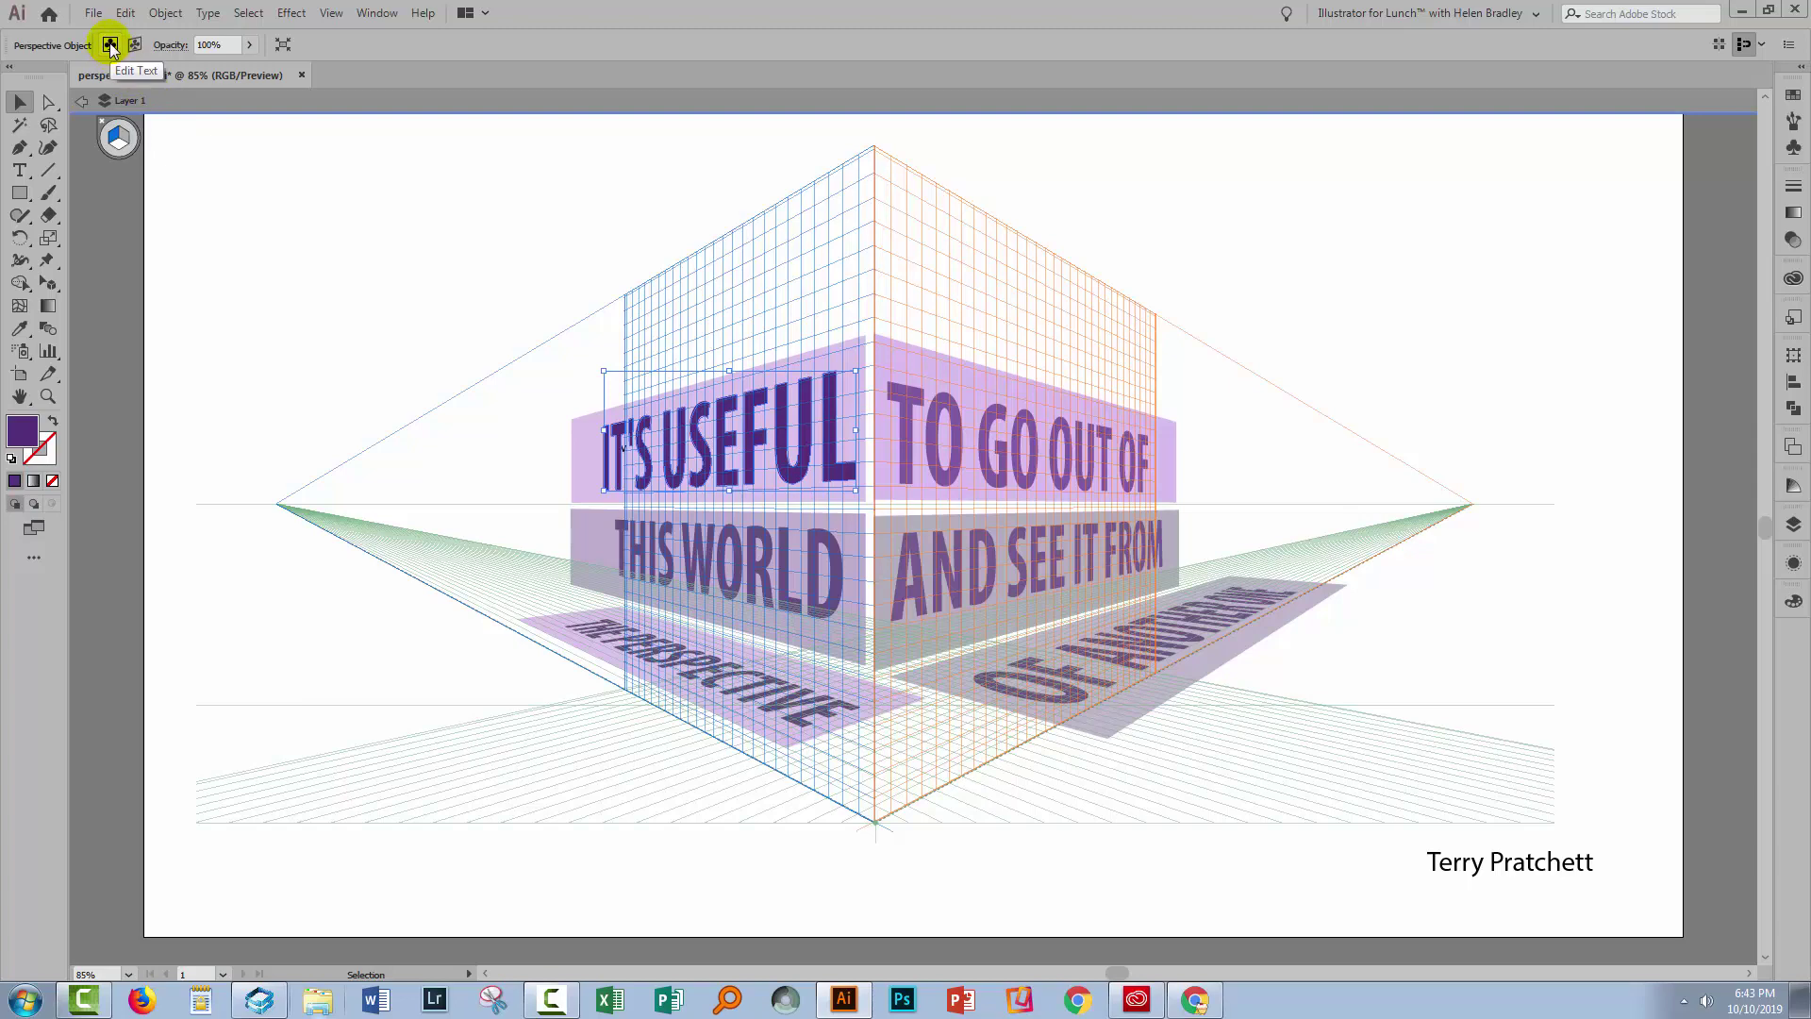
left_click(196, 290)
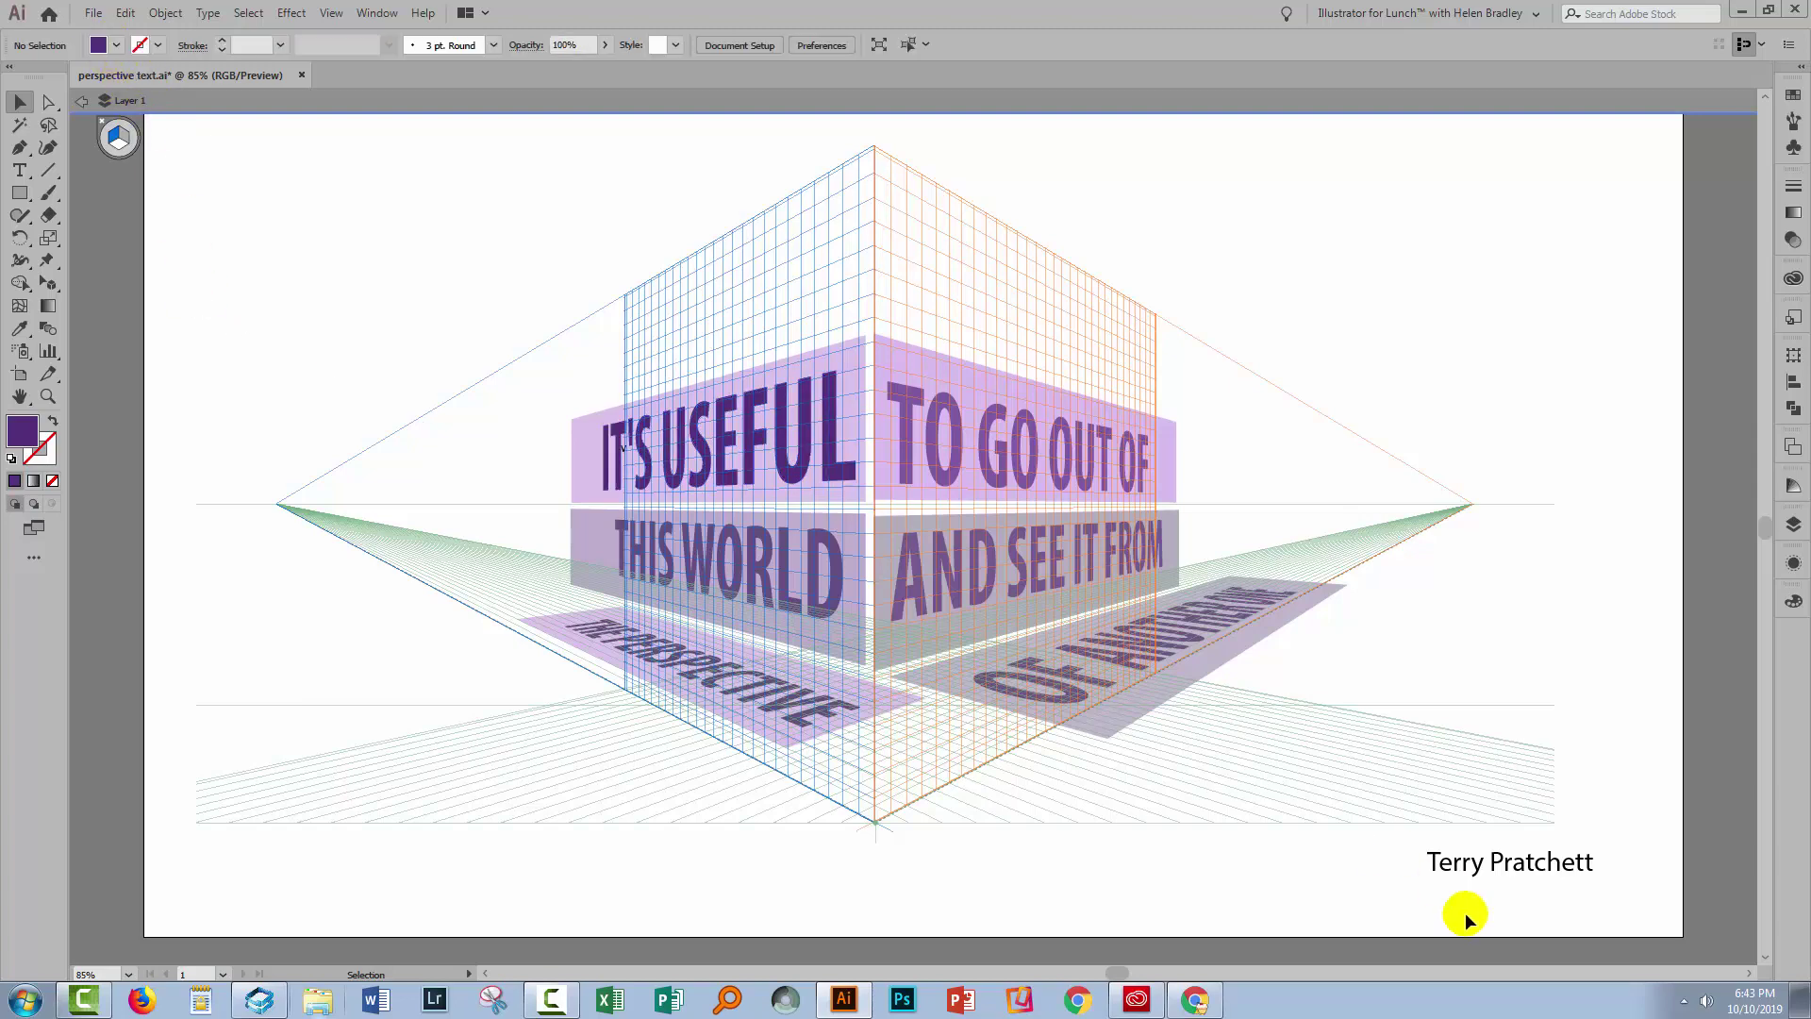